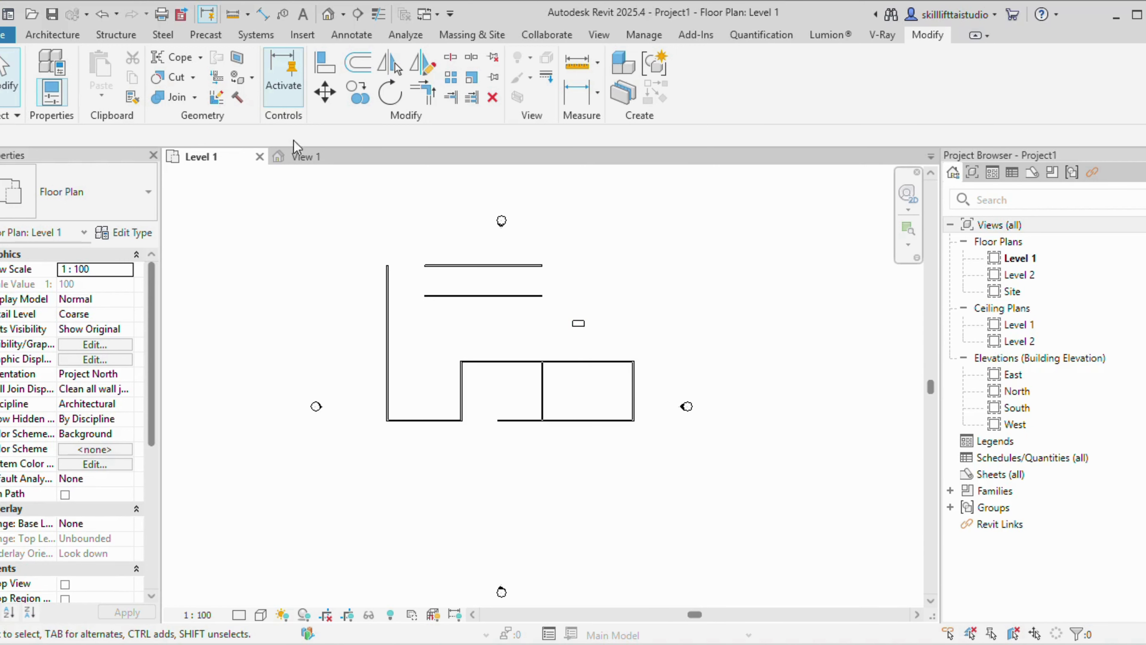
View the desk family's 3D view and return to the Level 1 floor plan
left_click(300, 156)
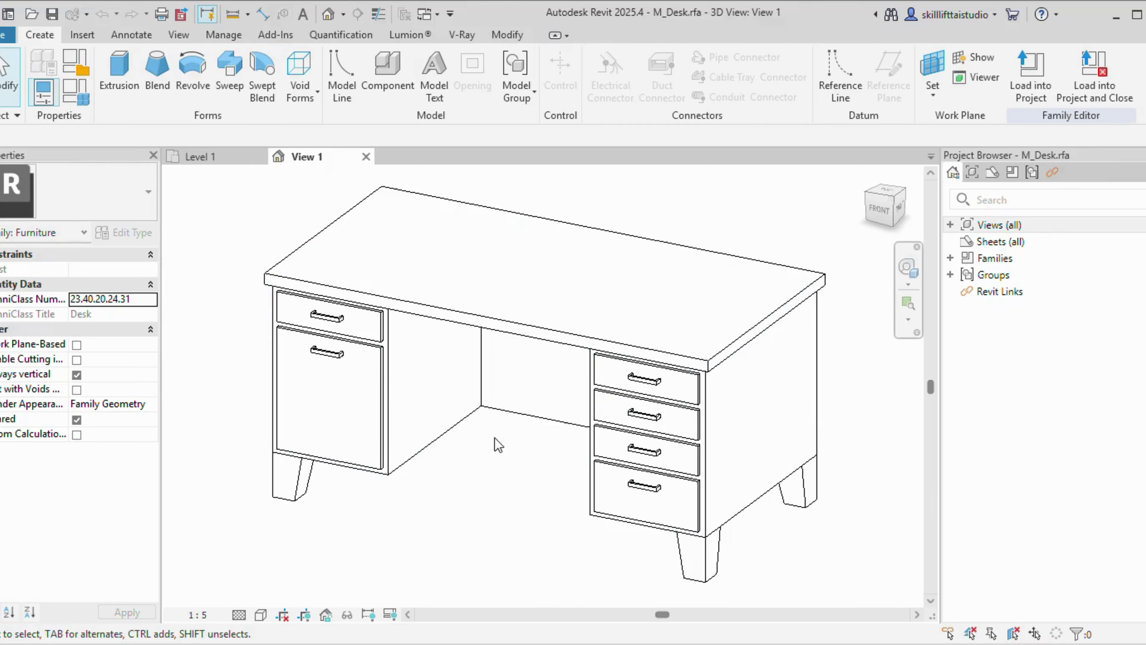
scroll(496, 445, "down", 2)
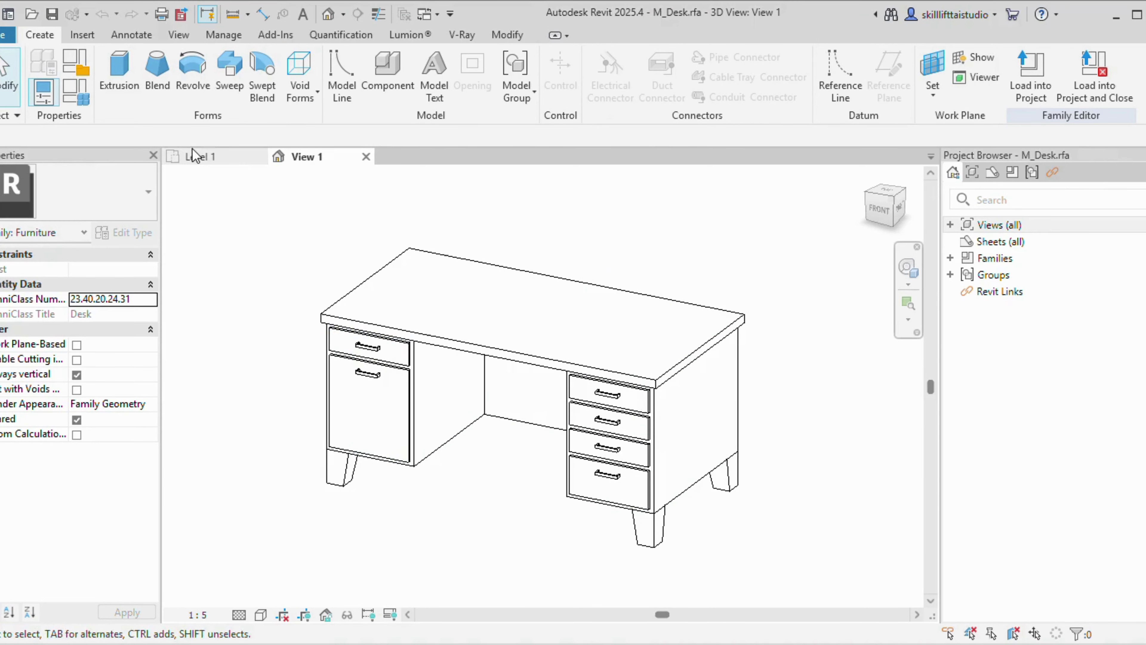
left_click(200, 156)
Move the desk by its centre point to the open area above the left part of the lower rooms
scroll(570, 337, "up", 2)
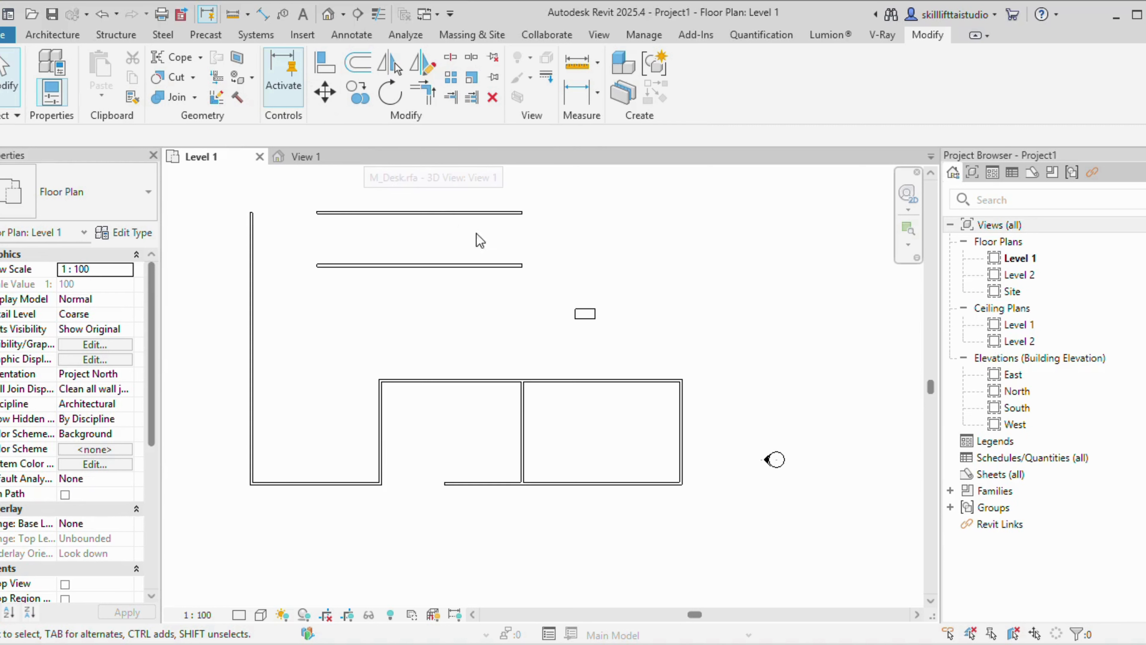
left_click(585, 313)
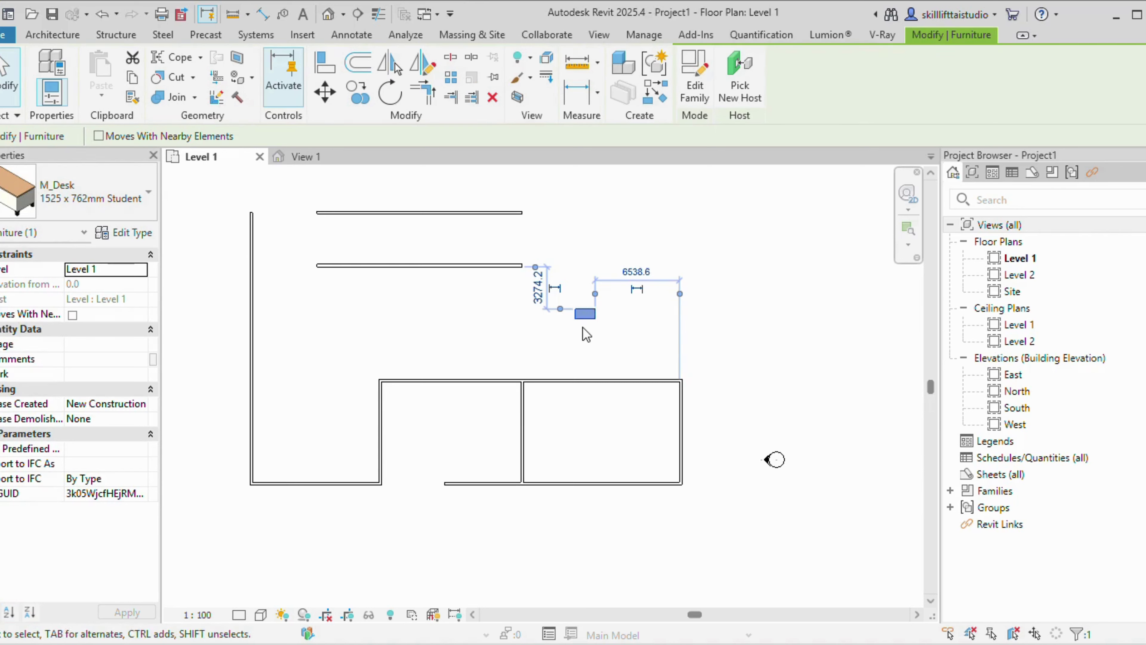
left_click(324, 103)
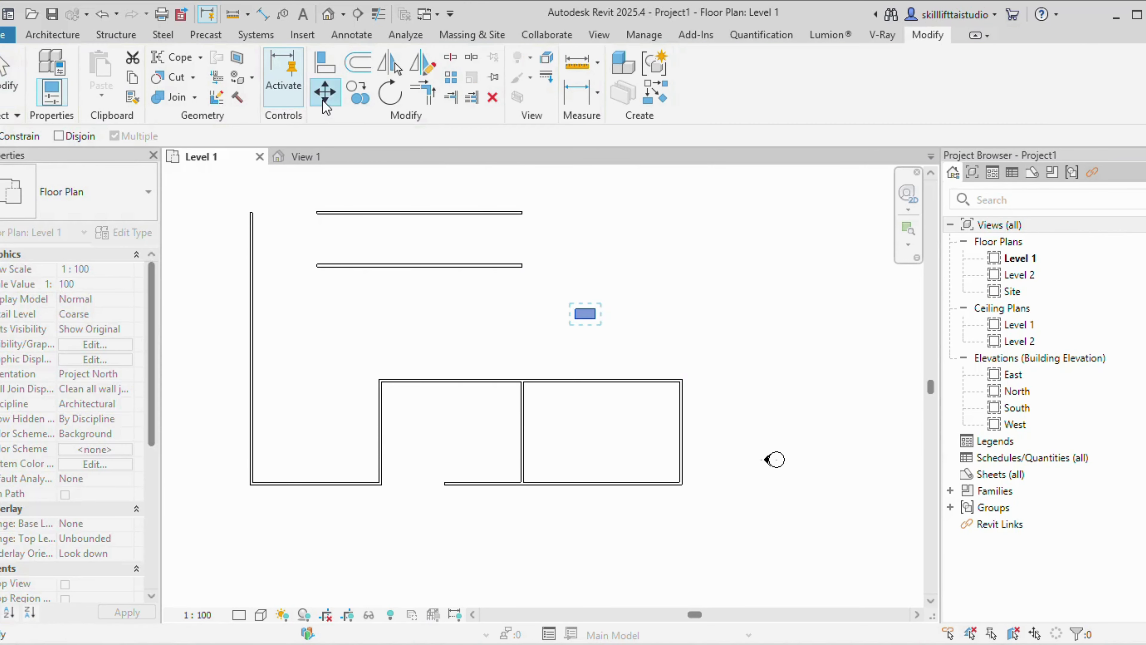
scroll(584, 337, "up", 3)
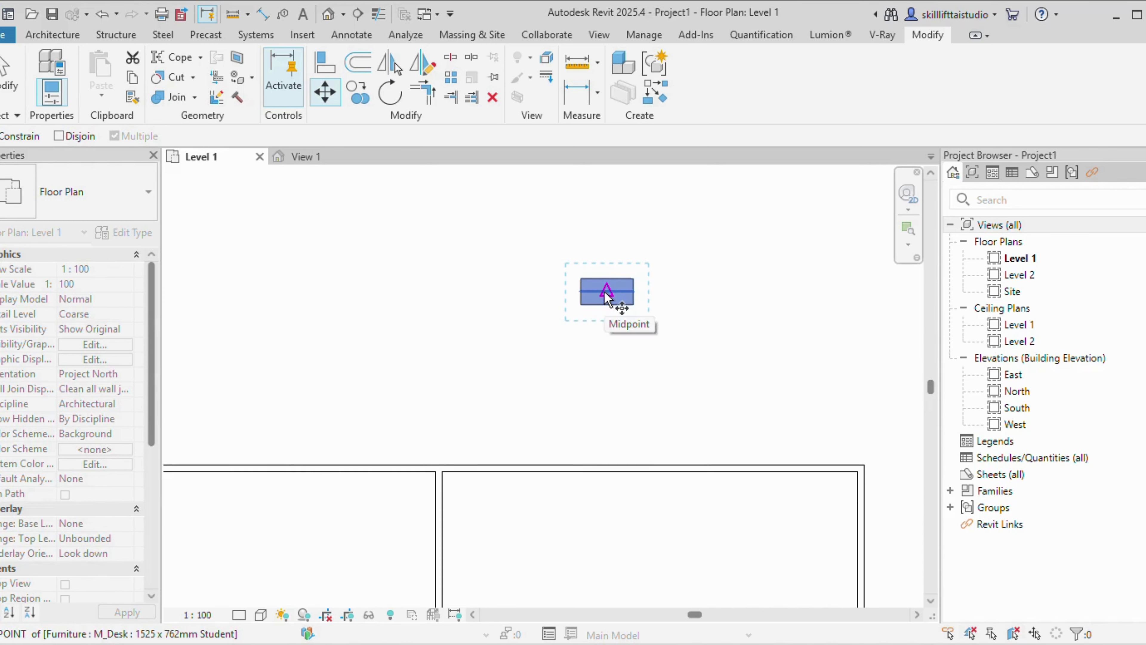
scroll(606, 296, "up", 1)
scroll(606, 294, "up", 1)
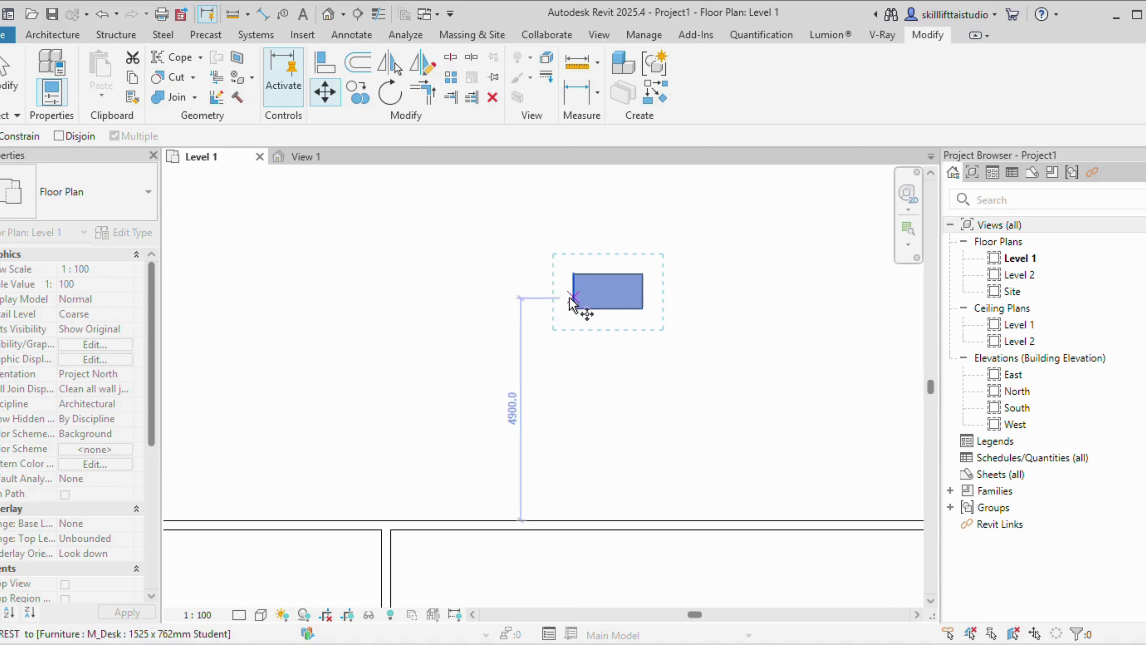
left_click(609, 293)
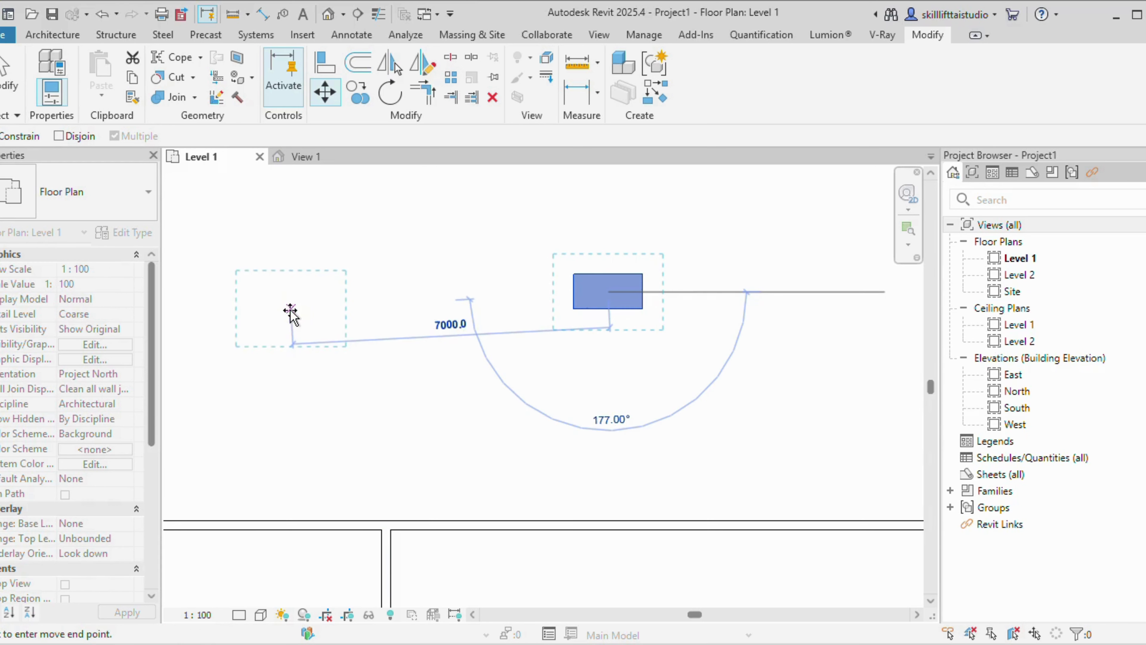
scroll(291, 311, "down", 3)
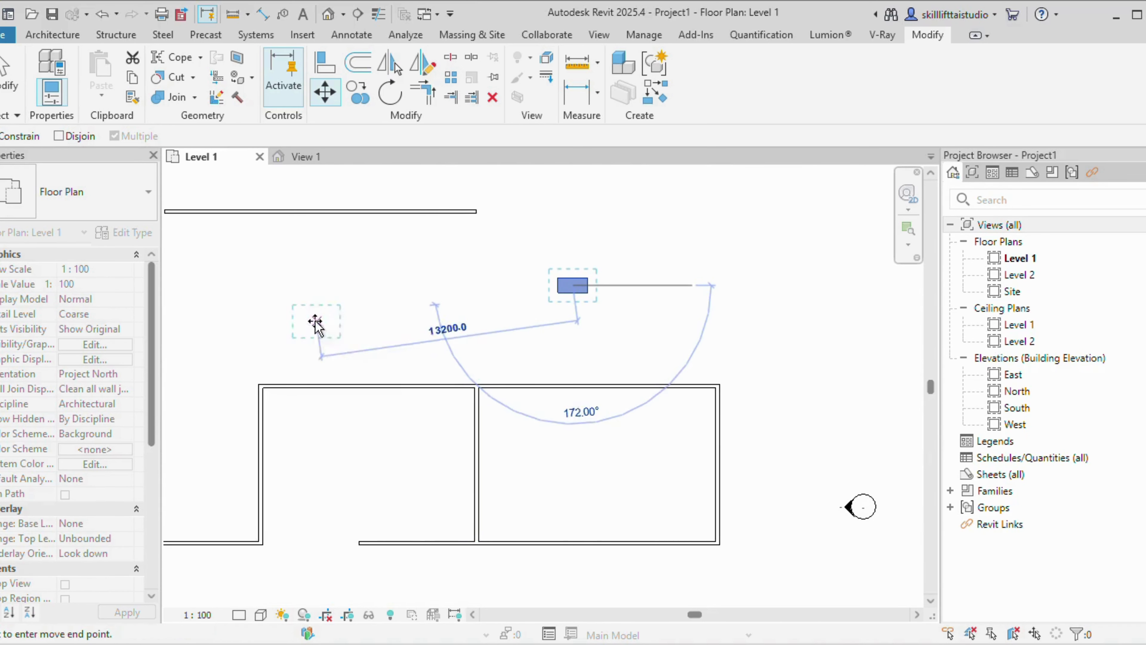
left_click(292, 338)
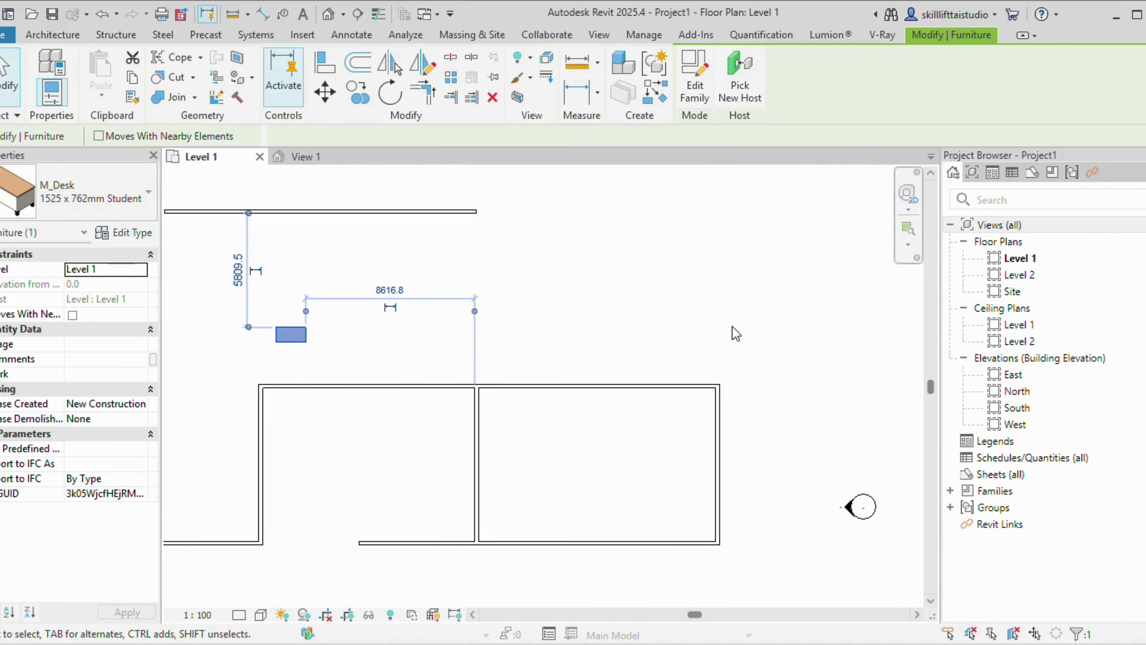
scroll(397, 365, "down", 2)
middle_click_drag(398, 365, 456, 355)
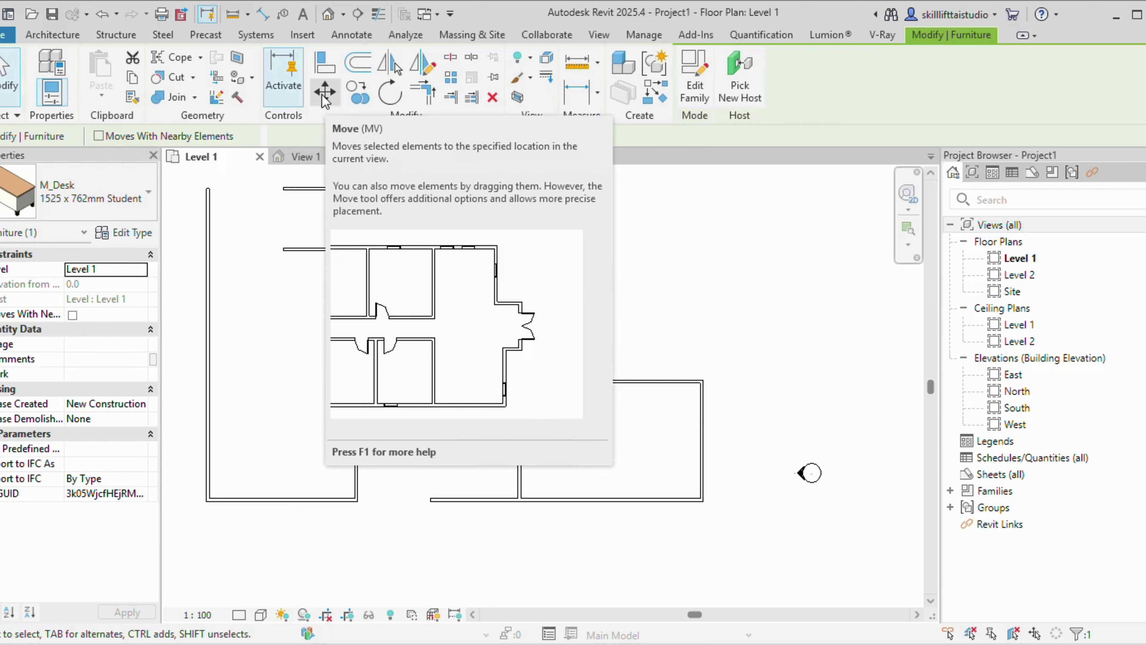
left_click(601, 272)
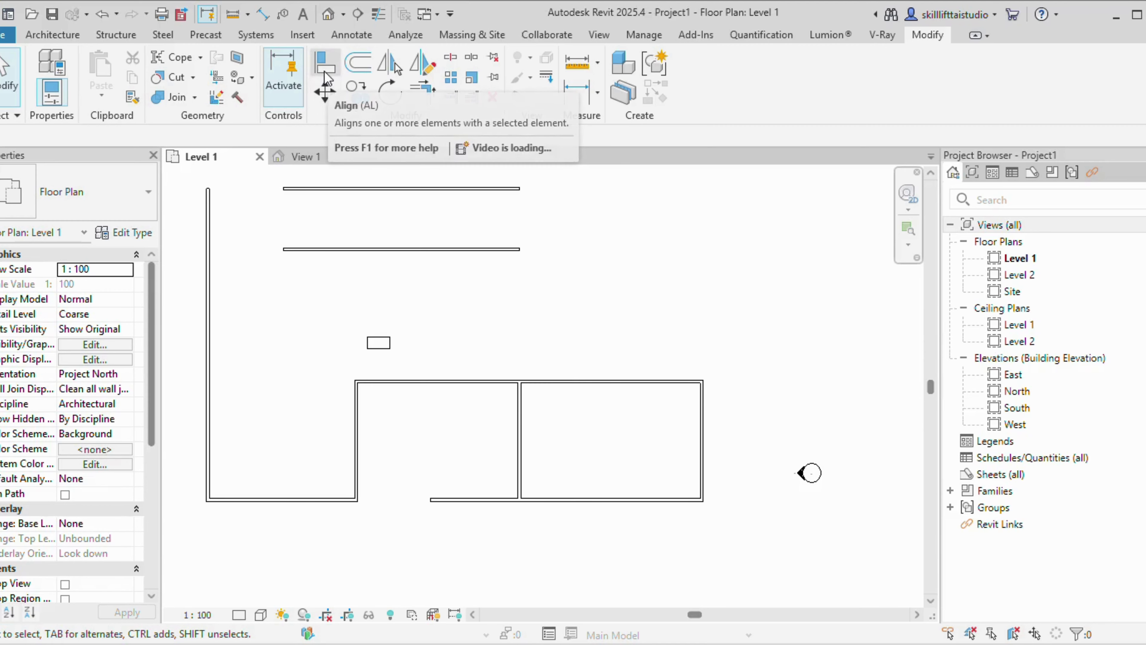
Align the open left end of the upper horizontal wall with the inner face of the long vertical wall
scroll(512, 353, "down", 2)
middle_click_drag(511, 353, 604, 373)
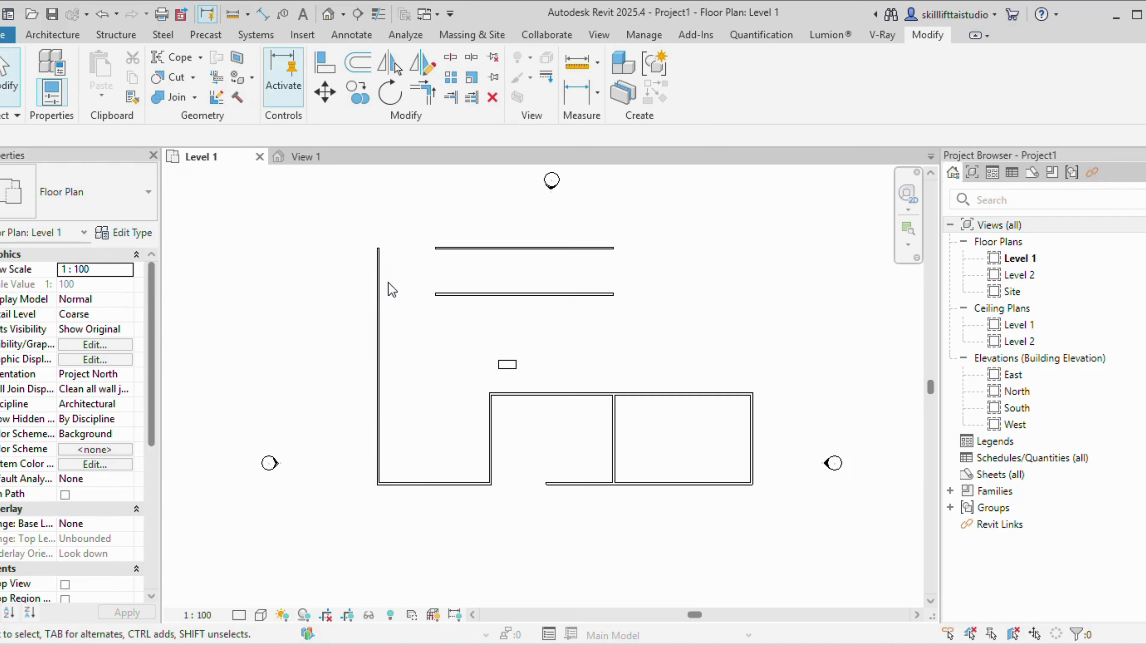
left_click(334, 74)
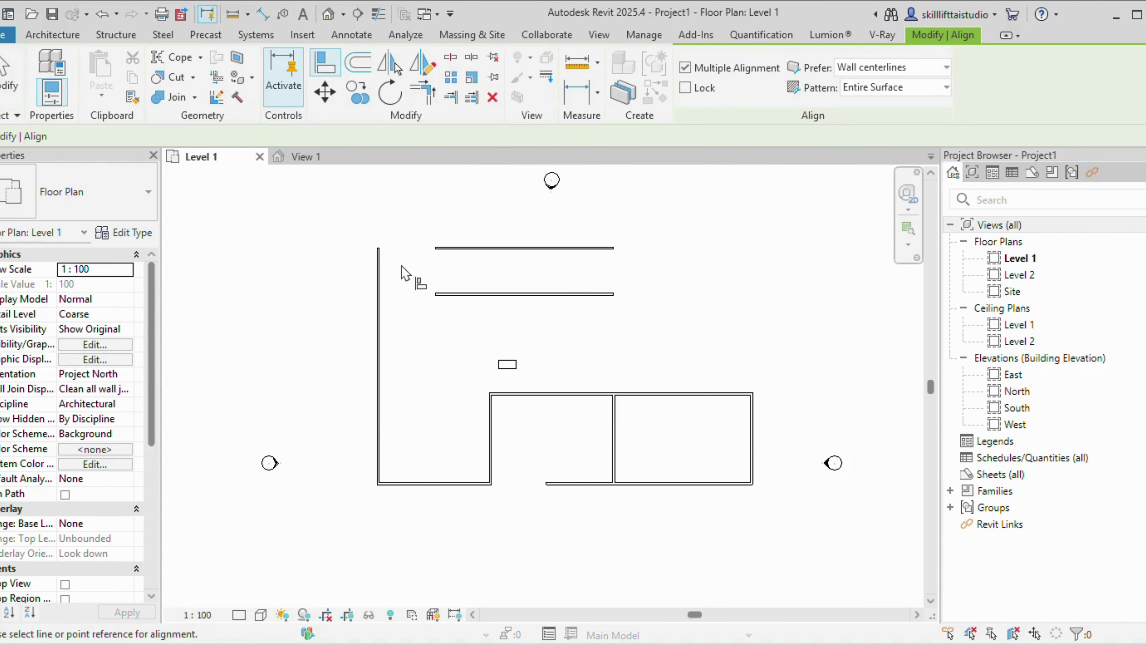
scroll(387, 291, "up", 3)
scroll(386, 290, "up", 2)
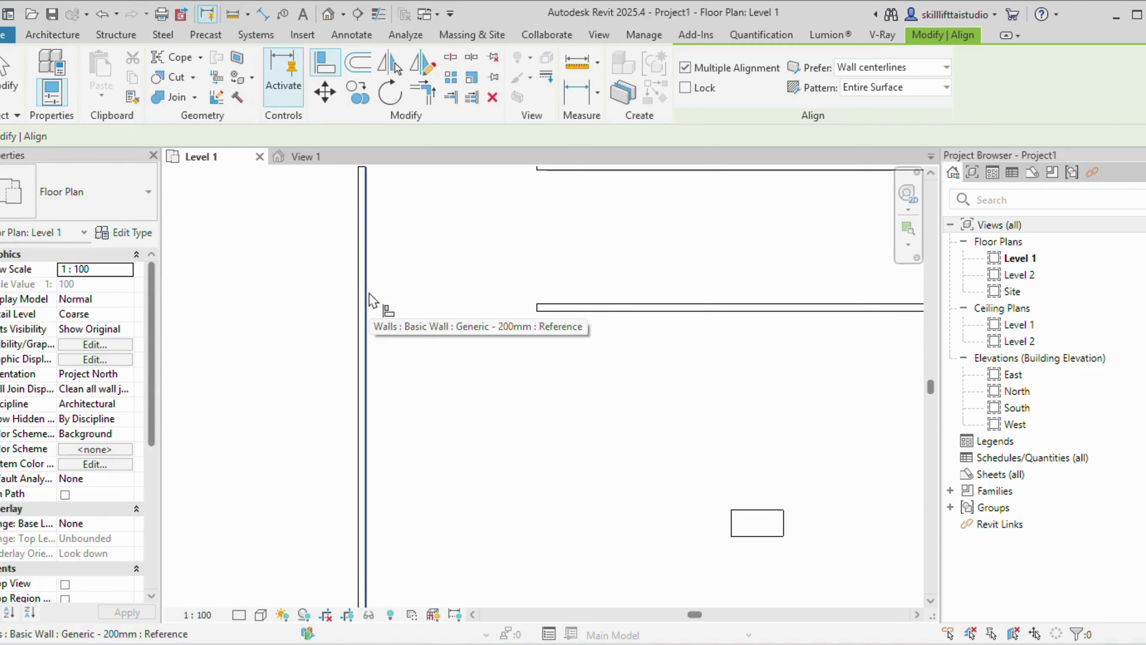
left_click(372, 301)
scroll(501, 289, "down", 3)
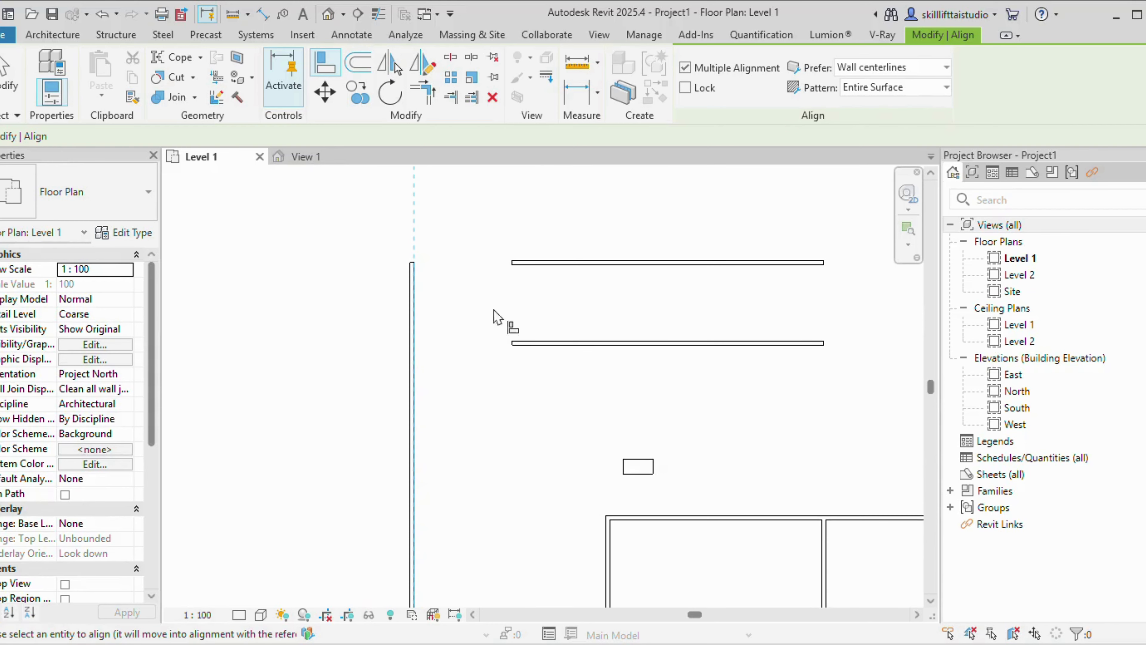
scroll(514, 267, "up", 3)
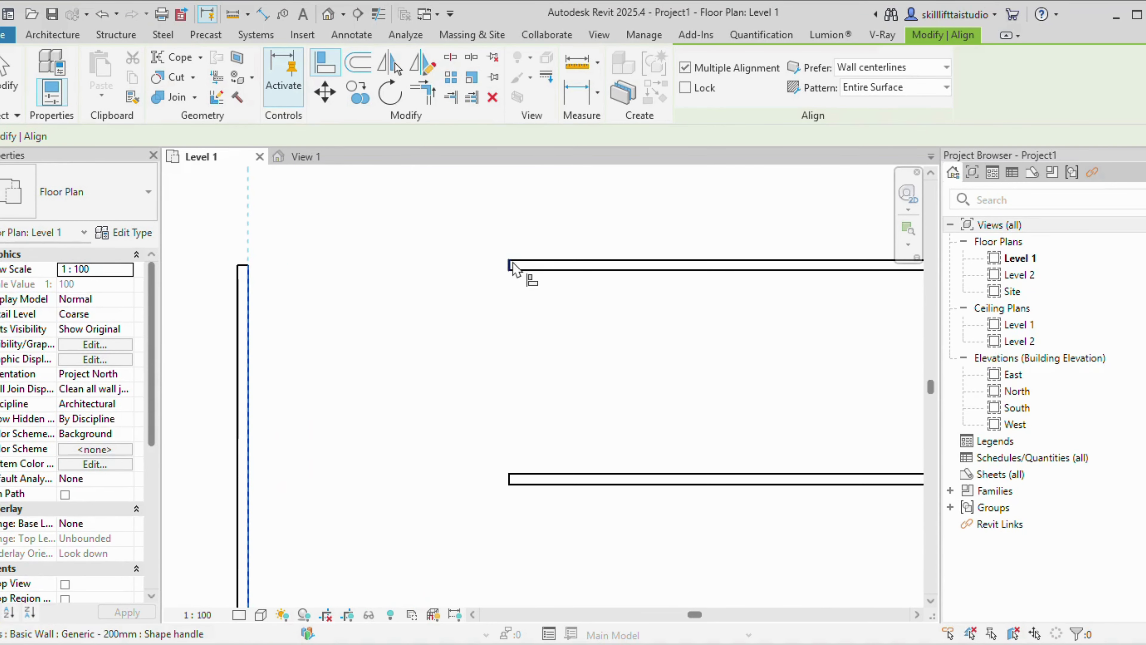
left_click(510, 265)
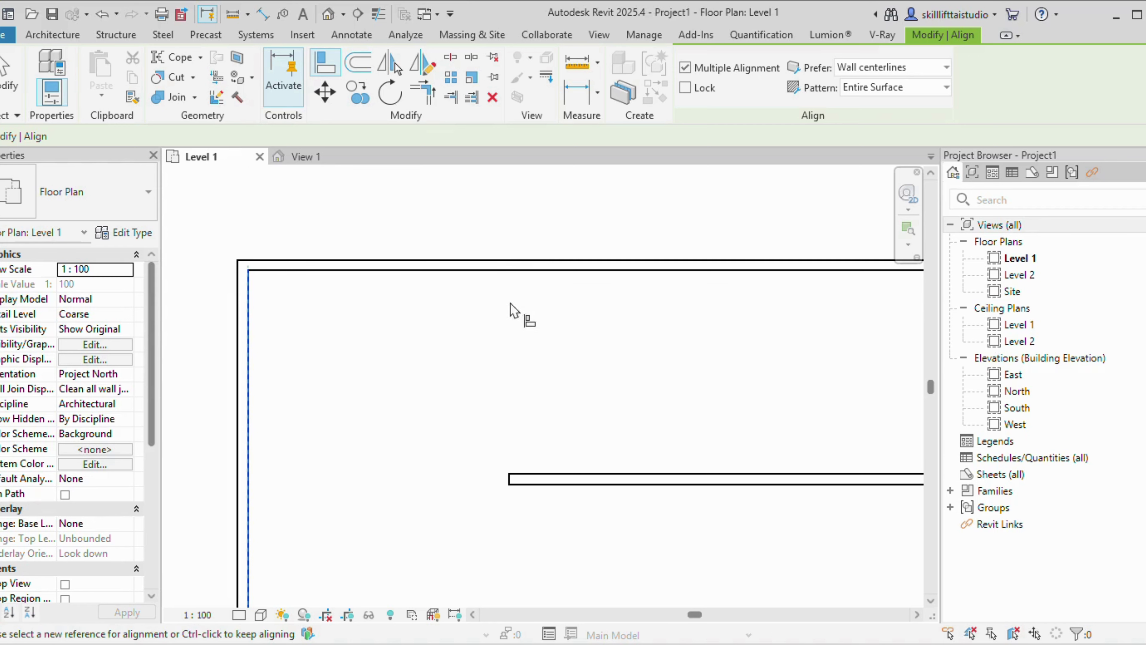
Align the left end of the second horizontal wall with the same inner wall face and finish aligning
left_click(509, 486)
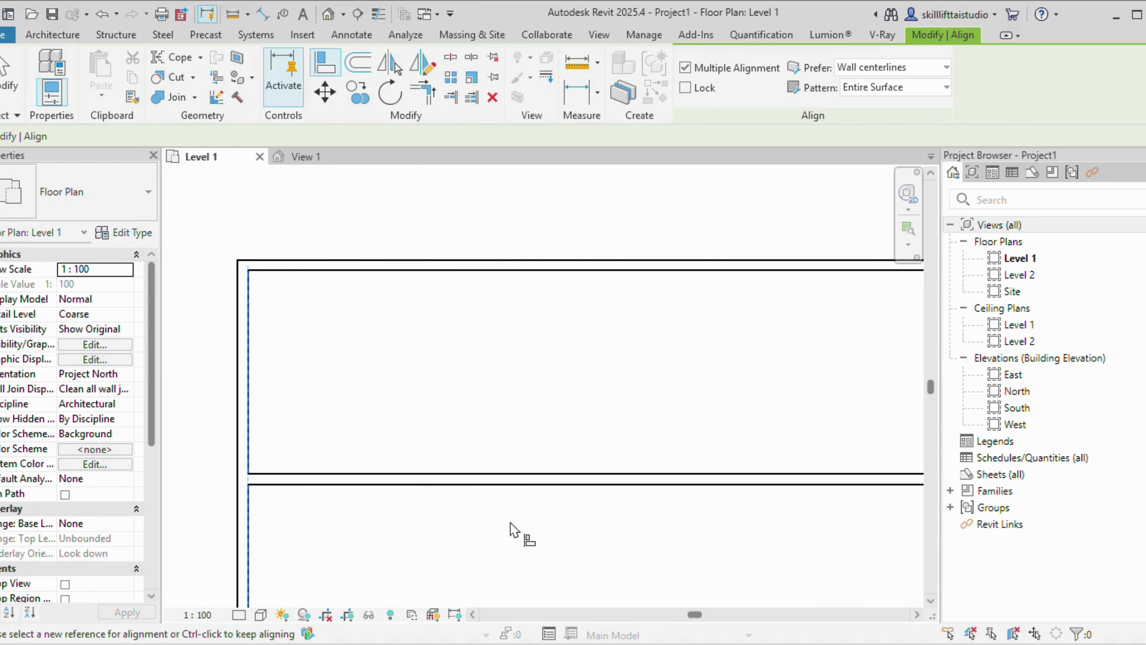
scroll(512, 523, "down", 3)
mouse_move(514, 523)
middle_mouse_down()
mouse_move(436, 237)
mouse_move(435, 409)
middle_mouse_up()
scroll(437, 237, "down", 2)
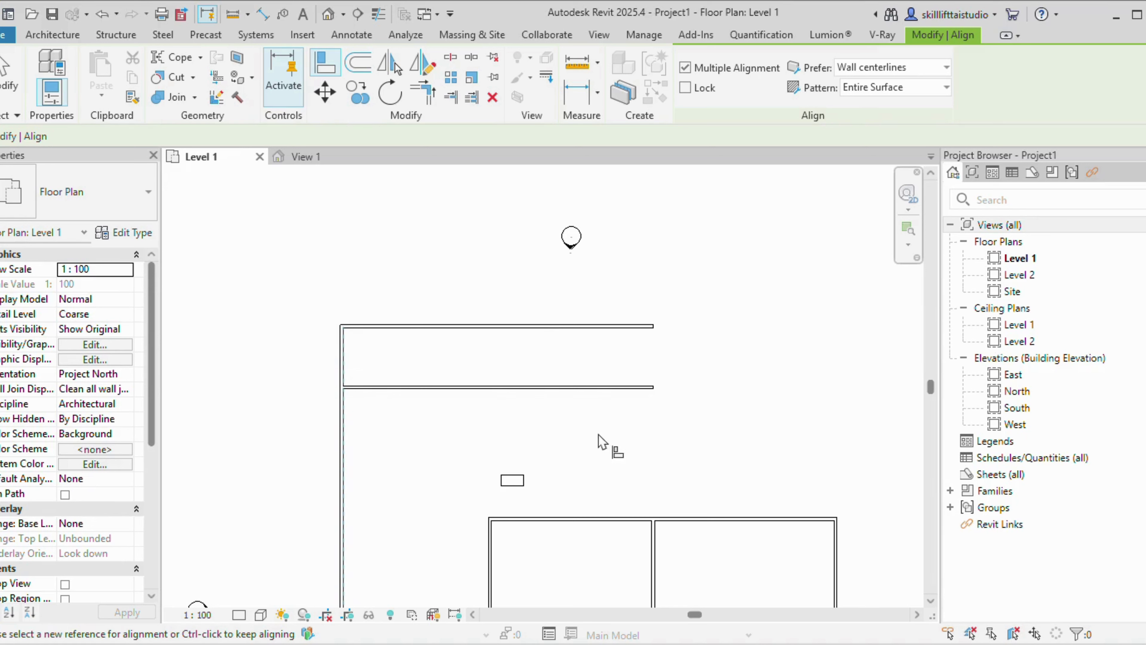
left_click(351, 396)
scroll(369, 456, "down", 1)
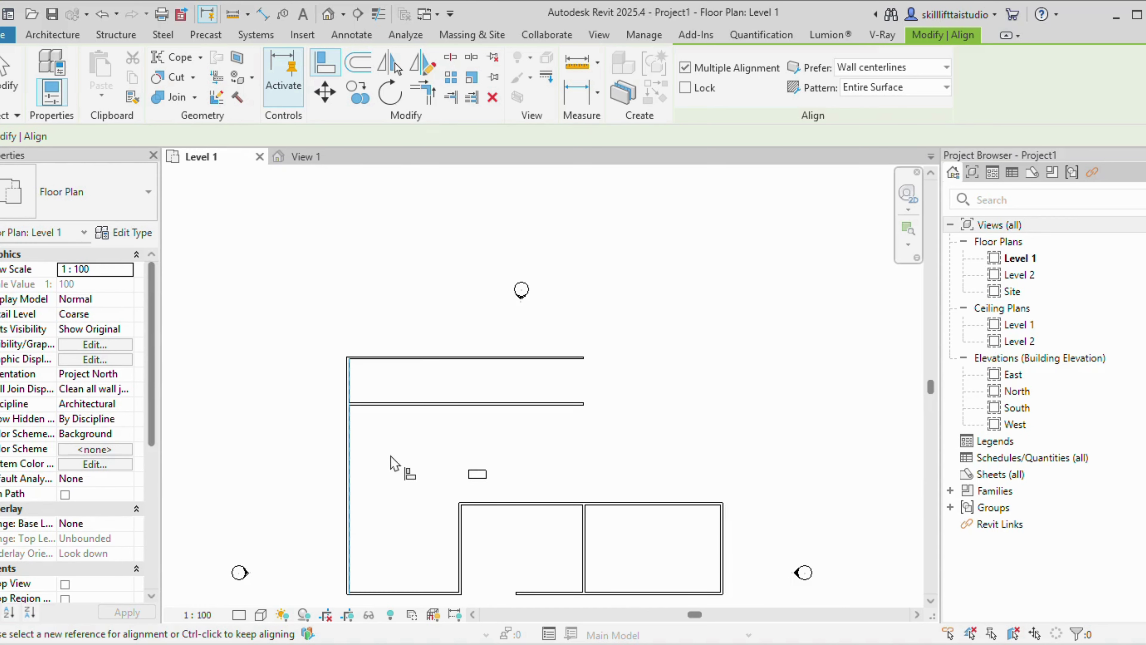
key("Escape")
key("Escape")
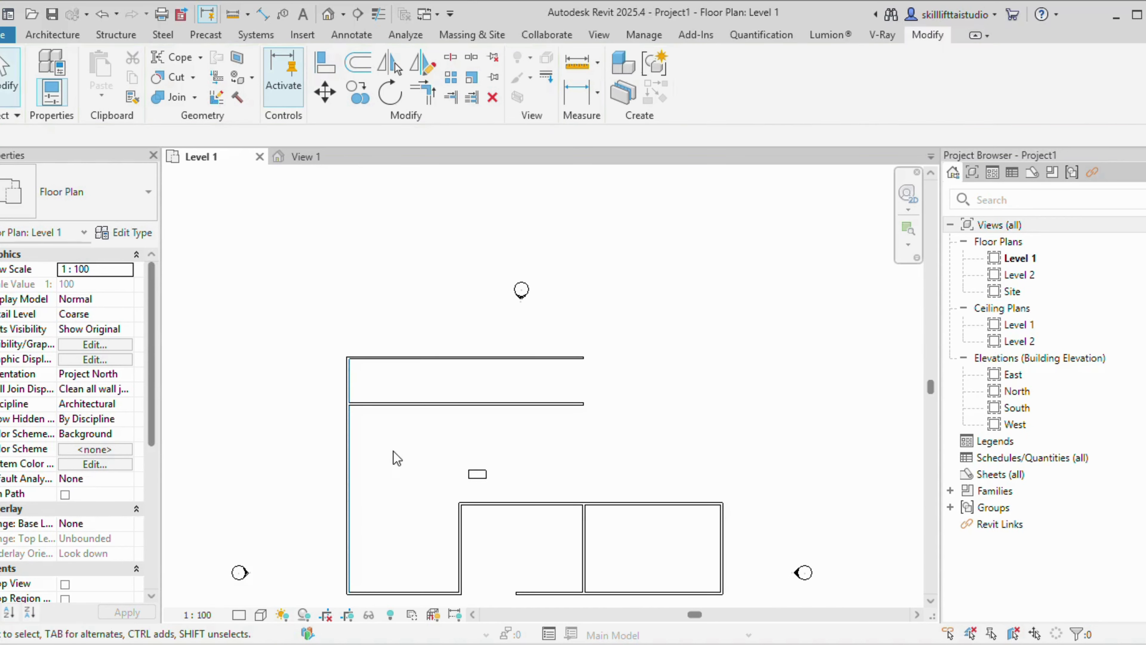
In the separate wall group, align the top end of the right vertical wall with the lower horizontal wall's bottom face
scroll(632, 417, "down", 3)
middle_click_drag(639, 426, 532, 448)
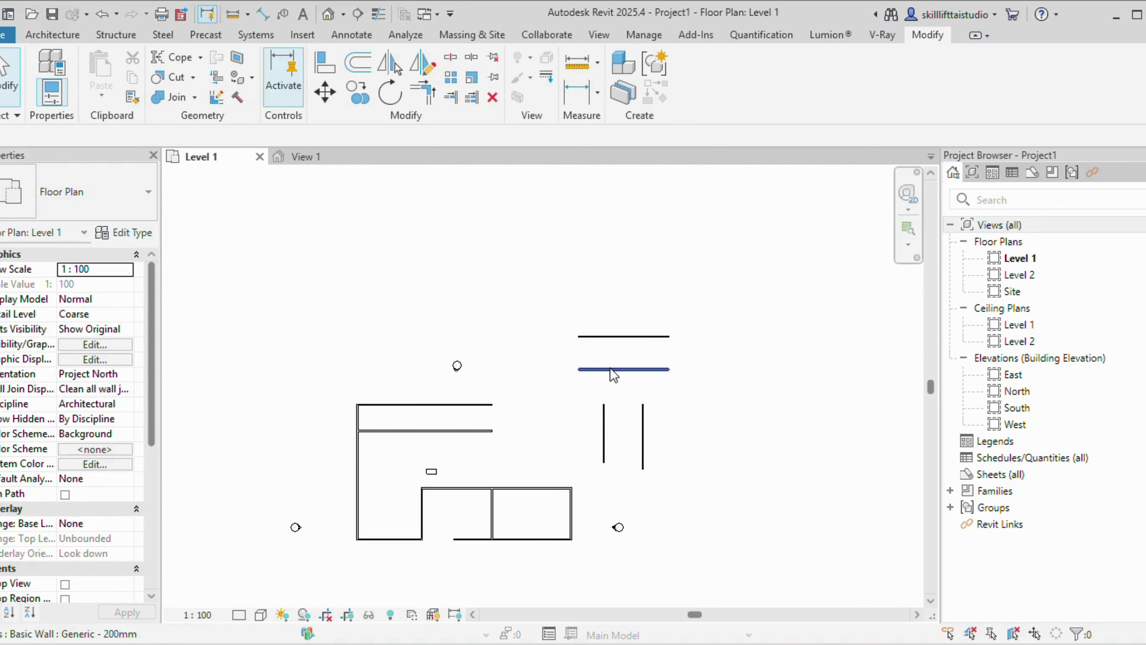
scroll(614, 377, "up", 2)
scroll(621, 375, "up", 3)
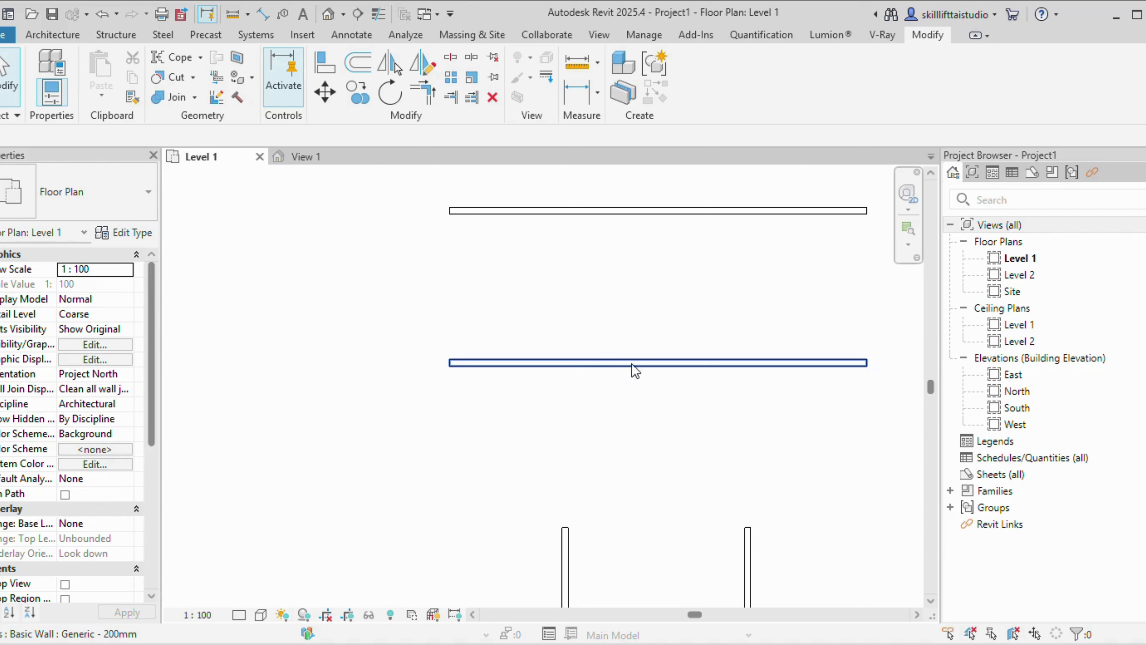
scroll(629, 430, "down", 4)
middle_click_drag(639, 430, 623, 388)
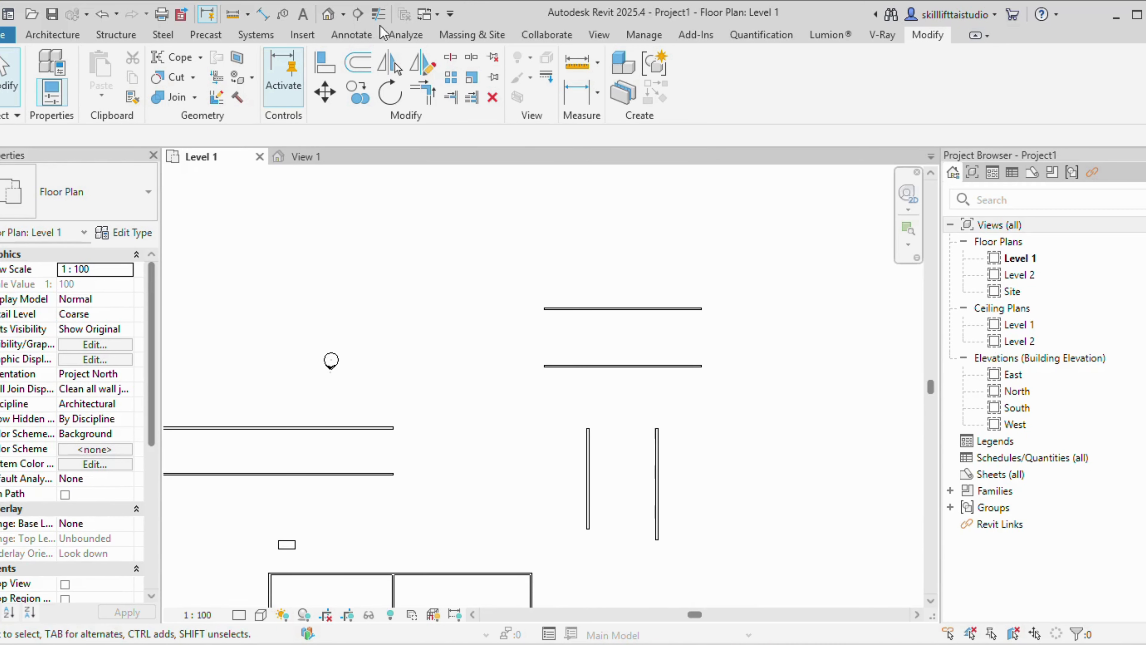
left_click(323, 67)
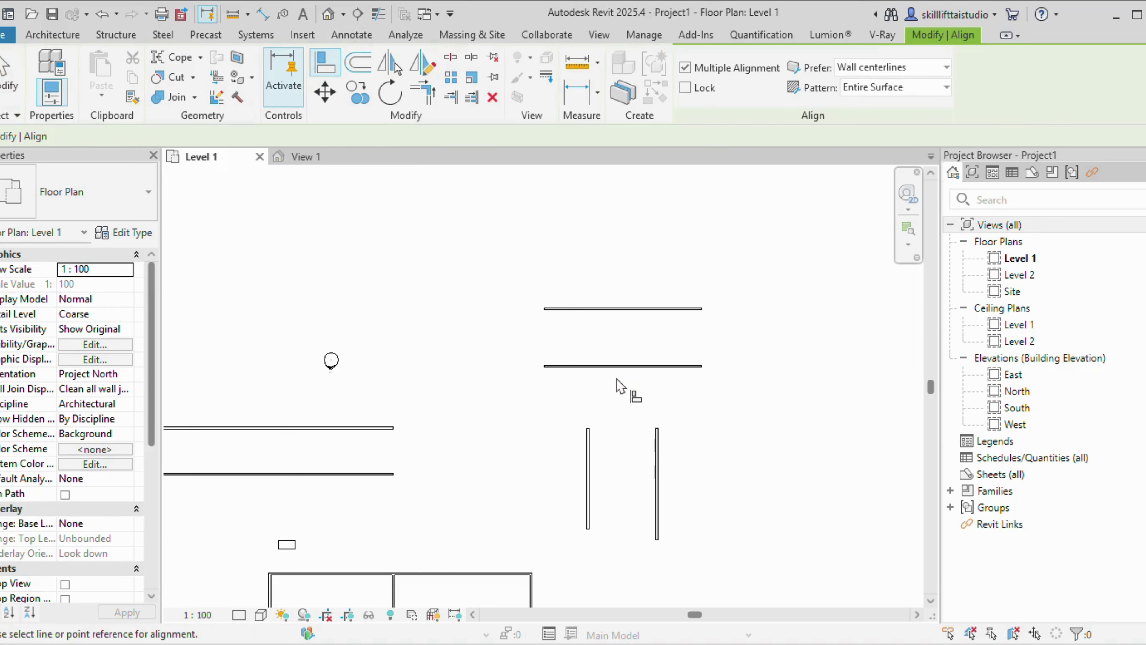
scroll(618, 379, "up", 3)
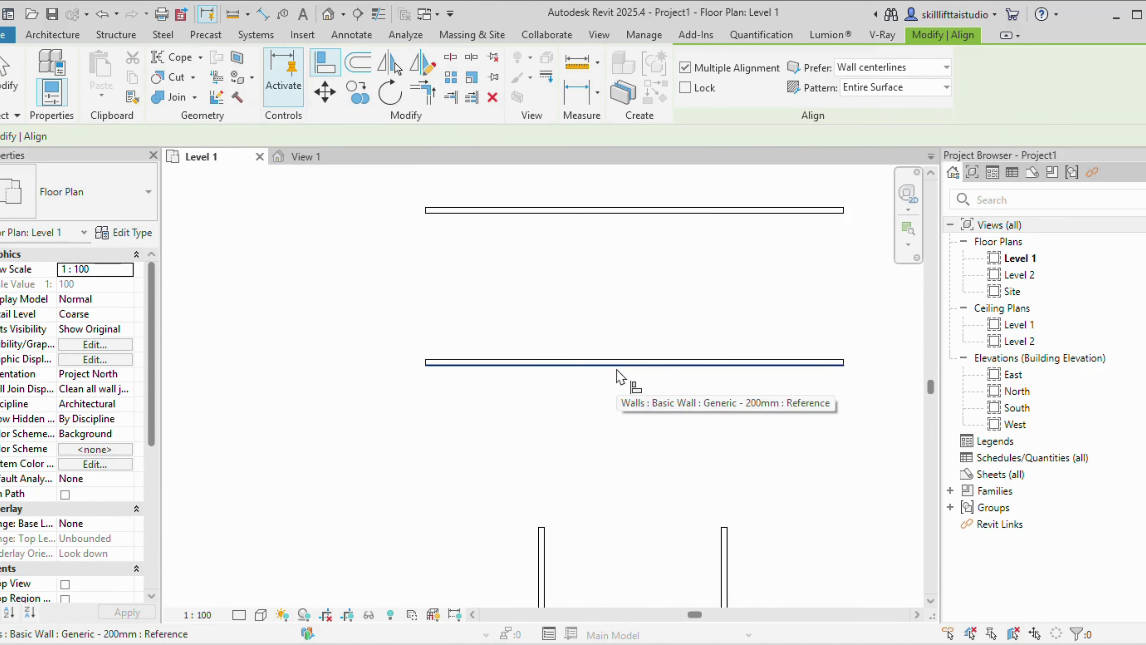
left_click(617, 370)
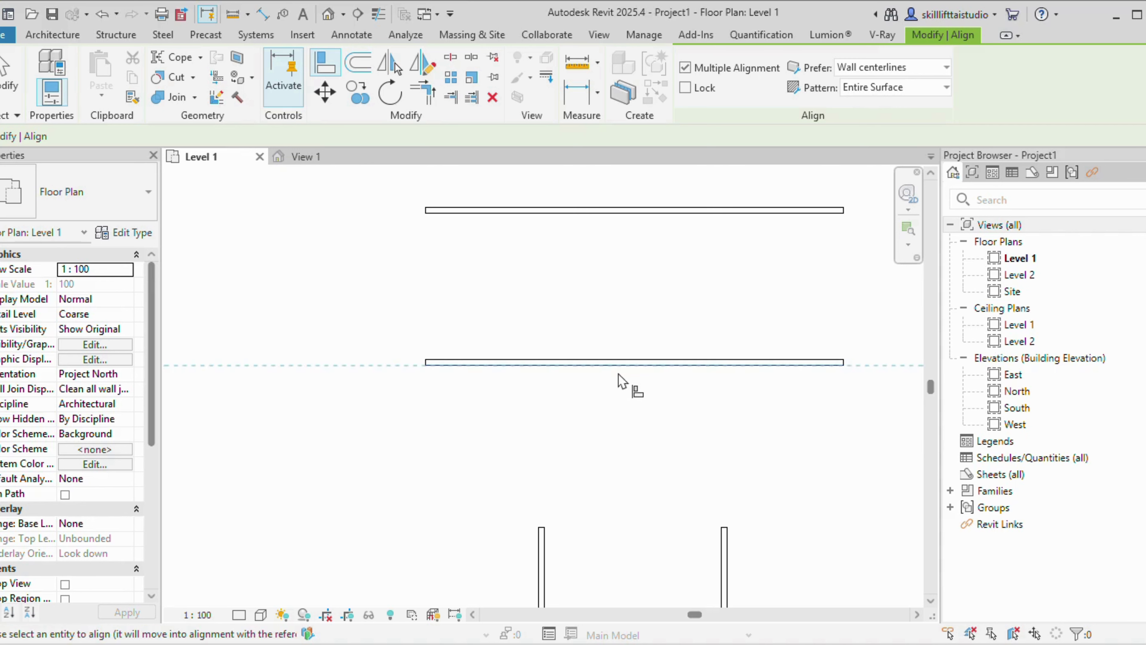
scroll(725, 540, "up", 3)
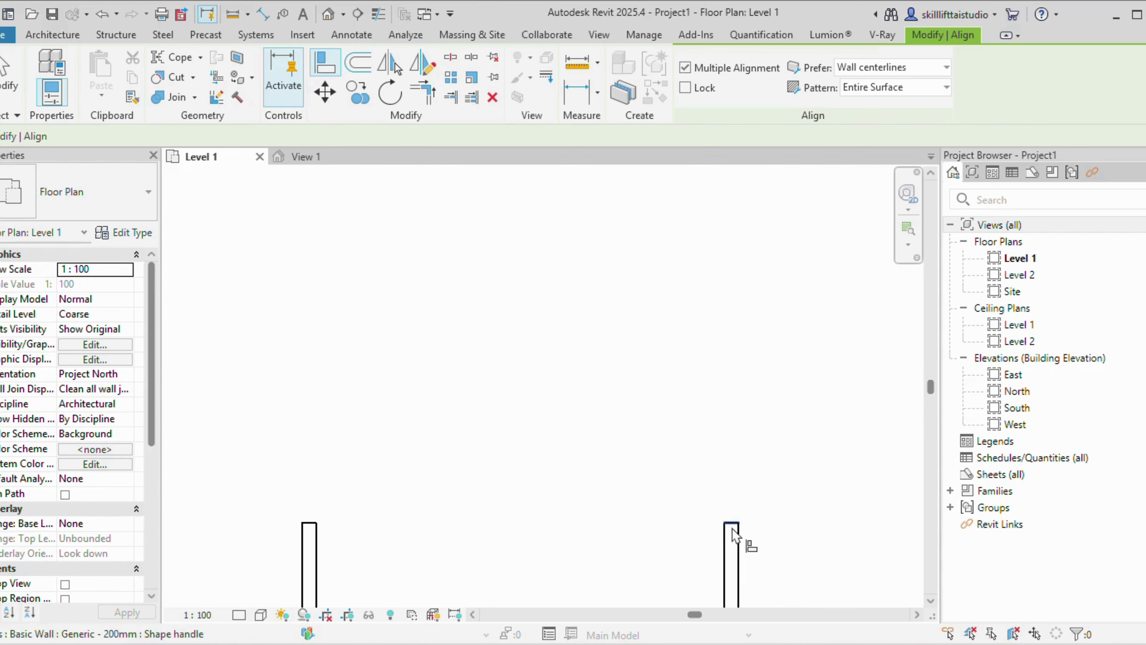
left_click(733, 529)
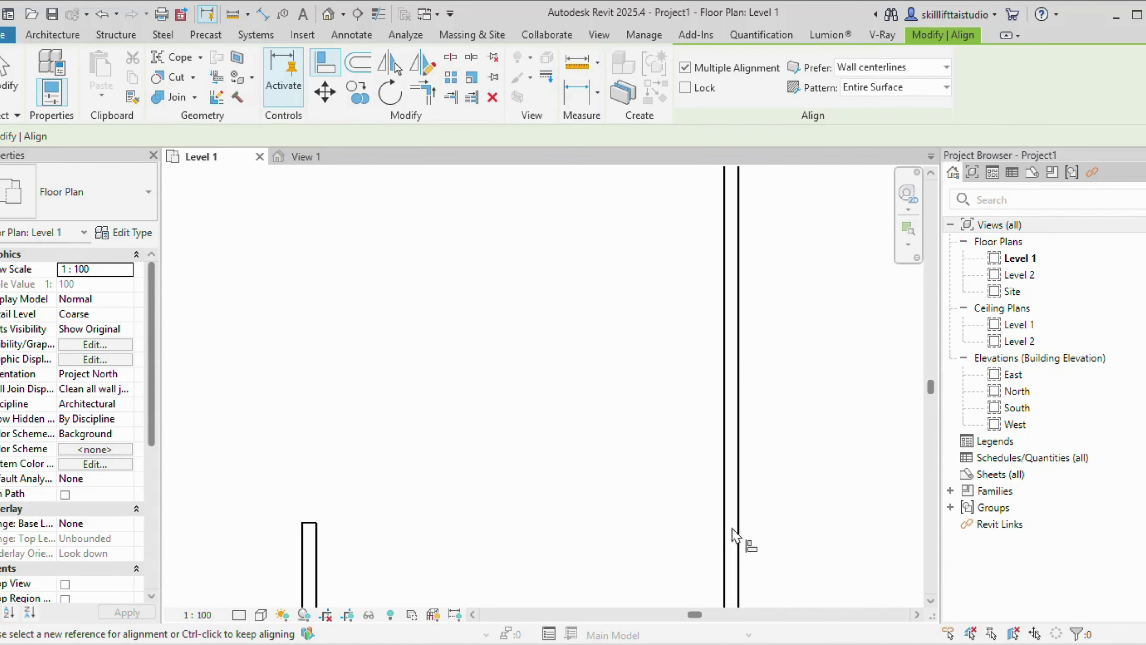
Align the top end of the left vertical wall with the same horizontal wall face and finish aligning
left_click(317, 527)
scroll(494, 397, "down", 5)
middle_click_drag(502, 402, 501, 329)
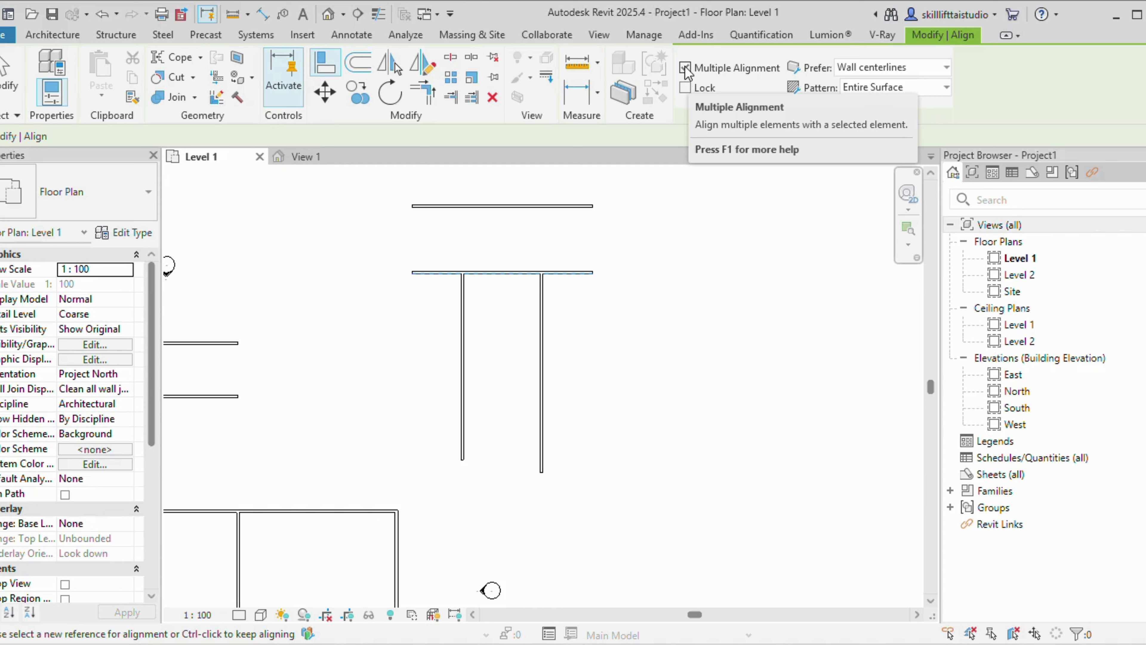
key("Escape")
key("Escape")
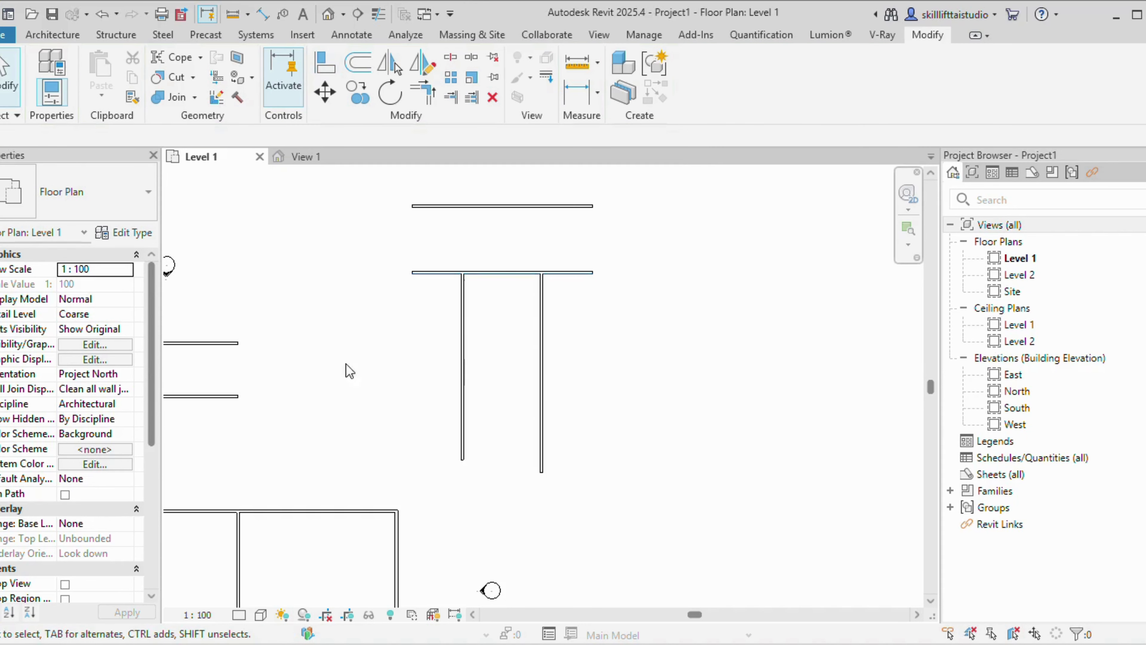
Draw a vertical Generic - 200mm wall about 13000 mm long between the two wall groups, ending level with the upper horizontal wall of the lower-left group
scroll(349, 371, "down", 2)
middle_click_drag(333, 361, 519, 380)
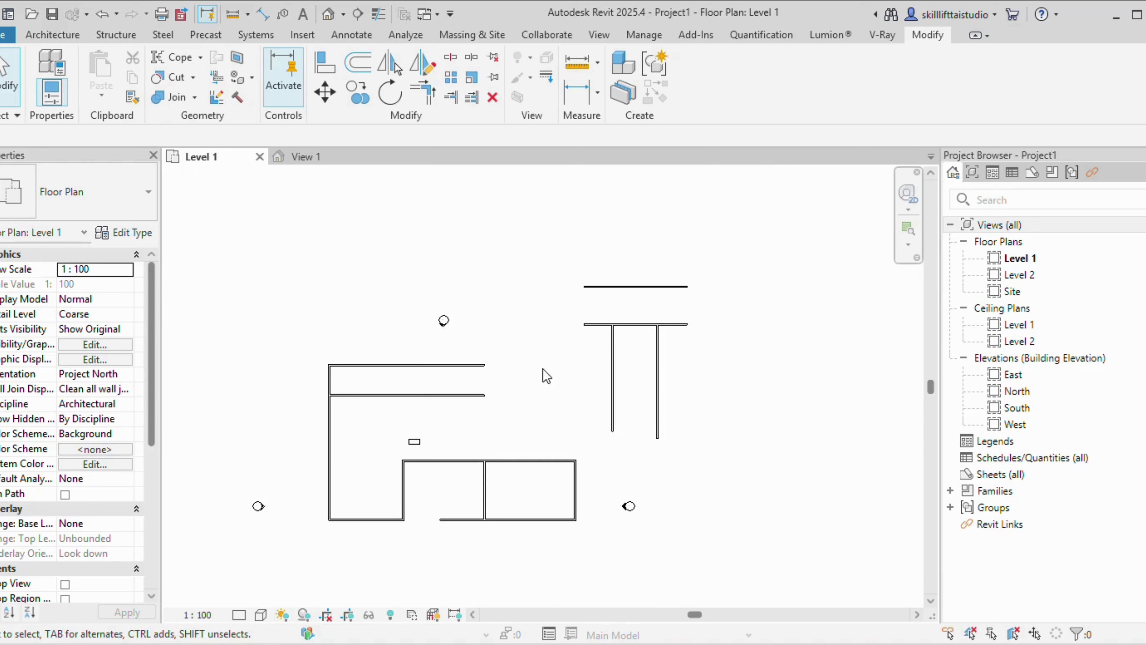
key("w")
key("a")
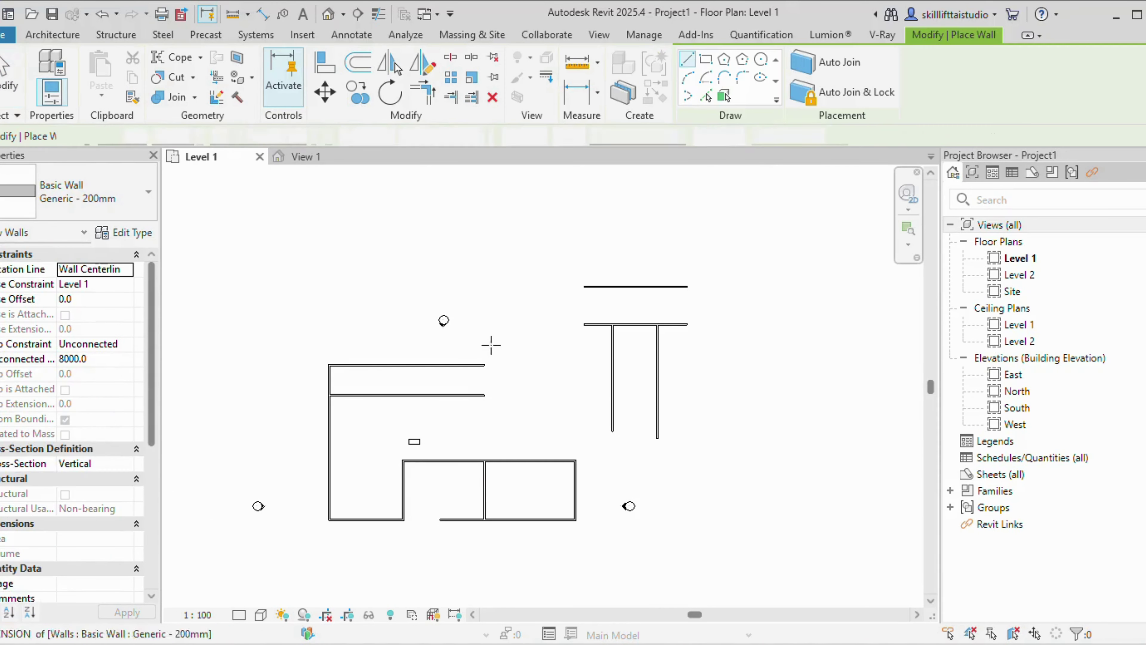
left_click(524, 270)
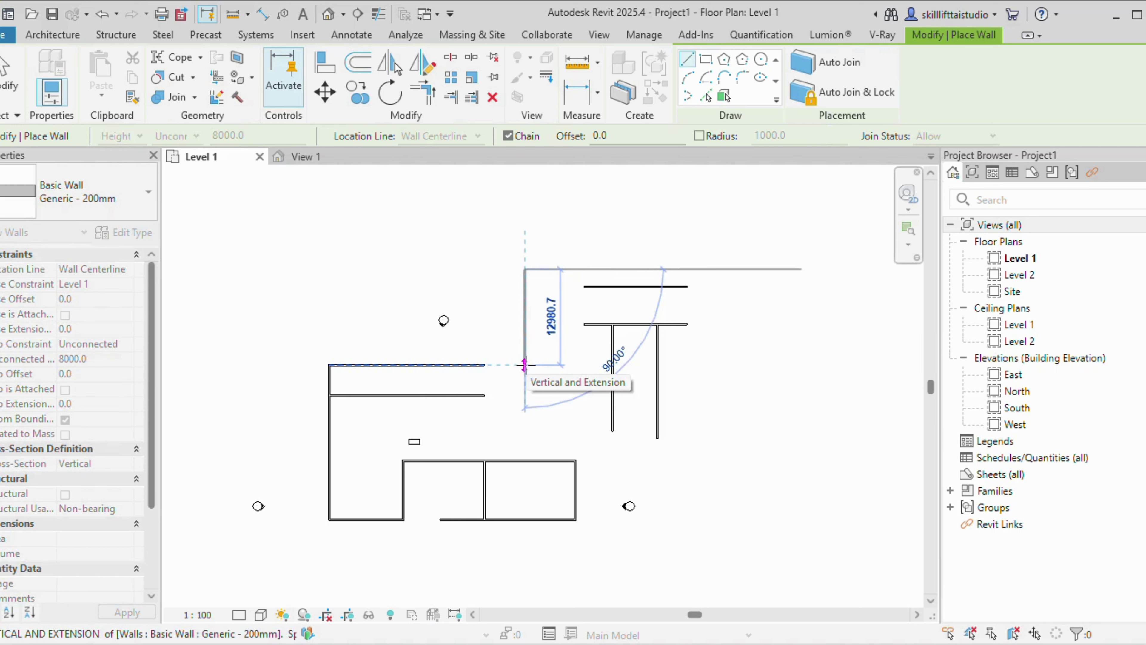
left_click(525, 365)
key("Escape")
key("Escape")
key("w")
key("a")
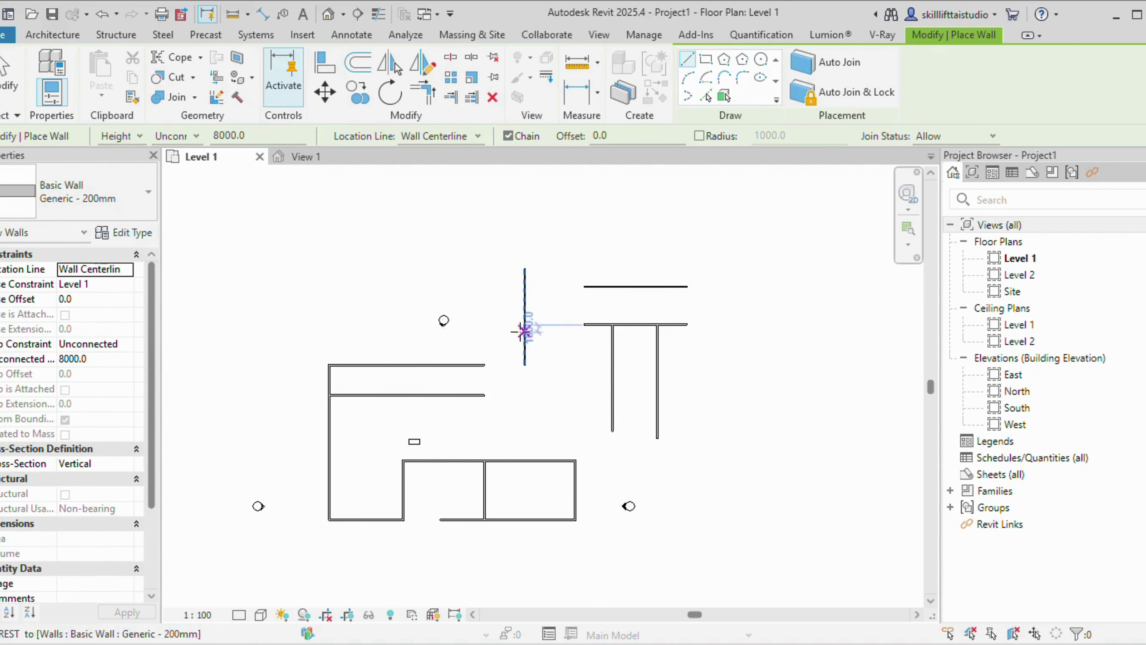
scroll(521, 329, "up", 3)
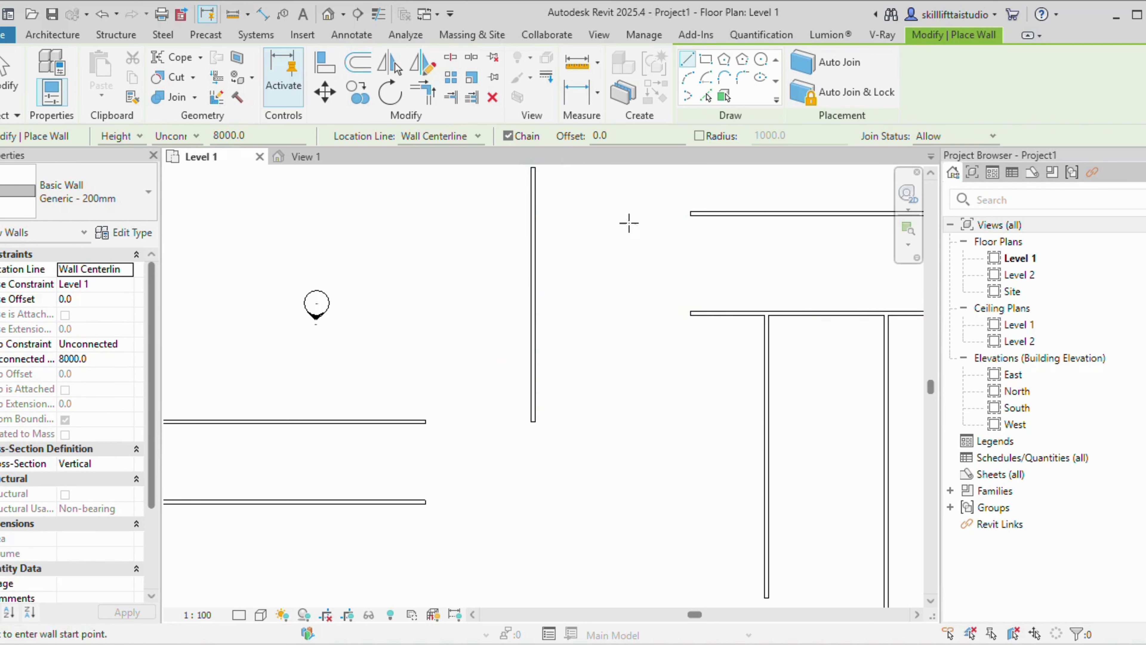
key("Escape")
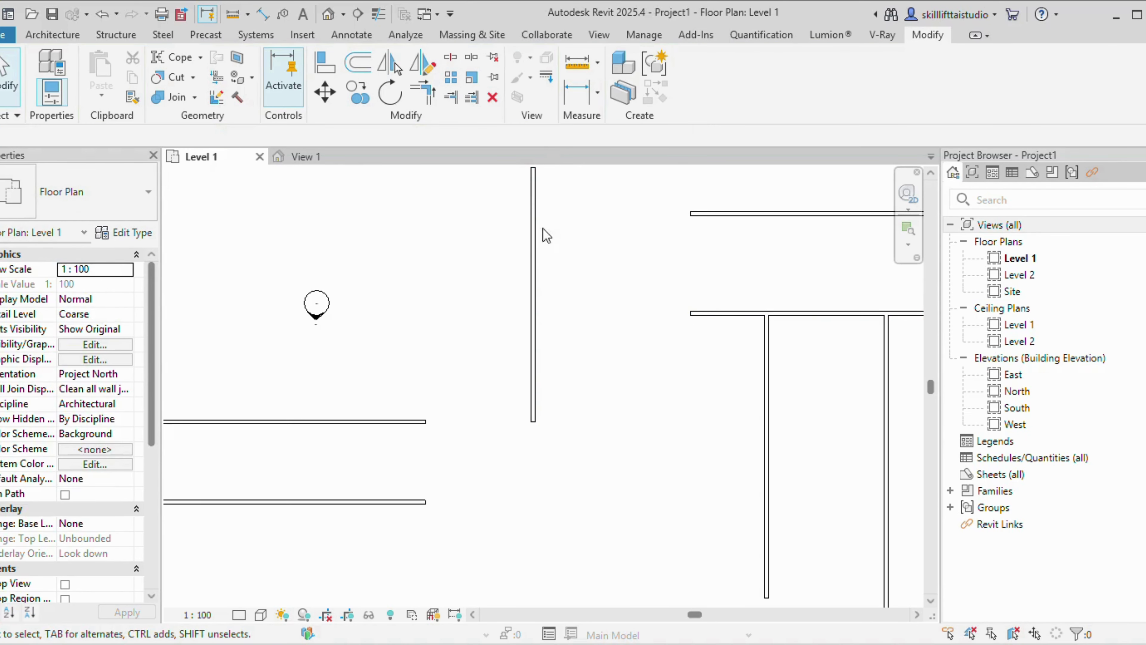
Align the left end of the upper-right group's top horizontal wall with the right face of the new vertical wall
left_click(325, 64)
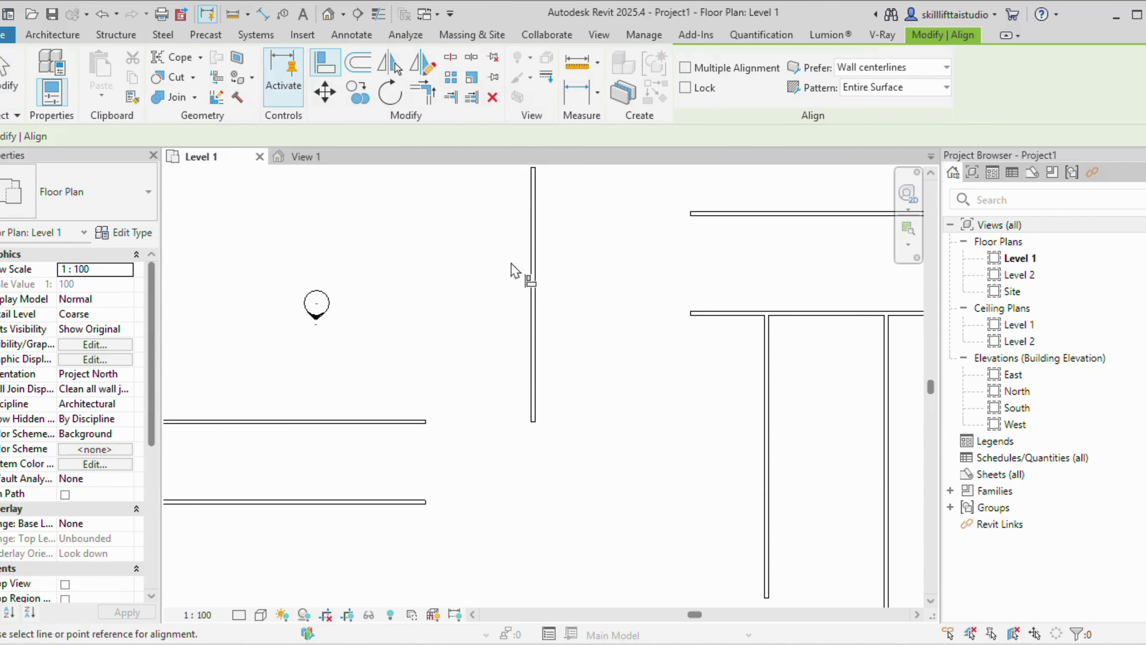
left_click(541, 273)
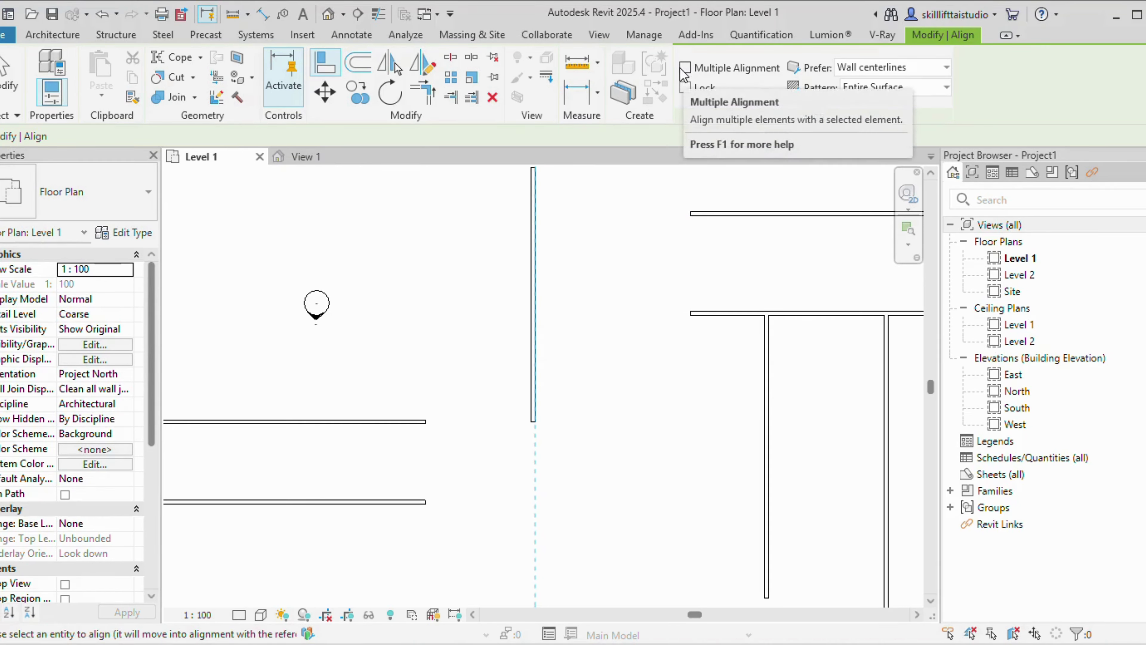
left_click(694, 215)
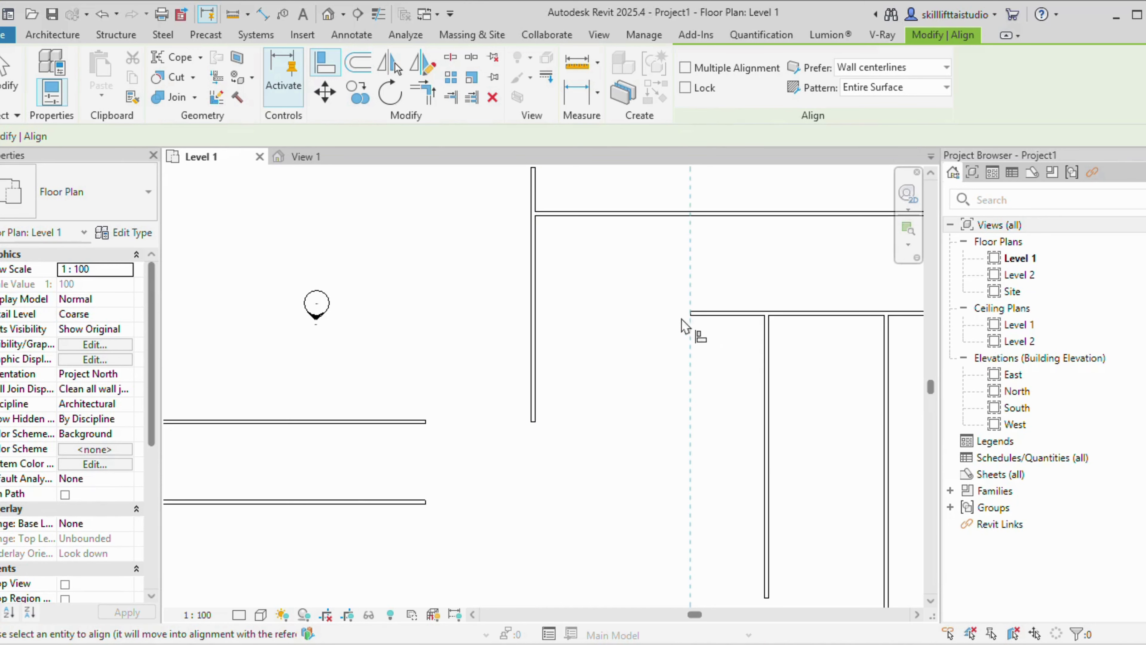
scroll(683, 312, "down", 3)
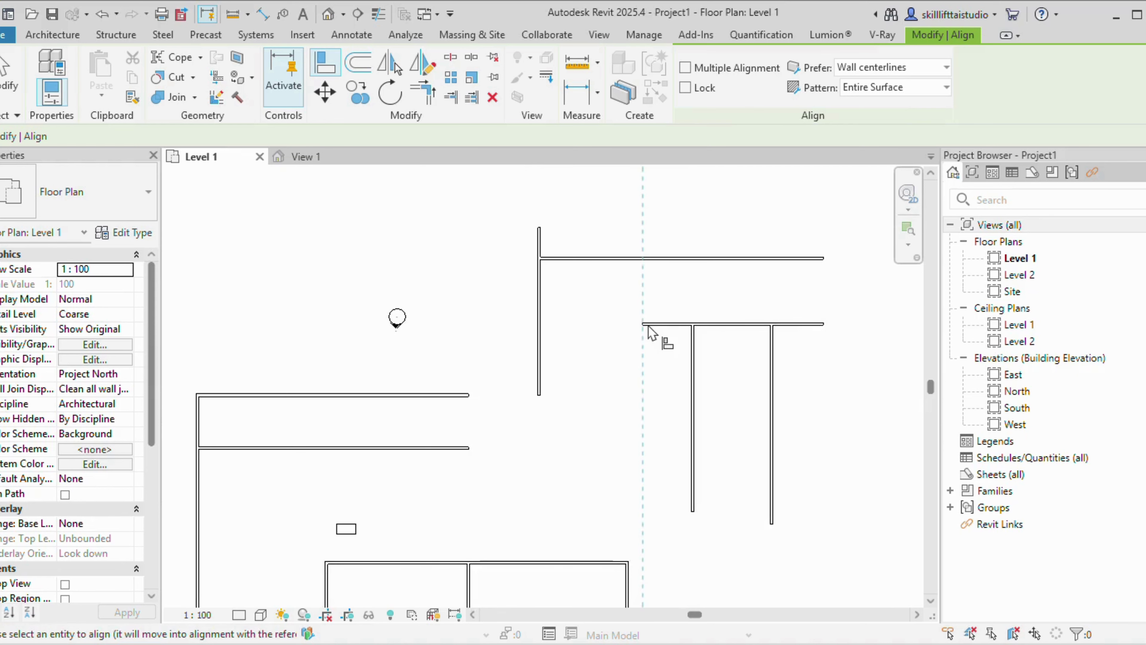
scroll(643, 326, "up", 3)
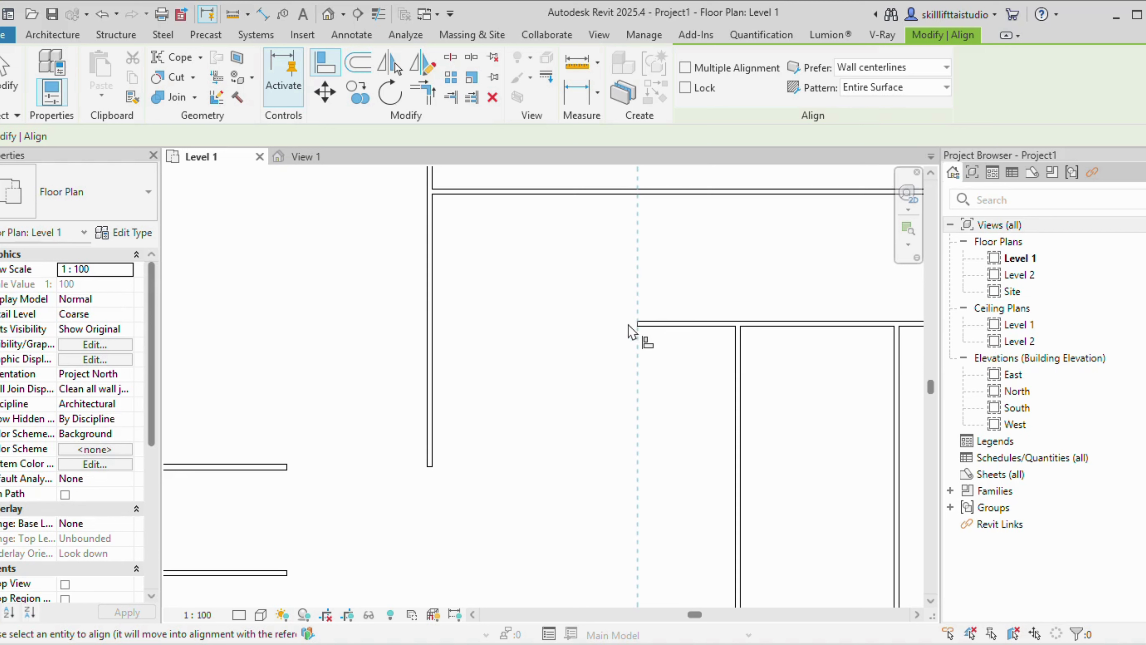
scroll(587, 334, "down", 2)
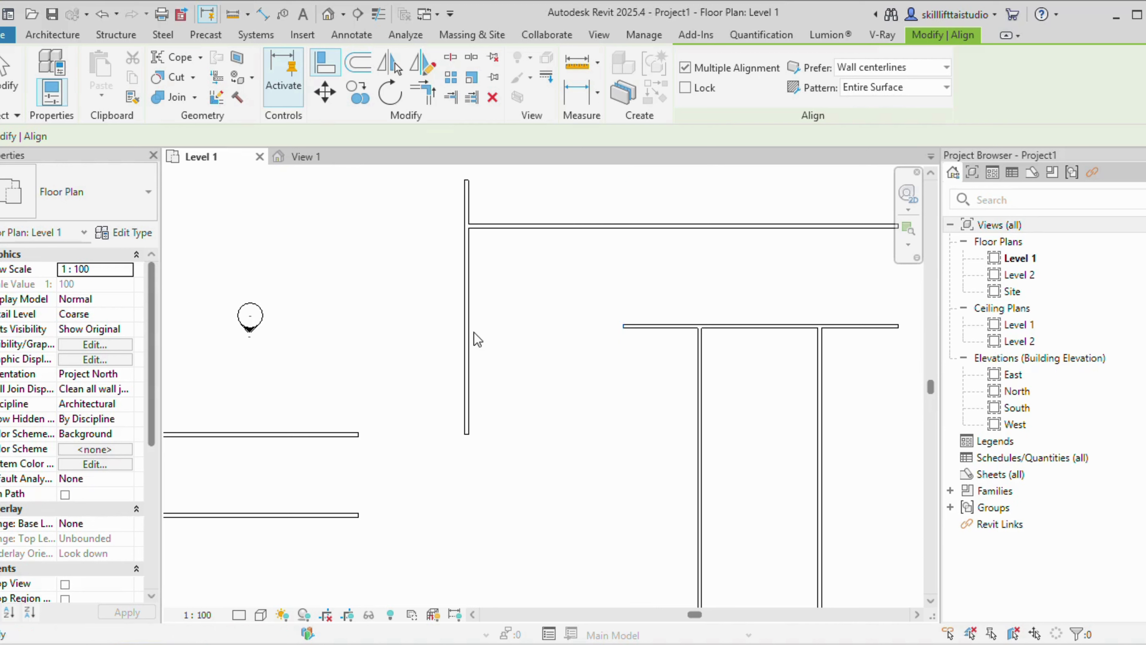
key("w")
key("a")
key("Escape")
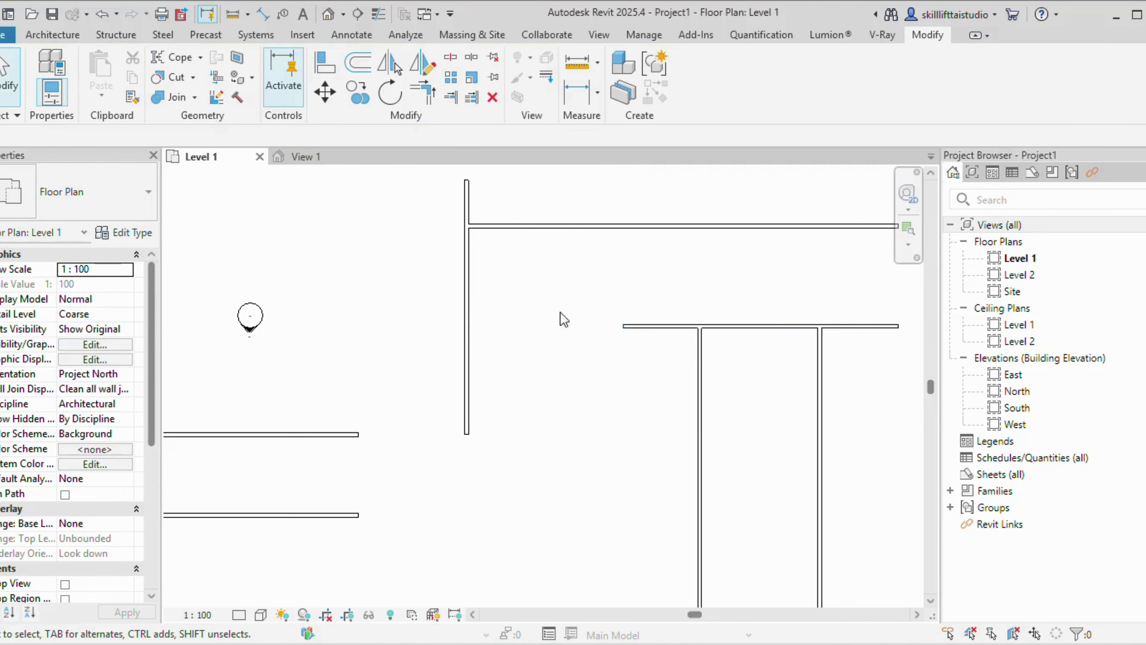
With Multiple Alignment on, align the left end of the group's lower horizontal wall with the new vertical wall's right face
key("a")
key("l")
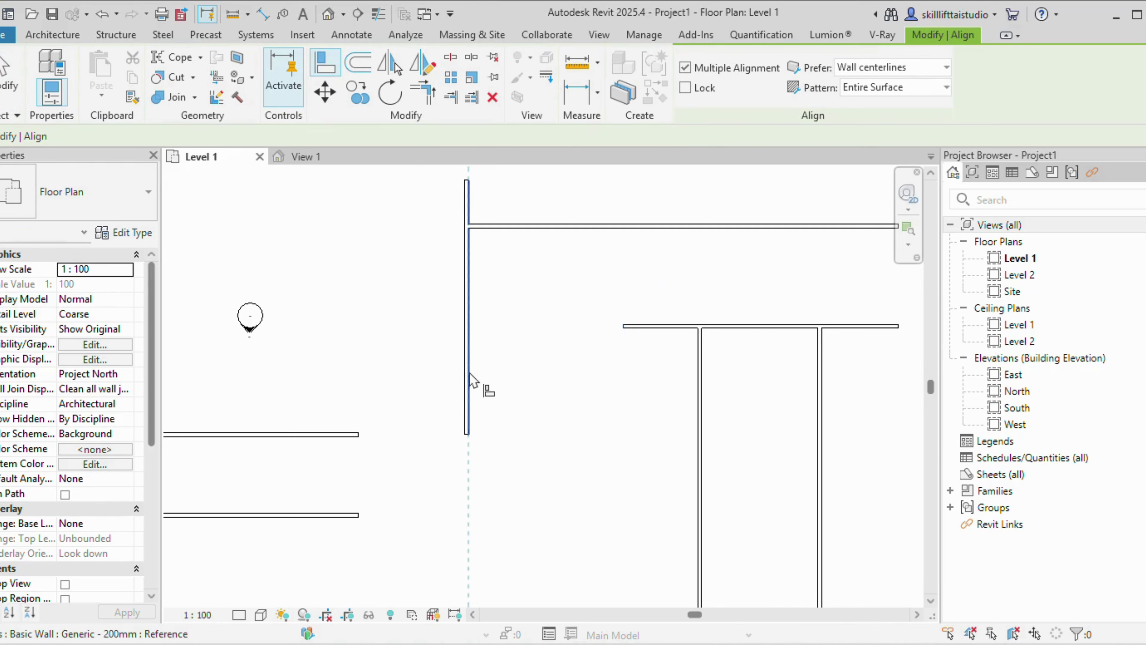
left_click(480, 371)
left_click(623, 326)
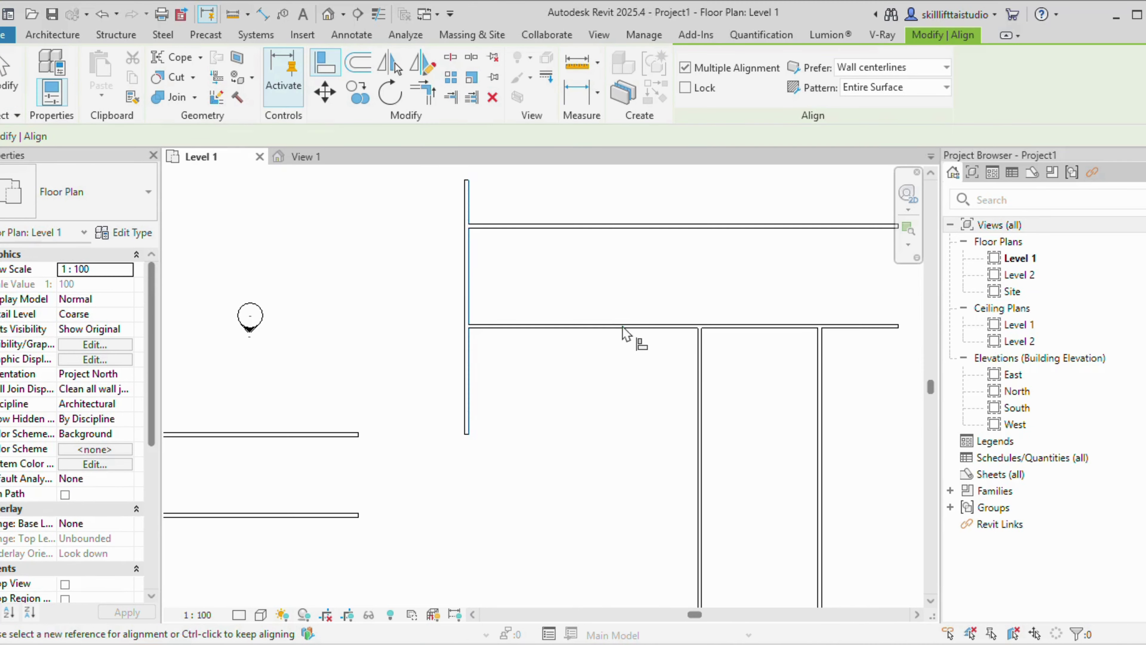
Align the group's left hanging vertical wall with the same reference face and finish aligning
left_click(695, 347)
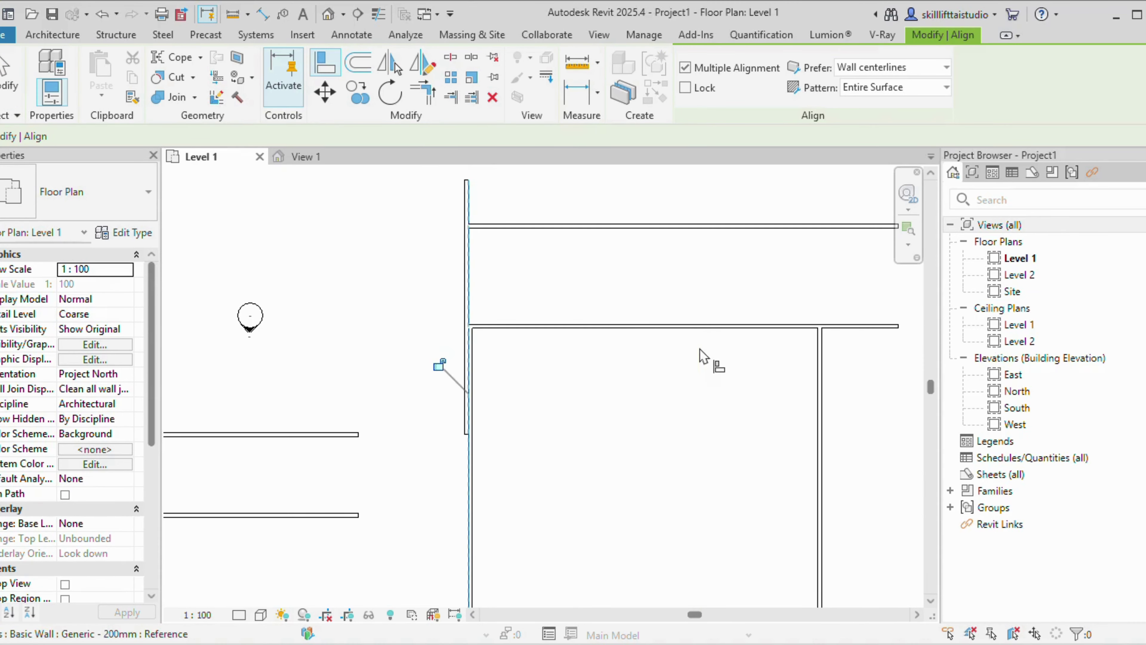
left_click(821, 359)
scroll(487, 318, "up", 4)
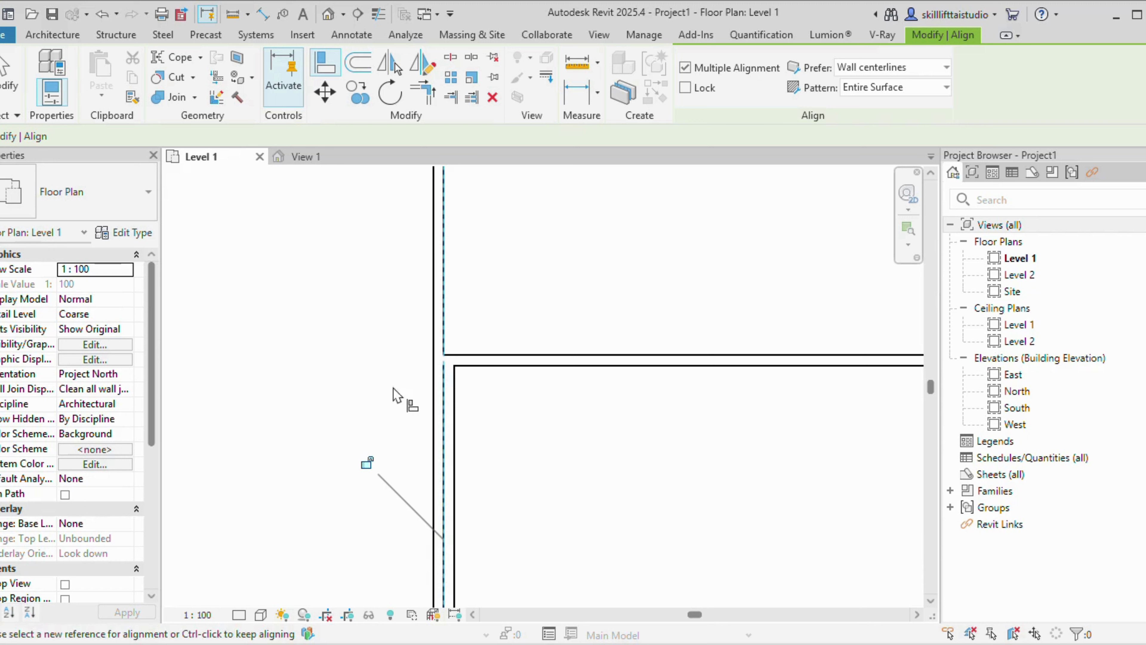
scroll(609, 481, "down", 4)
middle_click_drag(607, 482, 543, 344)
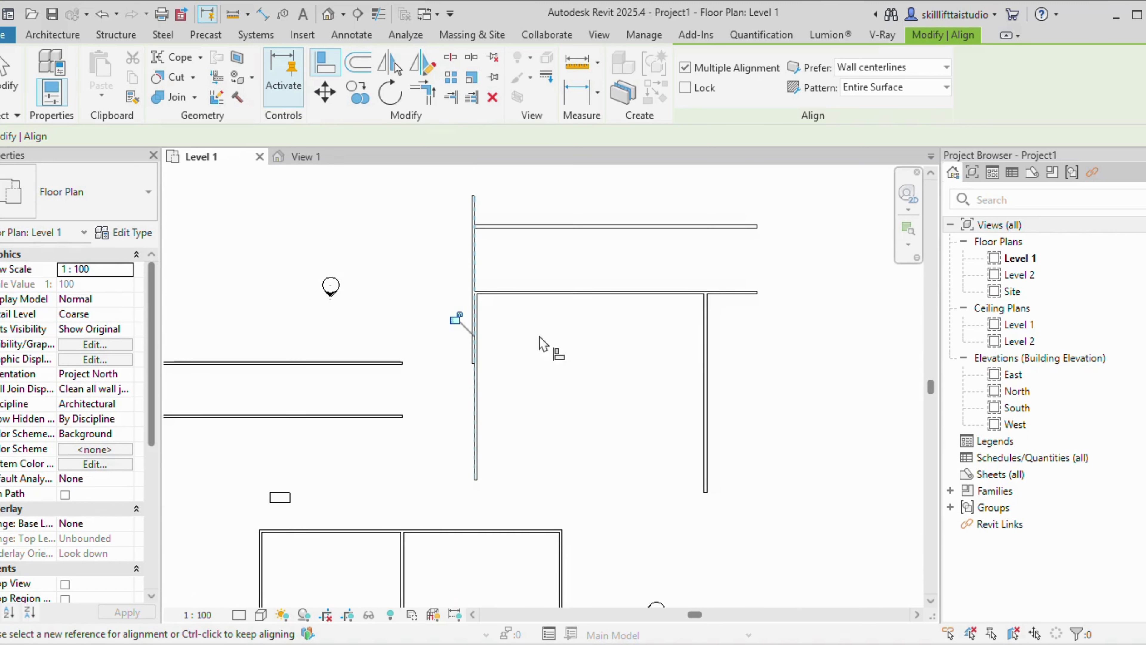
scroll(616, 429, "down", 4)
middle_click_drag(616, 429, 602, 364)
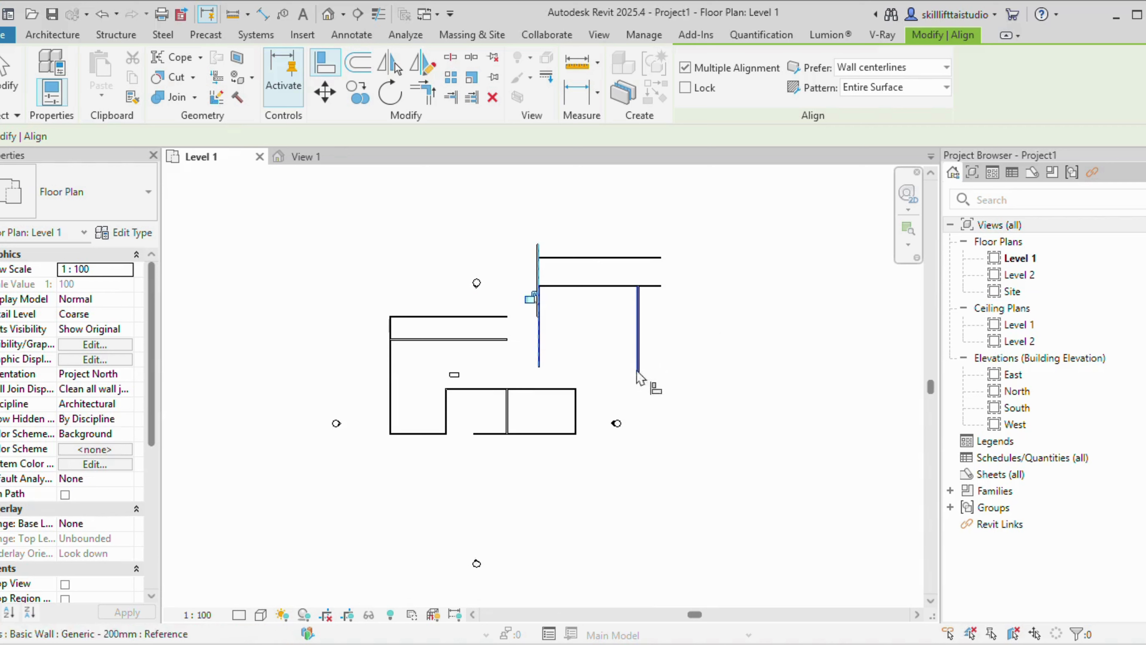
key("Escape")
key("Escape")
scroll(399, 320, "up", 2)
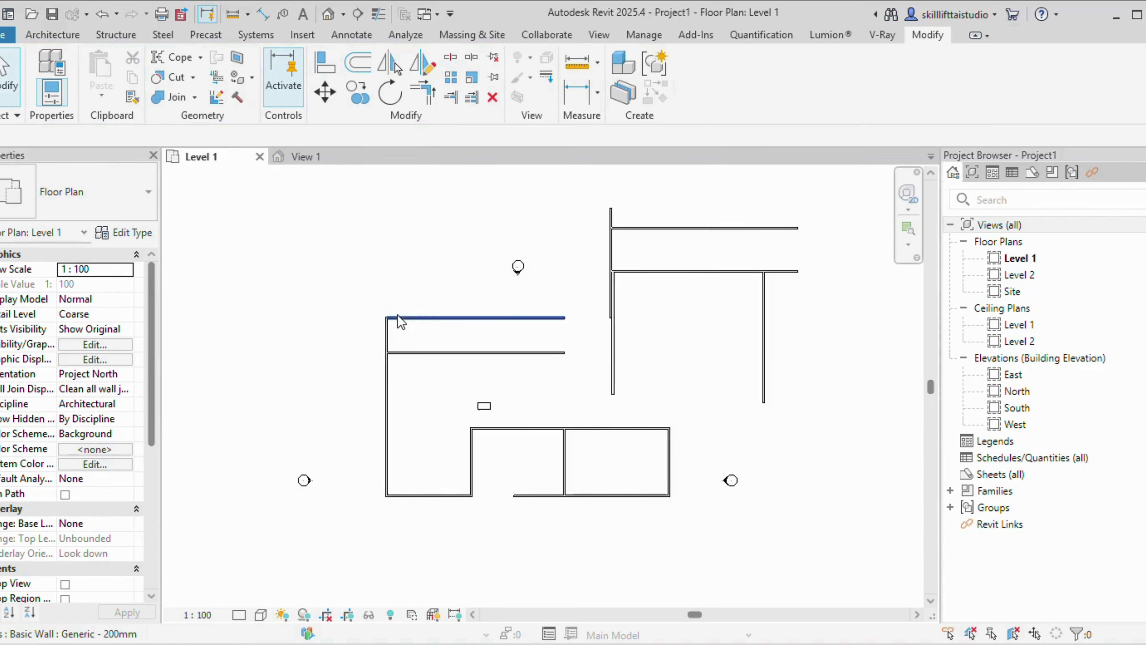
Offset a copy of the lower-left room's bottom wall 3000 mm downward using the numerical Offset option
scroll(515, 328, "down", 3)
middle_click_drag(503, 398, 511, 311)
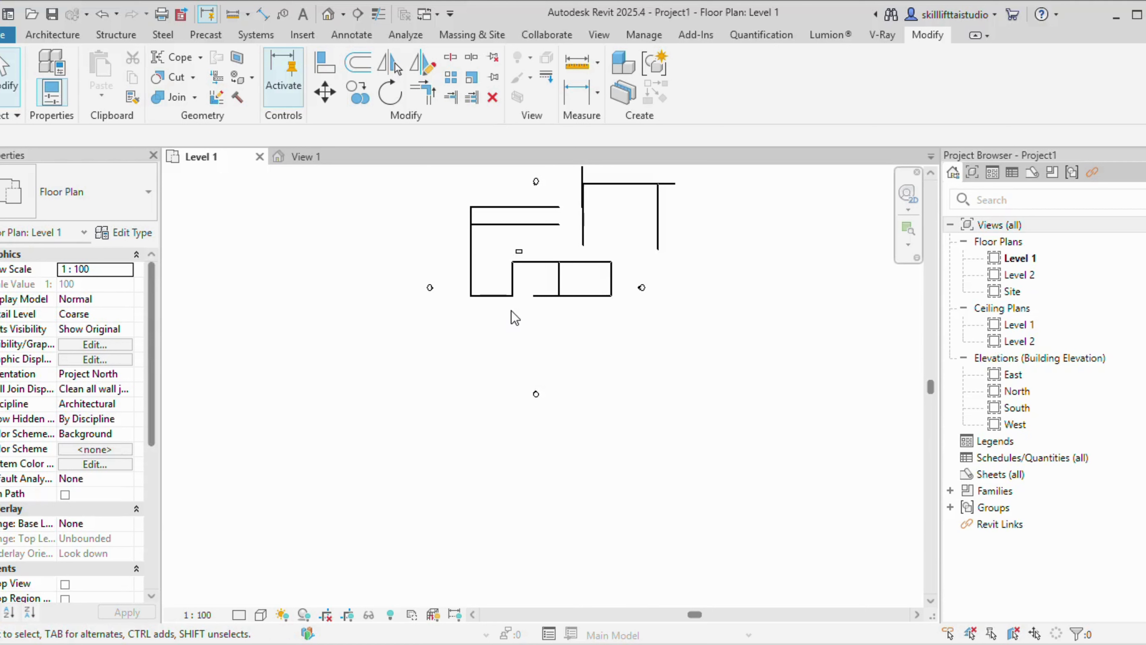
scroll(511, 311, "up", 4)
left_click(472, 286)
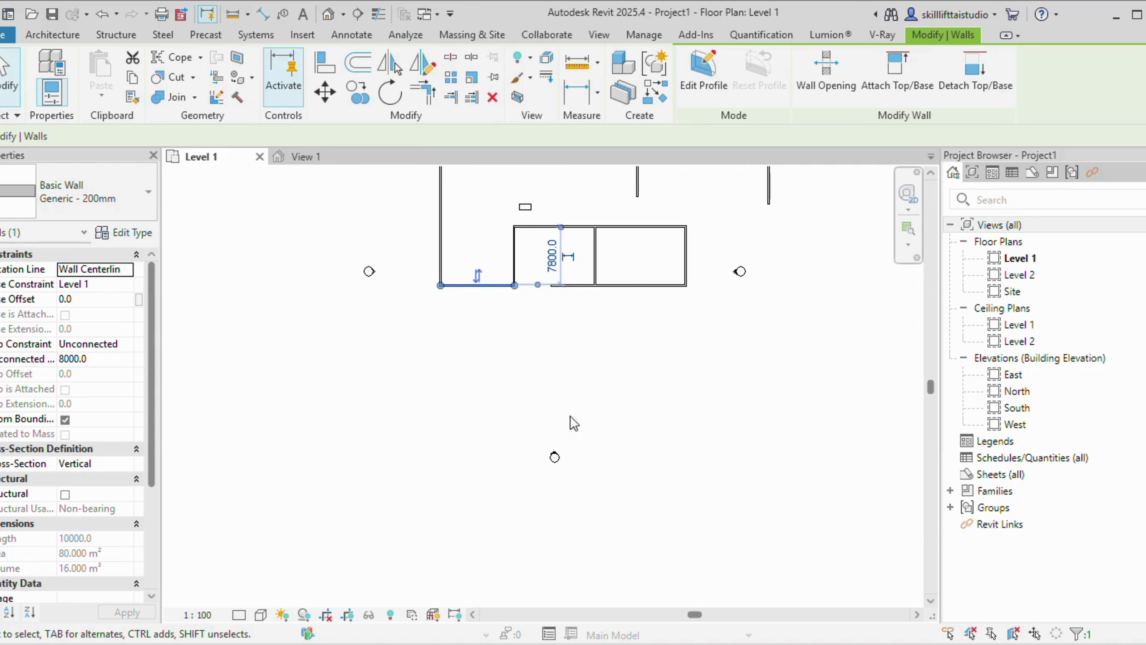
left_click(369, 71)
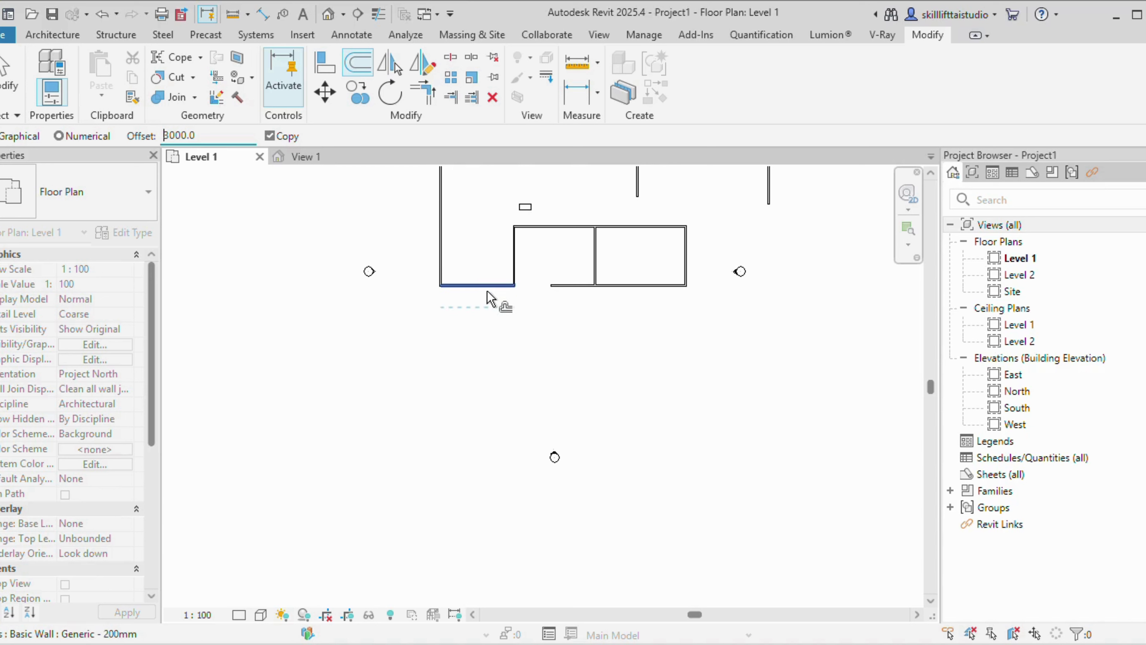
scroll(492, 299, "up", 5)
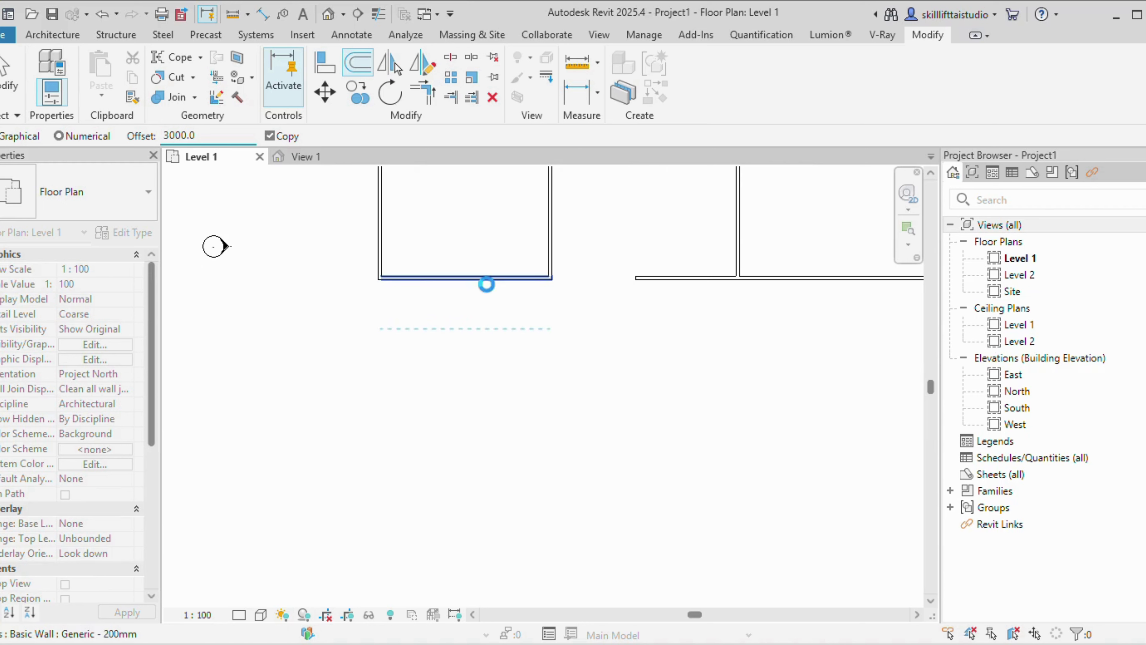
left_click(489, 284)
key("Escape")
key("Escape")
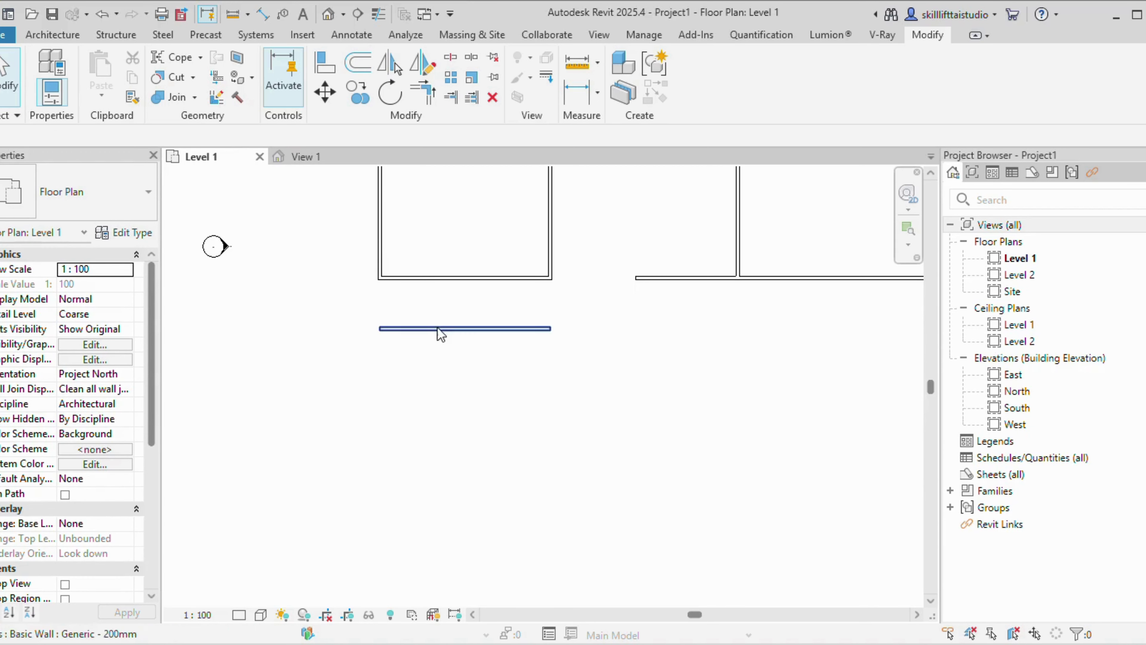
Offset a copy of the new offset wall another 3000 mm downward with the same numerical settings
left_click(352, 67)
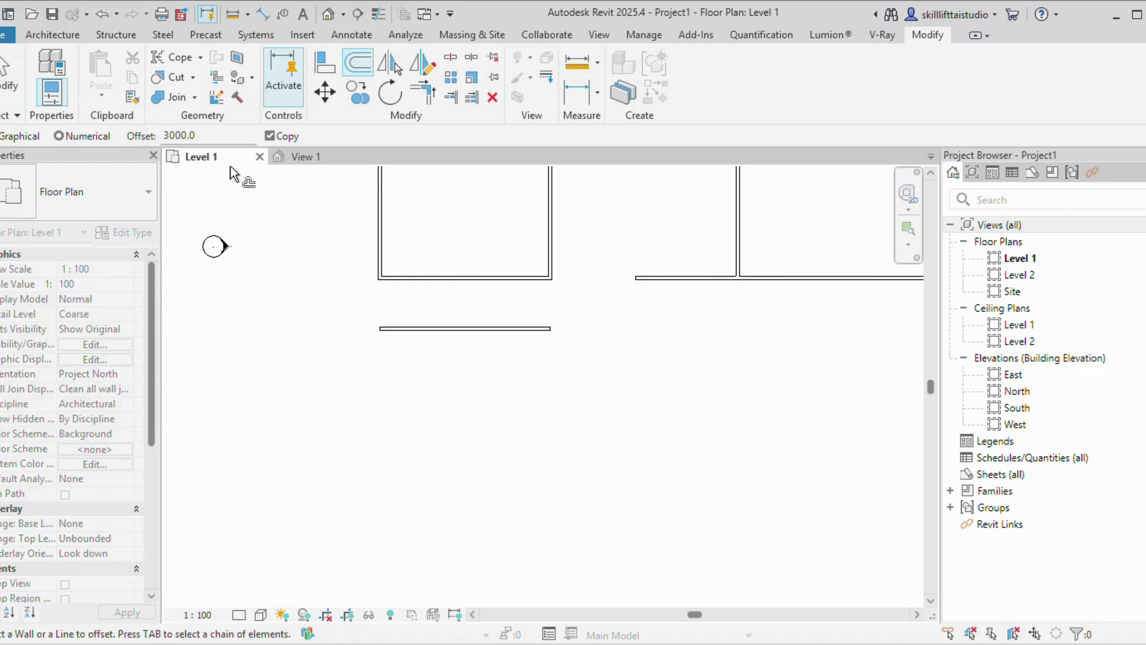
left_click(427, 347)
left_click(434, 379)
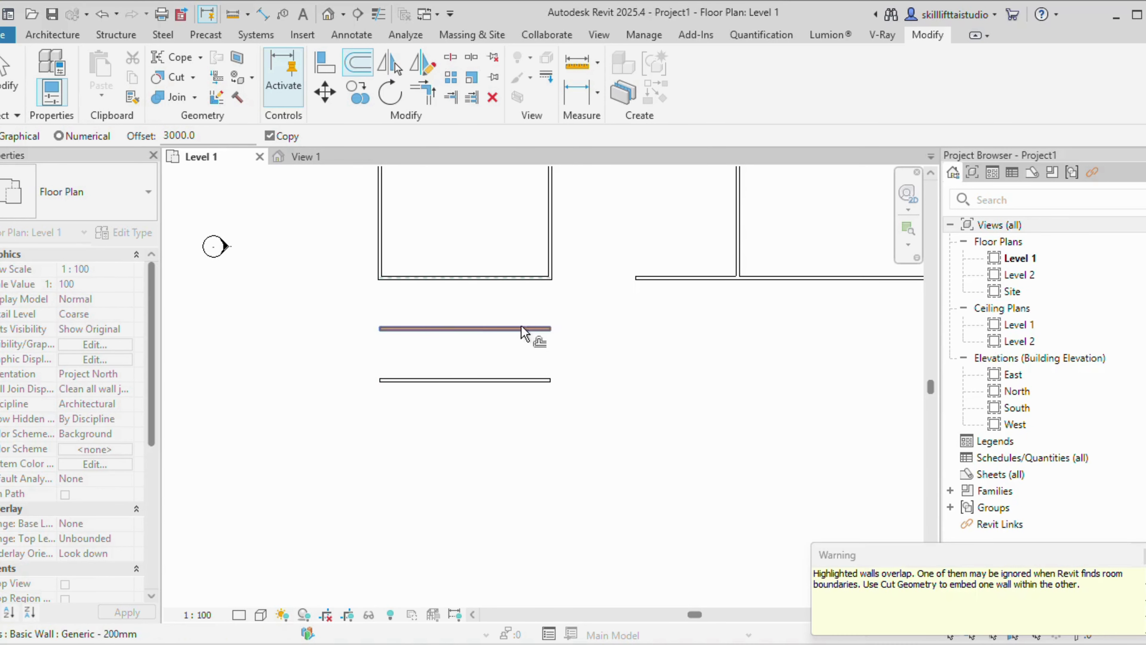
key("Escape")
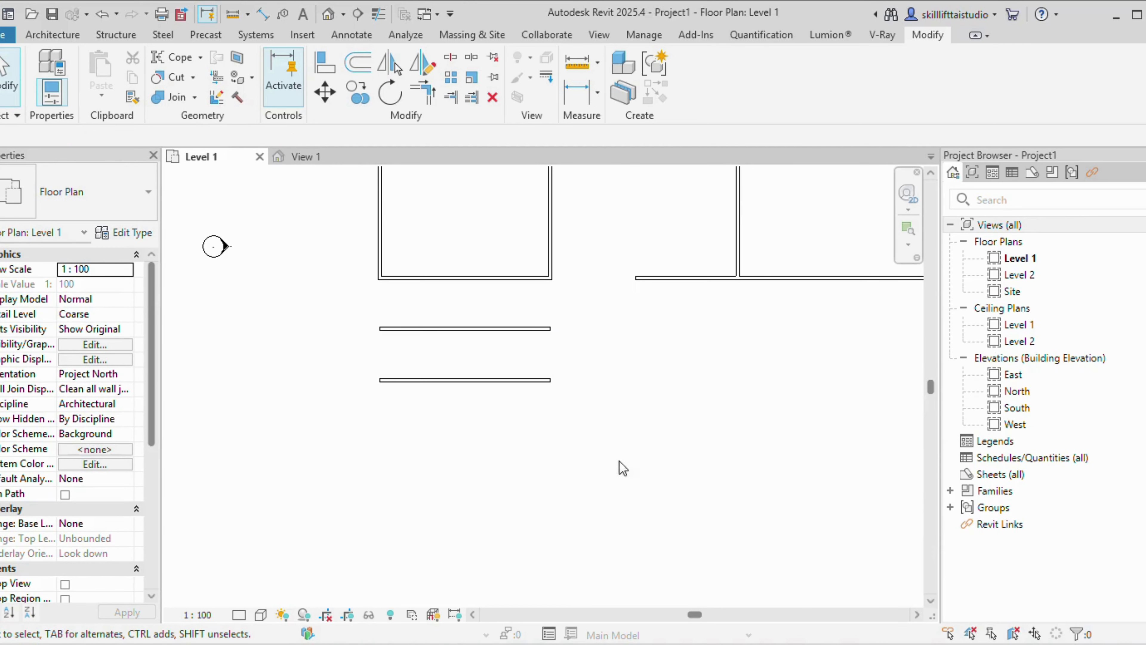
Offset a third parallel wall 3000 mm below the second offset wall and finish offsetting
left_click(496, 329)
key("Escape")
left_click(357, 62)
left_click(458, 382)
key("Escape")
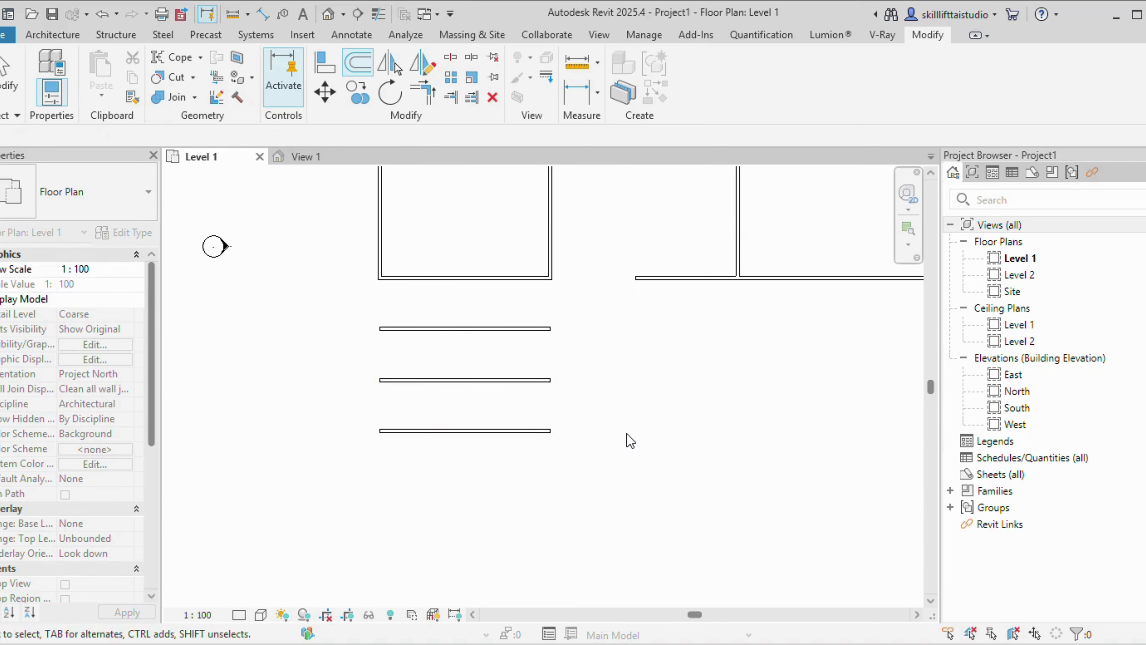
Copy the lowest offset wall horizontally to its right, leaving a gap of about 4900 mm, and finish copying
scroll(452, 440, "down", 2)
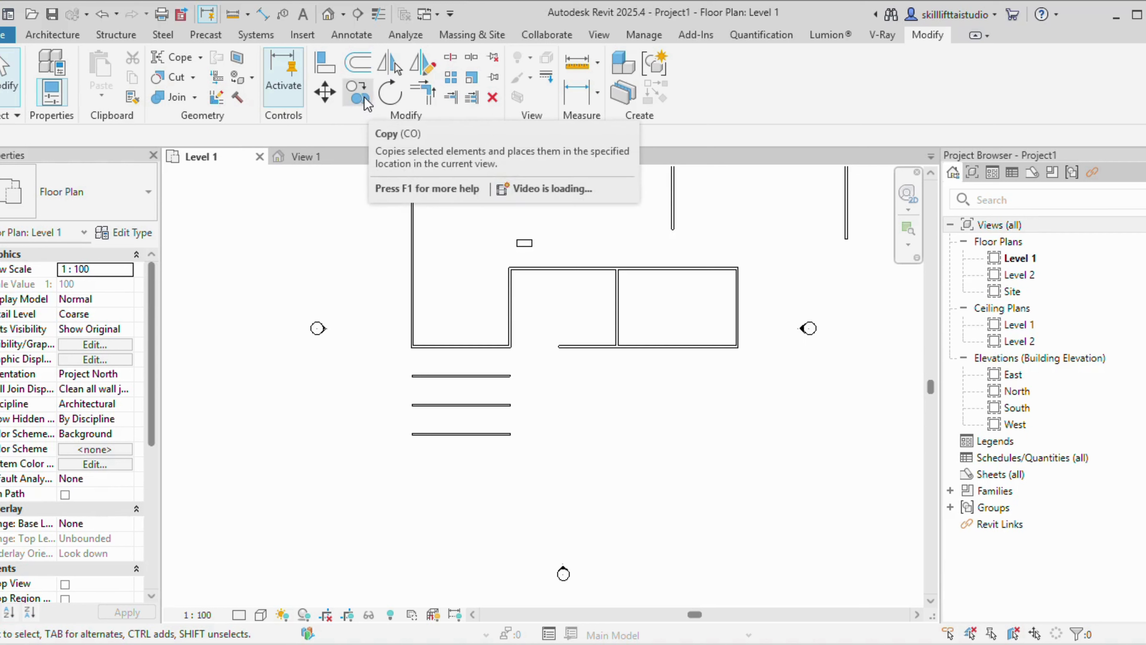
left_click(461, 432)
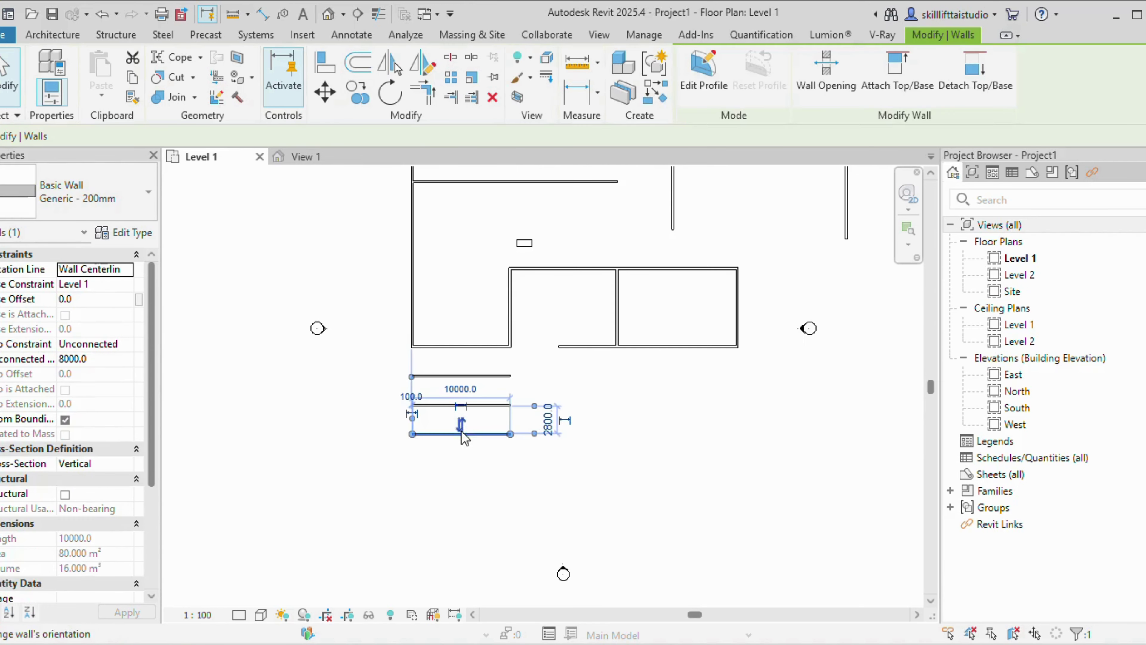
left_click(358, 92)
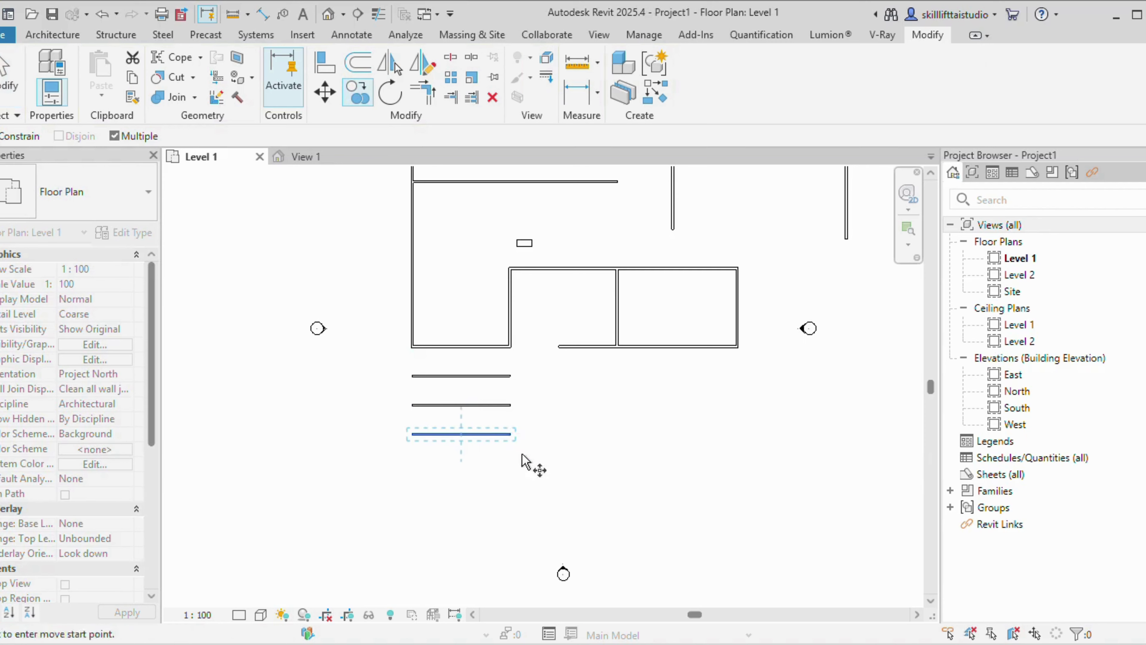
left_click(570, 447)
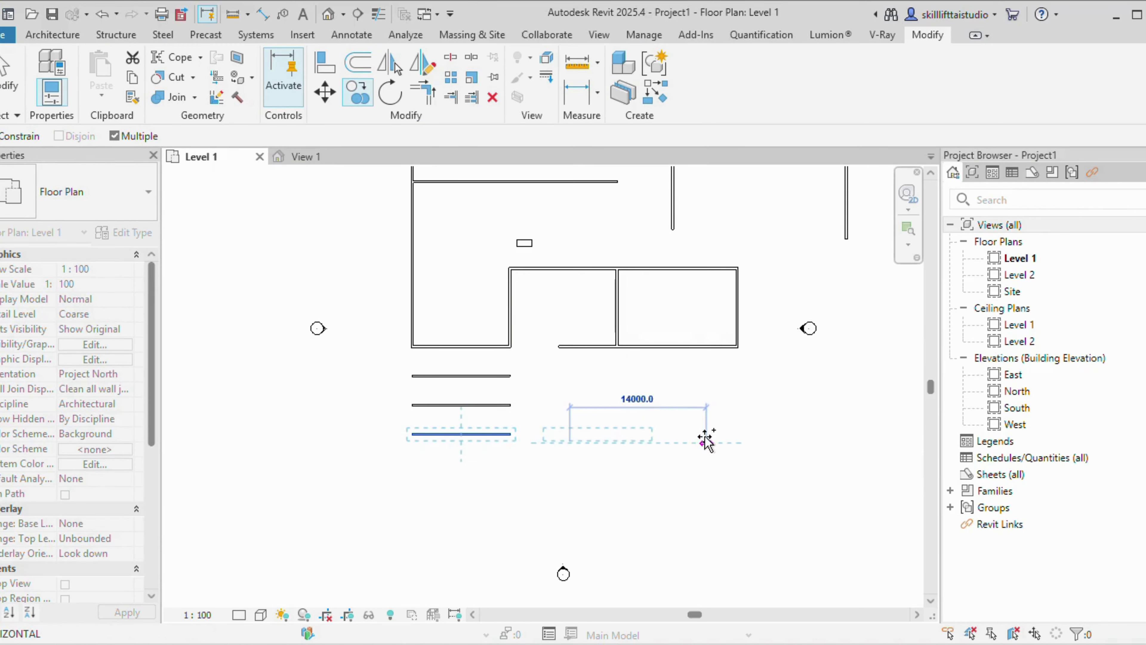
left_click(716, 442)
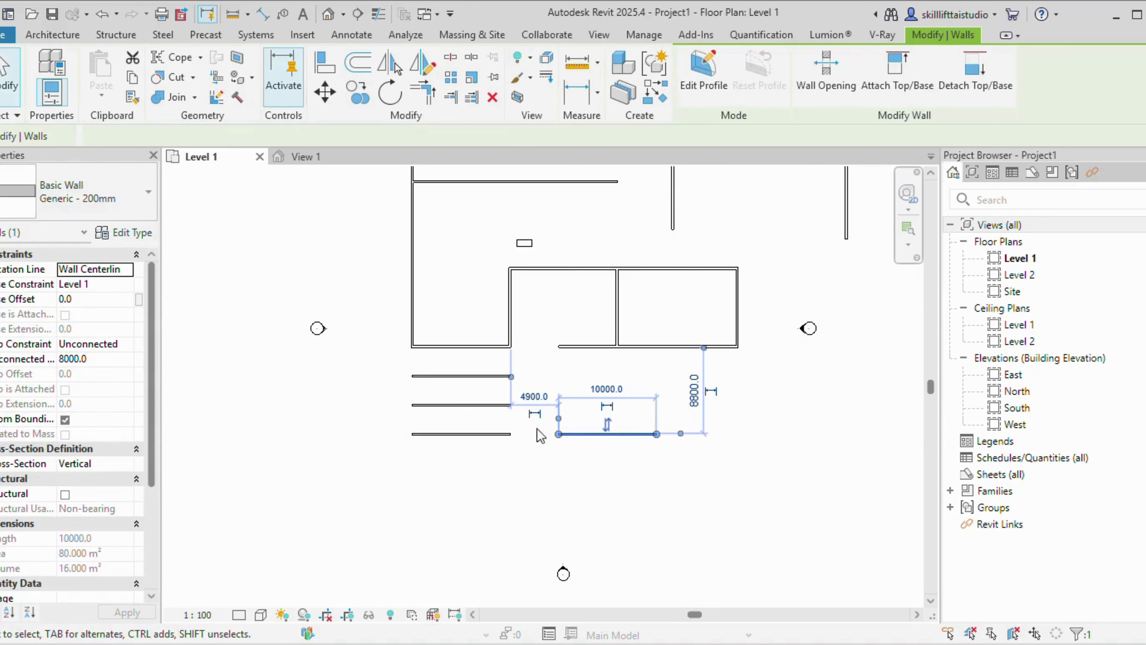
left_click(584, 476)
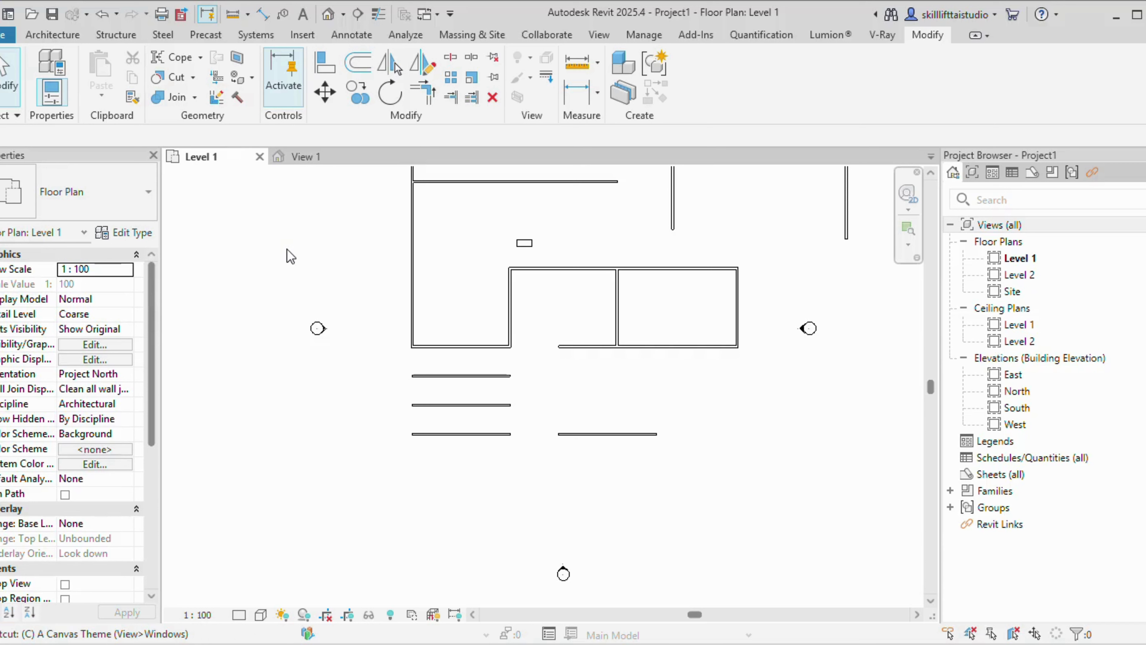
Copy the lowest left-hand offset wall straight down by about 6400 mm and finish copying
key("o")
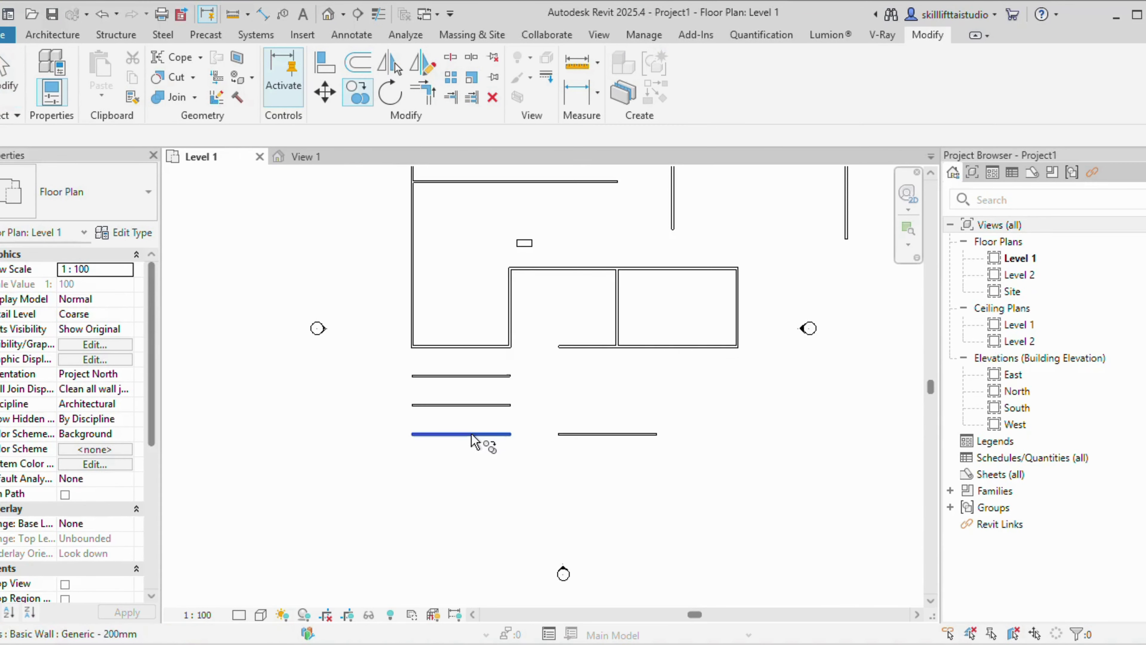
left_click(472, 434)
key("Return")
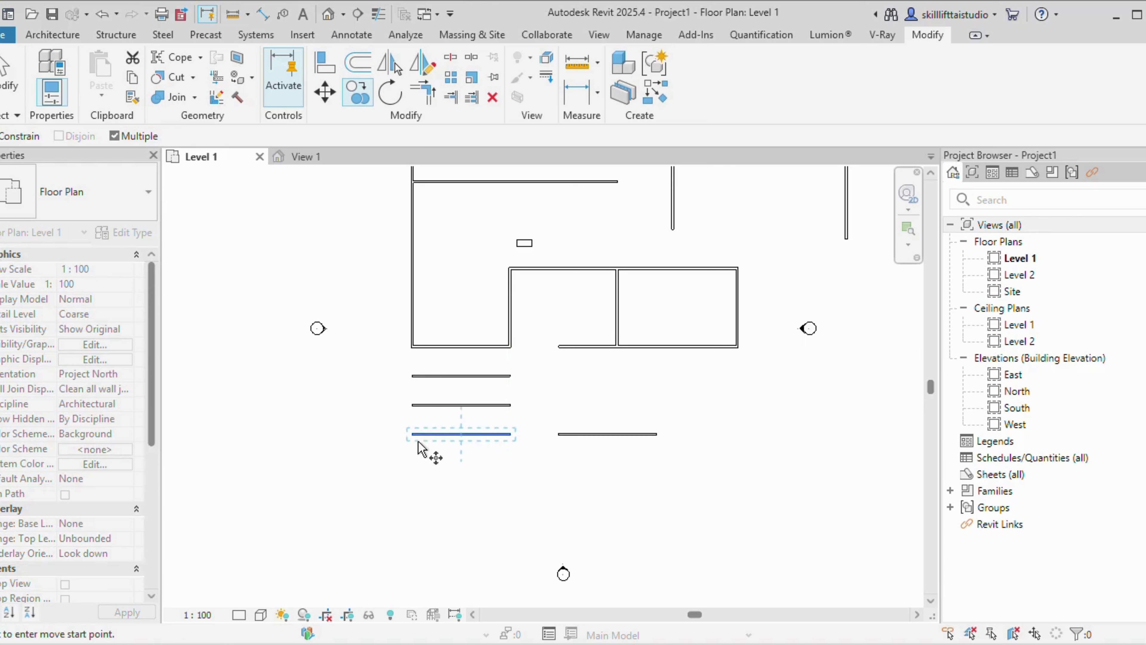
scroll(417, 440, "up", 3)
scroll(416, 441, "up", 2)
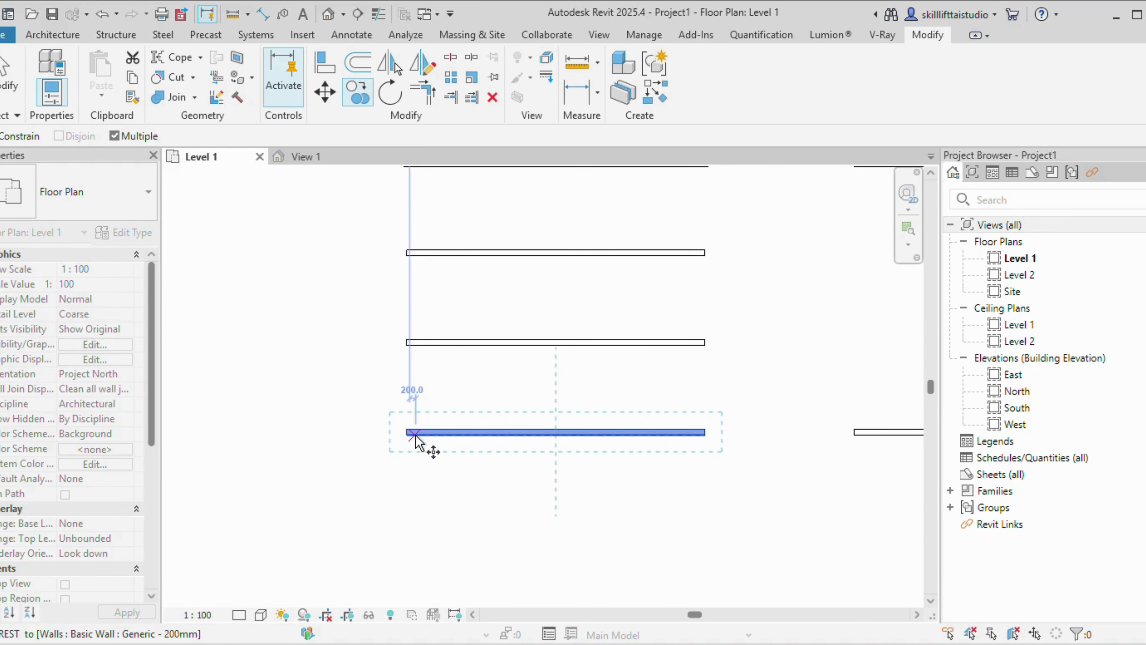
left_click(406, 432)
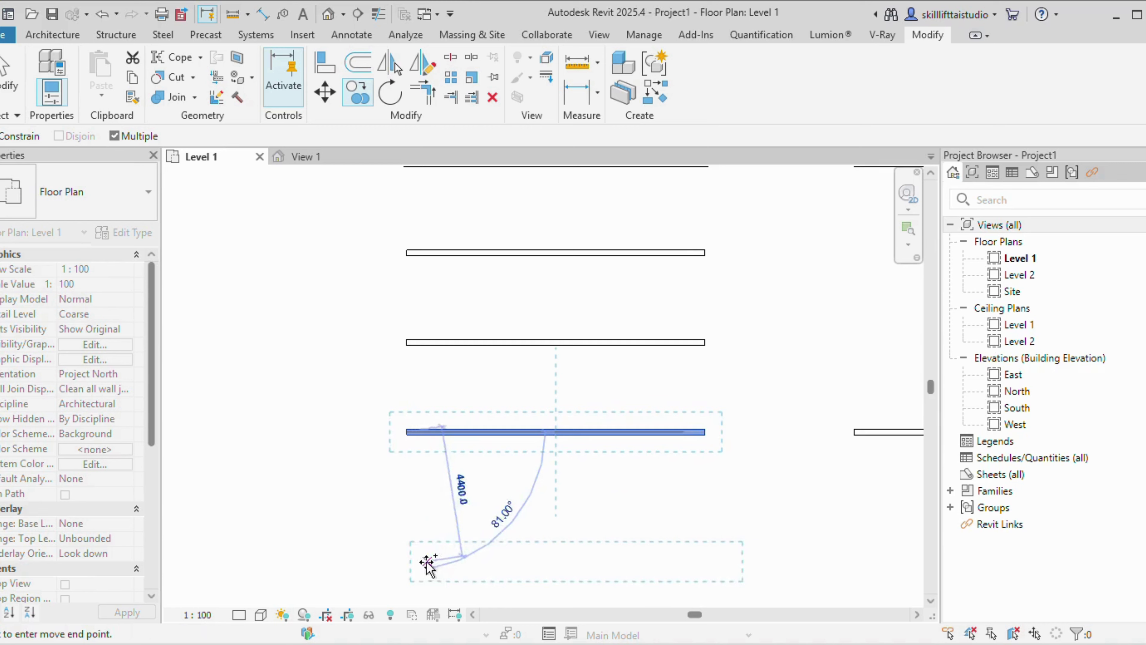
scroll(427, 564, "down", 3)
middle_click_drag(427, 568, 431, 490)
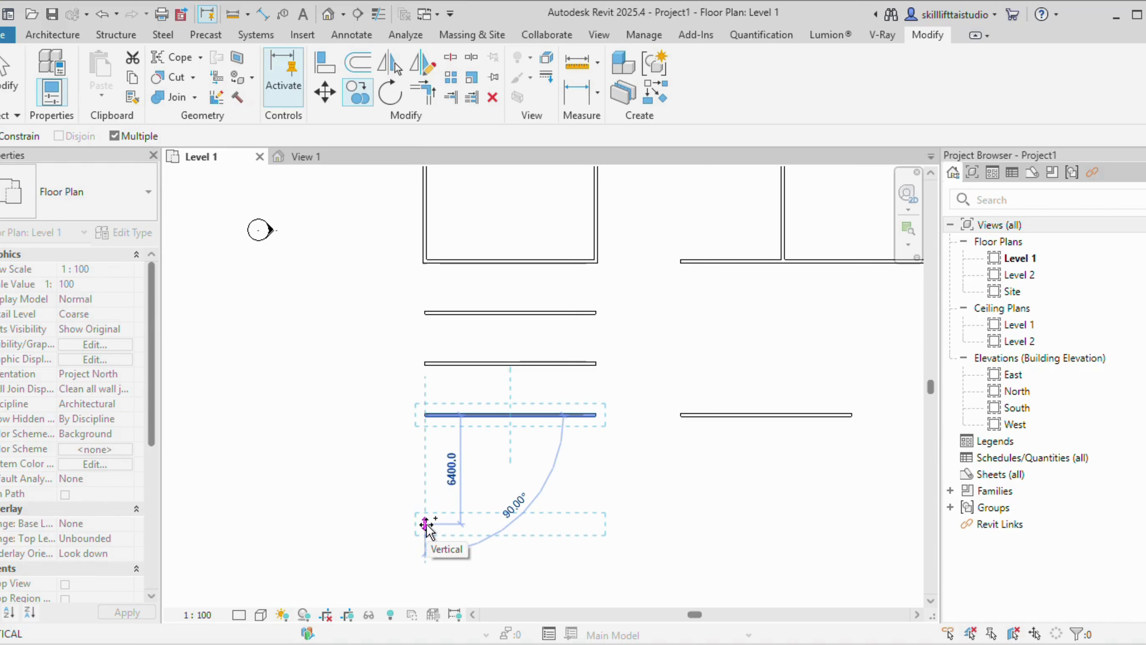
left_click(426, 524)
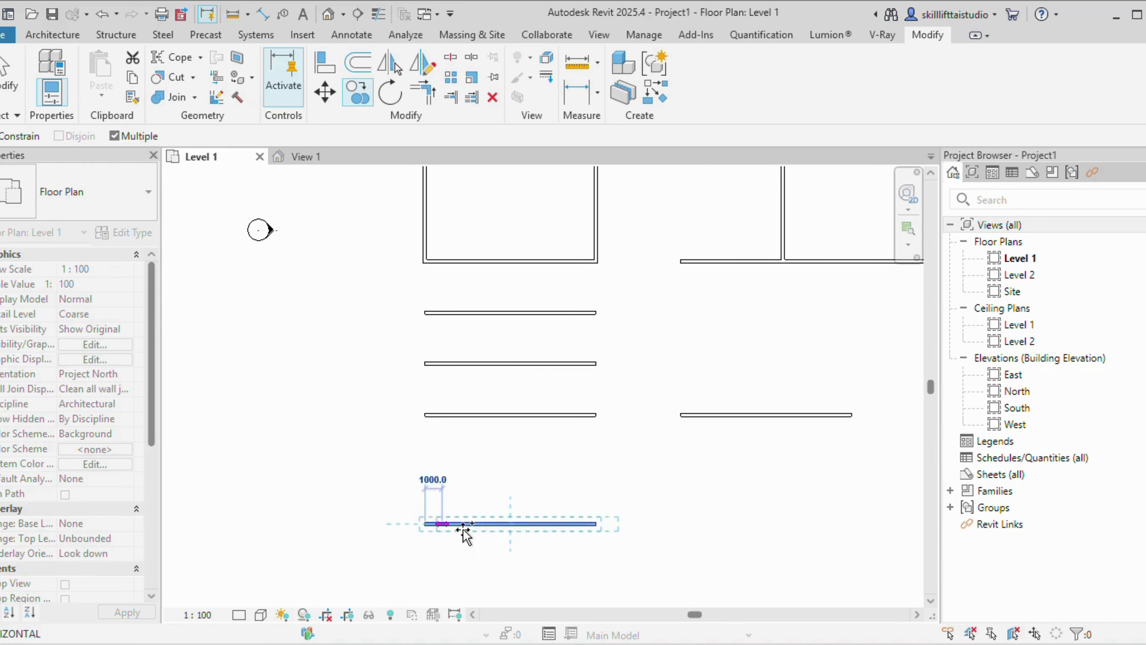
left_click(549, 561)
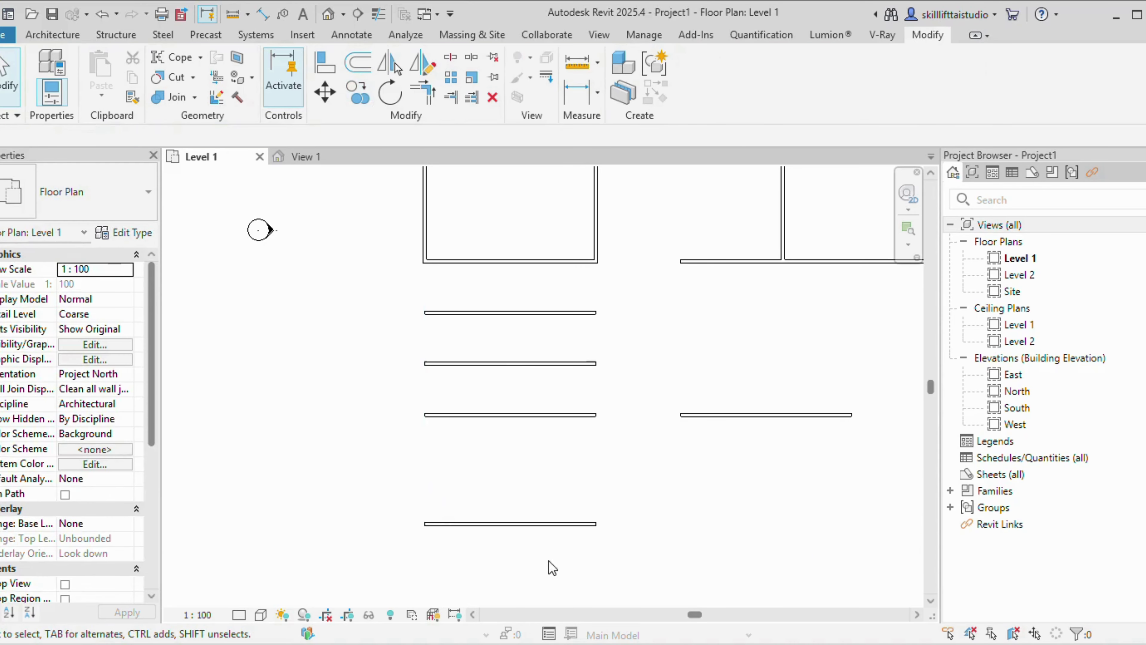
Place a single-flush door in the top wall of the lower-right room, just right of the partition wall
scroll(549, 561, "down", 2)
middle_click_drag(549, 565, 560, 434)
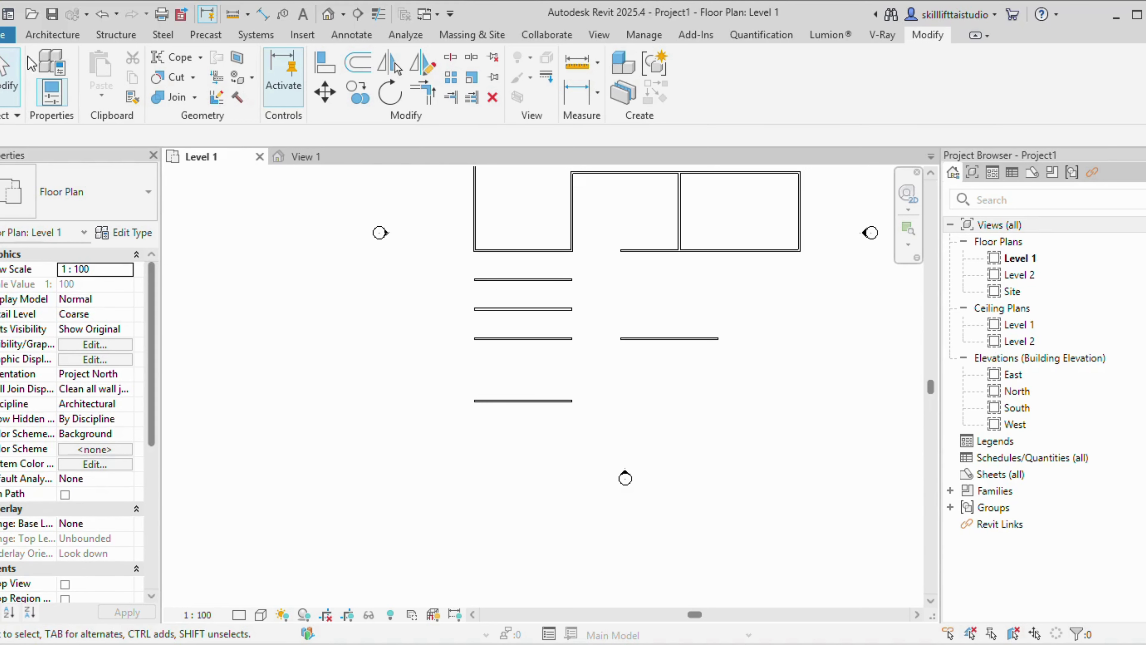
left_click(52, 34)
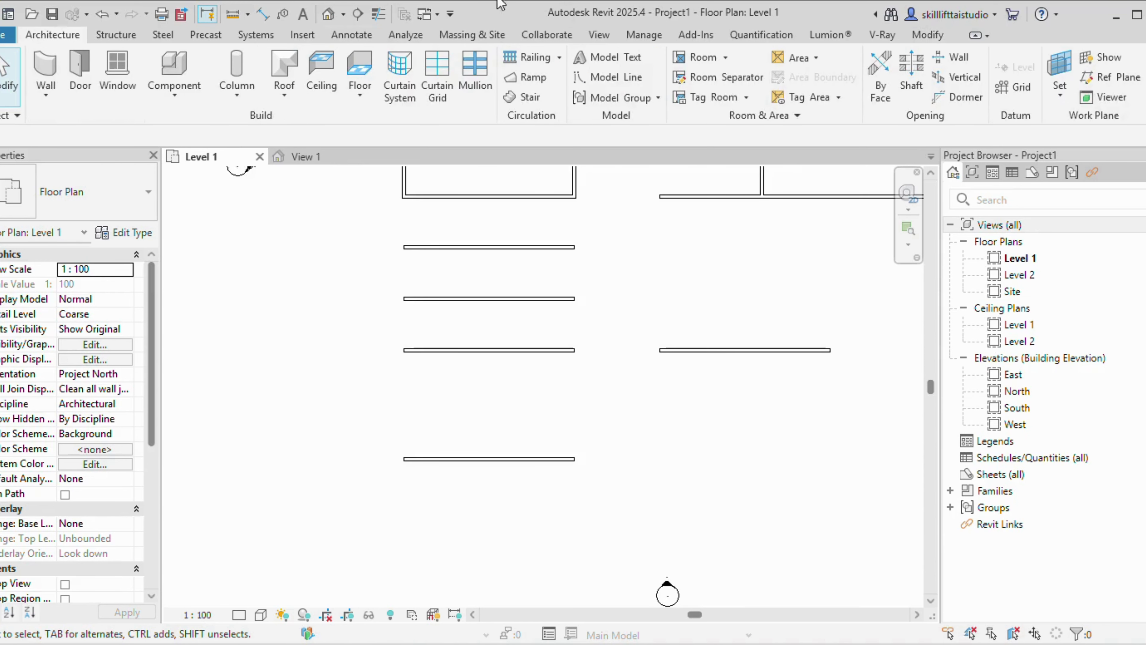
scroll(632, 393, "down", 3)
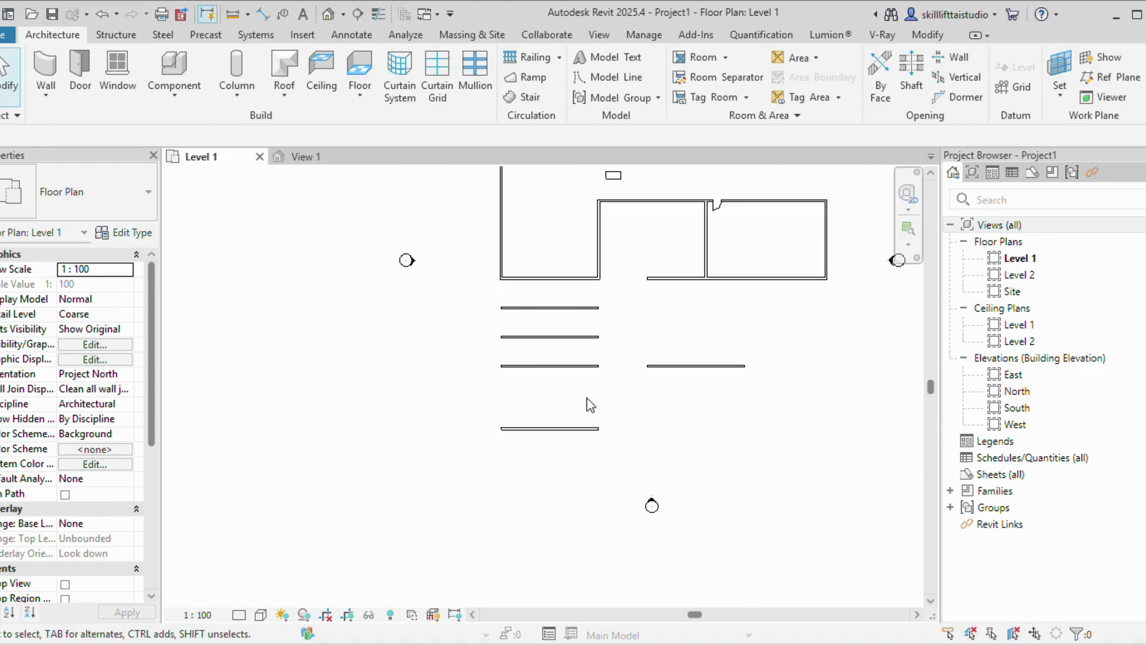
mouse_move(593, 405)
middle_mouse_down()
mouse_move(602, 409)
mouse_move(590, 406)
middle_mouse_up()
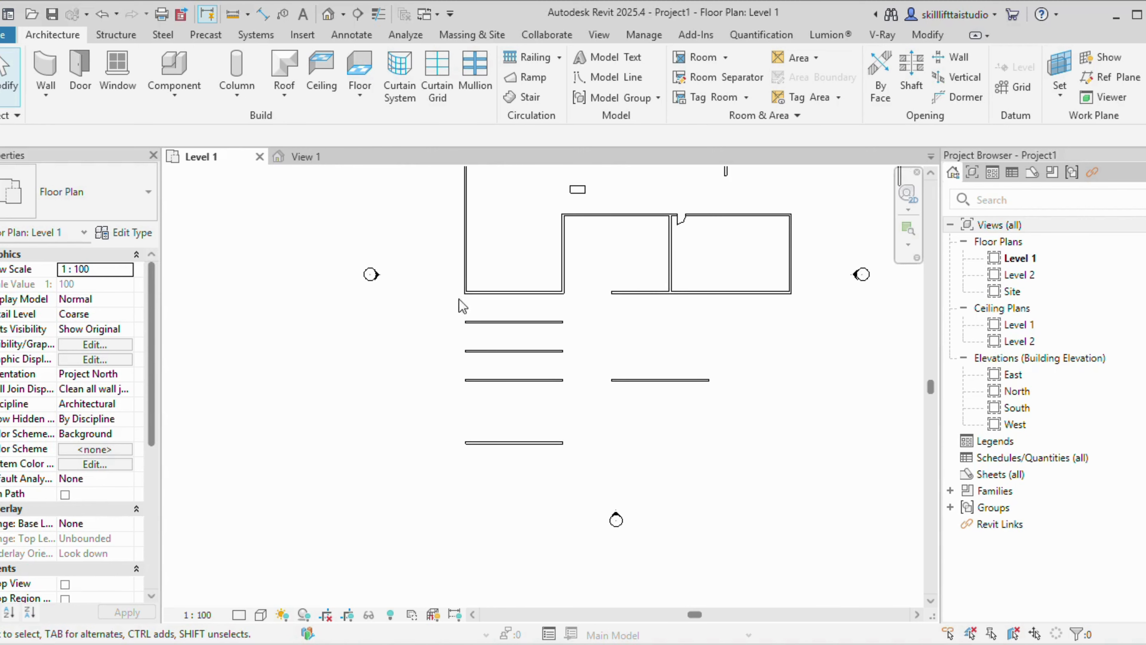
Delete the five loose offset and copied walls below the lower rooms
left_click_drag(440, 303, 735, 485)
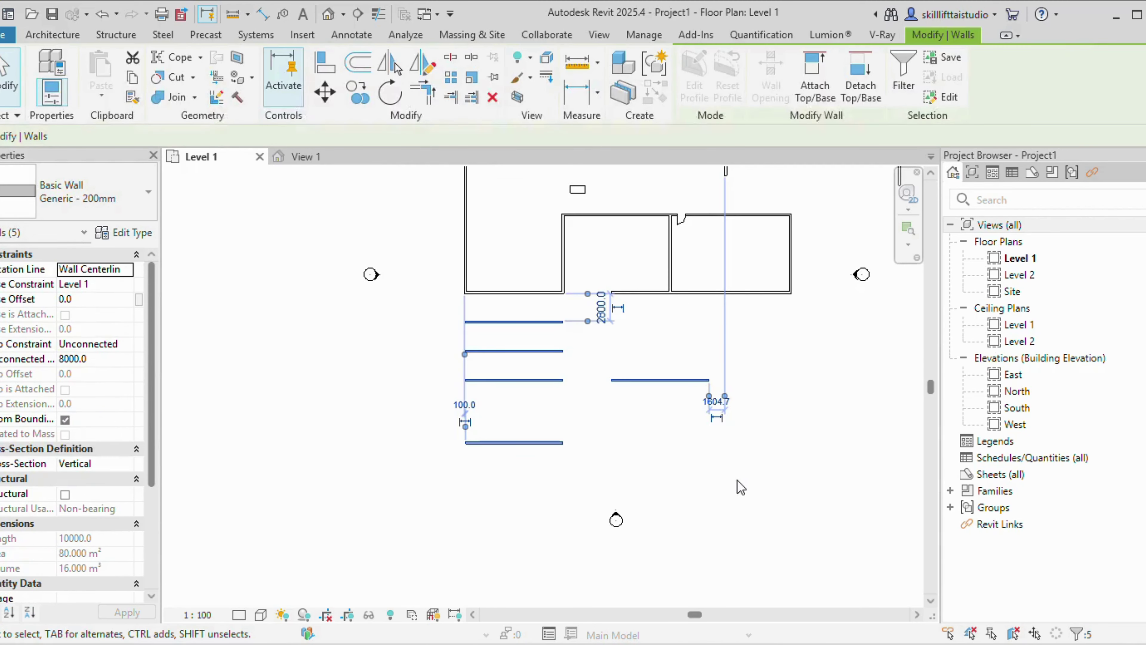
left_click(741, 487)
scroll(589, 332, "down", 3)
middle_click_drag(589, 333, 494, 449)
scroll(492, 390, "up", 2)
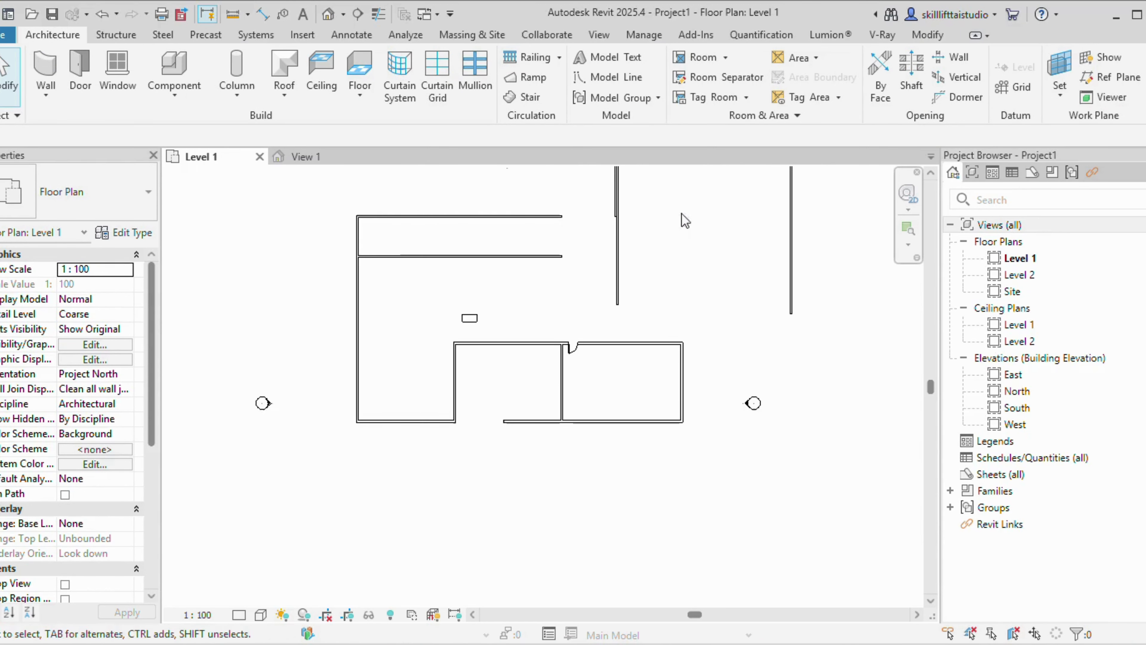
Mirror a copy of the door to the other side of the partition wall, picking that wall as the mirror axis
left_click(927, 35)
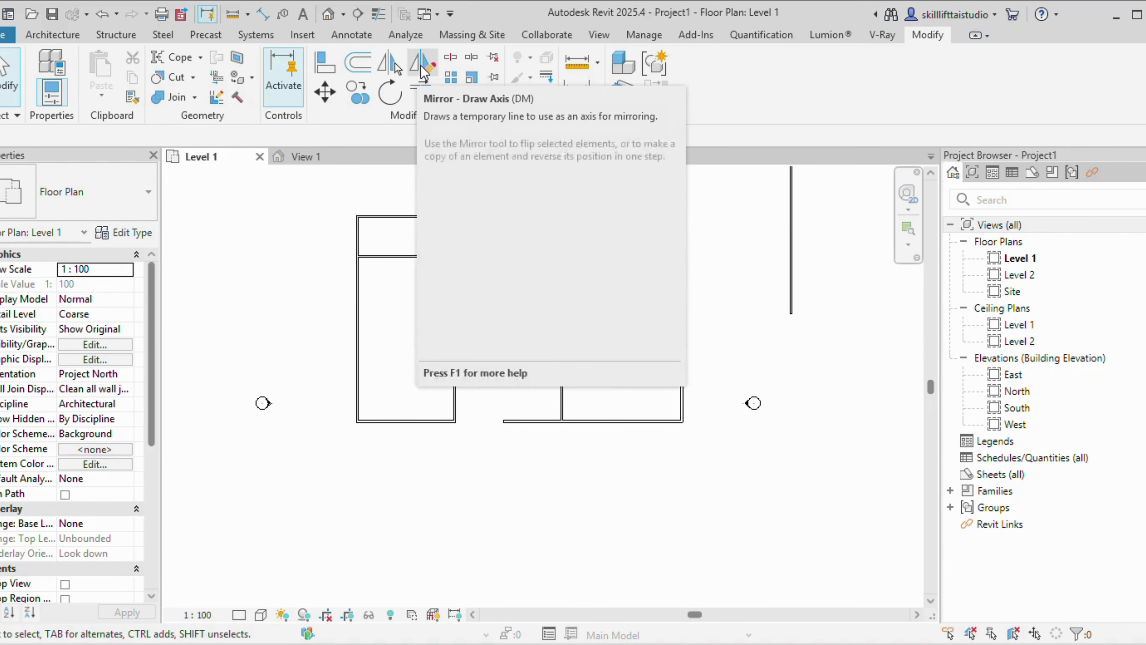
scroll(559, 363, "up", 3)
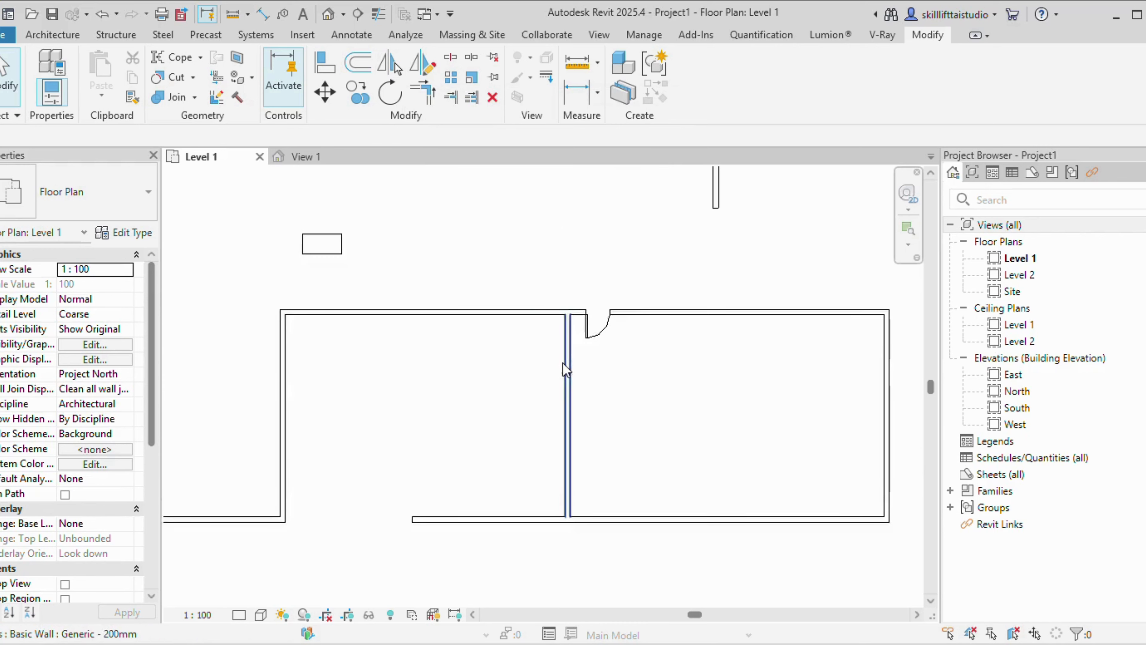
scroll(562, 363, "up", 3)
left_click(624, 311)
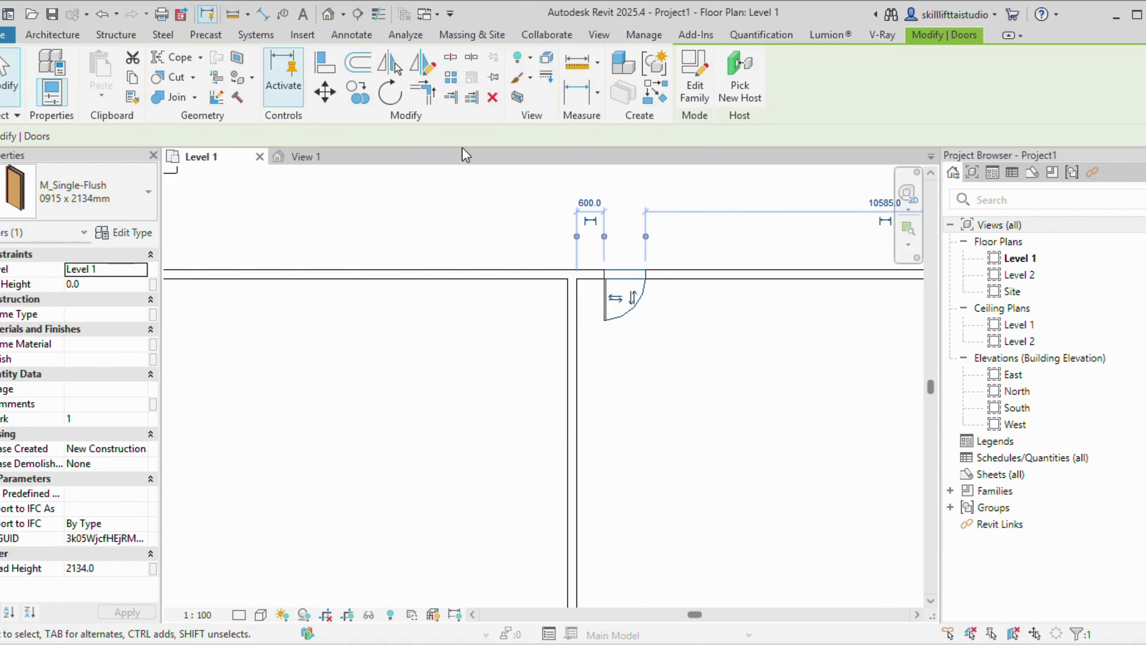
left_click(388, 61)
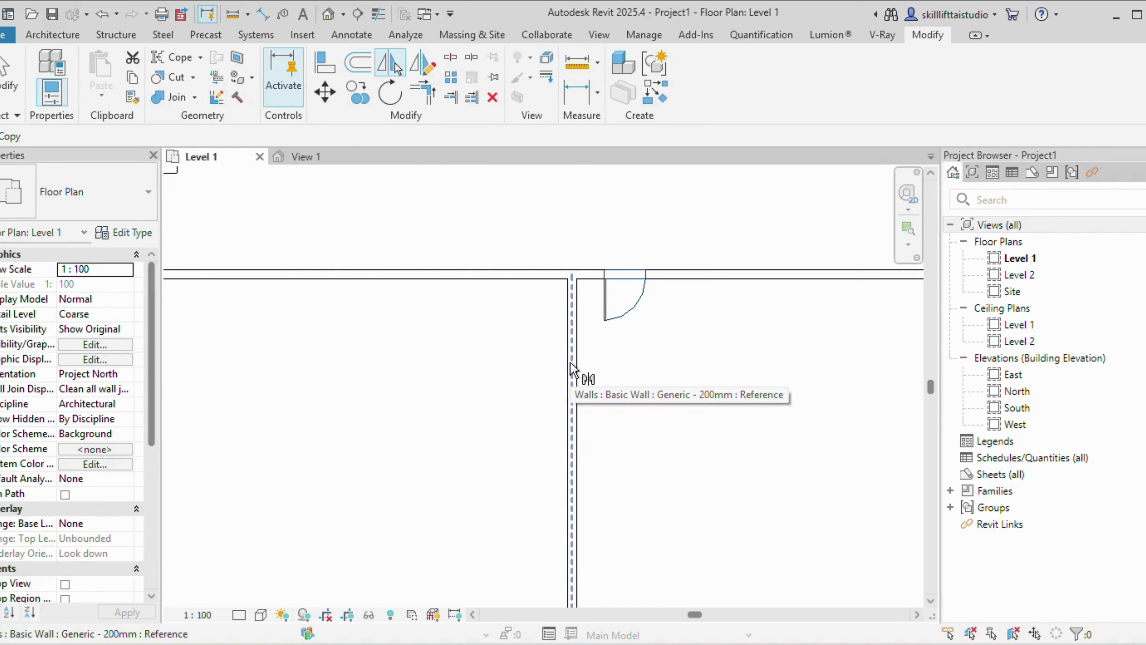
scroll(573, 370, "down", 1)
left_click(572, 374)
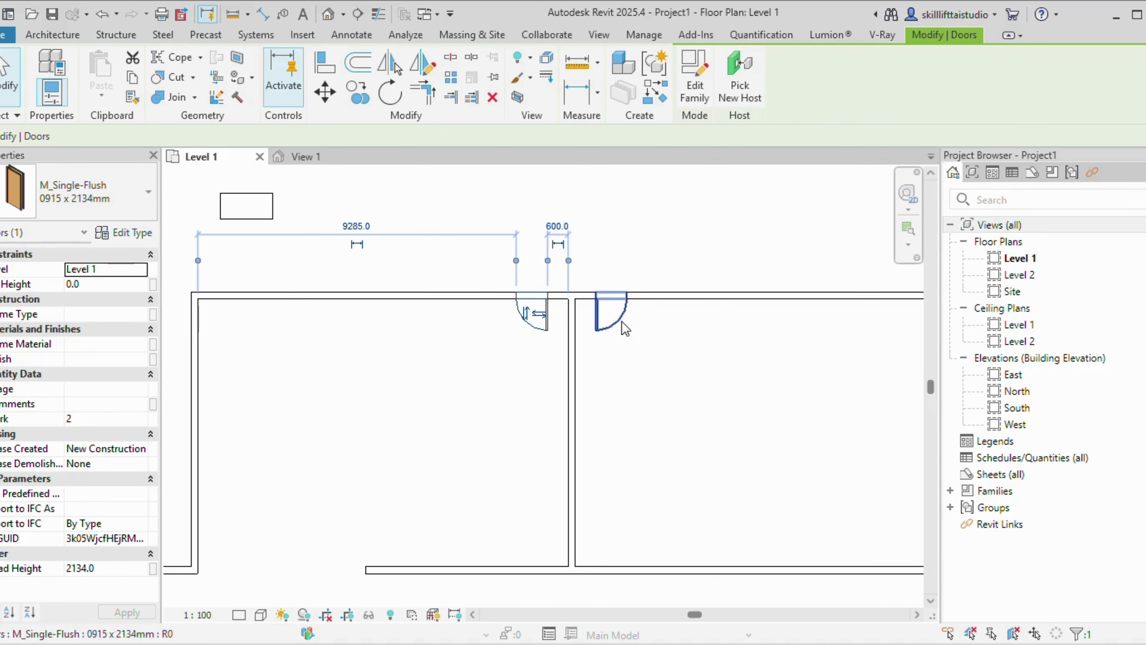
left_click(515, 343)
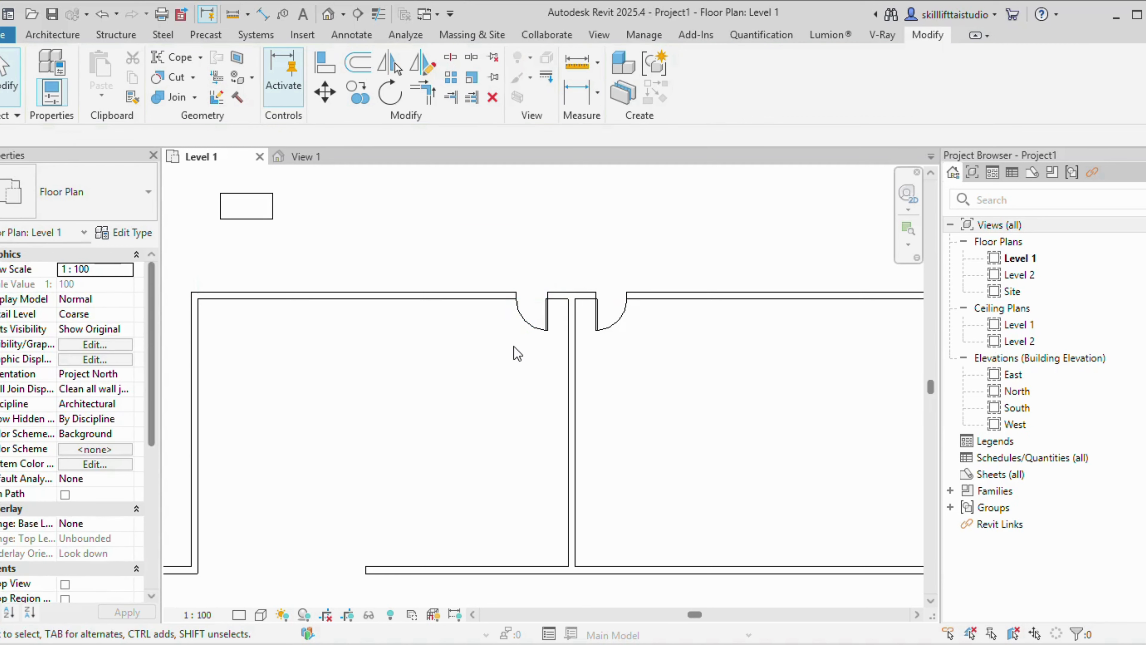
Mirror a copy of the right room's door using Draw Axis, with a vertical axis drawn down from the room's top wall
left_click(606, 334)
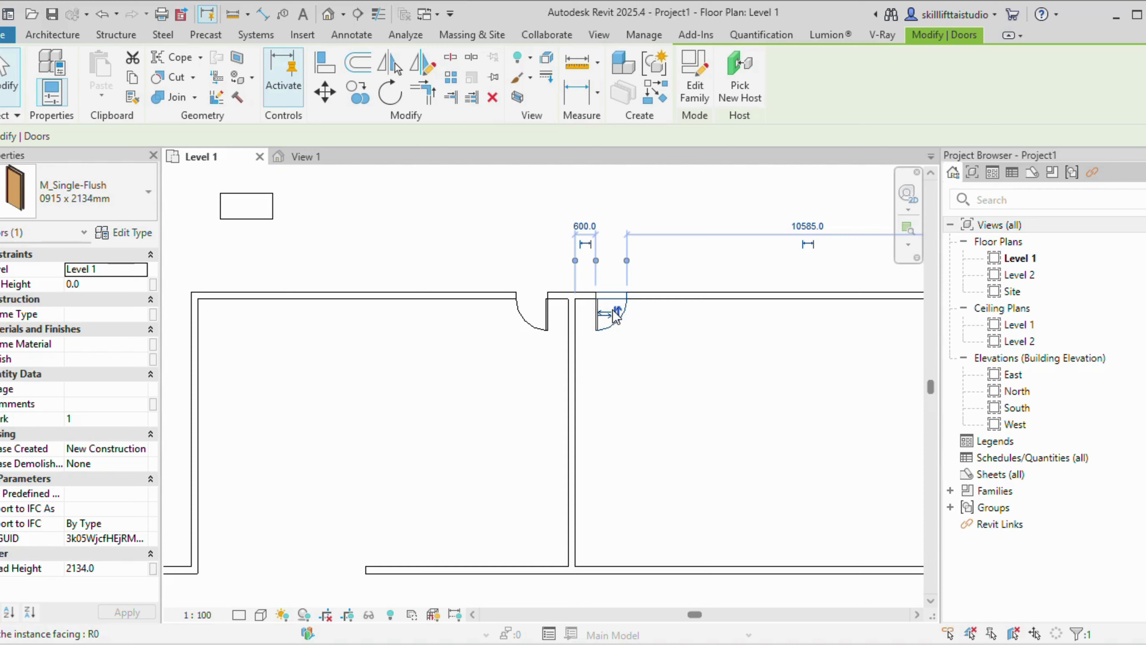
left_click(423, 68)
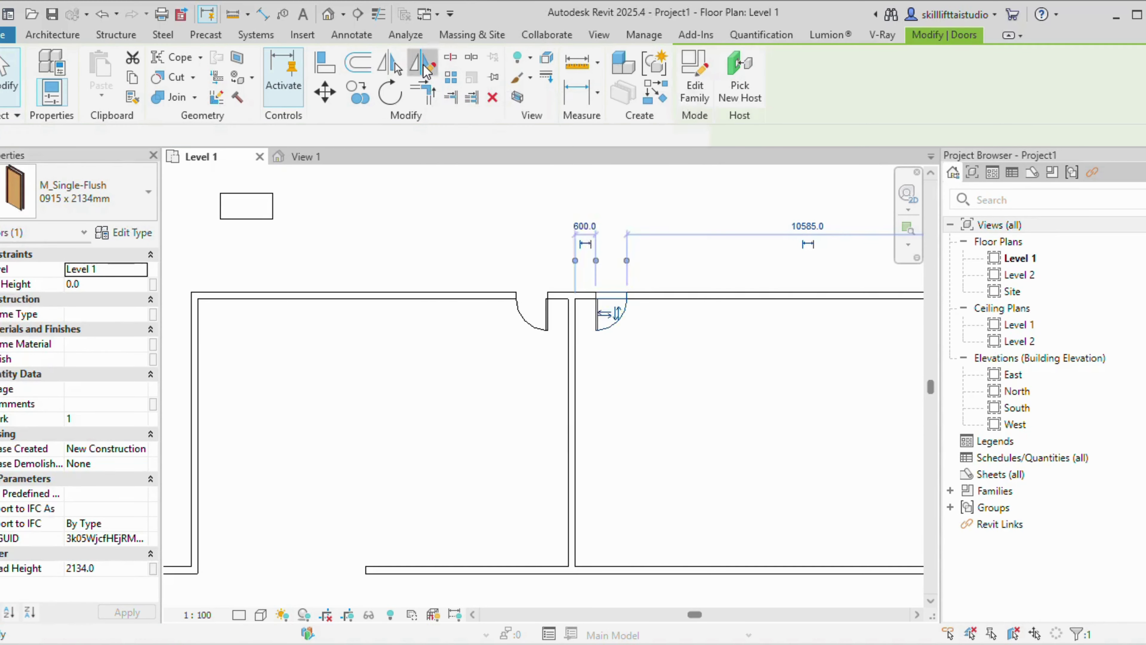
left_click(737, 293)
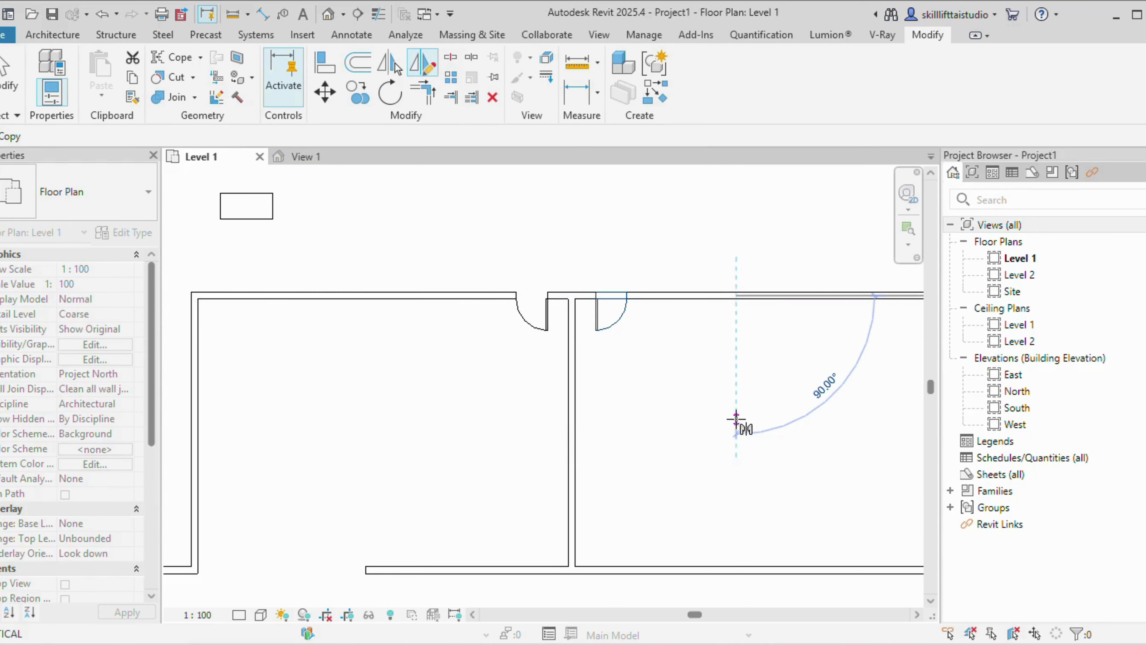
left_click(737, 421)
scroll(742, 400, "down", 1)
scroll(742, 399, "down", 1)
middle_click_drag(701, 407, 617, 405)
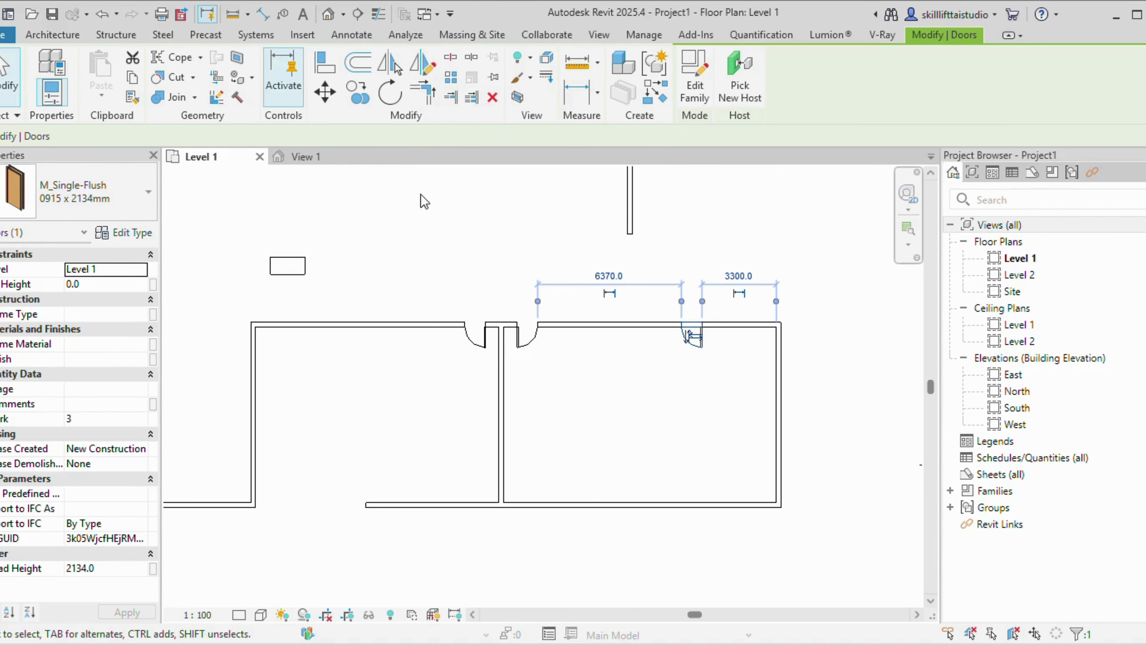
Shorten the upper-right vertical wall from its upper end to about 10800 mm long, detaching it from the horizontal wall
scroll(455, 276, "down", 3)
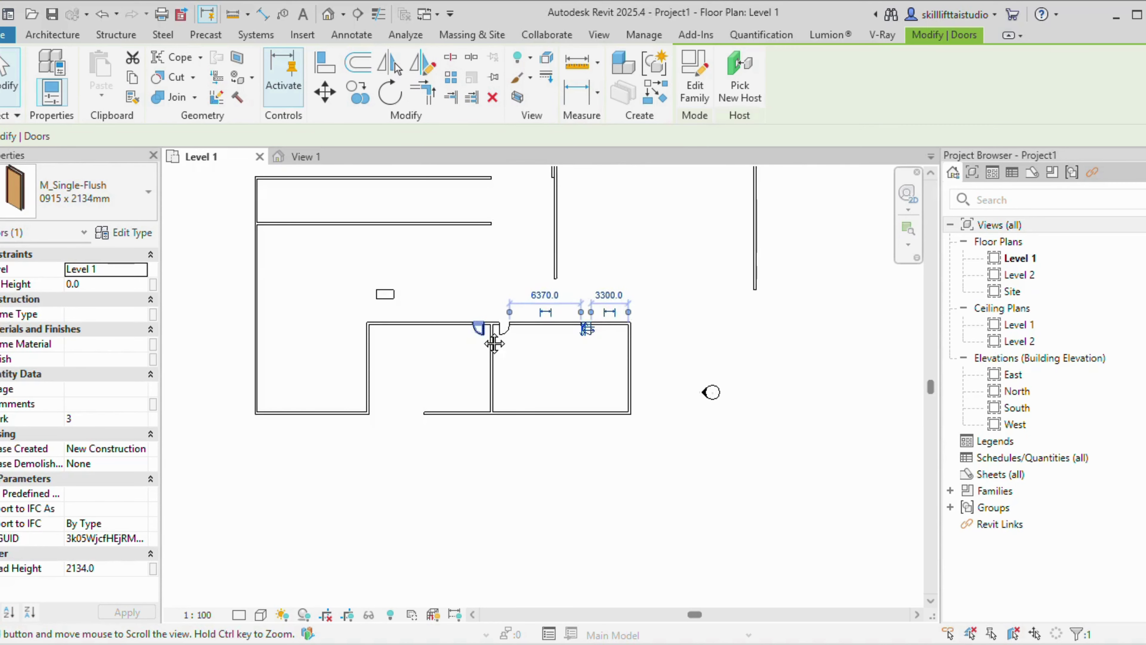
middle_click_drag(493, 335, 479, 437)
scroll(492, 361, "down", 1)
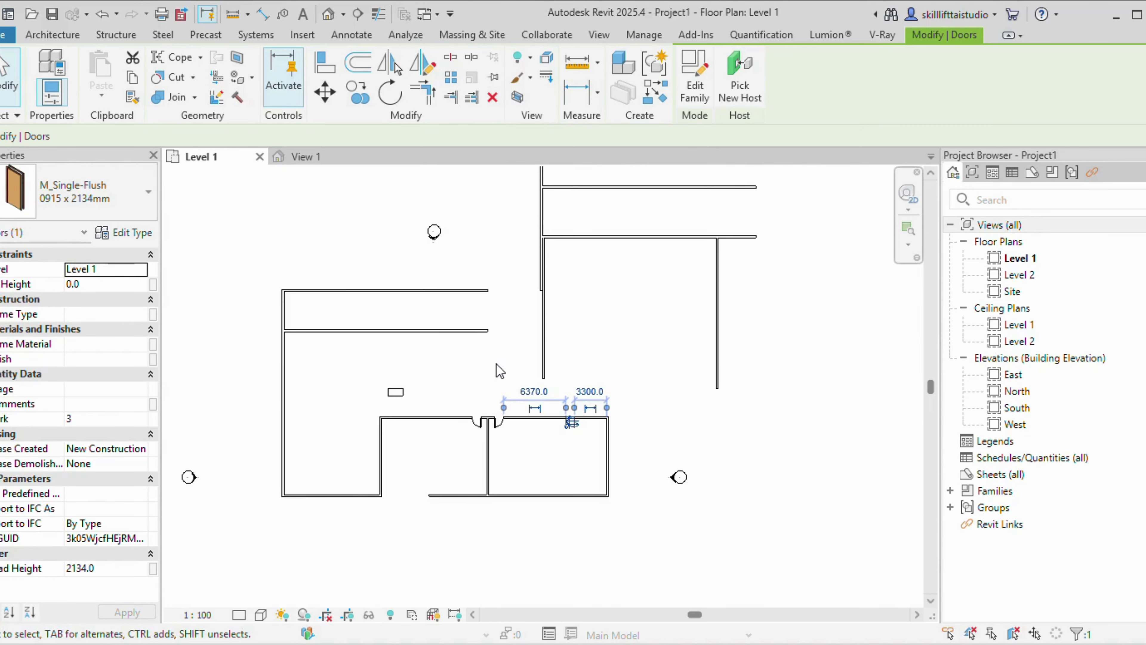
middle_click_drag(499, 366, 525, 350)
scroll(528, 345, "down", 2)
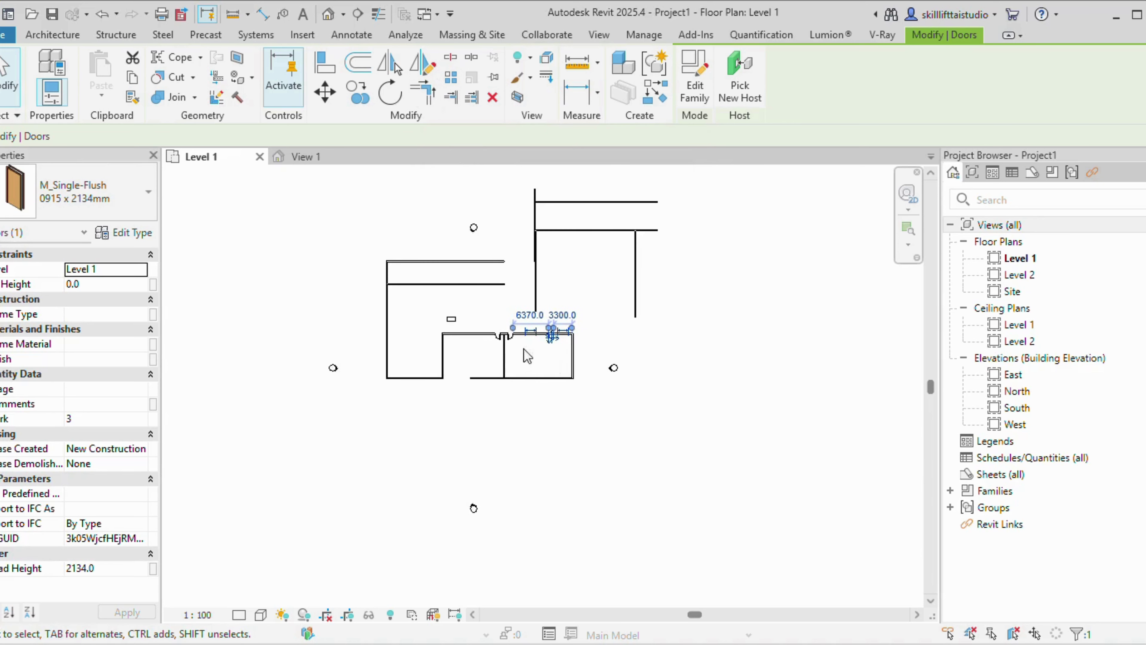
scroll(447, 316, "up", 5)
scroll(497, 362, "down", 3)
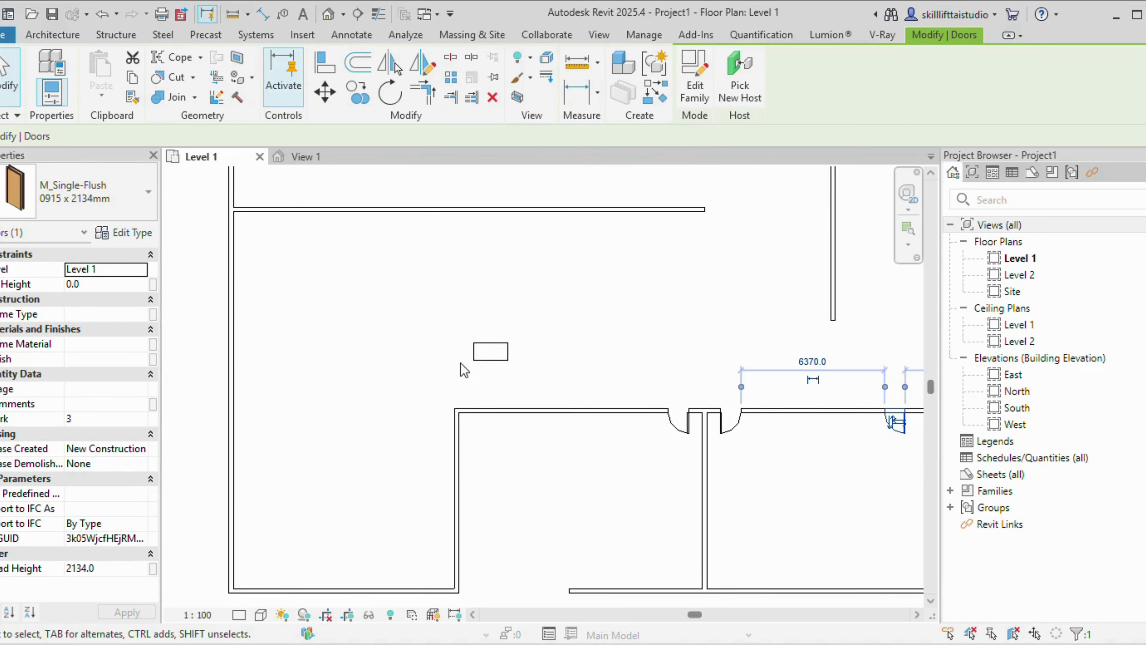
middle_click_drag(622, 376, 382, 462)
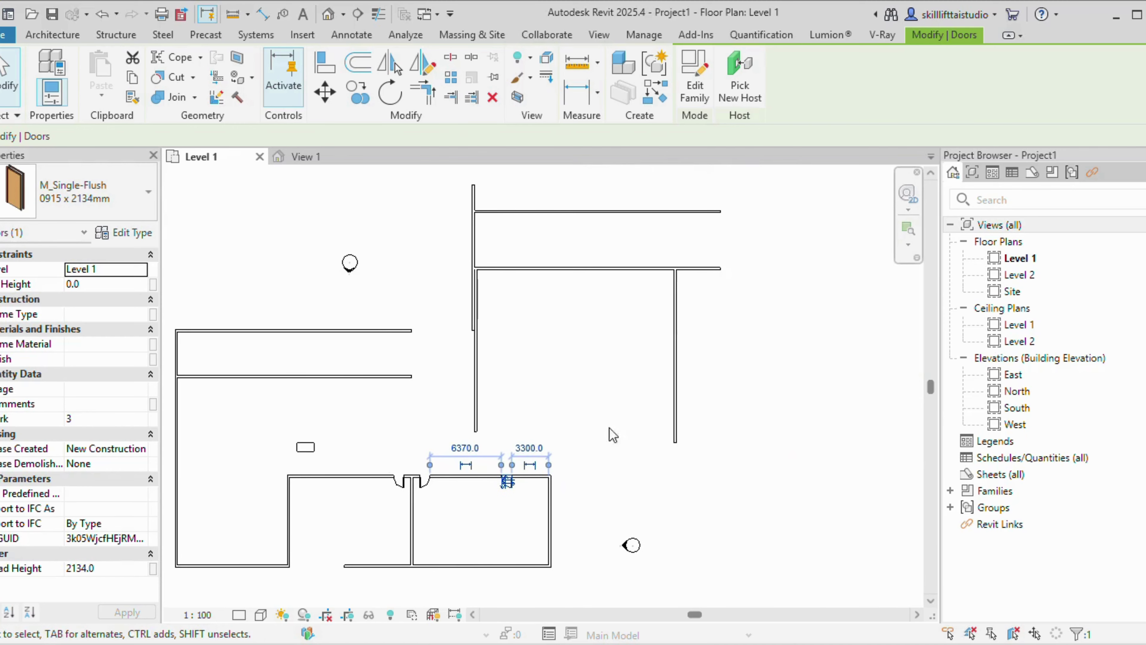
left_click(675, 287)
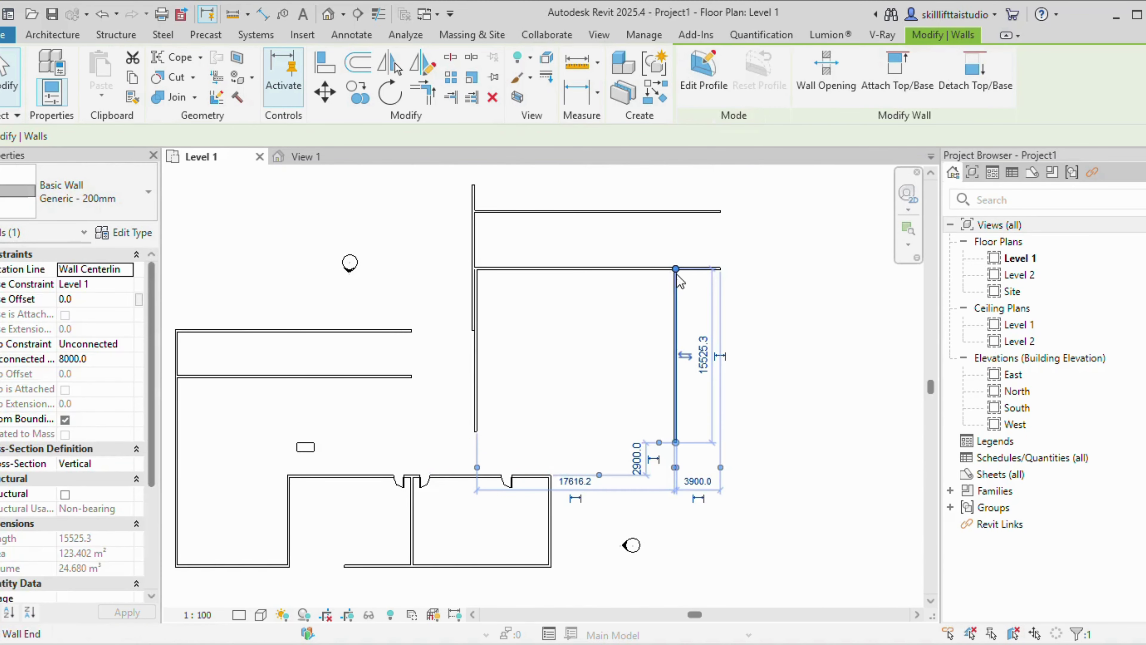
left_click_drag(675, 269, 676, 321)
left_click(719, 382)
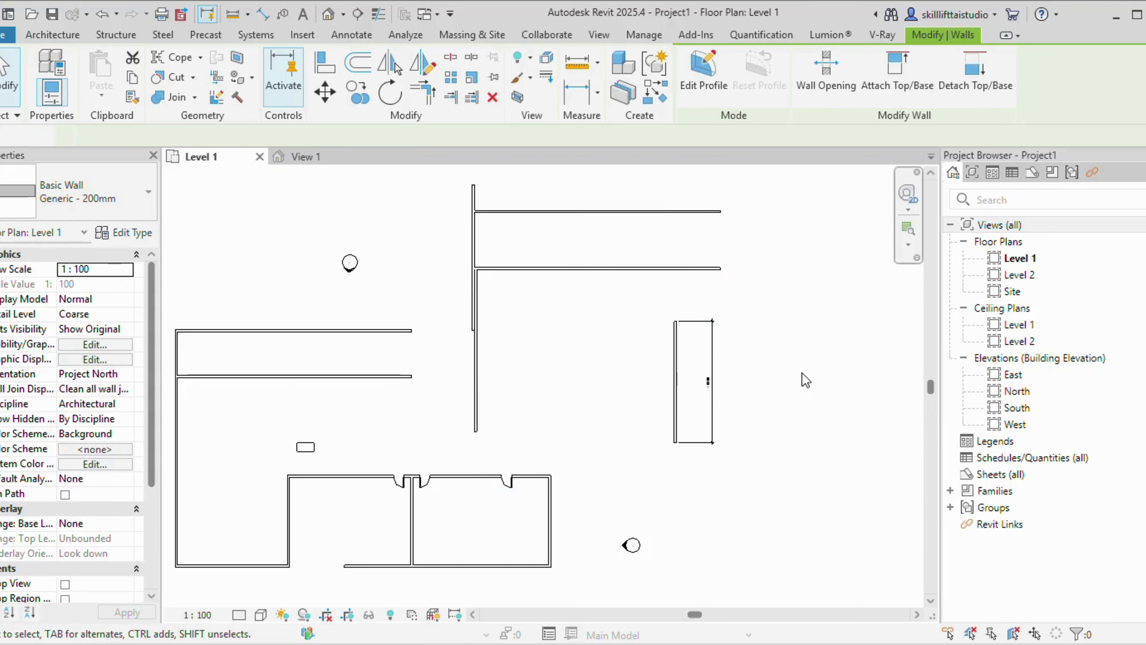
left_click(801, 379)
left_click(718, 383)
key("Escape")
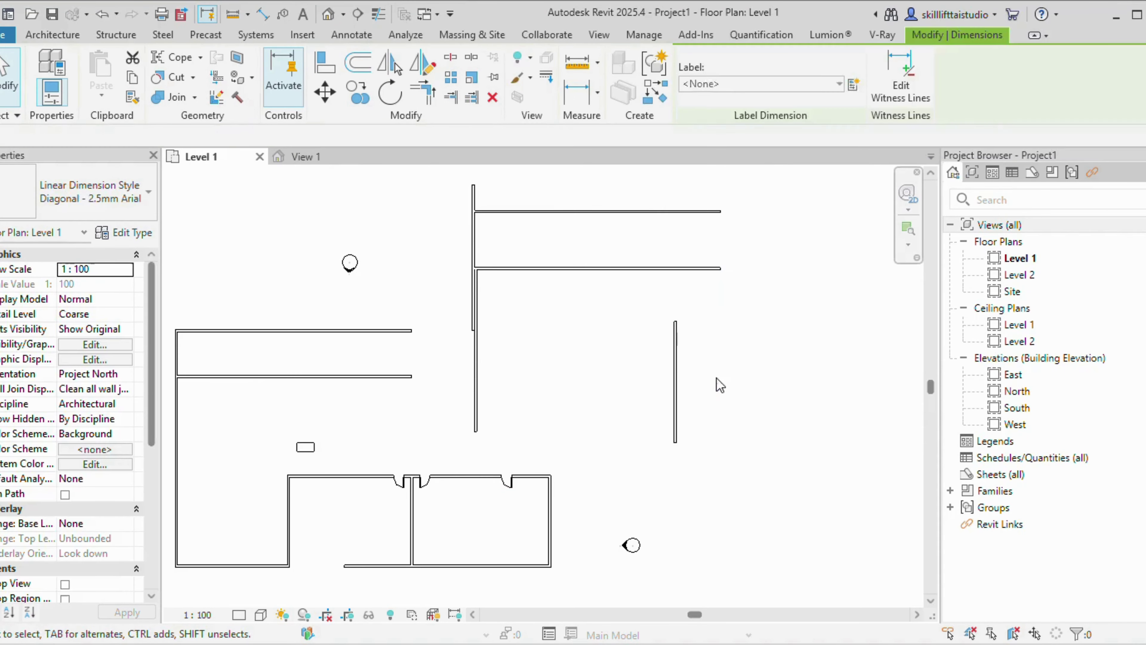
Rotate the detached vertical wall 45° about its midpoint
left_click(675, 408)
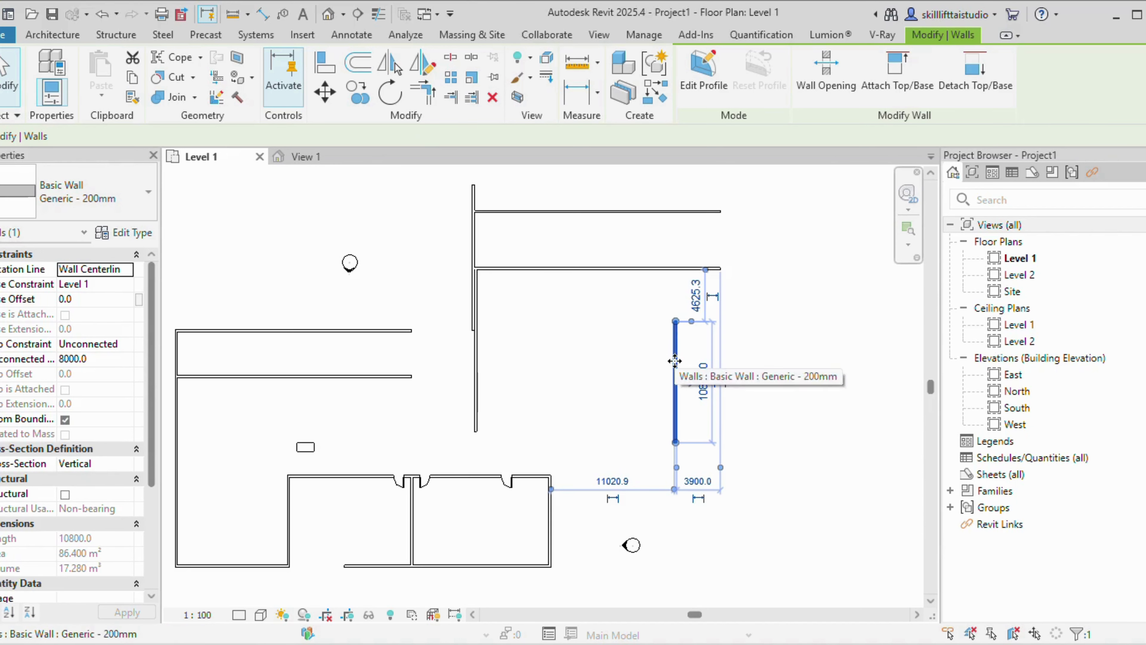
left_click(389, 93)
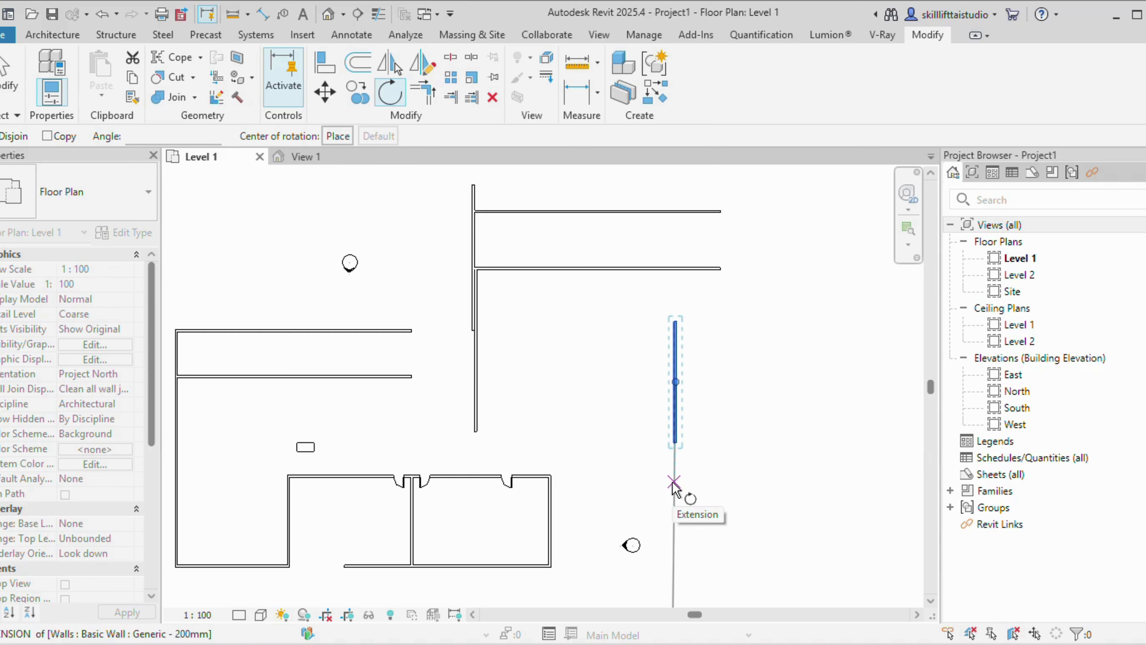
left_click(674, 483)
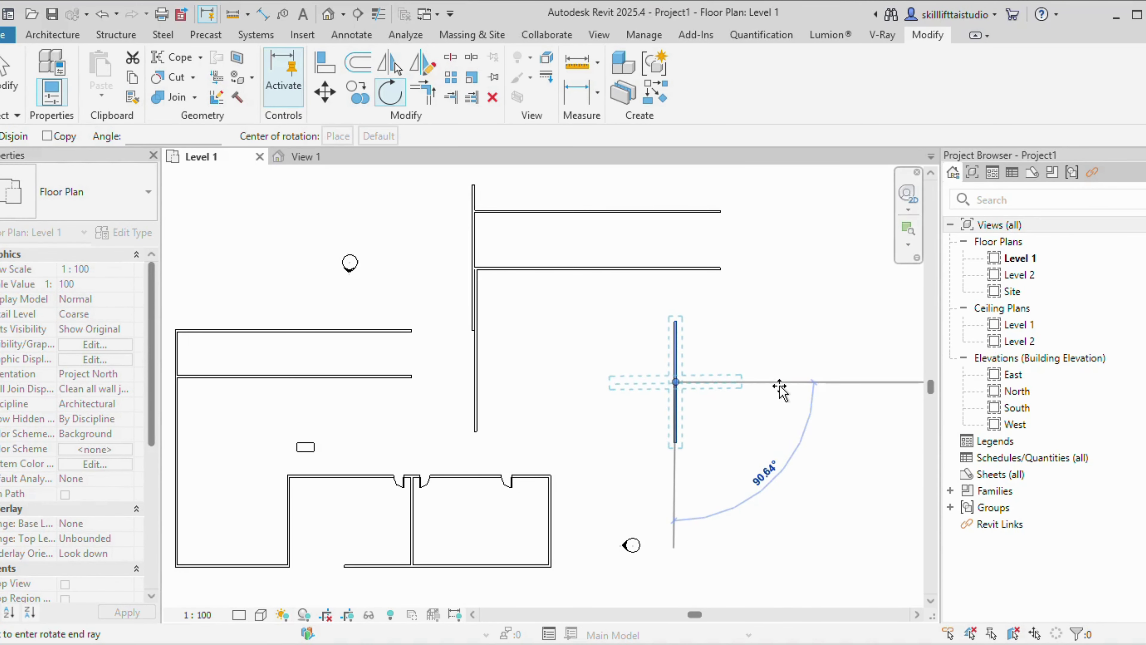
type("9")
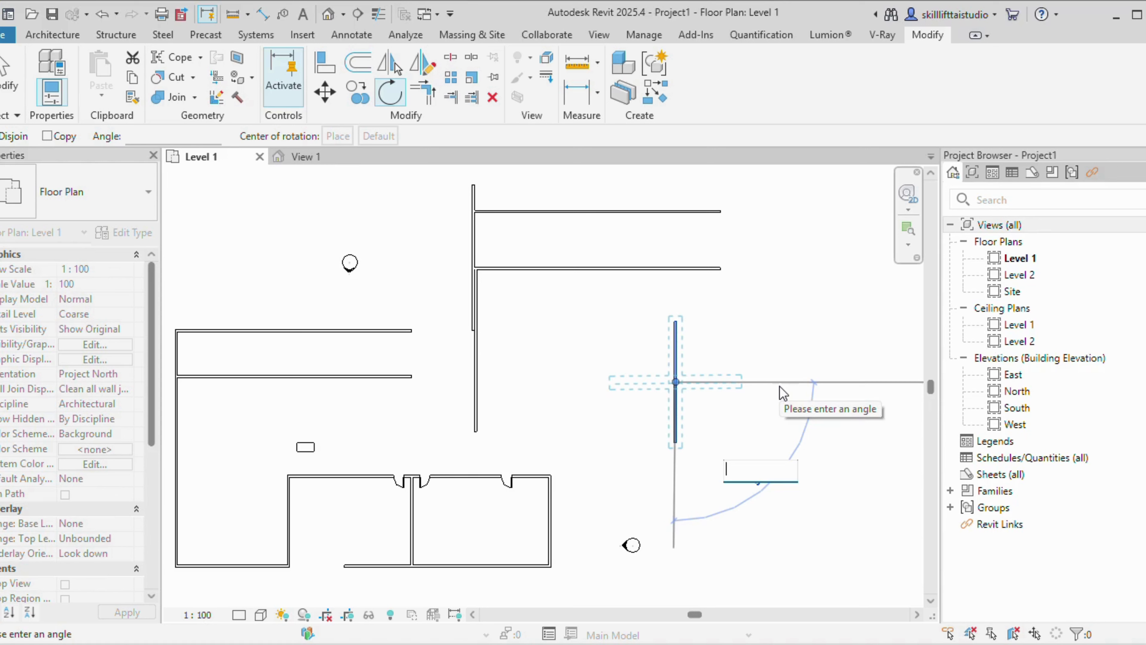
type("4")
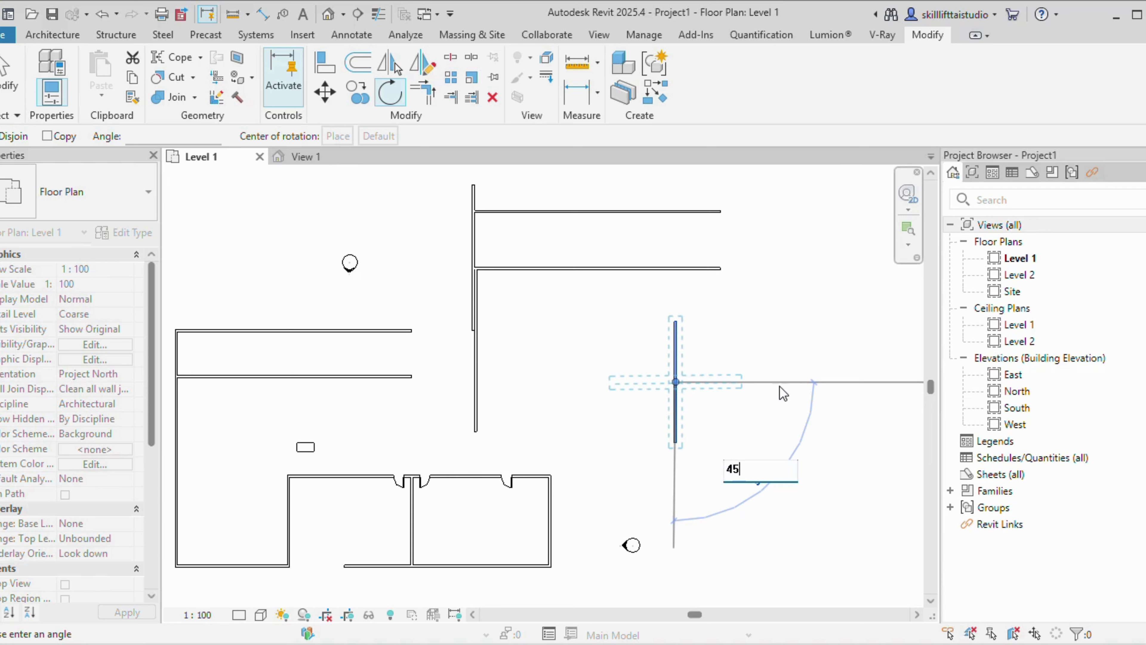
type("5")
key("Return")
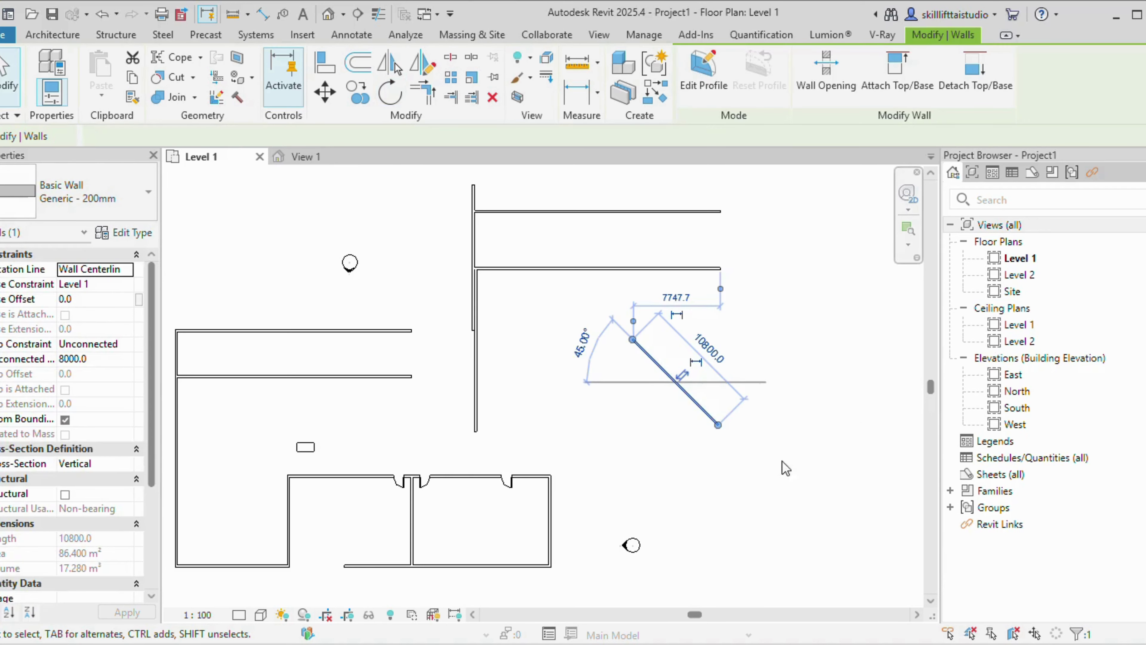
left_click(785, 470)
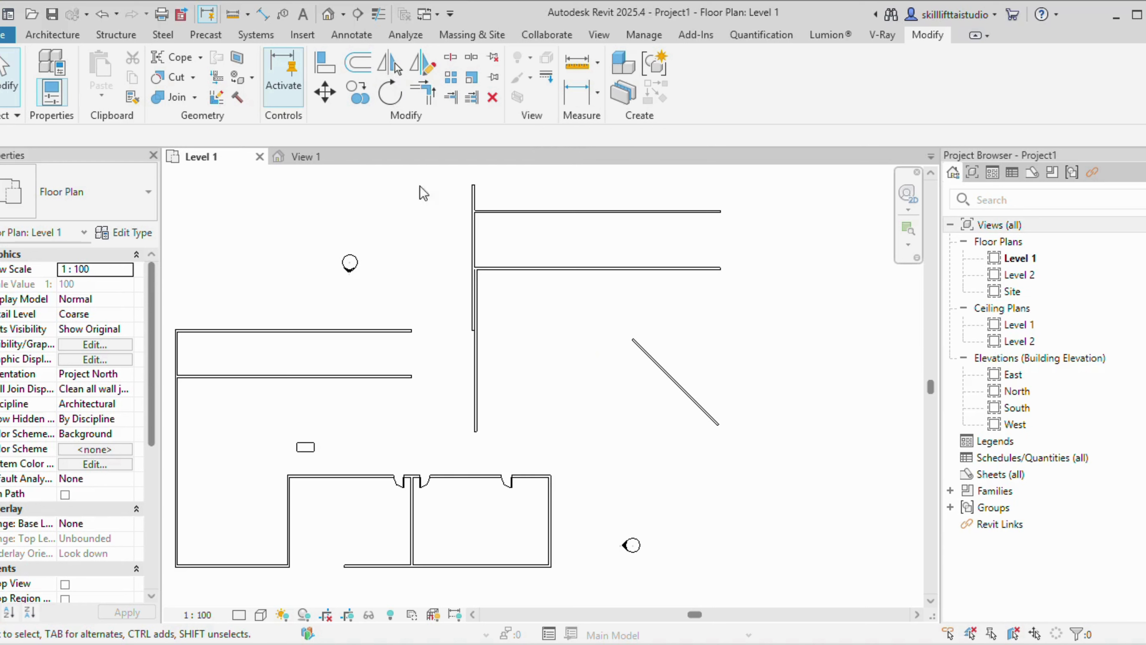
Close the gap in the left room's bottom wall with Trim/Extend to Corner, using its left wall and the bottom wall
scroll(409, 316, "down", 3)
middle_click_drag(410, 340, 494, 298)
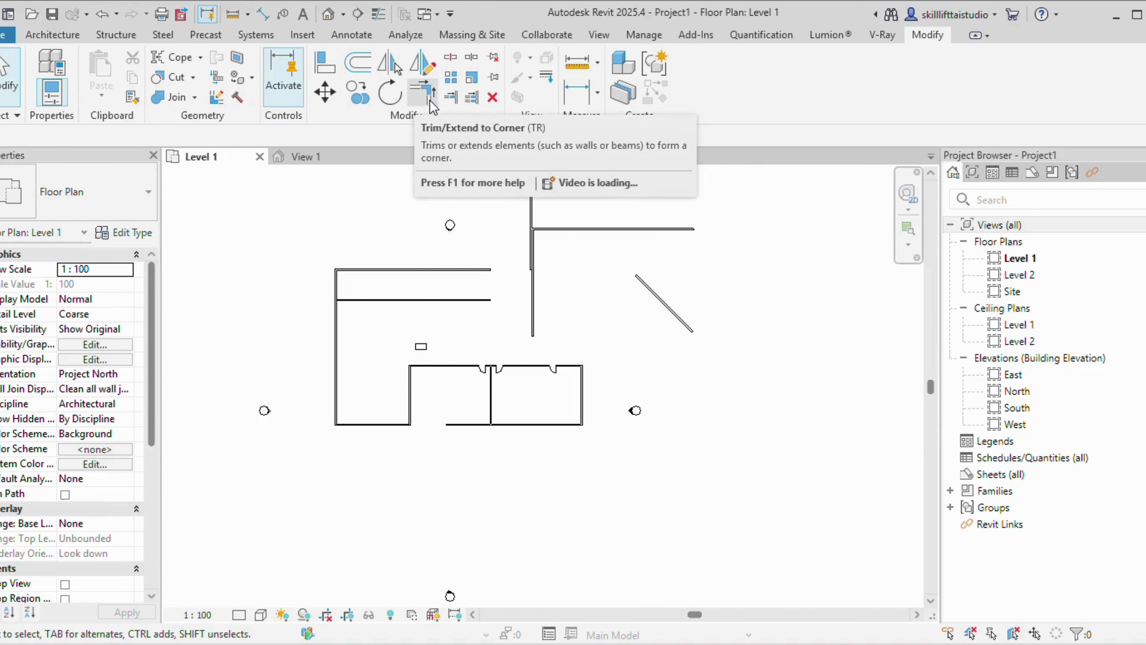
scroll(461, 230, "up", 3)
mouse_move(460, 231)
middle_mouse_down()
mouse_move(473, 329)
mouse_move(461, 250)
middle_mouse_up()
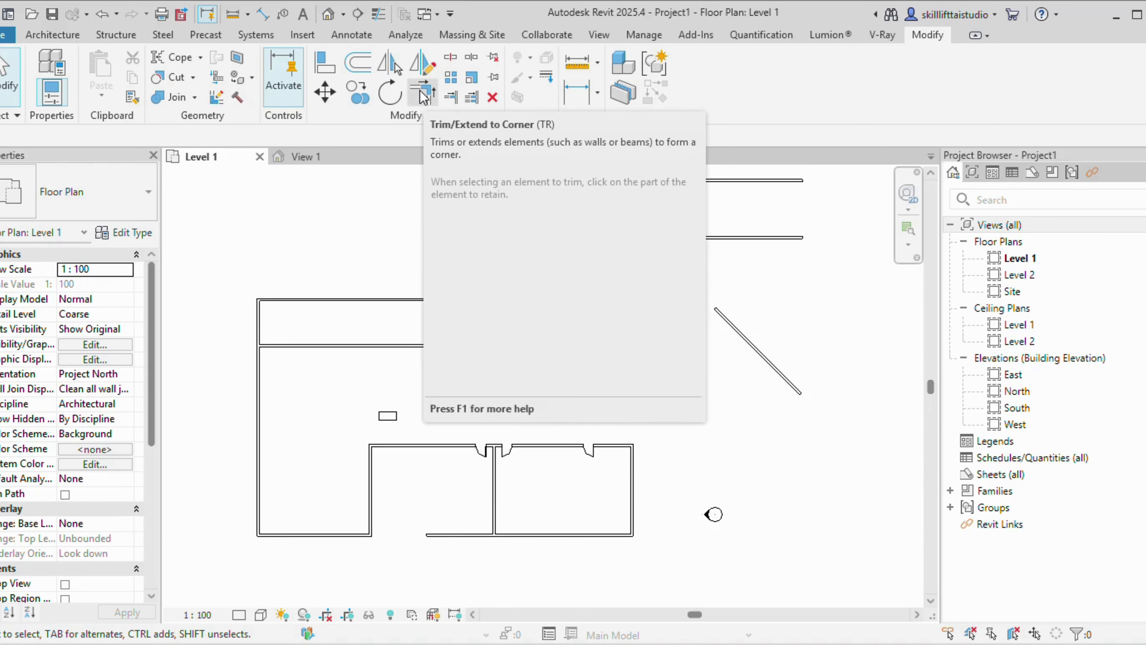
left_click(423, 96)
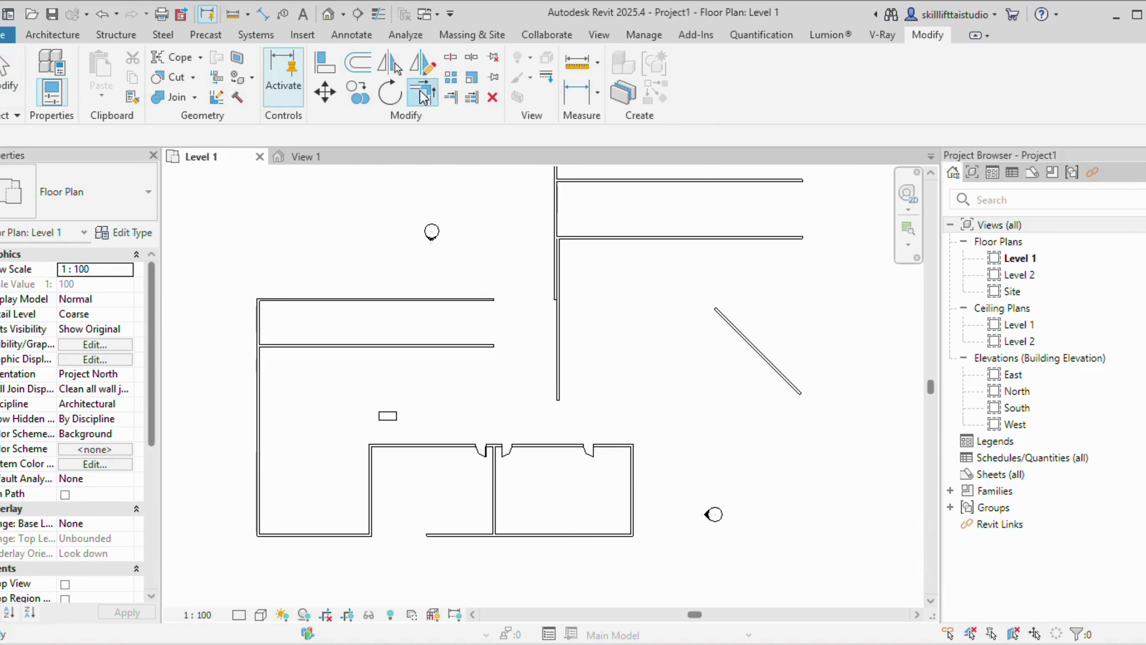
left_click(370, 509)
left_click(448, 544)
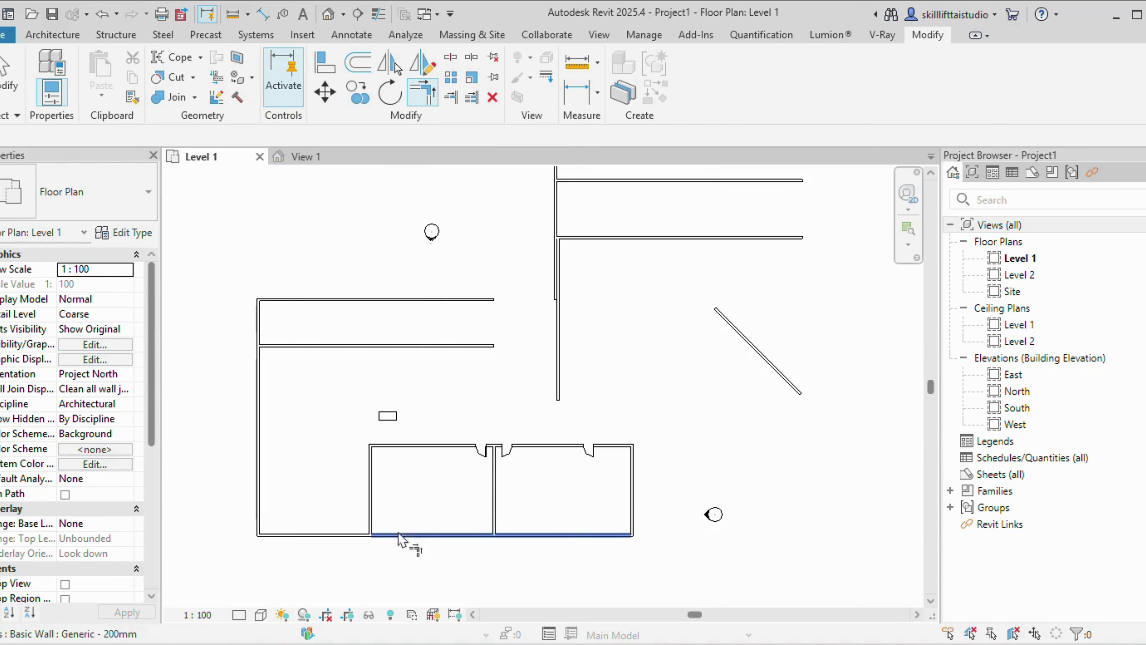
scroll(348, 560, "down", 2)
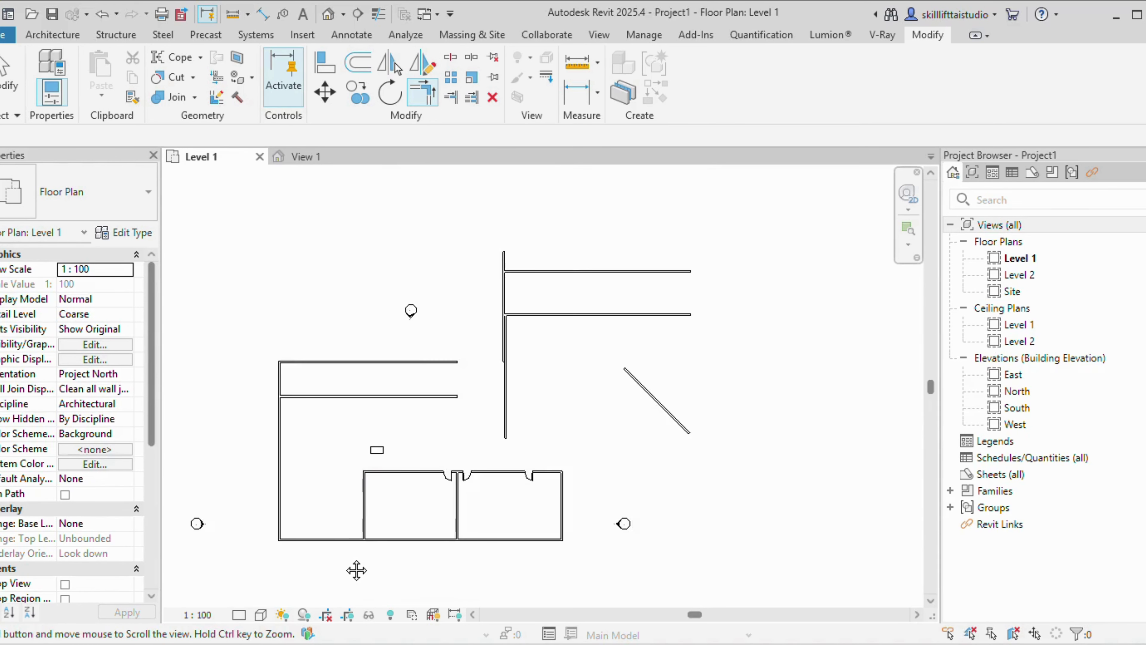
middle_click_drag(358, 569, 346, 455)
scroll(345, 452, "up", 4)
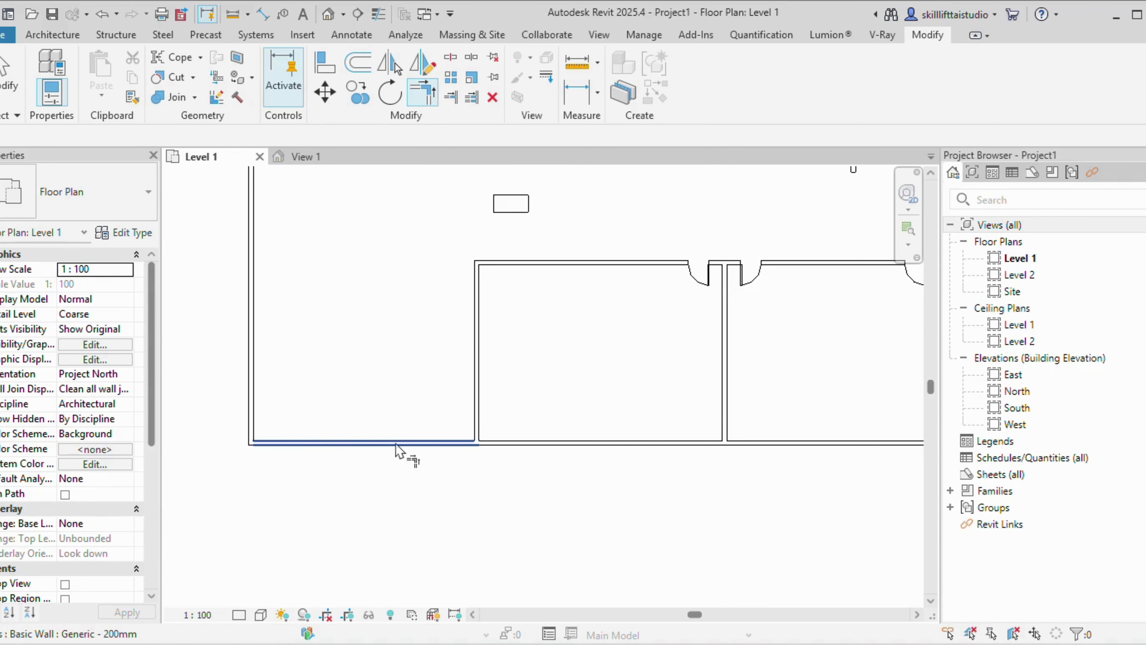
key("Escape")
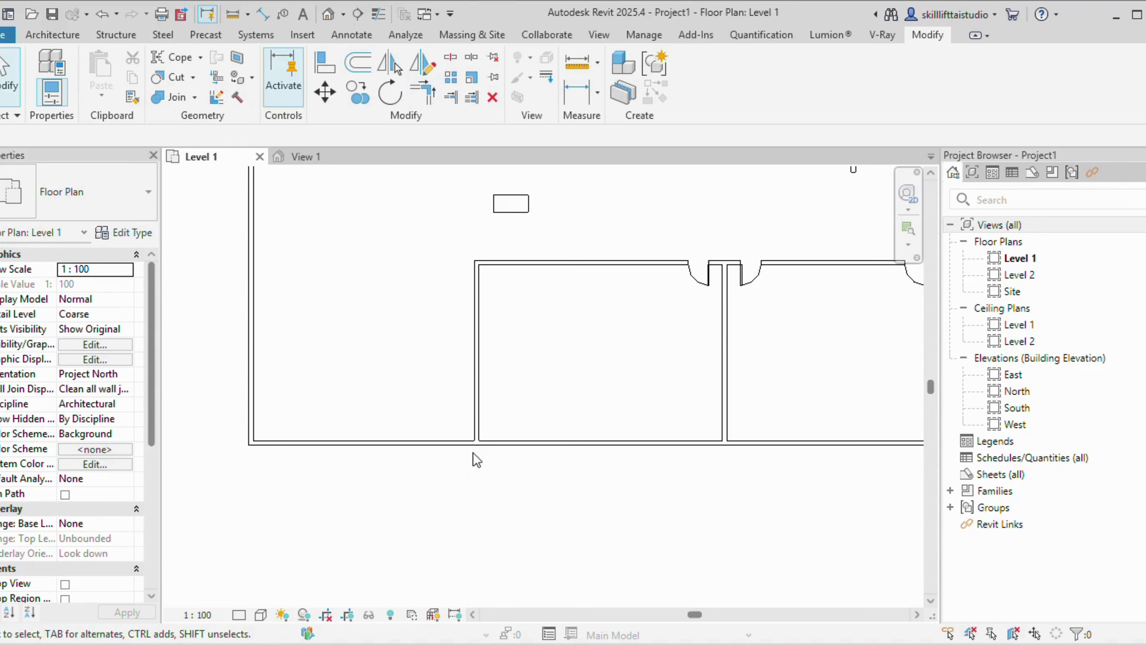
Try to trim the already joined left and bottom walls of the left room again with Trim/Extend to Corner
left_click(421, 98)
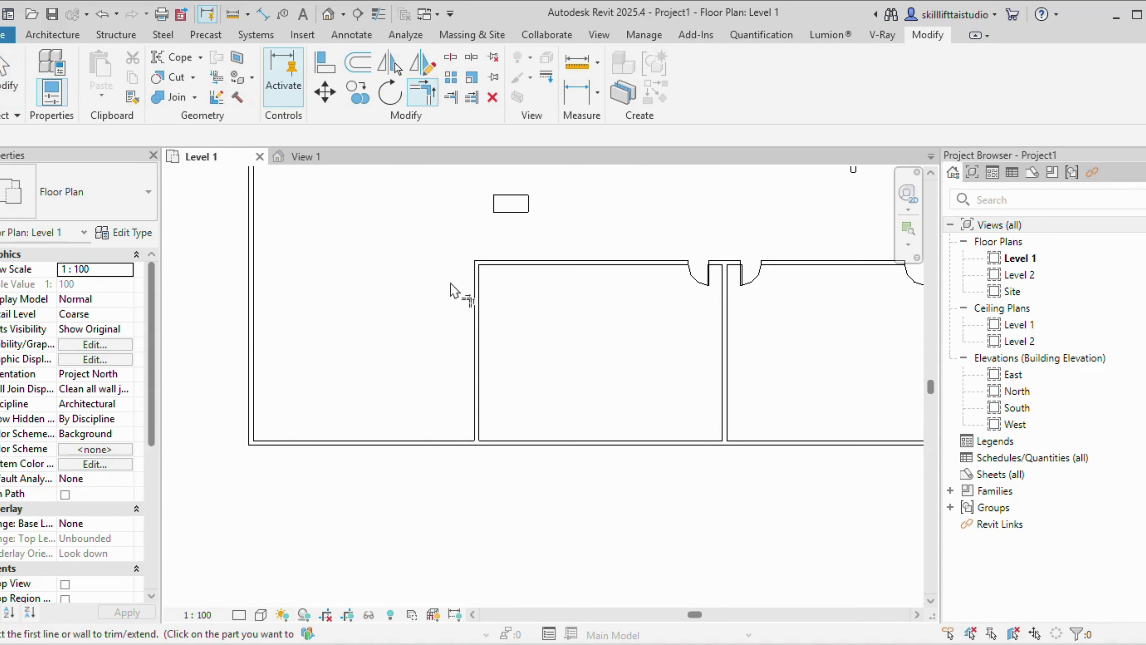
left_click(480, 357)
left_click(526, 443)
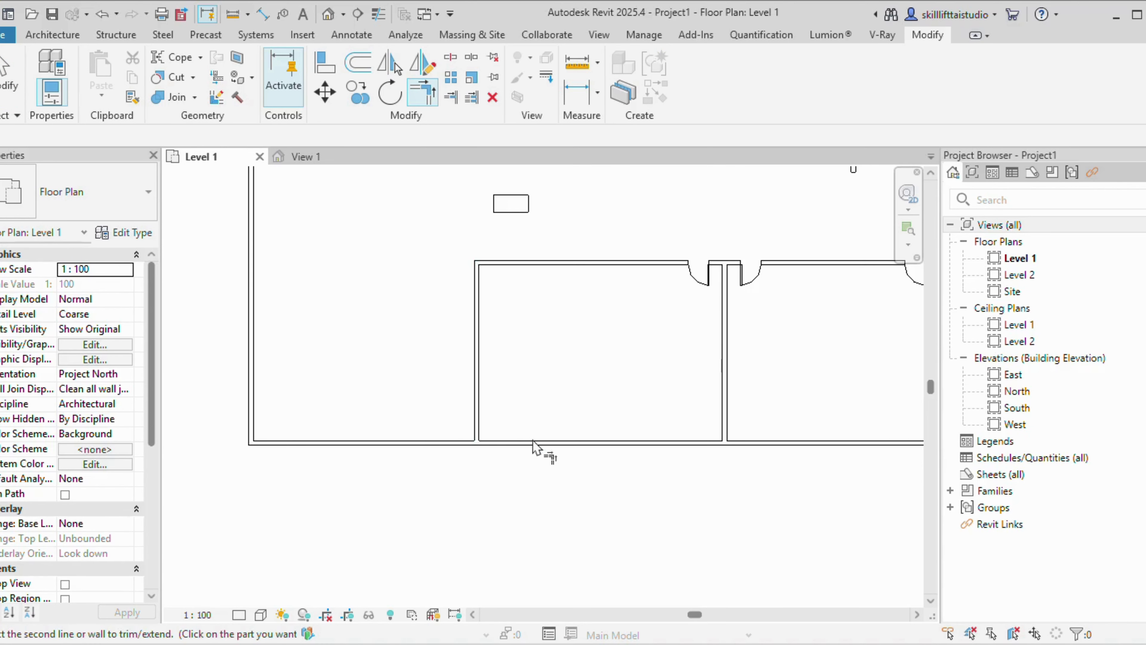
left_click(477, 411)
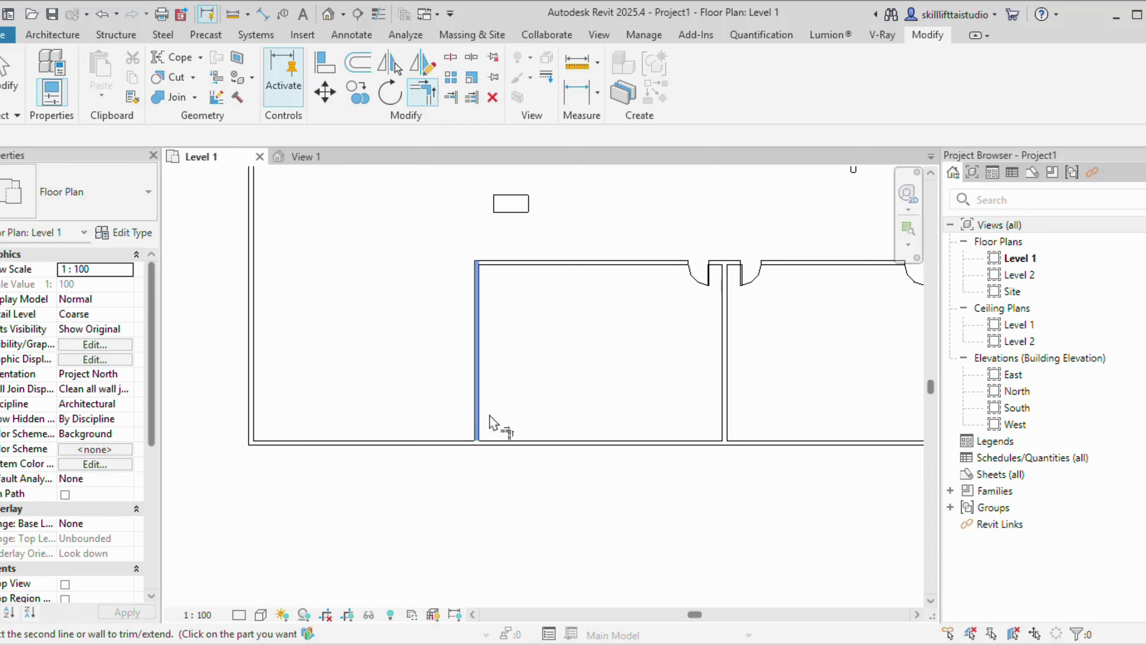
left_click(506, 444)
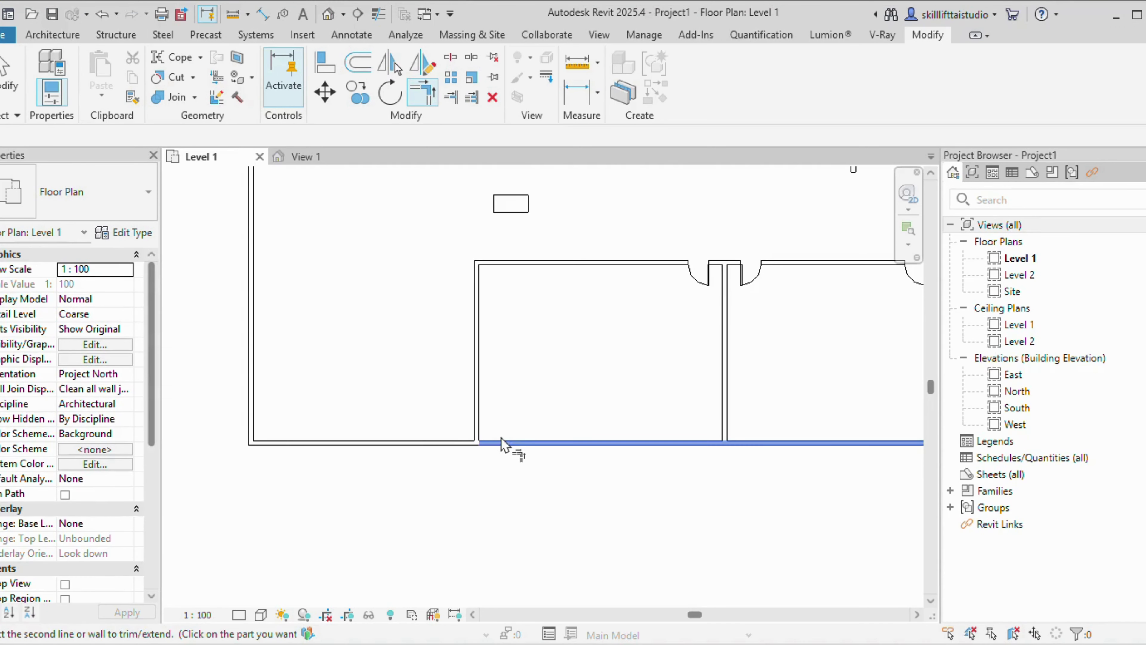
key("Escape")
key("Escape")
left_click(424, 93)
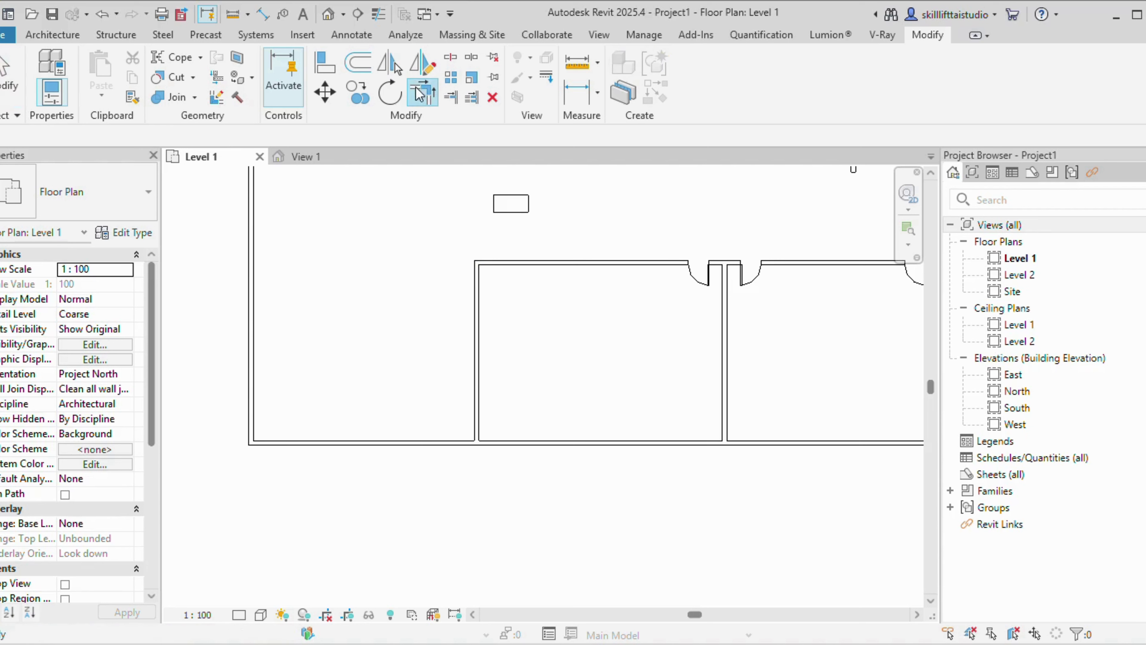
left_click(544, 447)
left_click(477, 413)
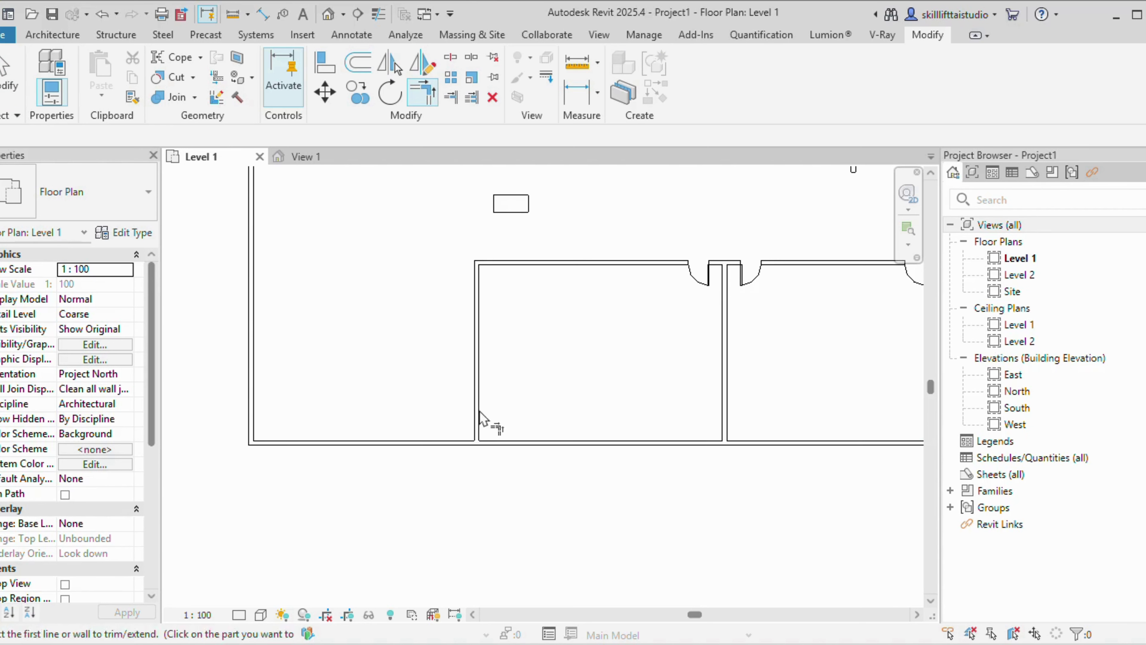
key("Escape")
left_click(399, 442)
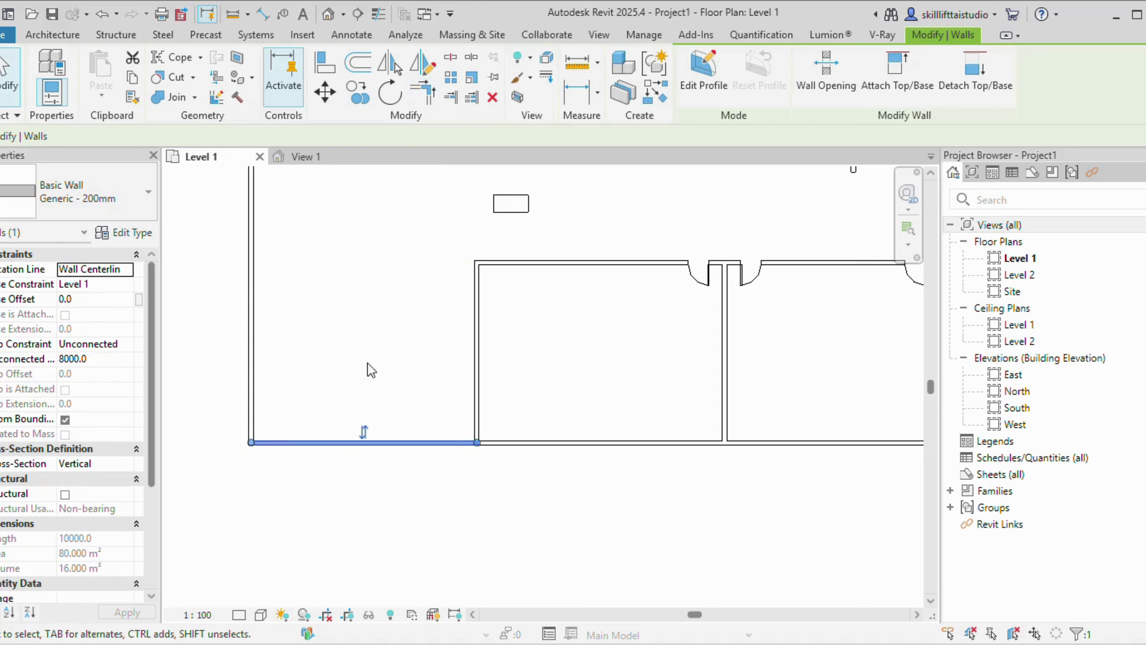
key("Escape")
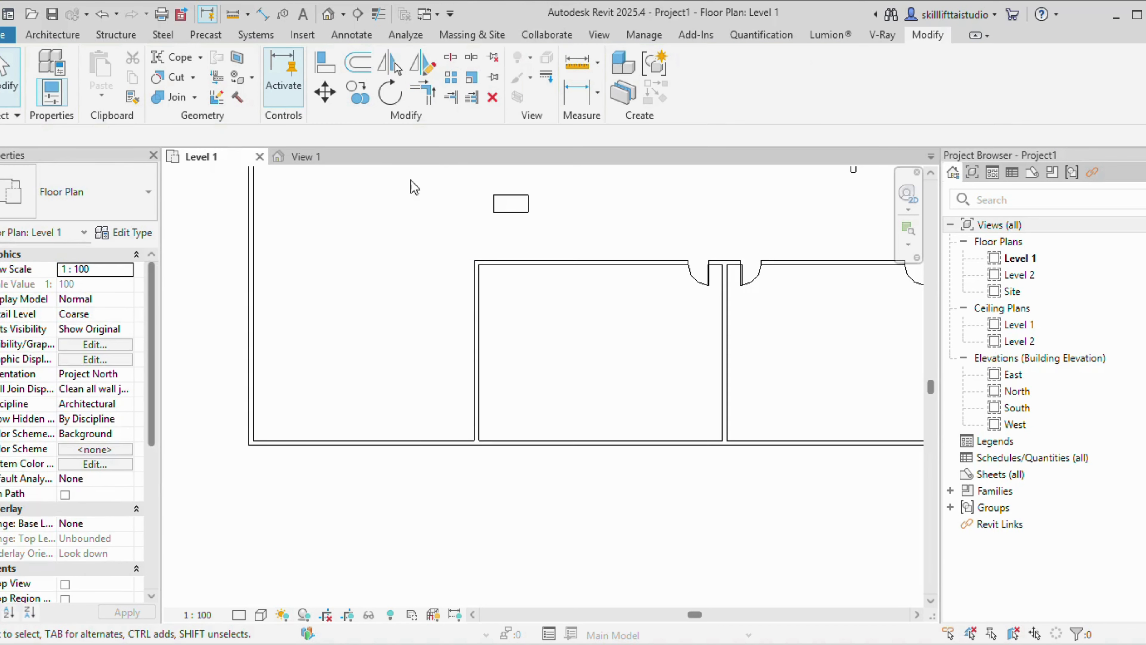
Shorten the lower-left bottom wall from its left end, detaching it from the outer left wall
left_click(269, 444)
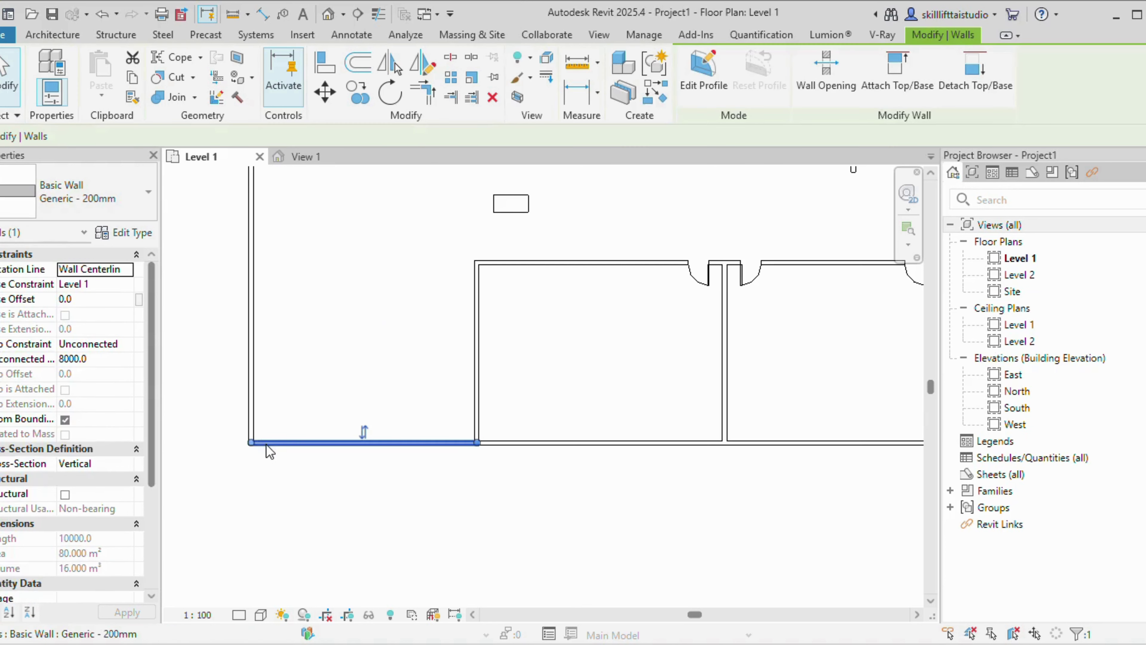
left_click_drag(251, 443, 414, 443)
left_click(429, 538)
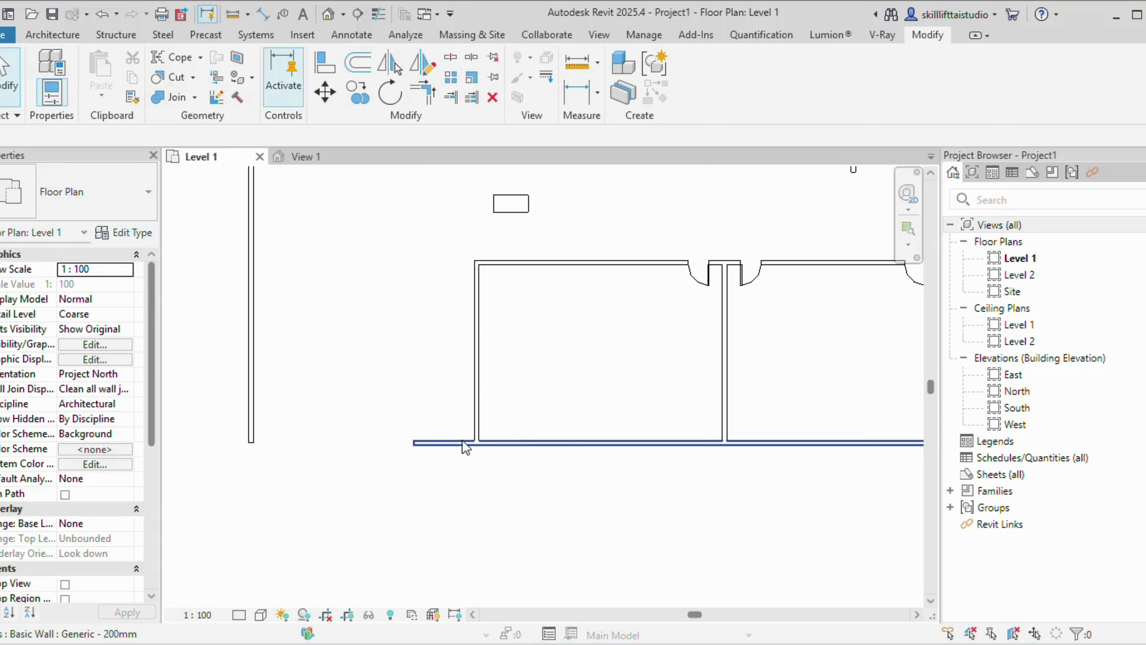
Trim the bottom wall's overhang to a corner with the left room's left wall, and undo the recent wall trims and shortening
left_click(422, 93)
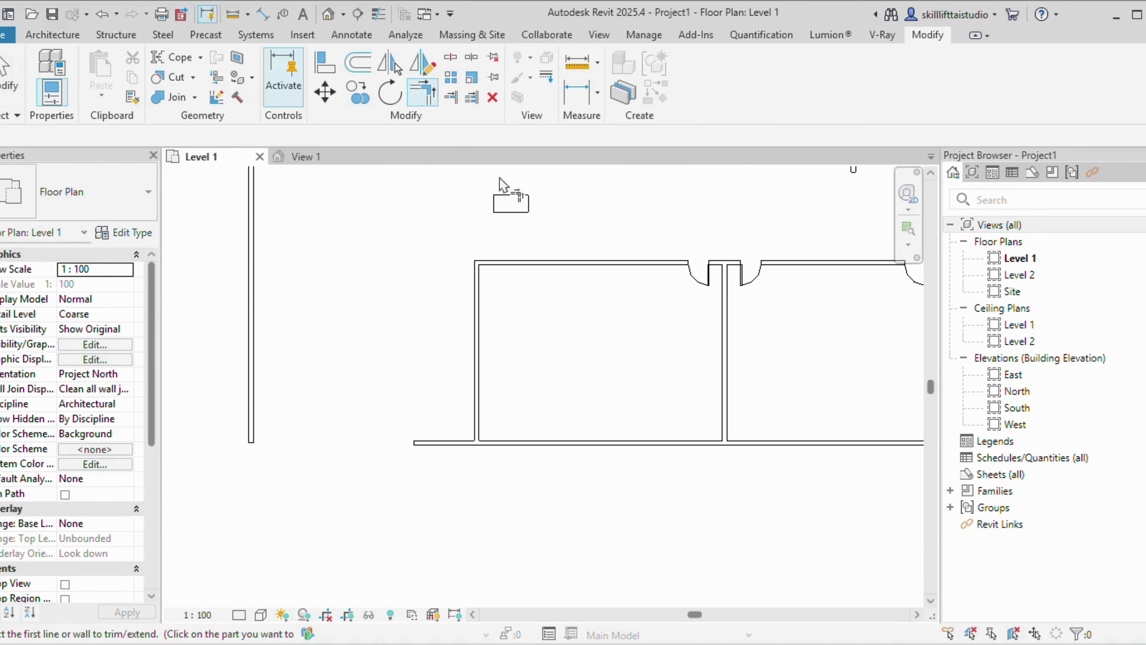
left_click(481, 389)
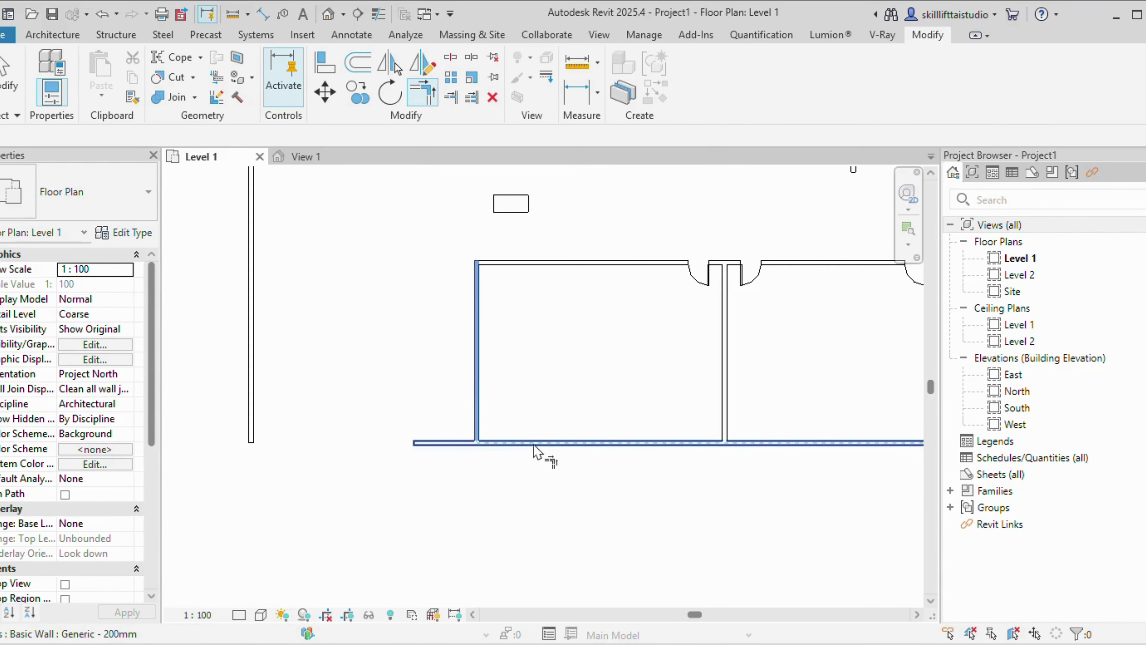
left_click(533, 445)
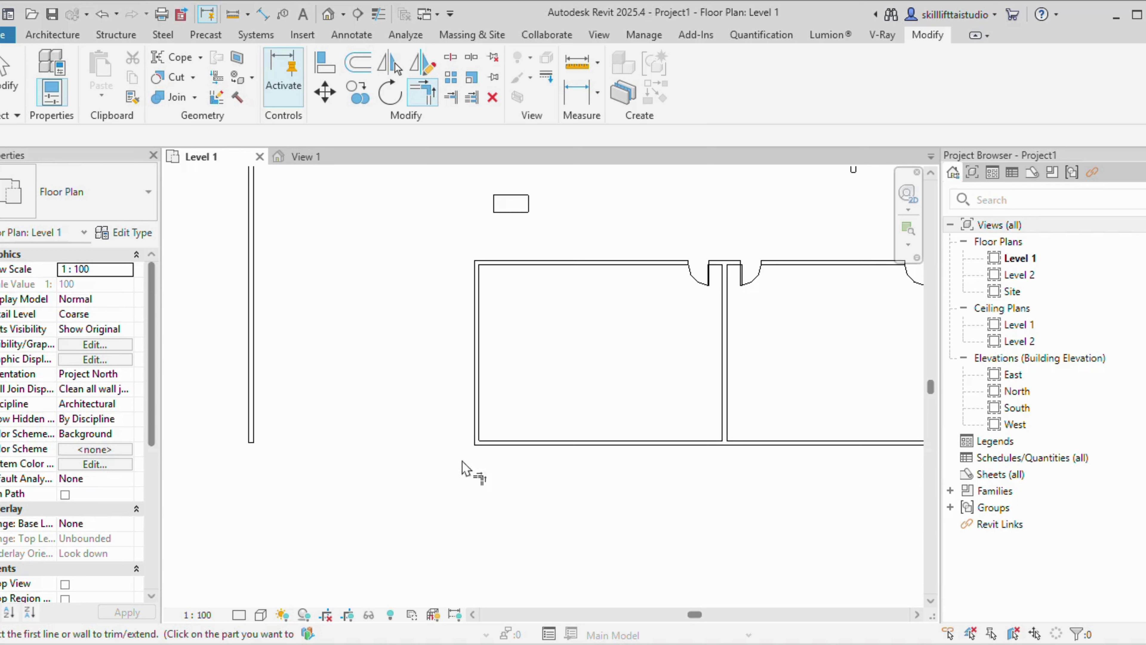
key("Escape")
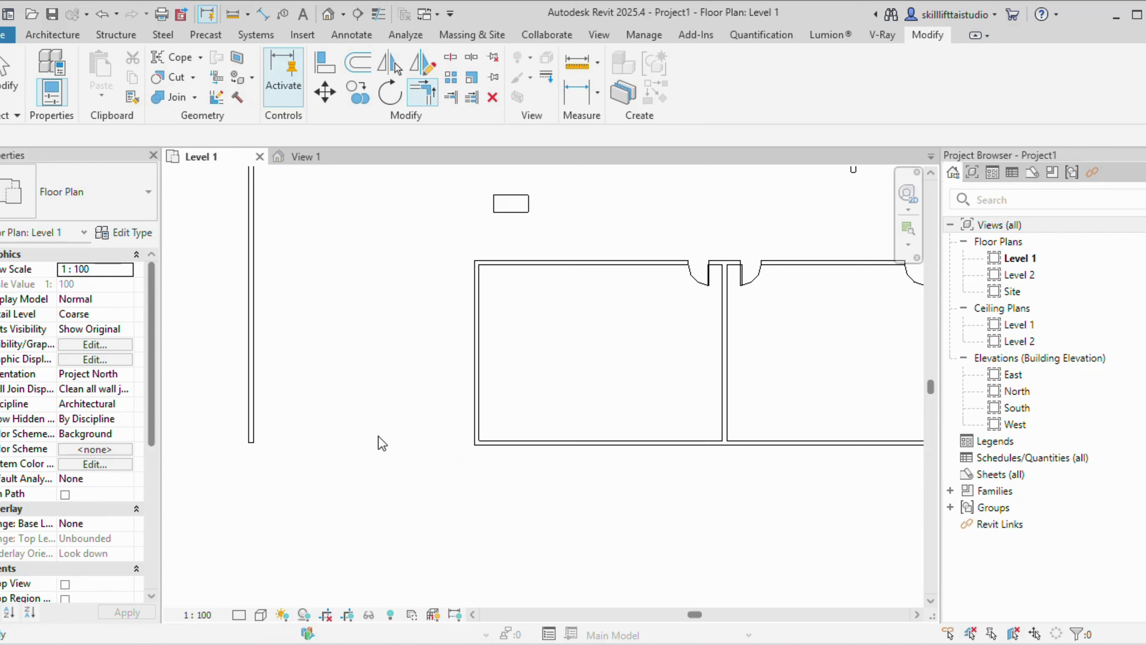
key("ctrl+z")
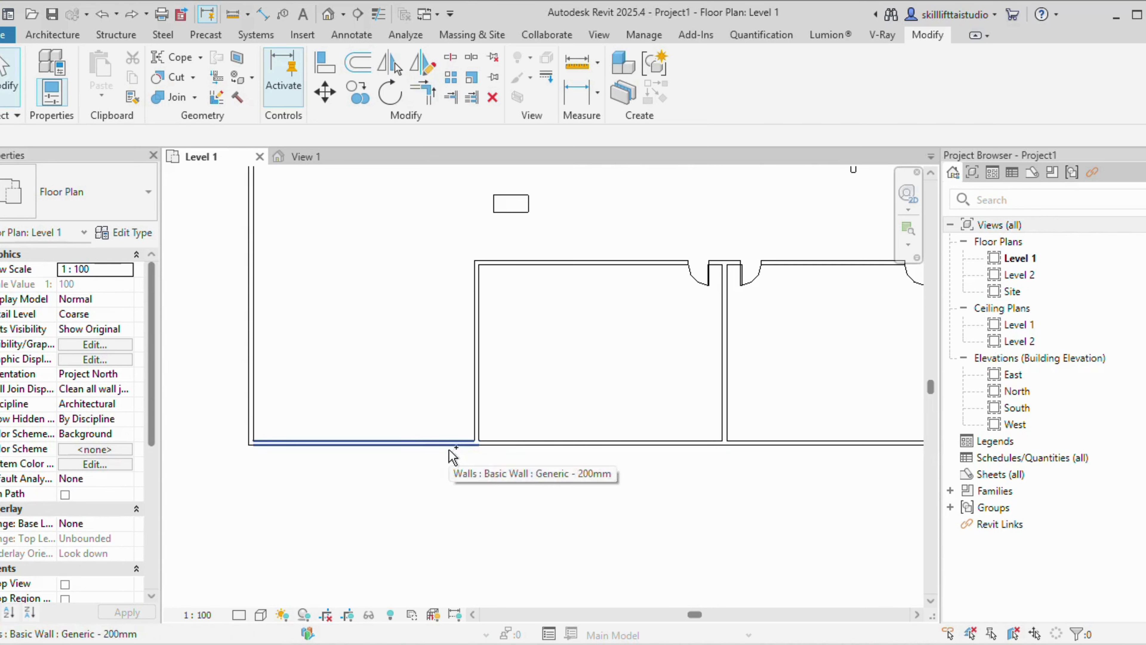
Shorten the lower-left bottom wall from its left end to about 6100 mm, leaving a gap to the outer left wall
scroll(450, 448, "down", 2)
left_click(343, 534)
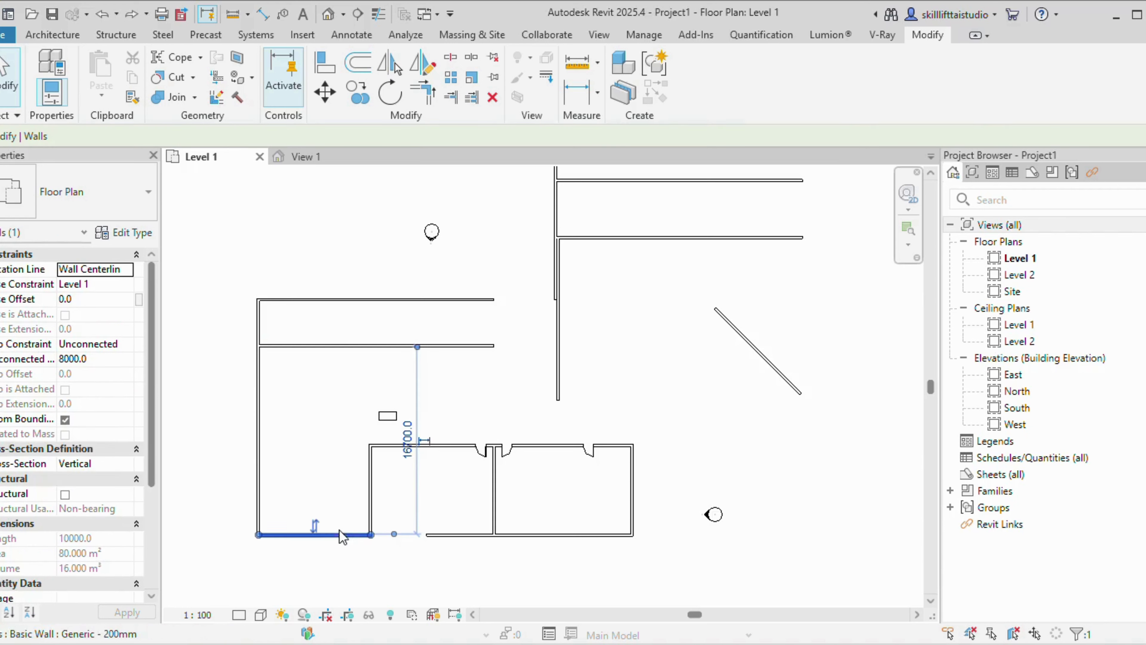
left_click_drag(259, 536, 302, 536)
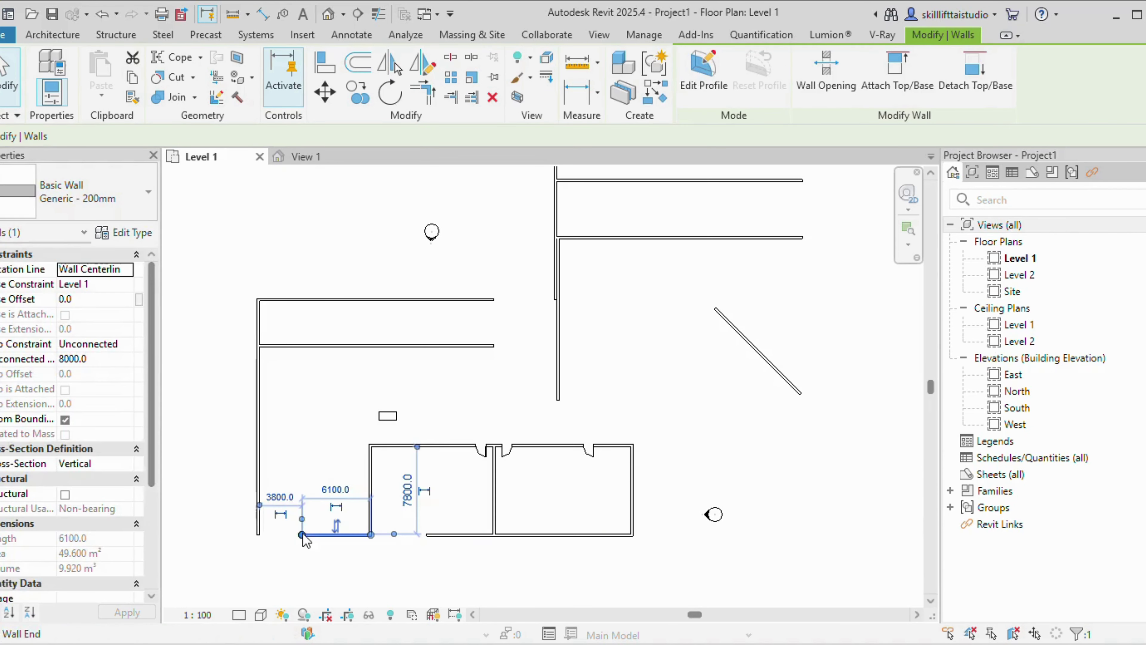
left_click(282, 417)
Extend the left room's bottom wall to its left wall with Trim/Extend to Corner, closing the gap between them
scroll(376, 562, "up", 3)
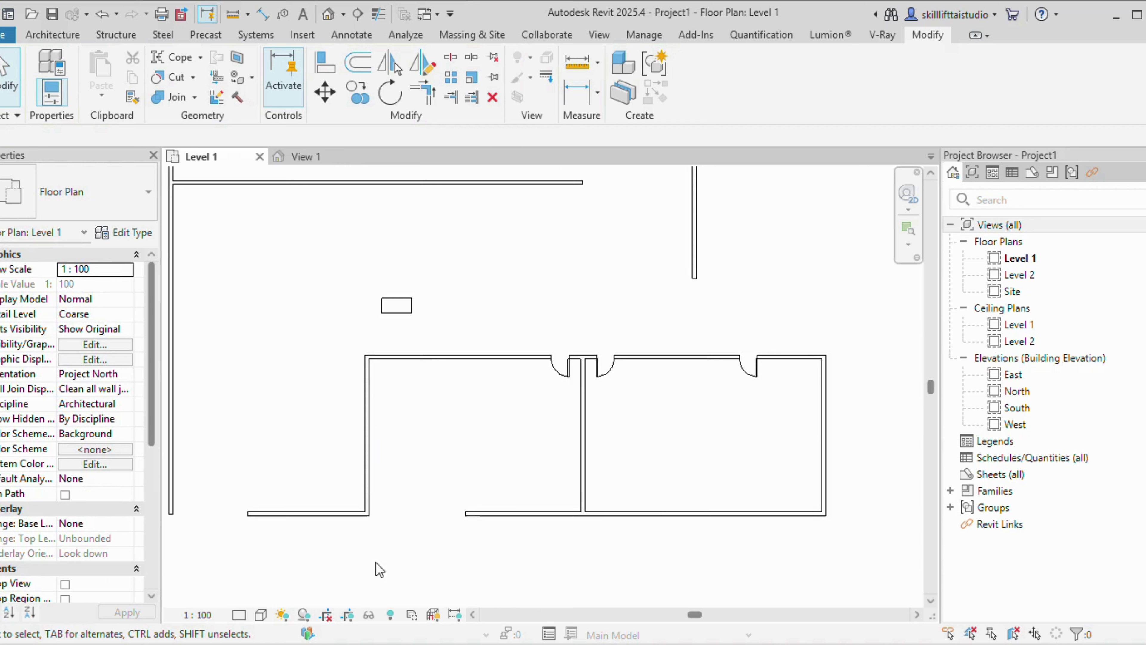
scroll(440, 478, "down", 1)
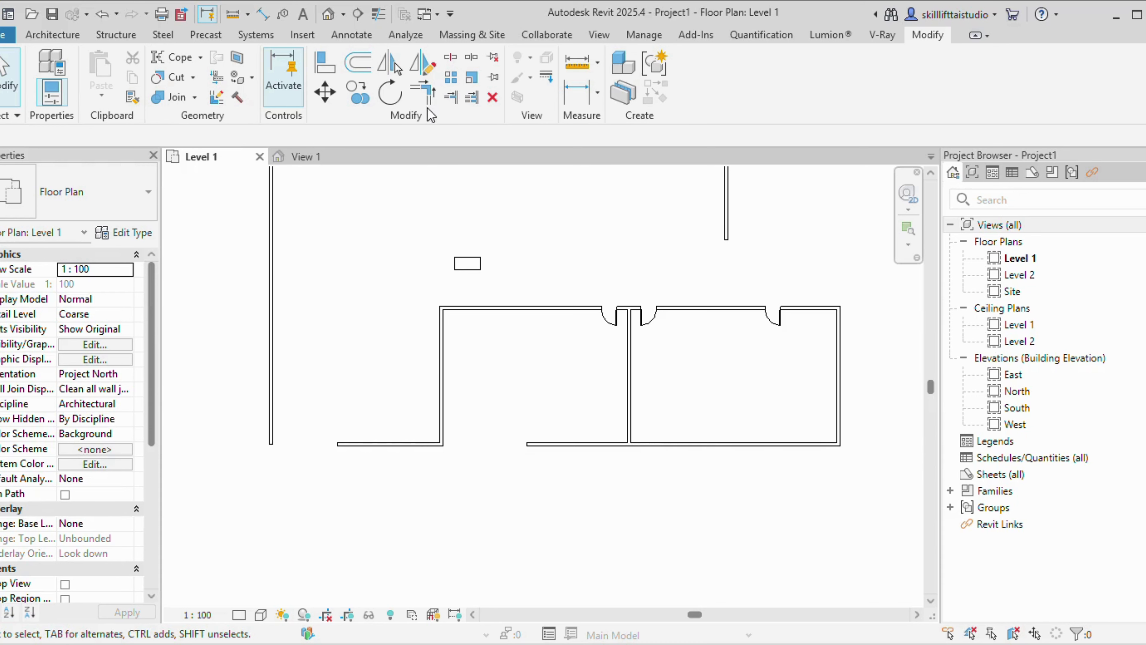
left_click(423, 93)
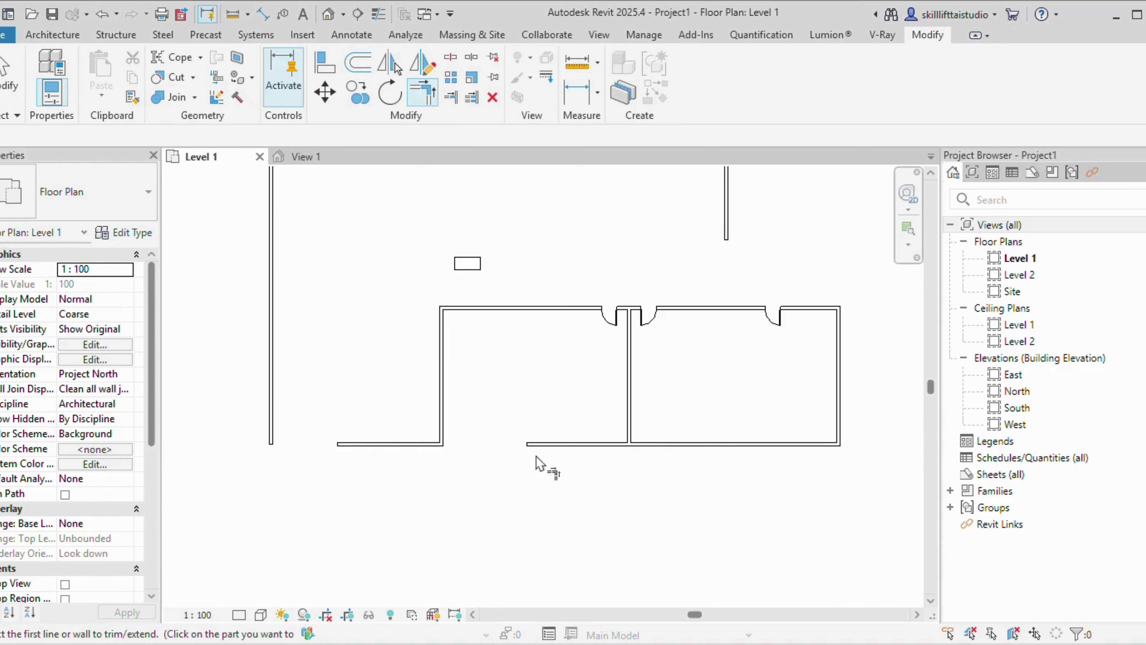
left_click(443, 429)
left_click(571, 447)
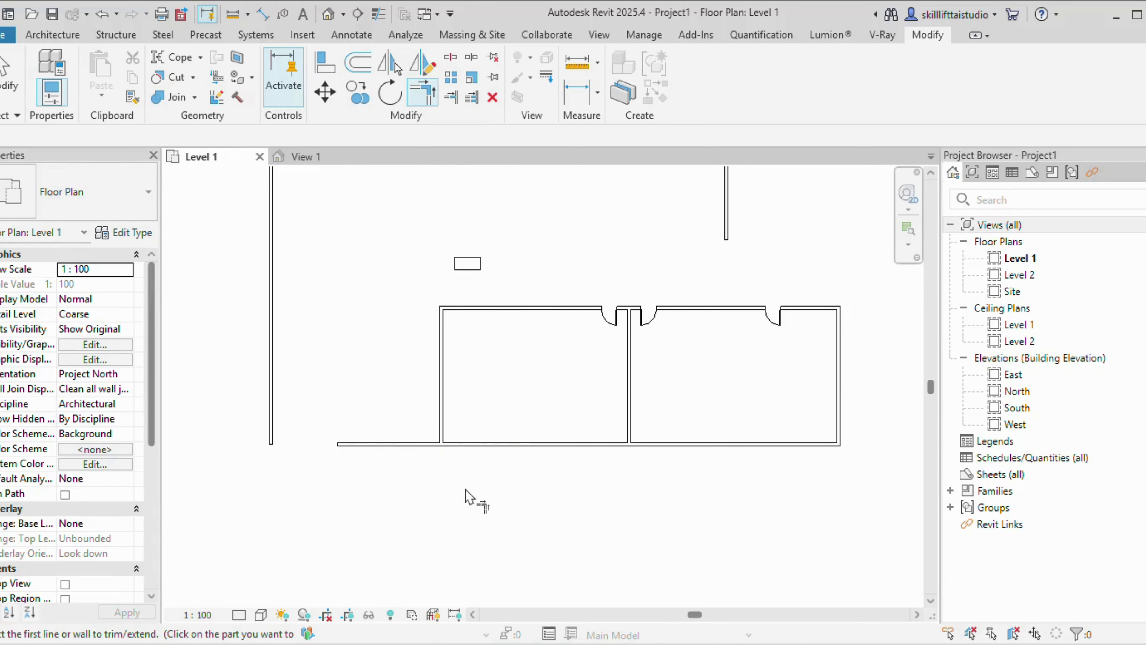
Try to trim the left room's bottom wall to a corner with its left wall using Trim/Extend to Corner
key("Escape")
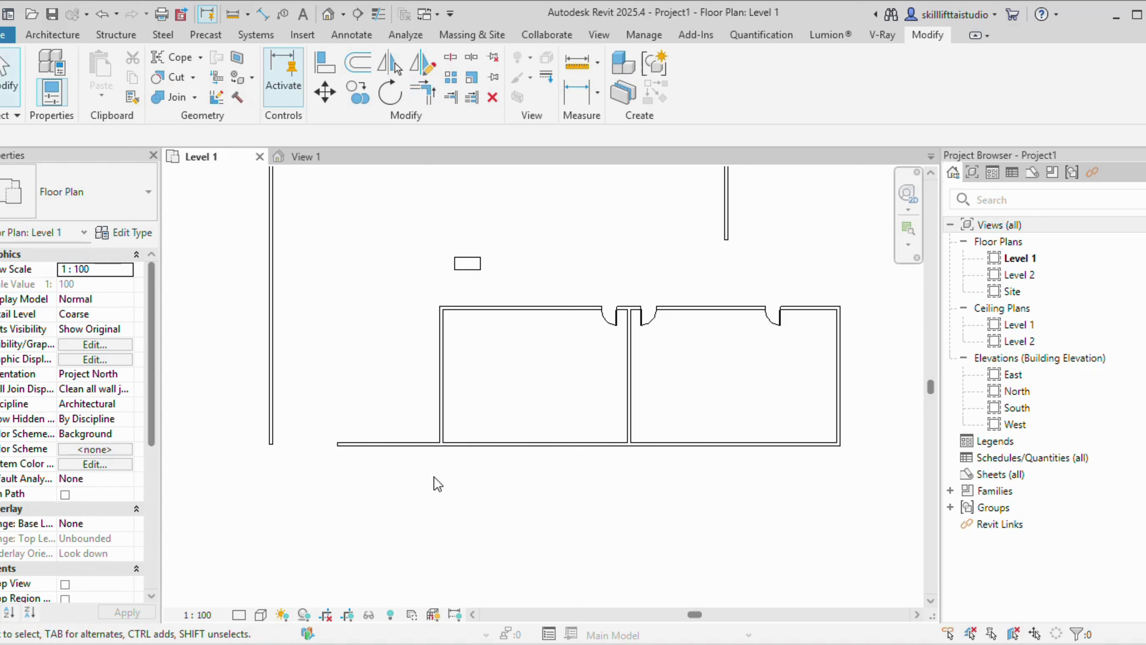
left_click(422, 93)
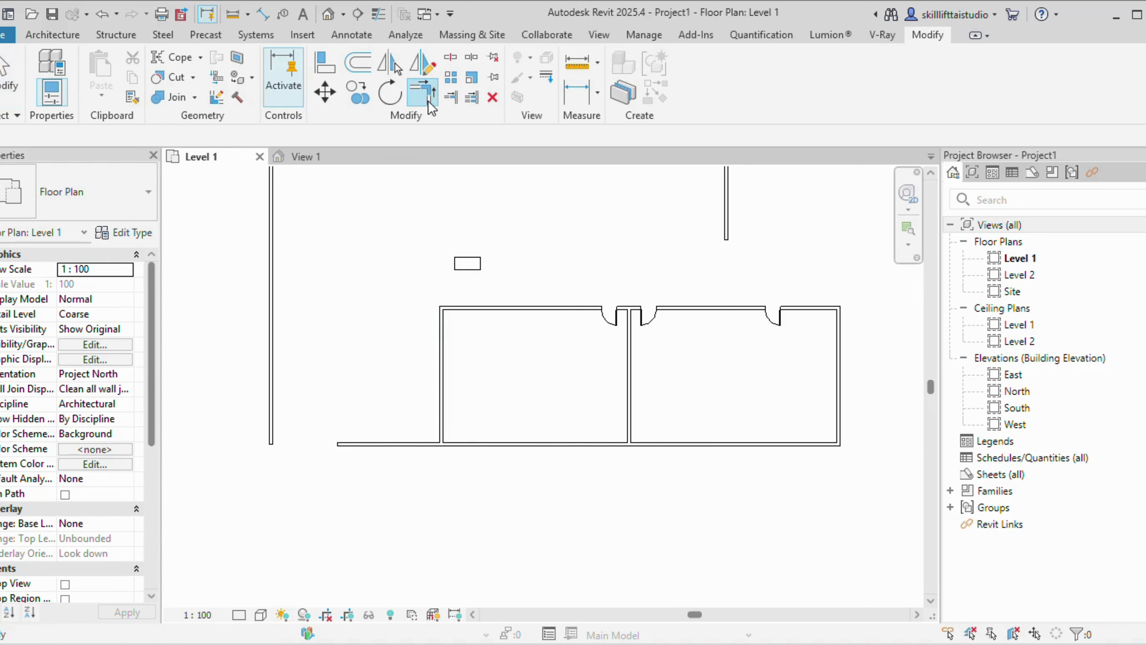
left_click(442, 409)
left_click(473, 445)
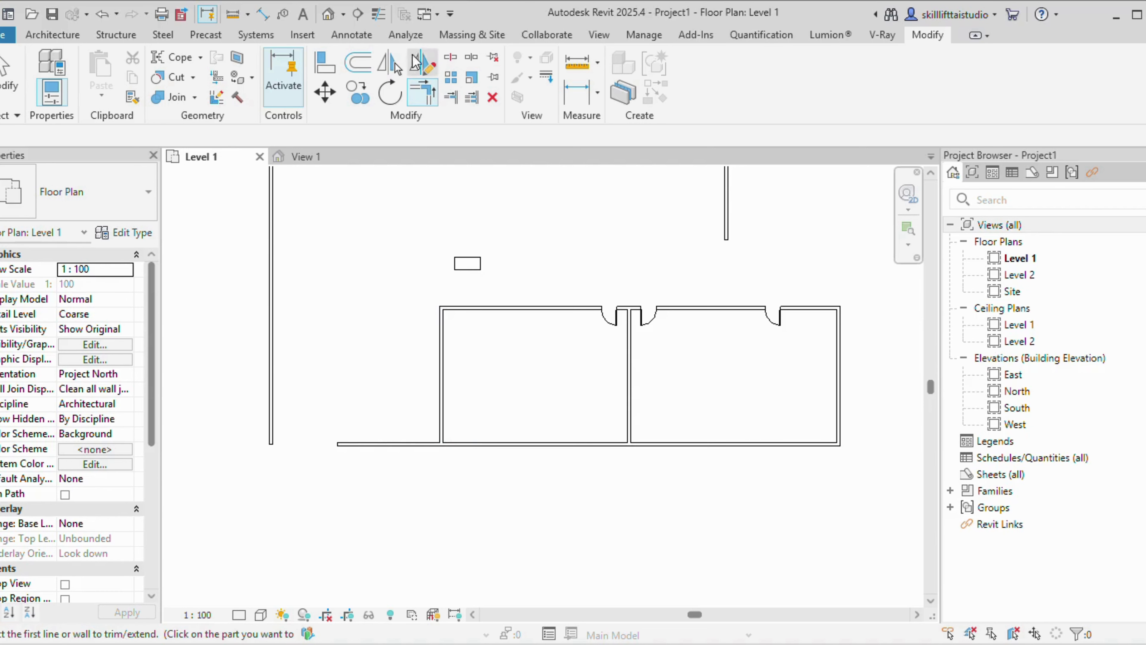
left_click(440, 429)
left_click(468, 449)
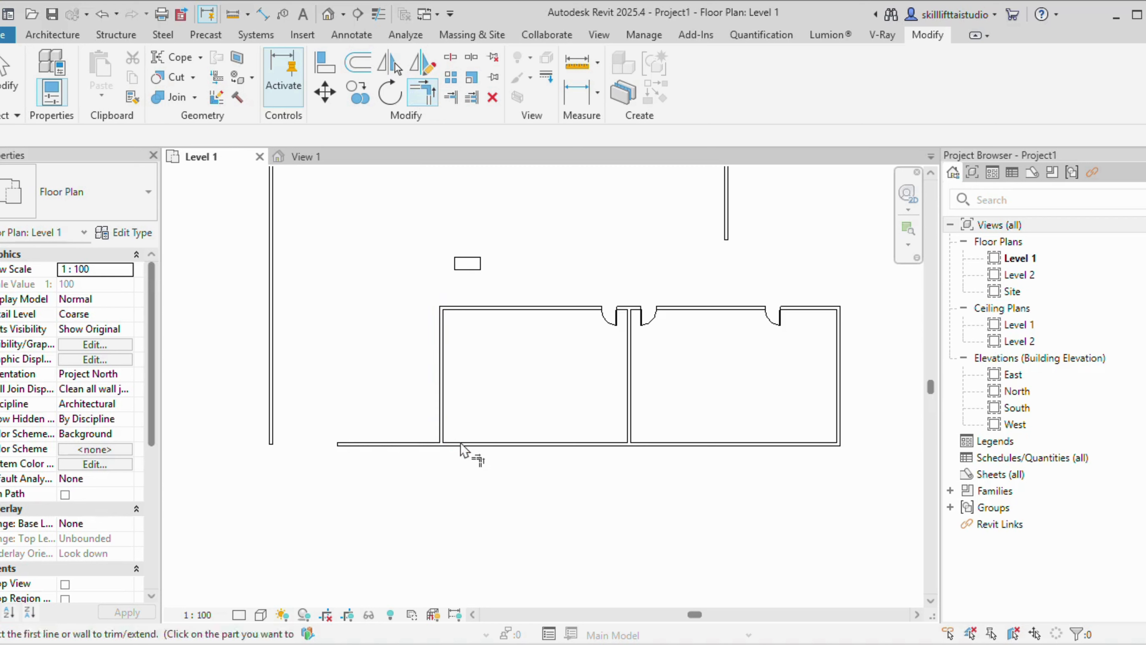
key("Escape")
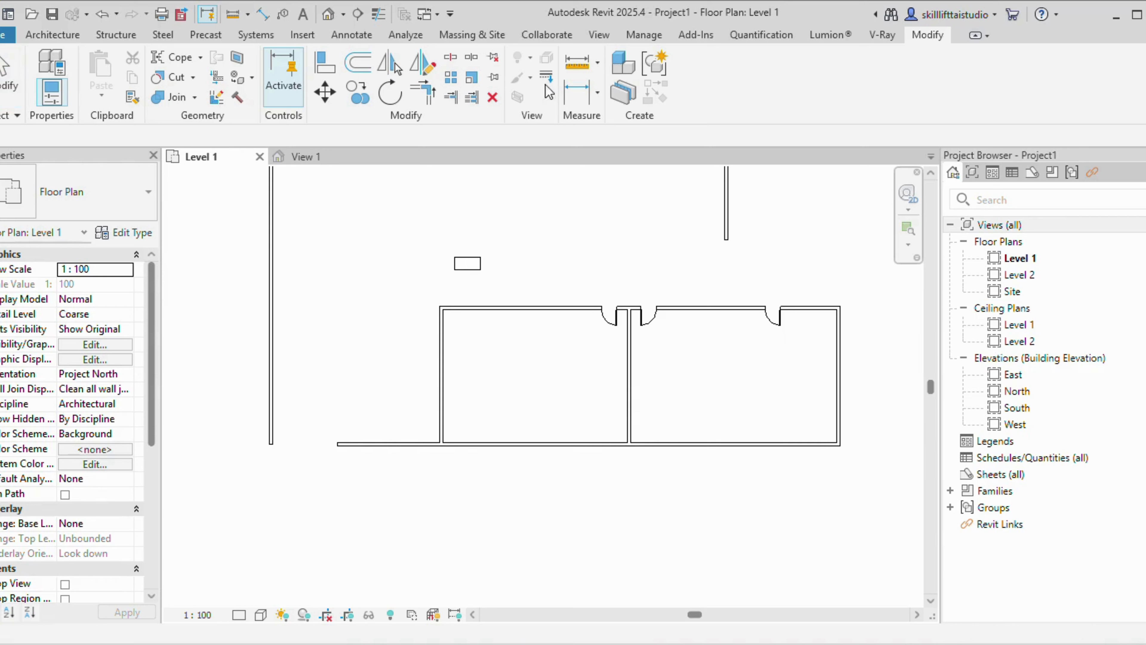
Extend the right piece of the left room's bottom wall to the left wall as a corner, and undo the extension
scroll(375, 271, "down", 3)
scroll(376, 271, "up", 3)
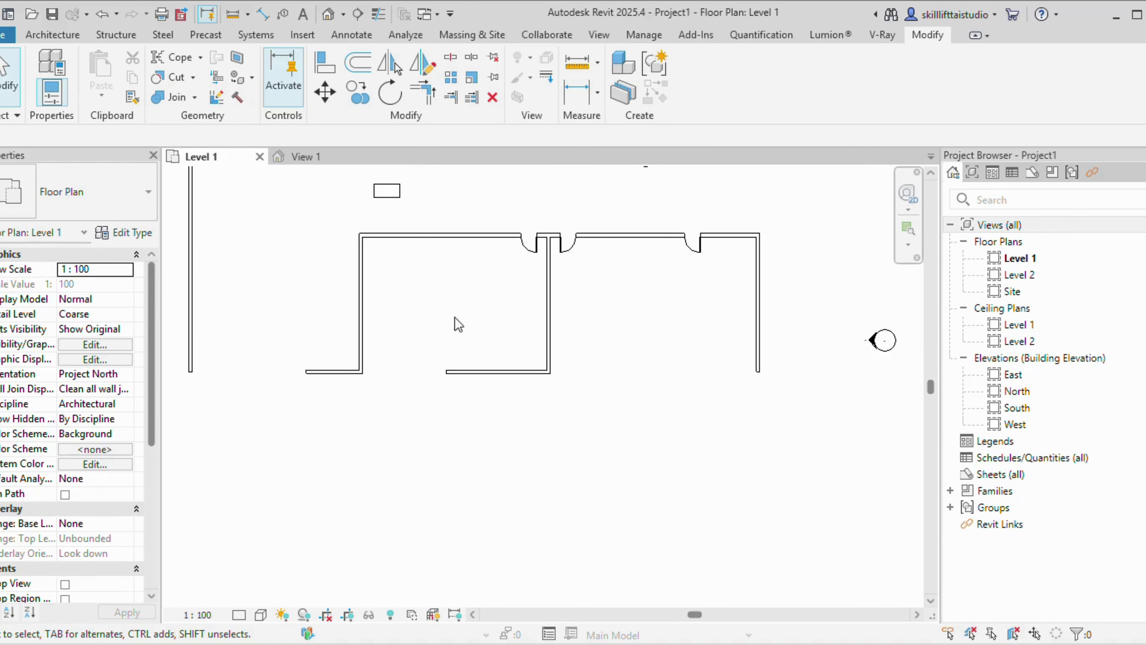
scroll(444, 331, "up", 1)
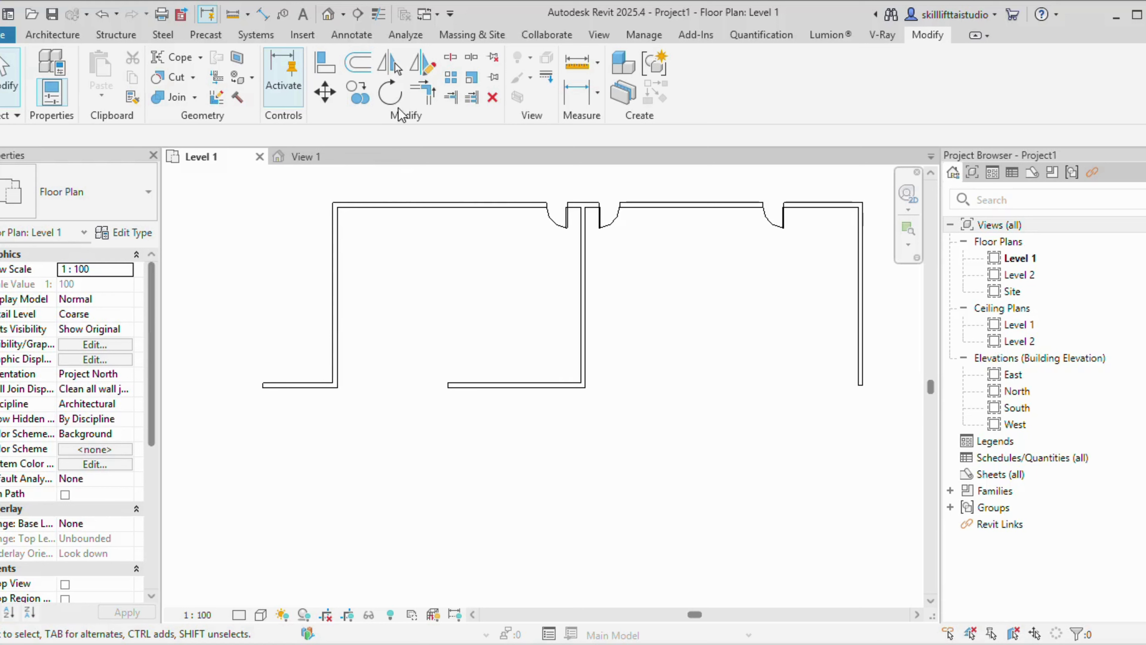
left_click(426, 98)
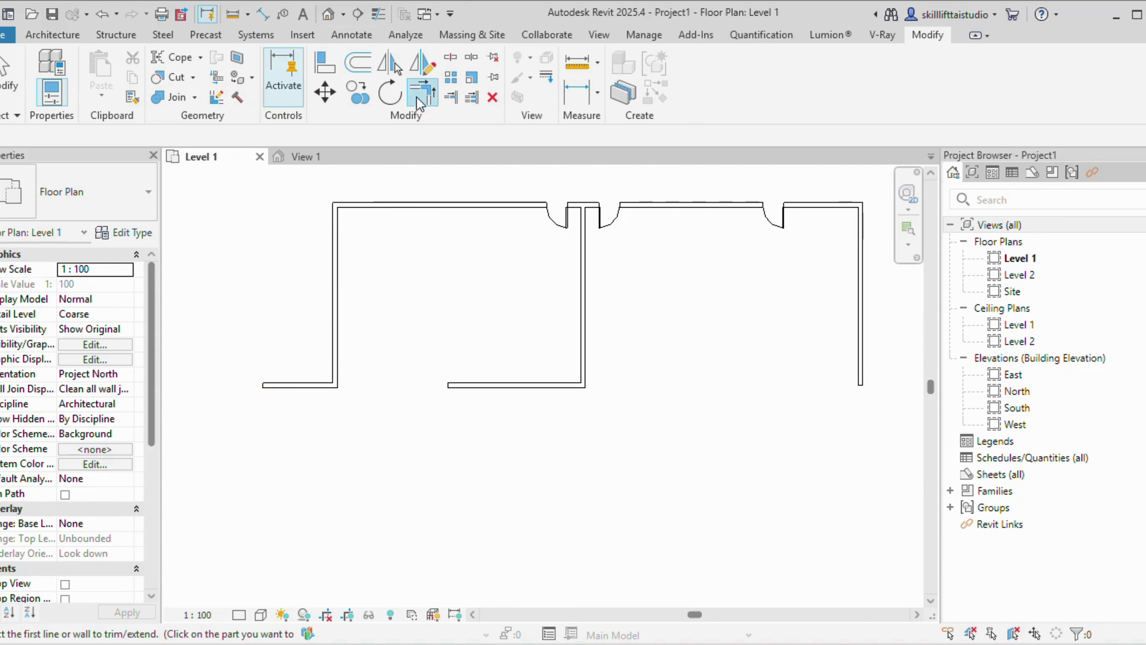
left_click(344, 353)
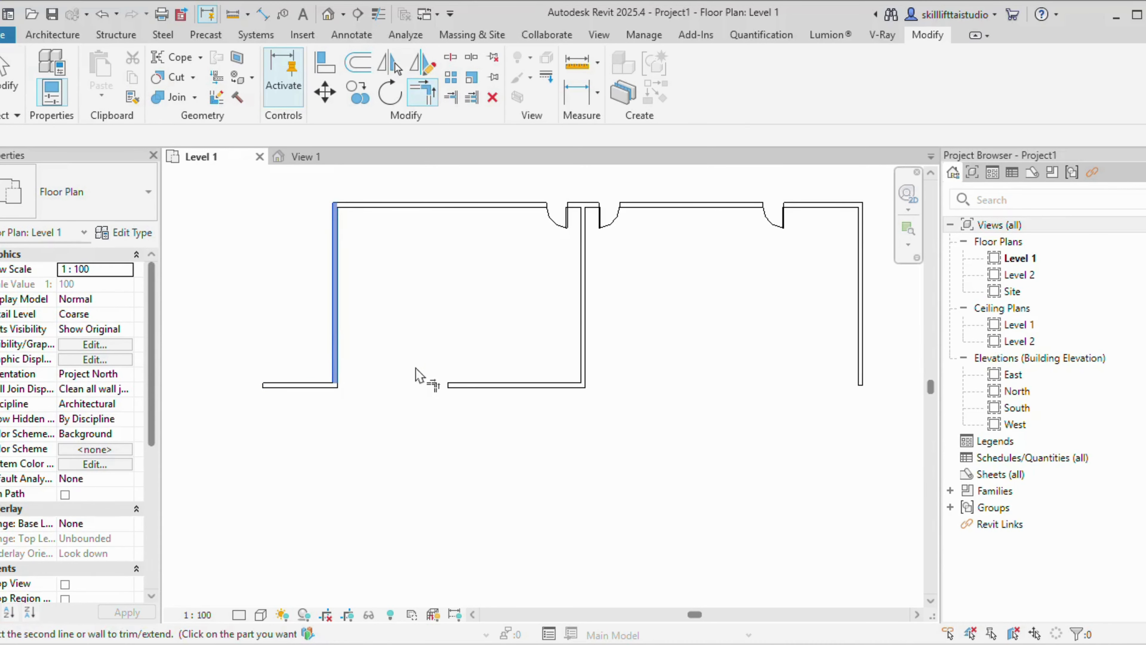
left_click(474, 386)
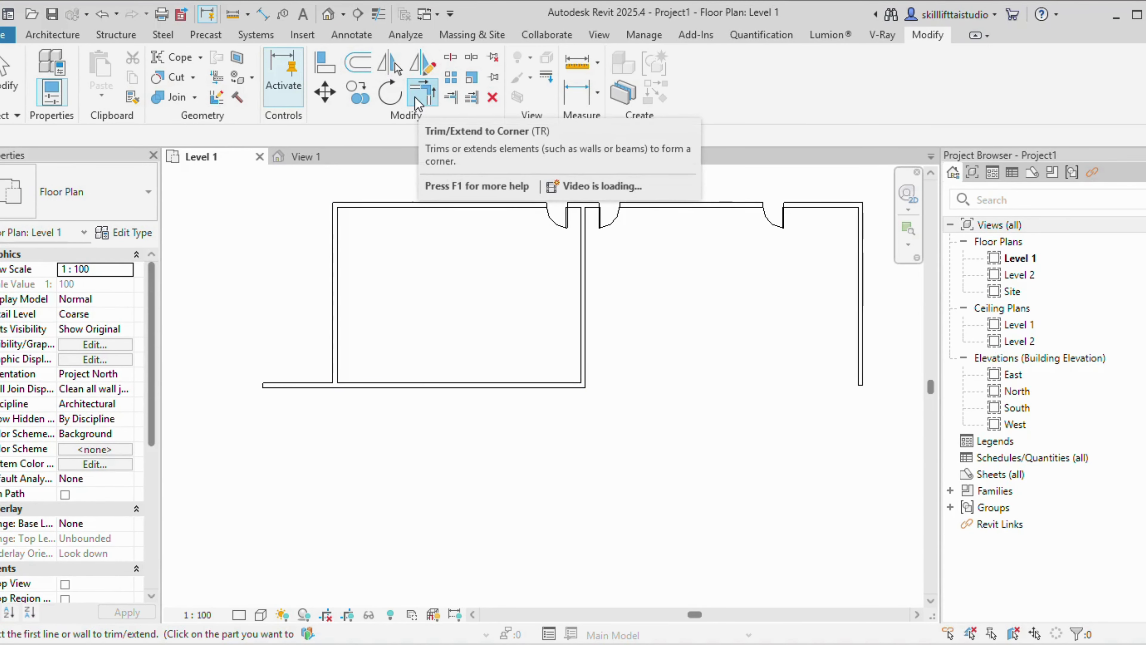
key("ctrl+z")
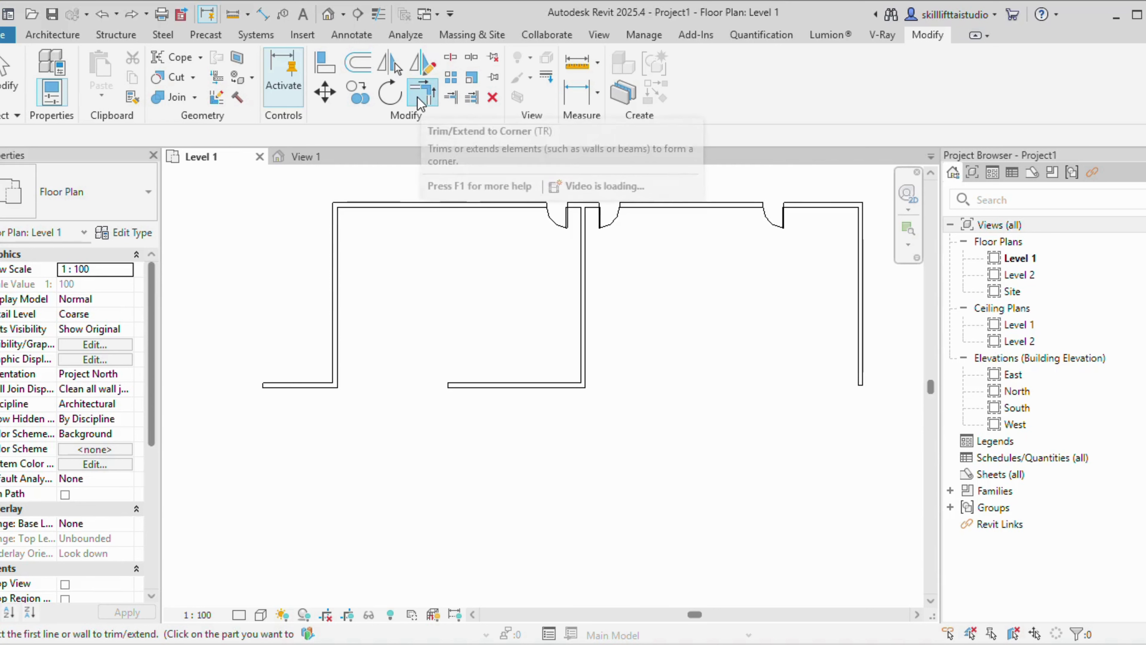
Extend the right piece of the left room's bottom wall to its left wall with Trim/Extend to Corner
left_click(342, 361)
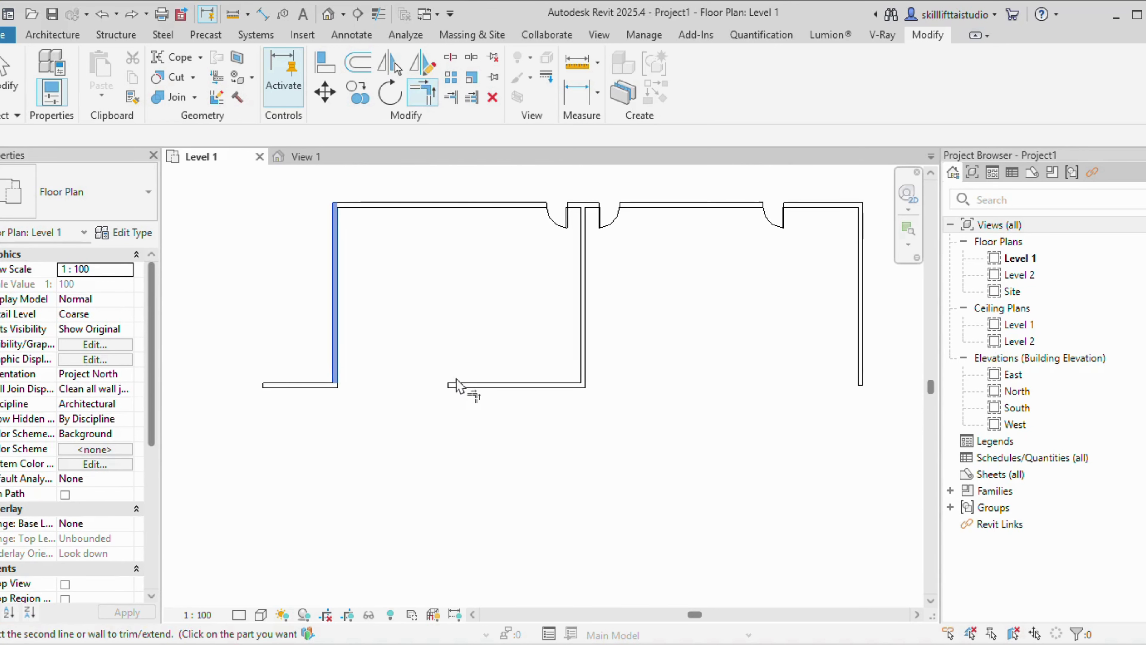
left_click(458, 384)
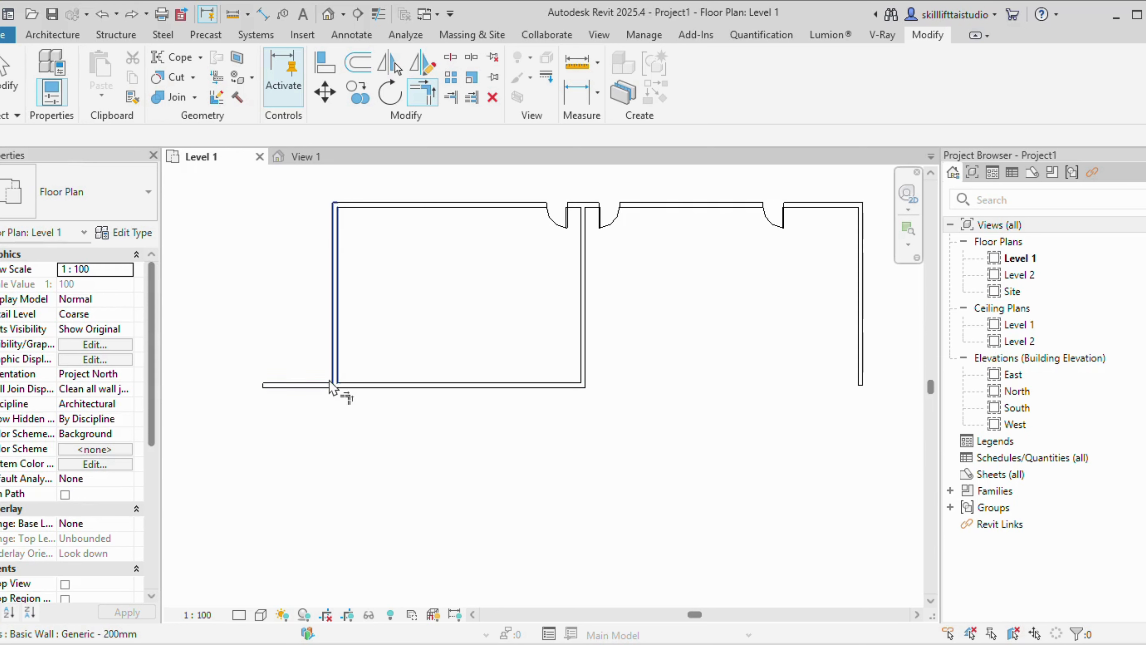
left_click(315, 385)
key("Escape")
key("Escape")
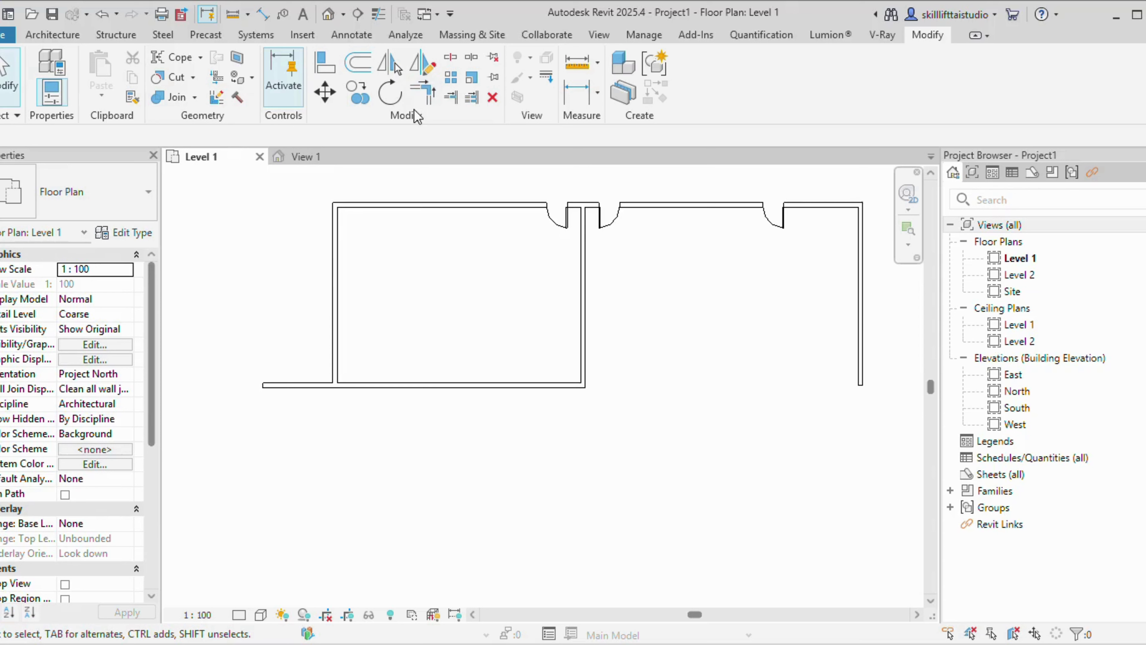
Try to trim away the overhang outside the left room by cornering its left and bottom walls
left_click(422, 96)
left_click(338, 318)
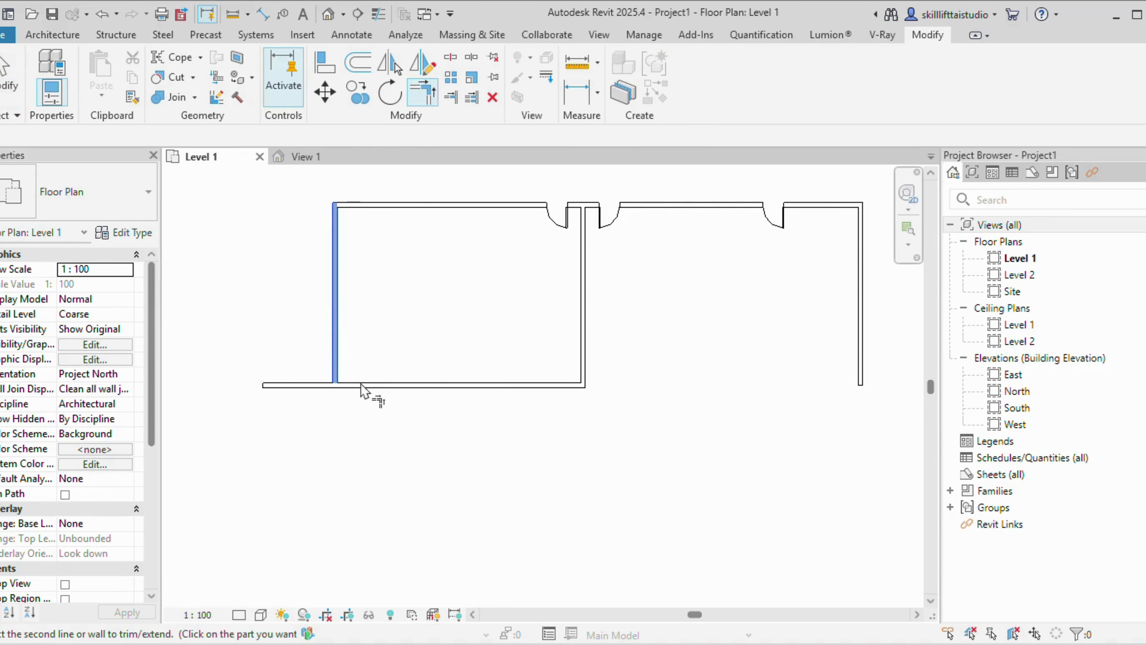
left_click(363, 387)
key("Escape")
key("Escape")
Delete the separate overhanging bottom wall piece and stretch the room's bottom wall past the left wall to about 12000 mm long
left_click(320, 386)
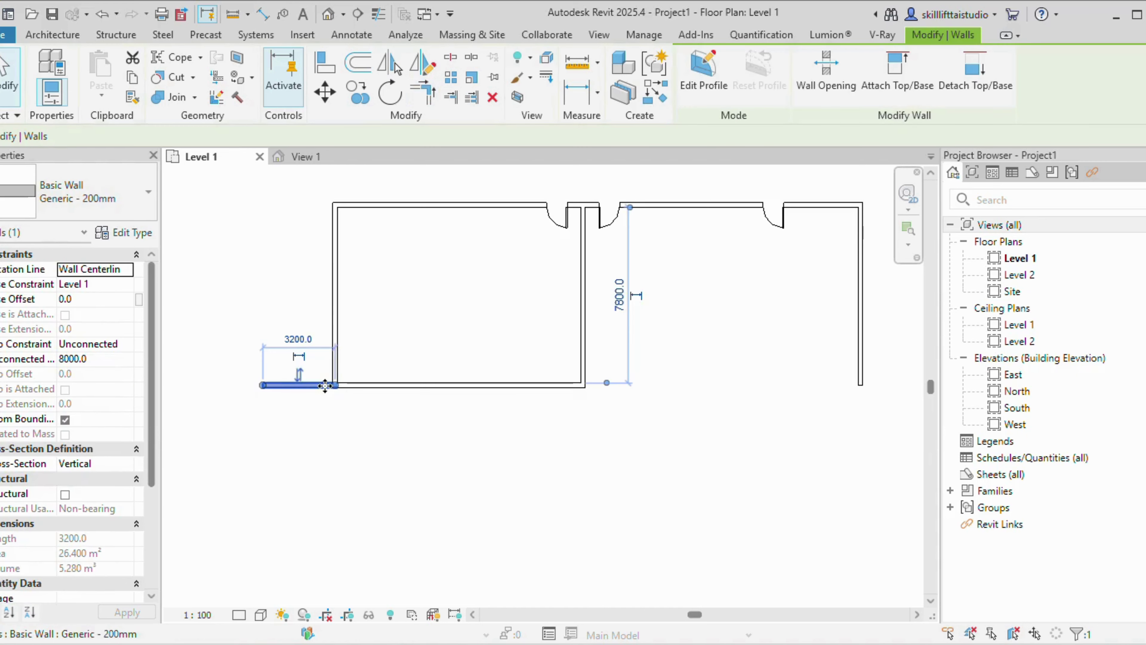
scroll(325, 385, "up", 3)
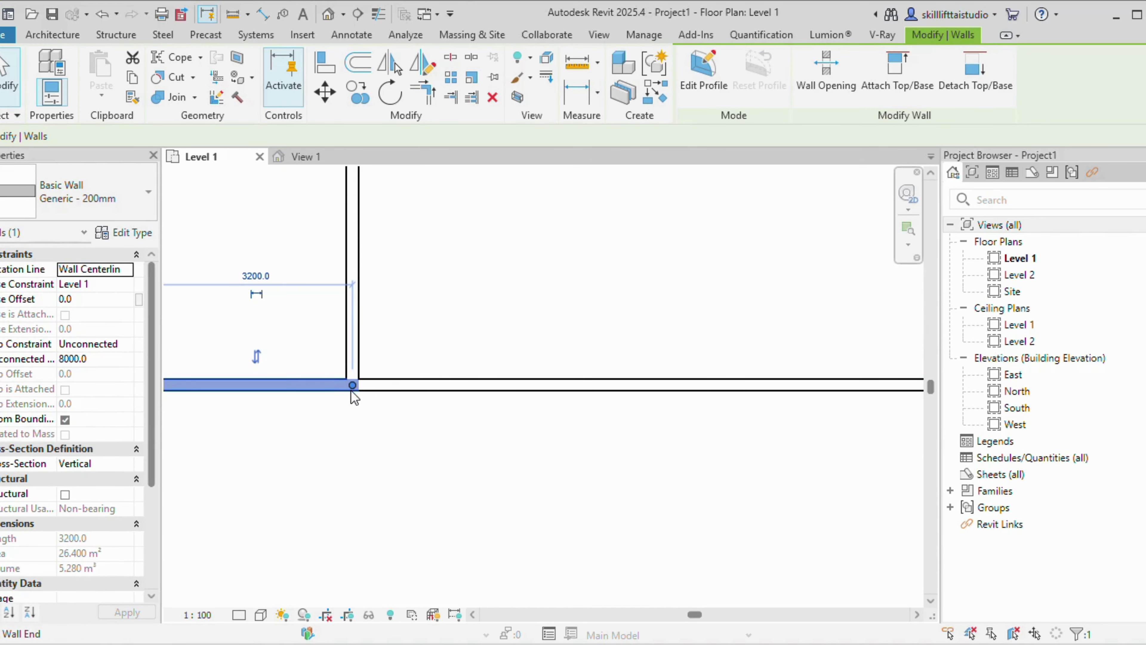
key("Delete")
left_click(364, 390)
left_click_drag(353, 385, 291, 385)
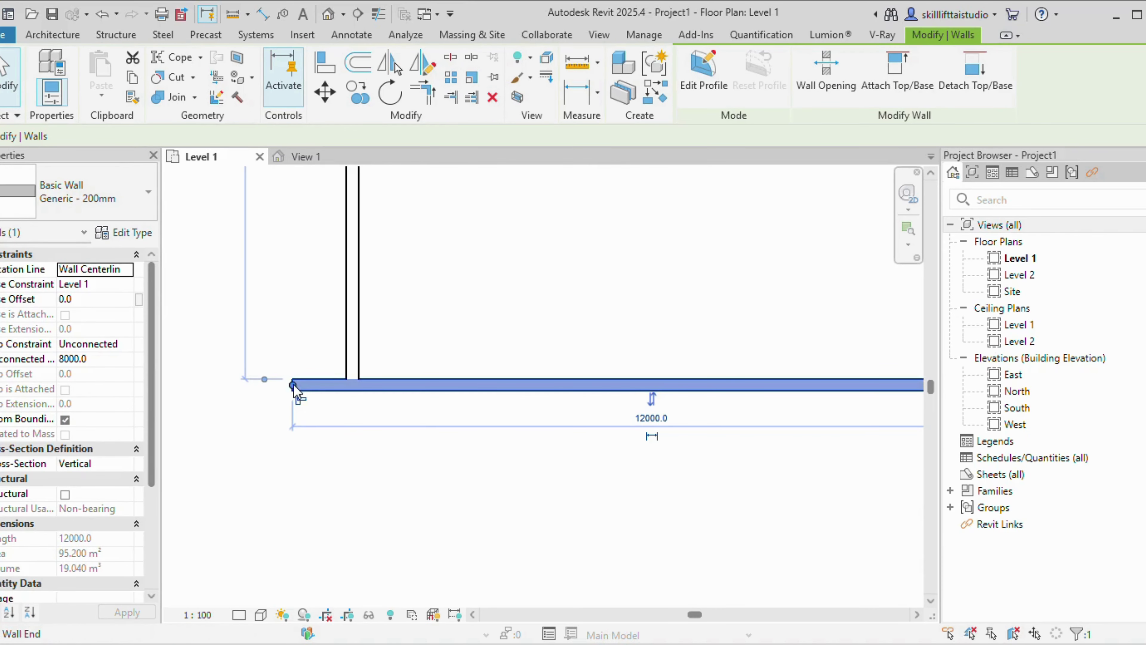
left_click(346, 522)
scroll(376, 497, "down", 3)
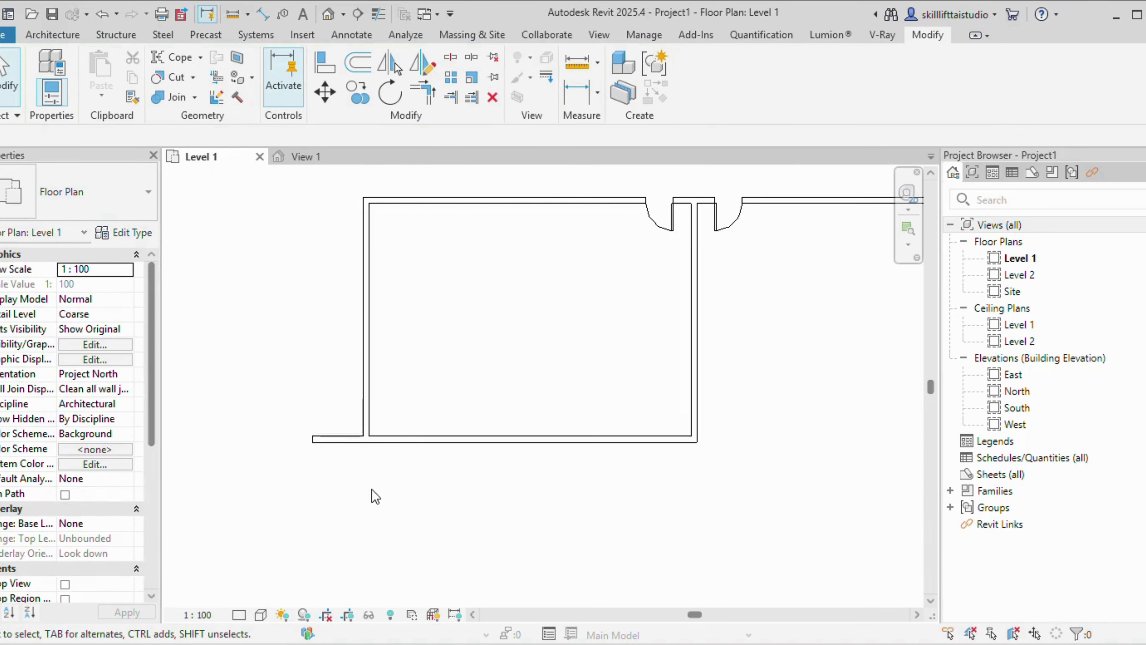
Trim the bottom wall's overhang to a corner with the left room's left wall, and undo the trim
scroll(347, 443, "up", 1)
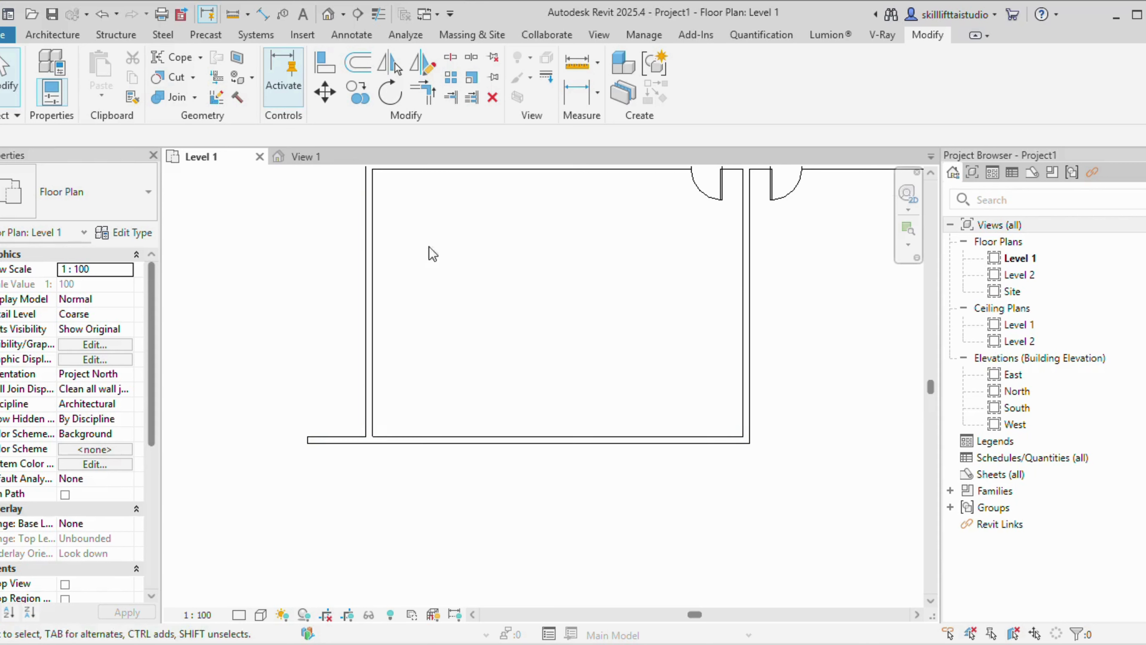
left_click(422, 92)
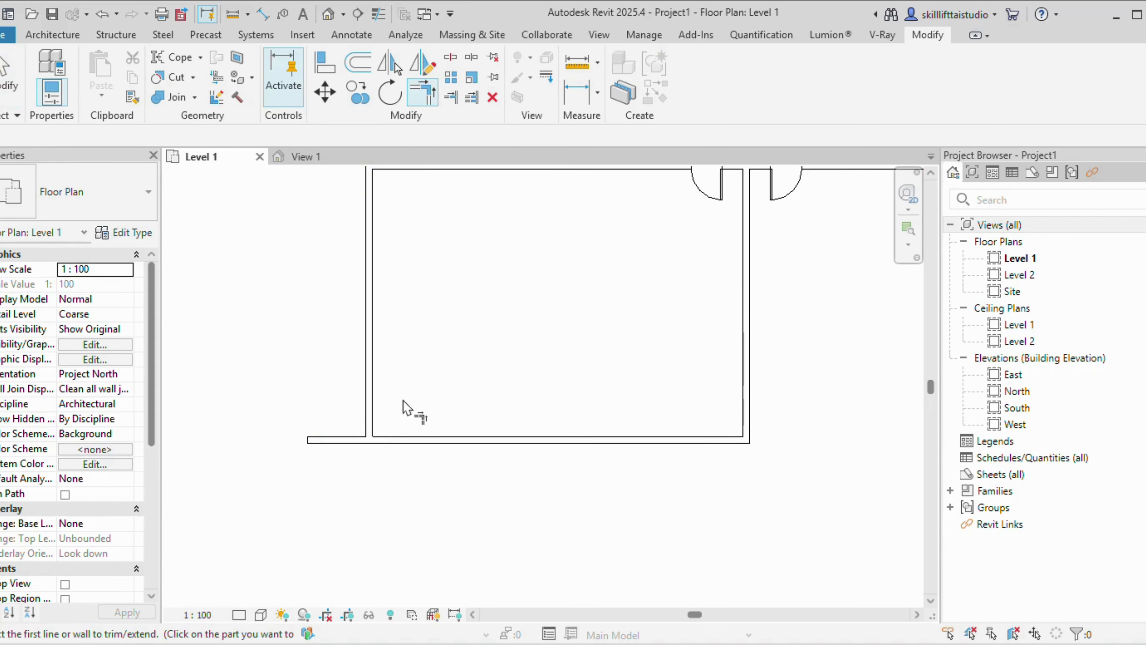
scroll(406, 408, "up", 1)
scroll(455, 406, "down", 1)
middle_click_drag(454, 405, 459, 455)
scroll(460, 420, "up", 1)
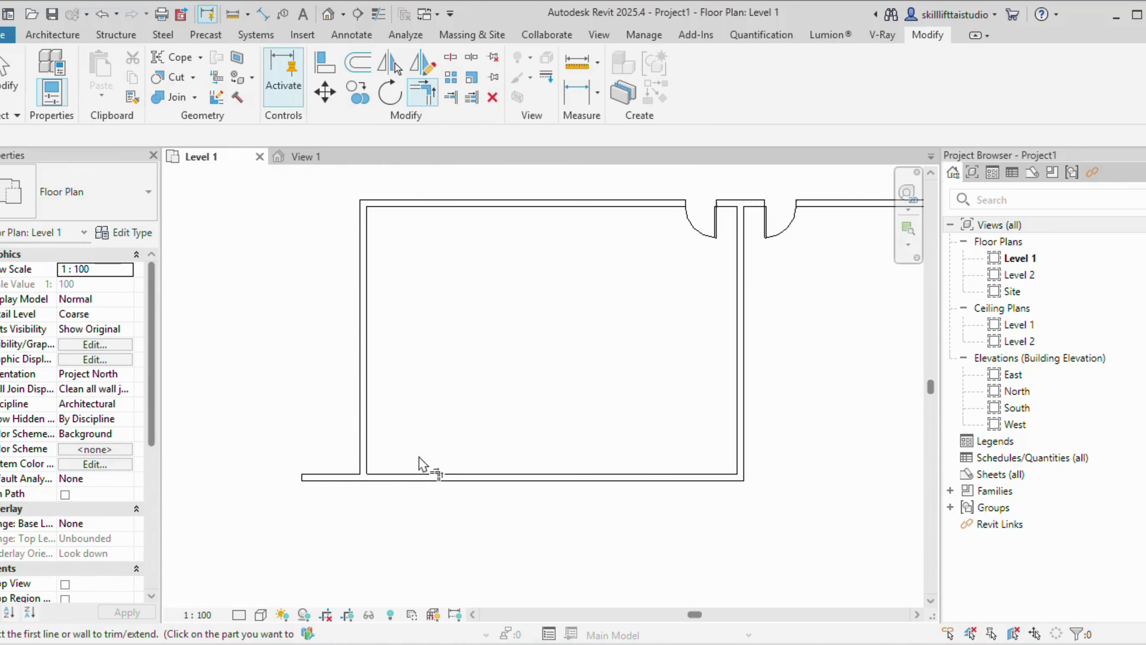
left_click(370, 453)
left_click(399, 478)
key("Escape")
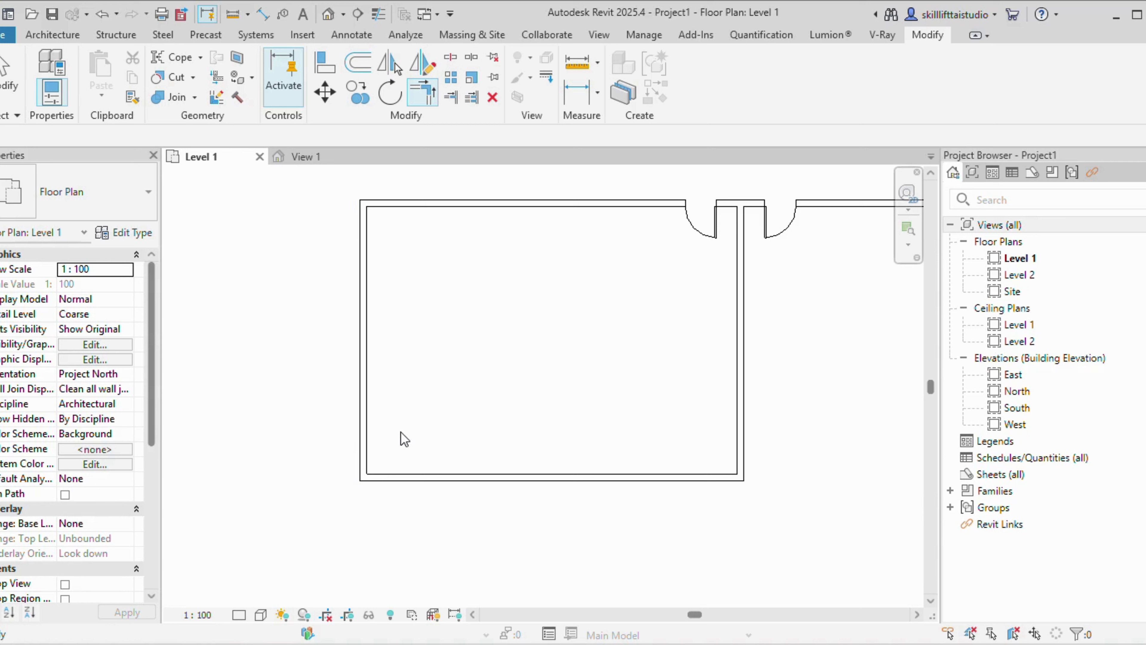
key("ctrl+z")
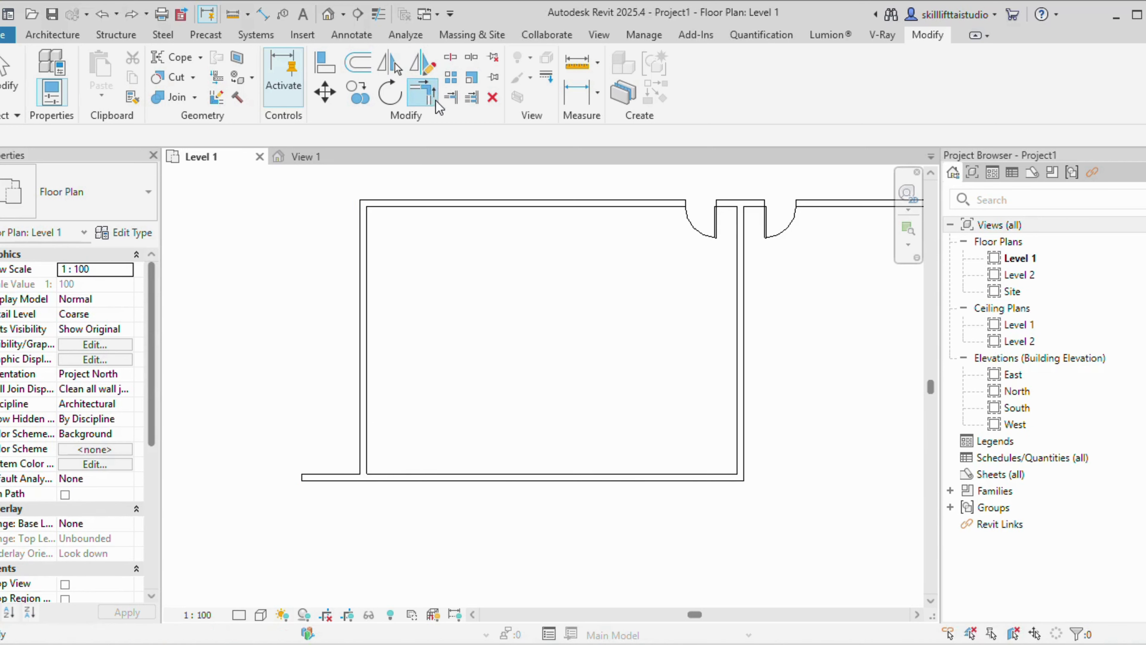
Trim the left room's left and bottom walls to a corner, keeping the bottom wall's portion inside the room
left_click(437, 102)
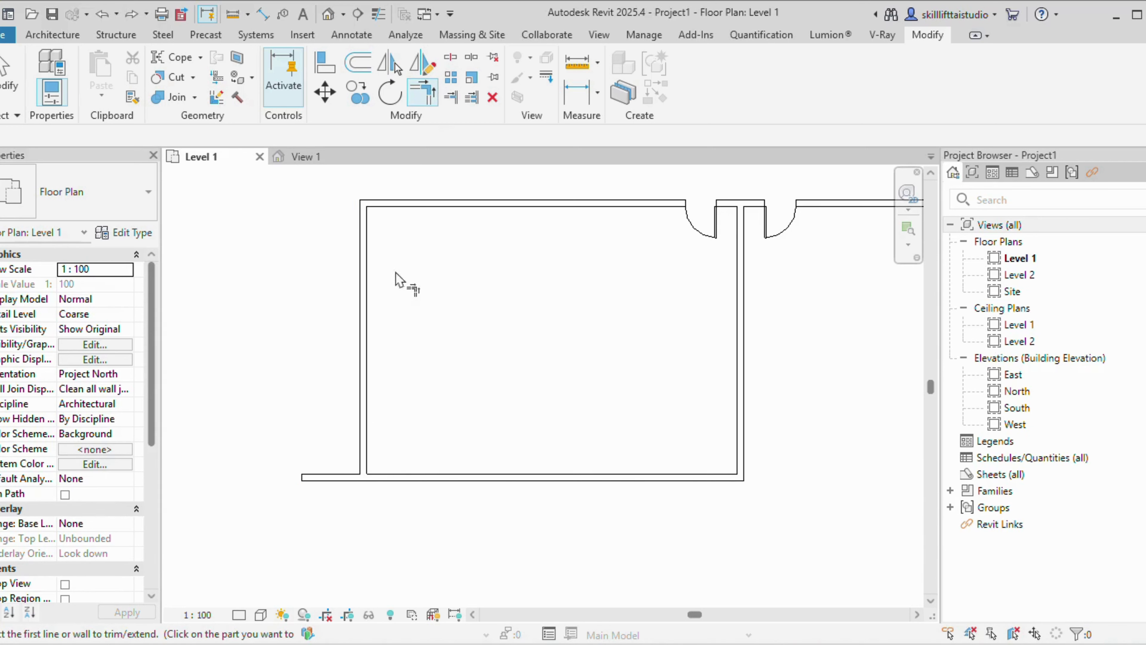
left_click(369, 458)
left_click(419, 480)
scroll(525, 397, "down", 3)
middle_click_drag(524, 397, 454, 386)
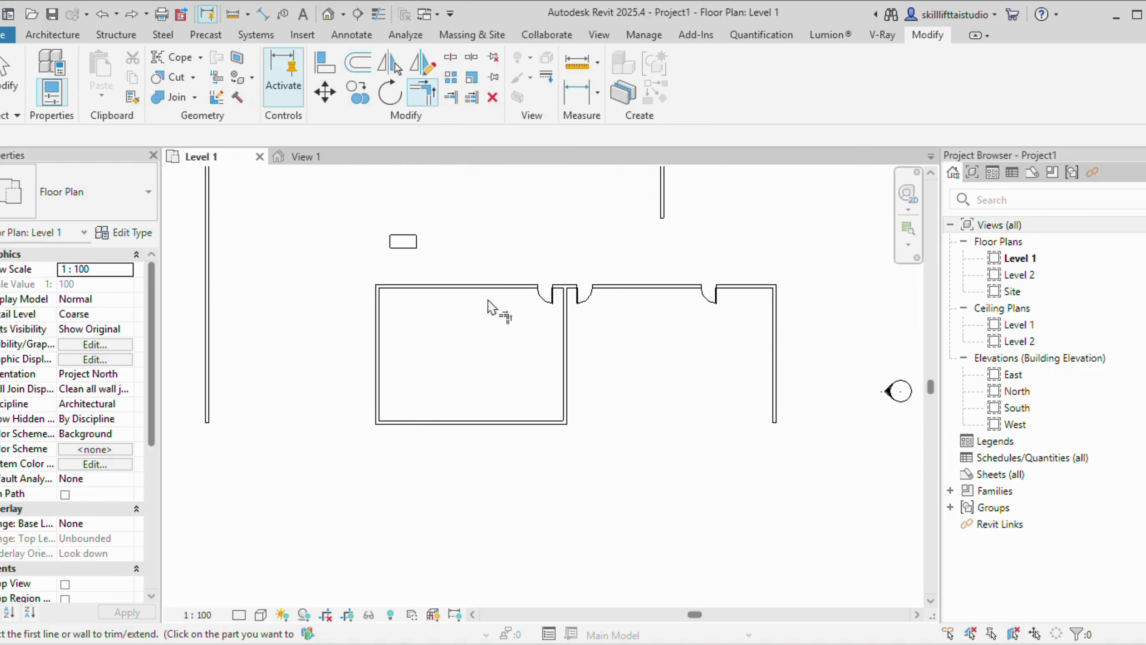
scroll(479, 280, "up", 2)
scroll(316, 475, "up", 1)
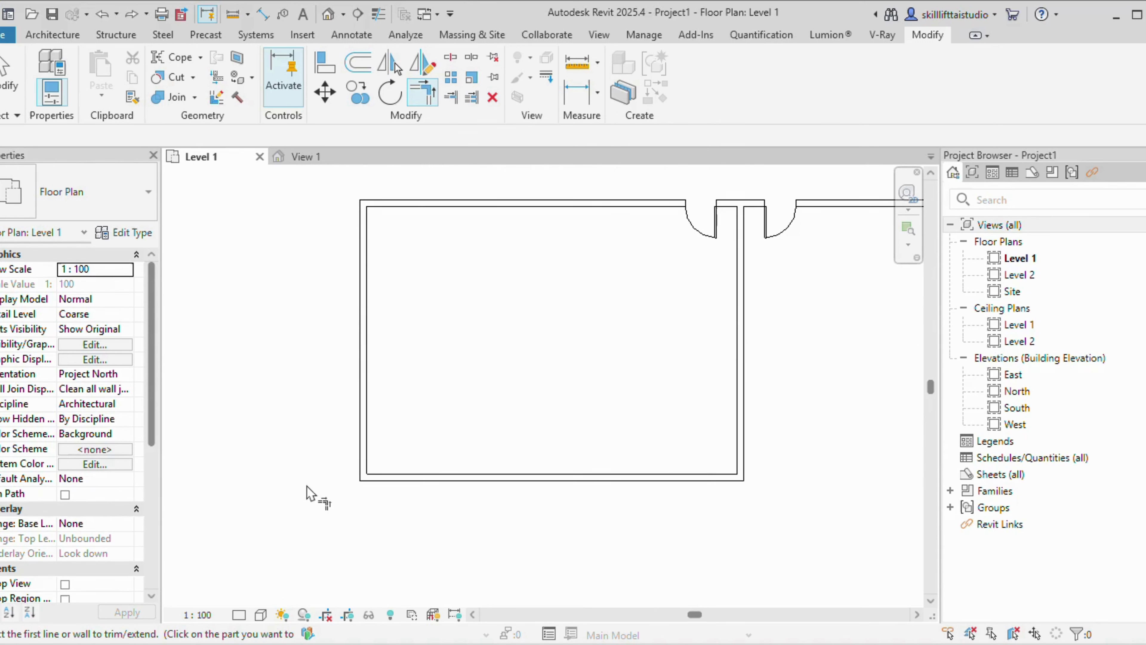
scroll(530, 394, "down", 3)
middle_click_drag(520, 397, 465, 389)
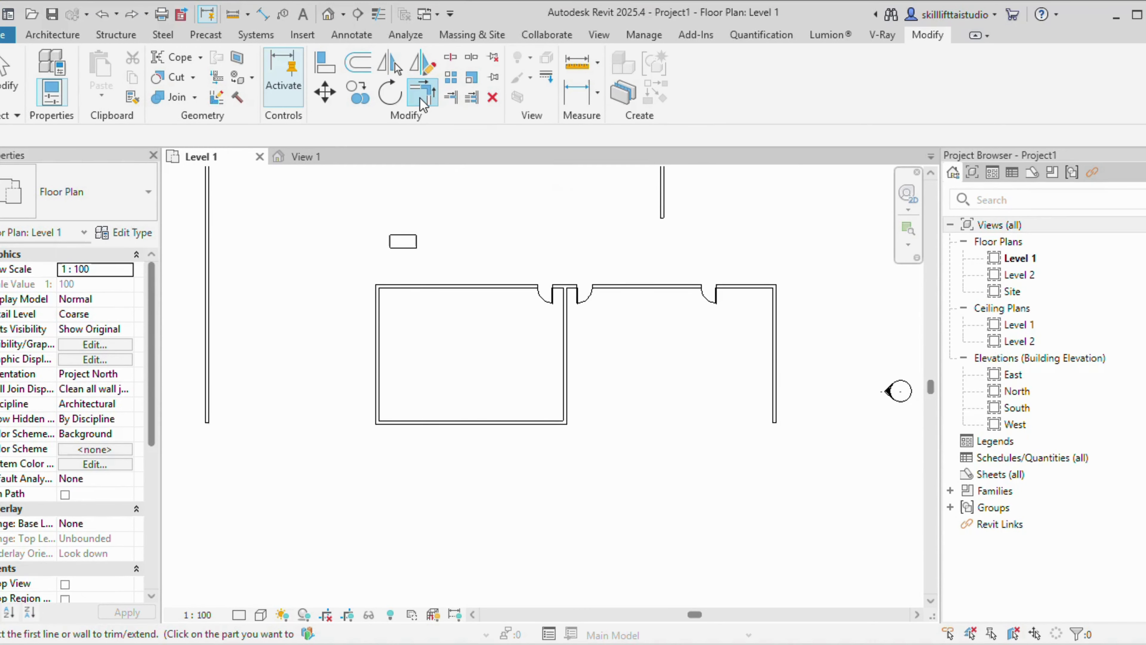
Split the left room's top wall with Split Element about 4500 mm from its left end
scroll(463, 246, "up", 1)
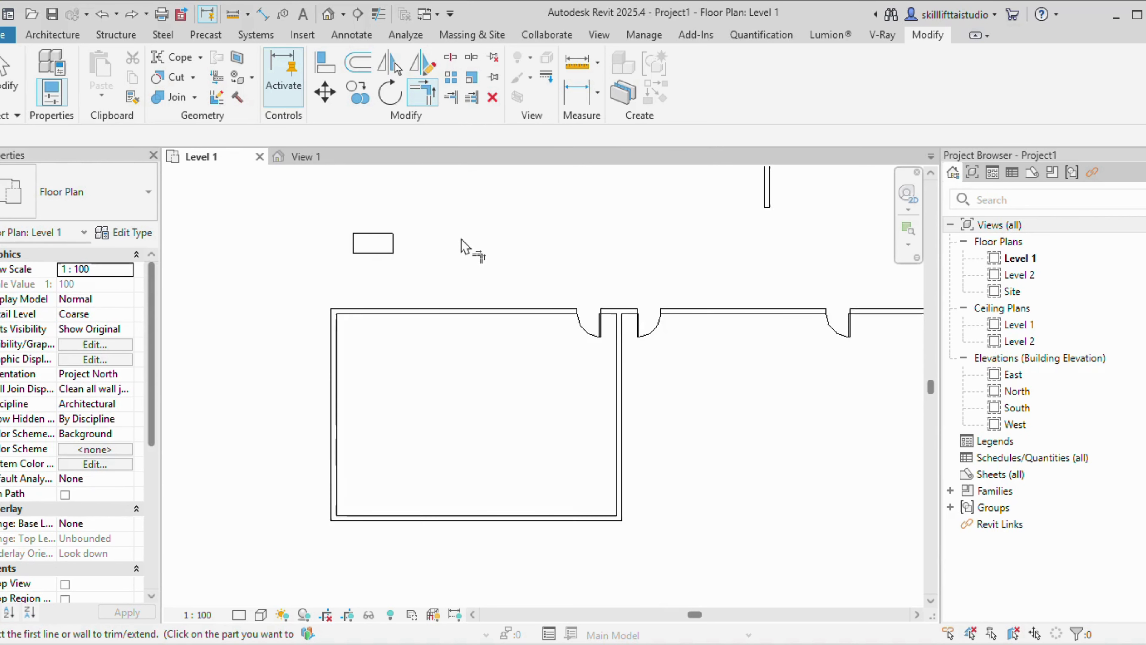
scroll(465, 246, "up", 1)
middle_click_drag(497, 241, 486, 289)
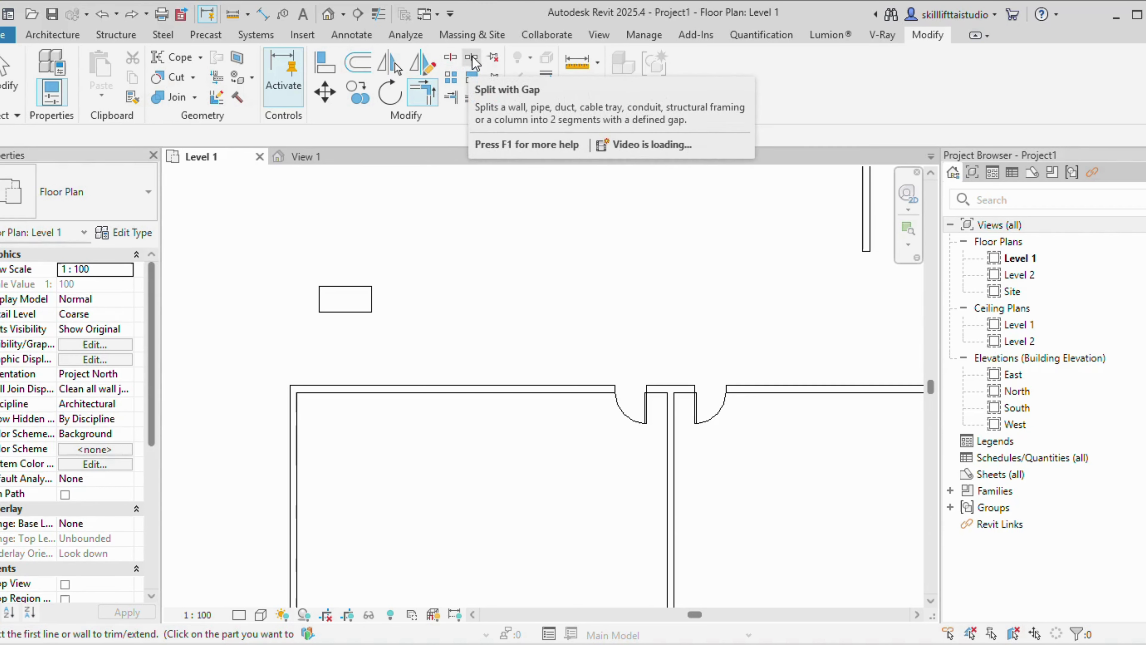
left_click(451, 57)
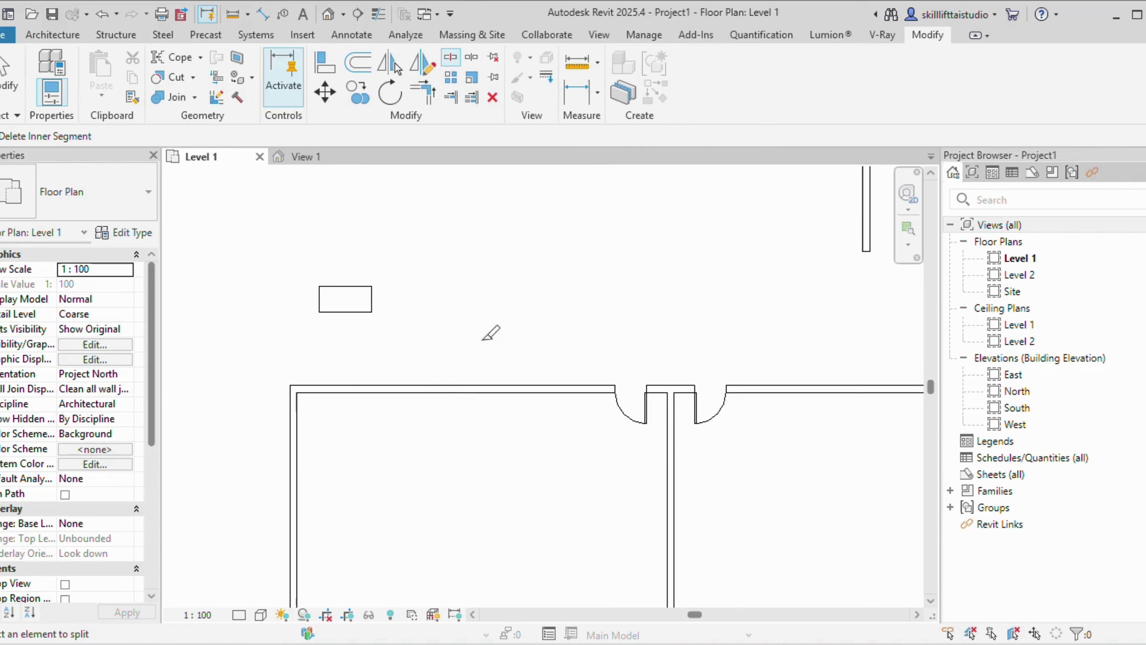
scroll(454, 377, "up", 1)
scroll(452, 382, "up", 2)
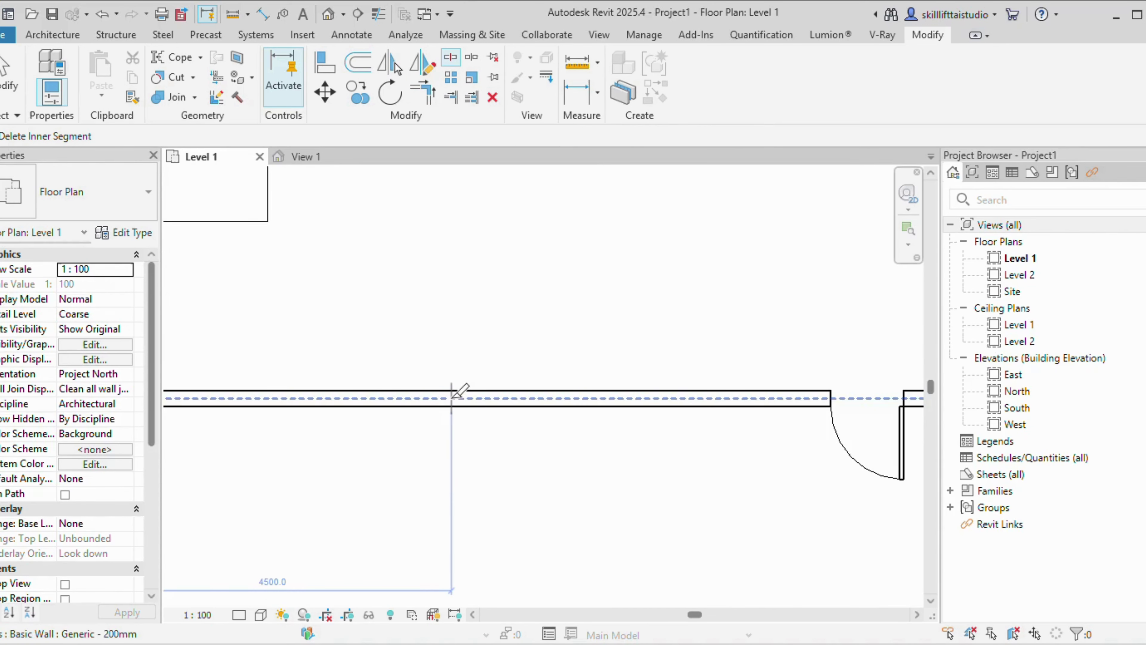
scroll(420, 414, "down", 2)
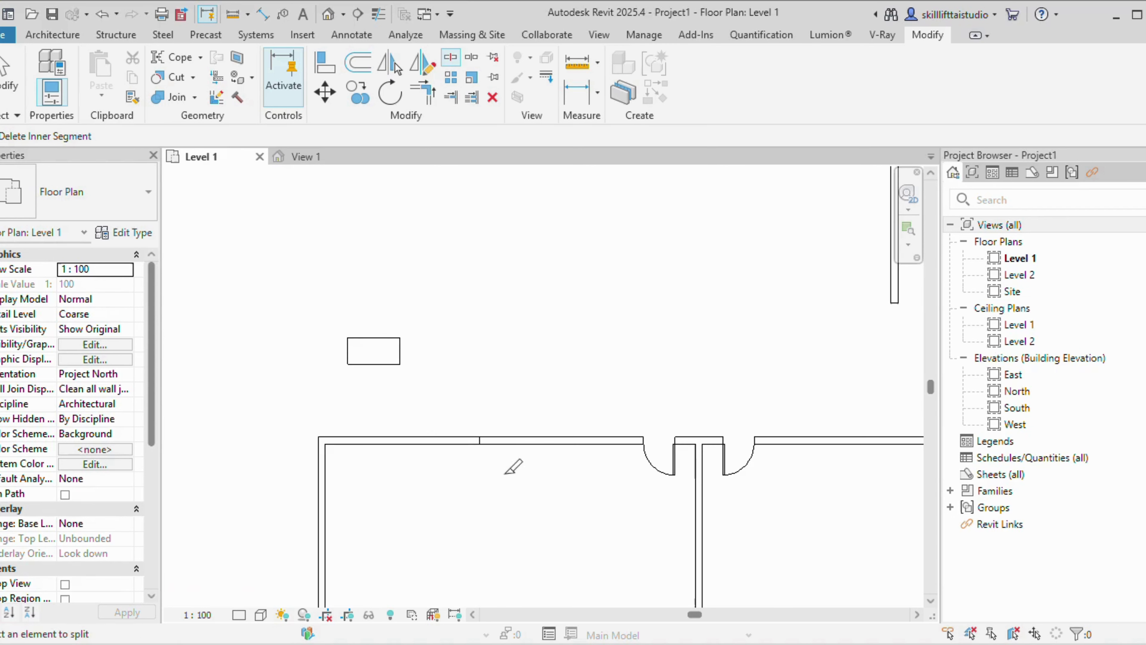
Undo the split of the left room's top wall and the corner trim of its bottom wall
key("Escape")
scroll(532, 485, "up", 2)
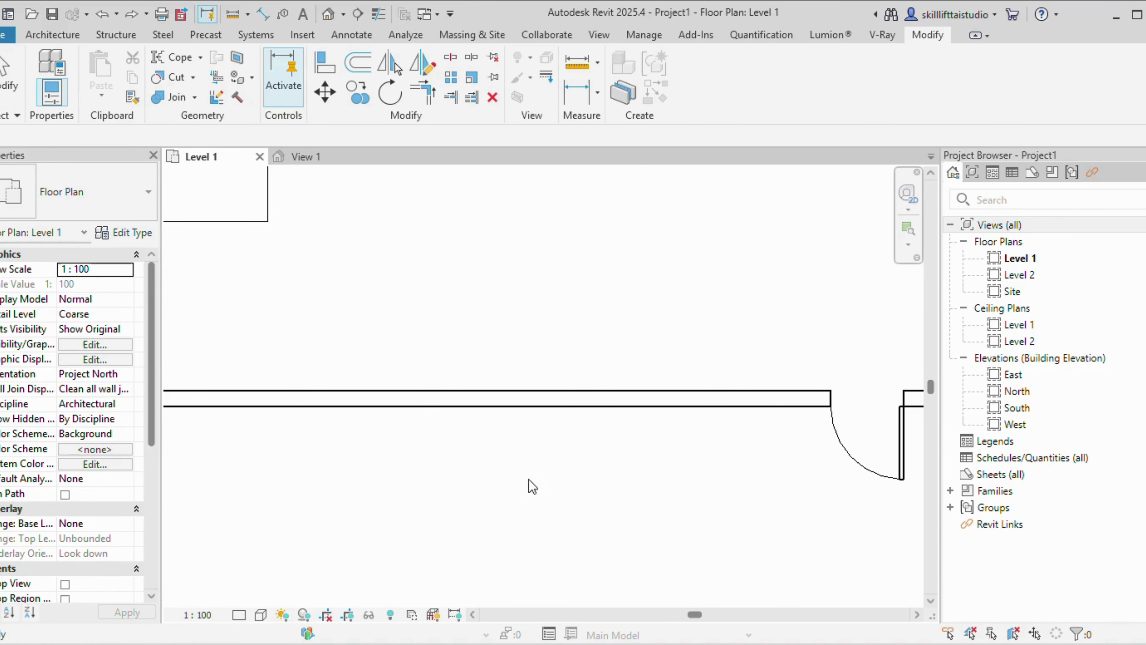
scroll(530, 472, "down", 3)
middle_click_drag(529, 470, 534, 410)
scroll(568, 290, "up", 4)
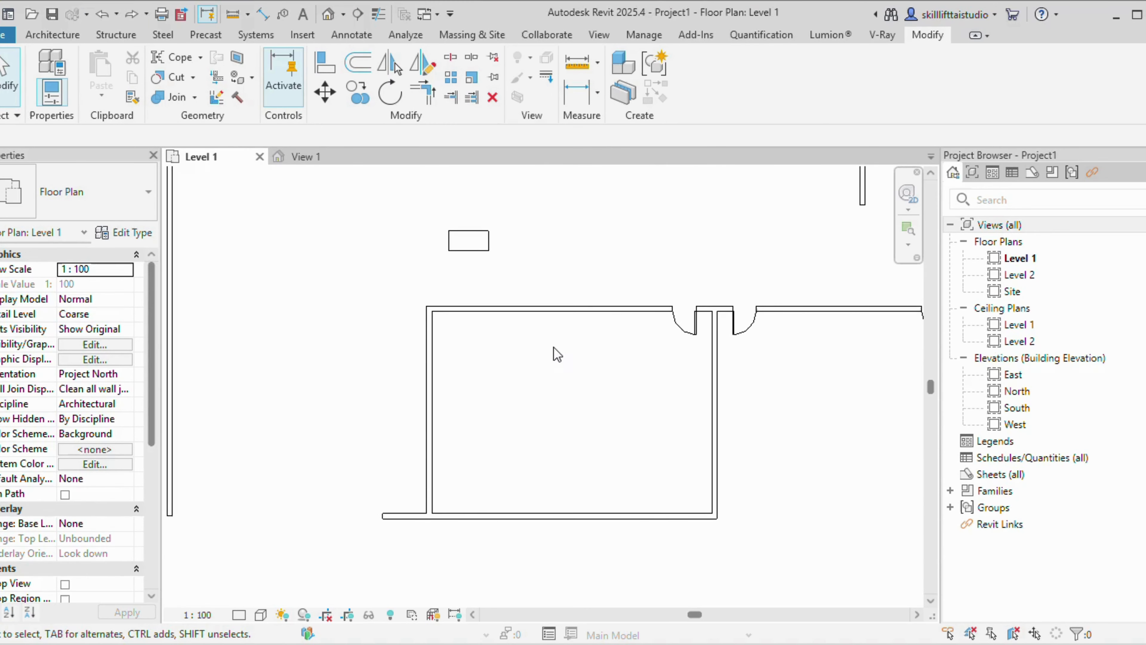
Split the left room's left wall about 4000 mm from its top end with Split Element, and select each resulting segment
left_click(428, 436)
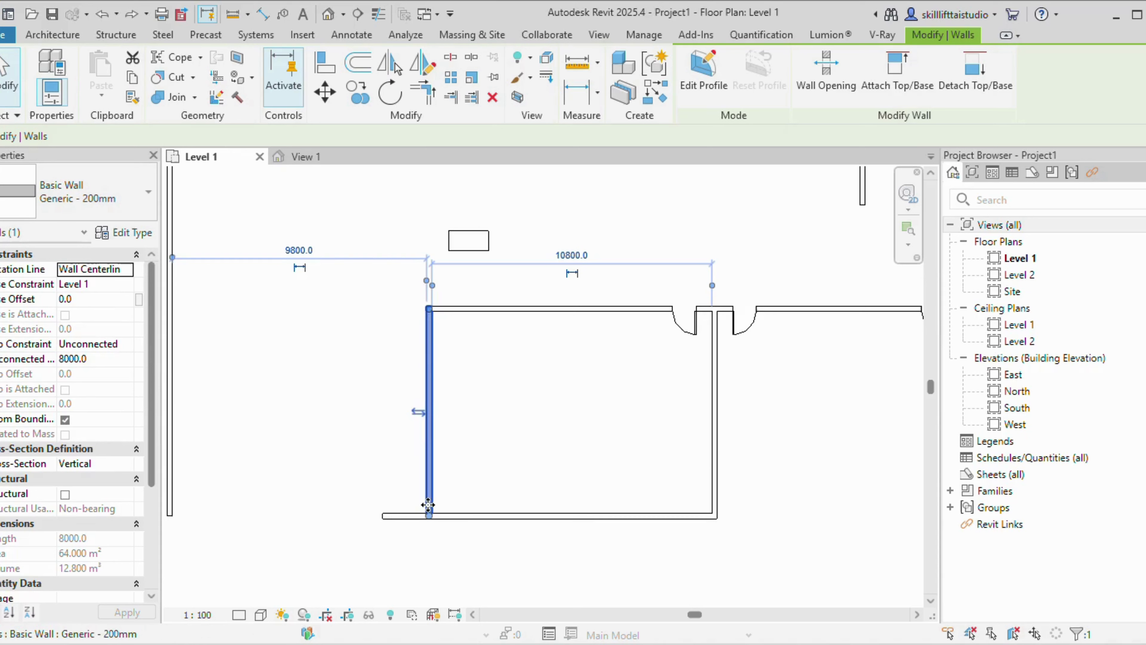
key("Escape")
left_click(449, 56)
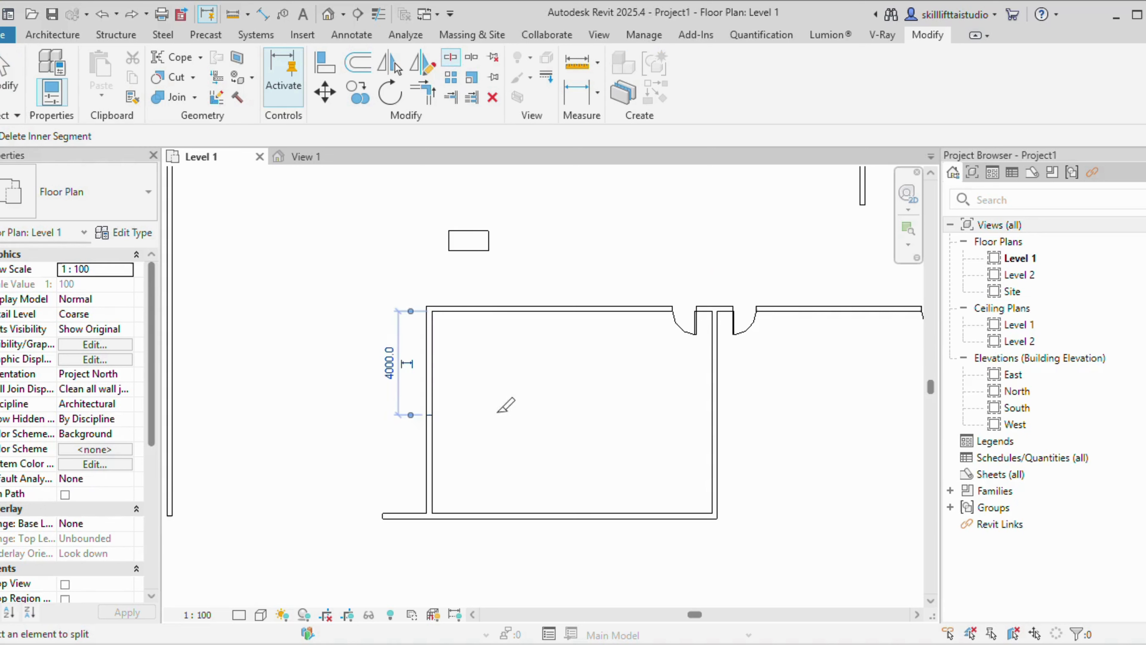
left_click(430, 413)
key("Escape")
left_click(428, 389)
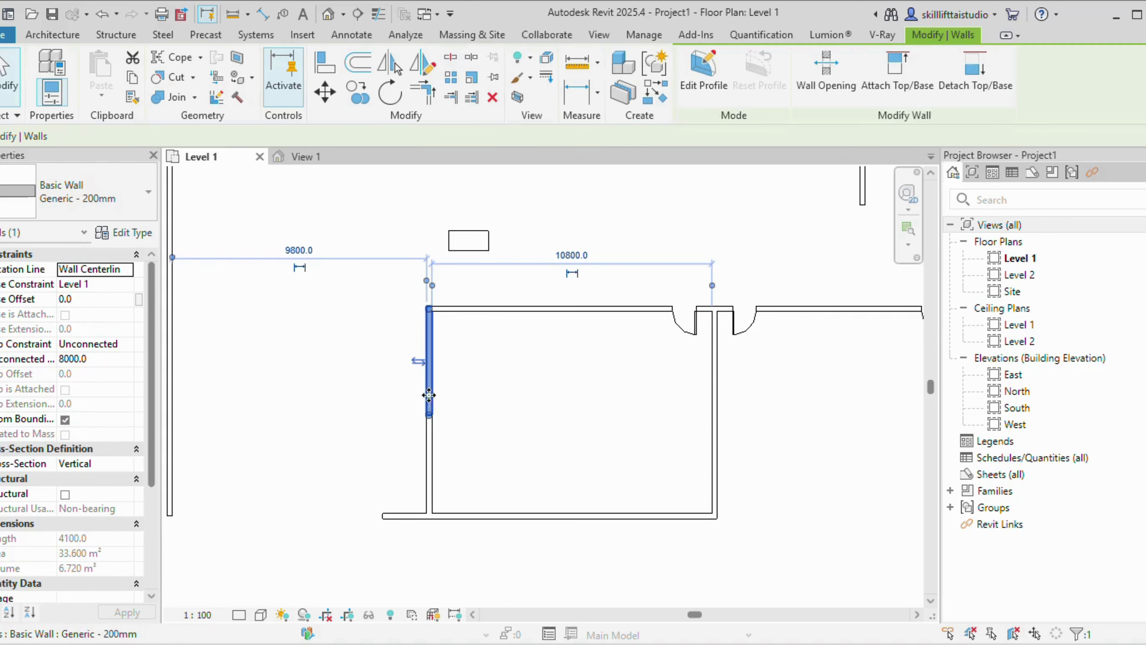
left_click(434, 456)
left_click(428, 368)
left_click(429, 454)
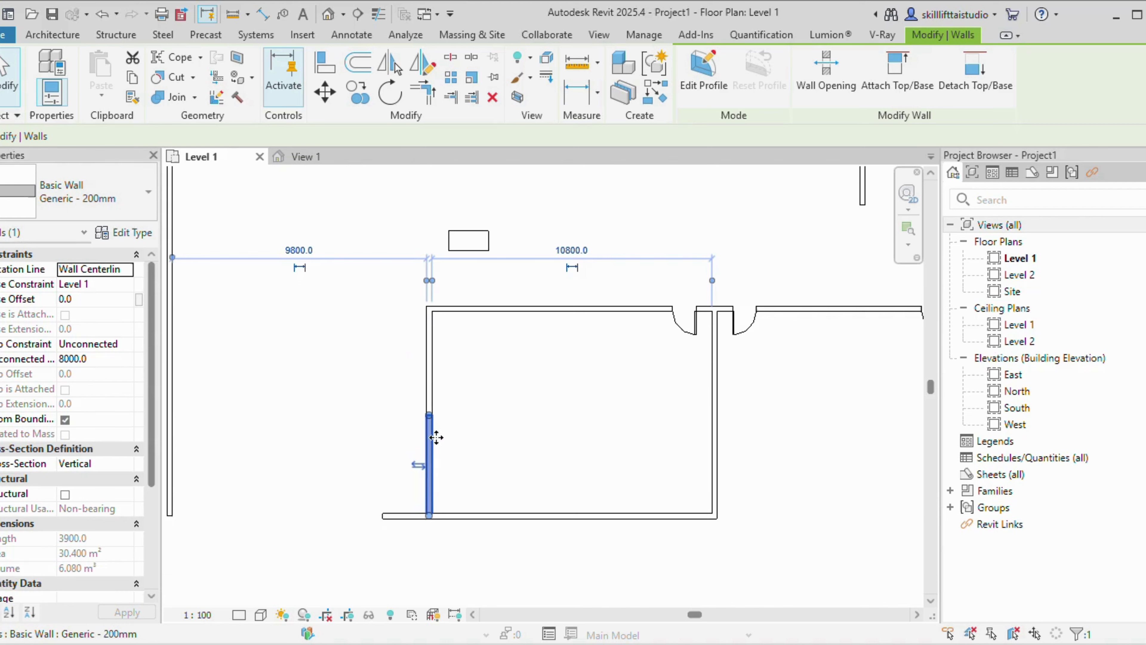
left_click(501, 420)
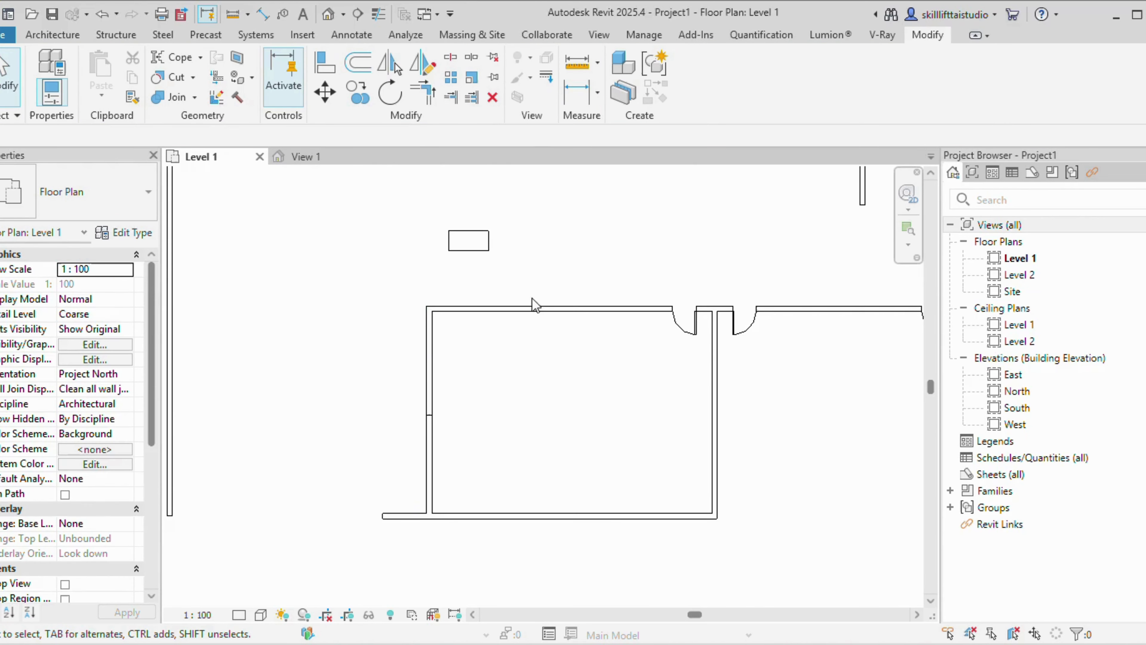
Split the left room's top wall about 4875 mm from its left end using Split with Gap and a 50 mm joint gap
scroll(563, 290, "up", 3)
left_click(470, 58)
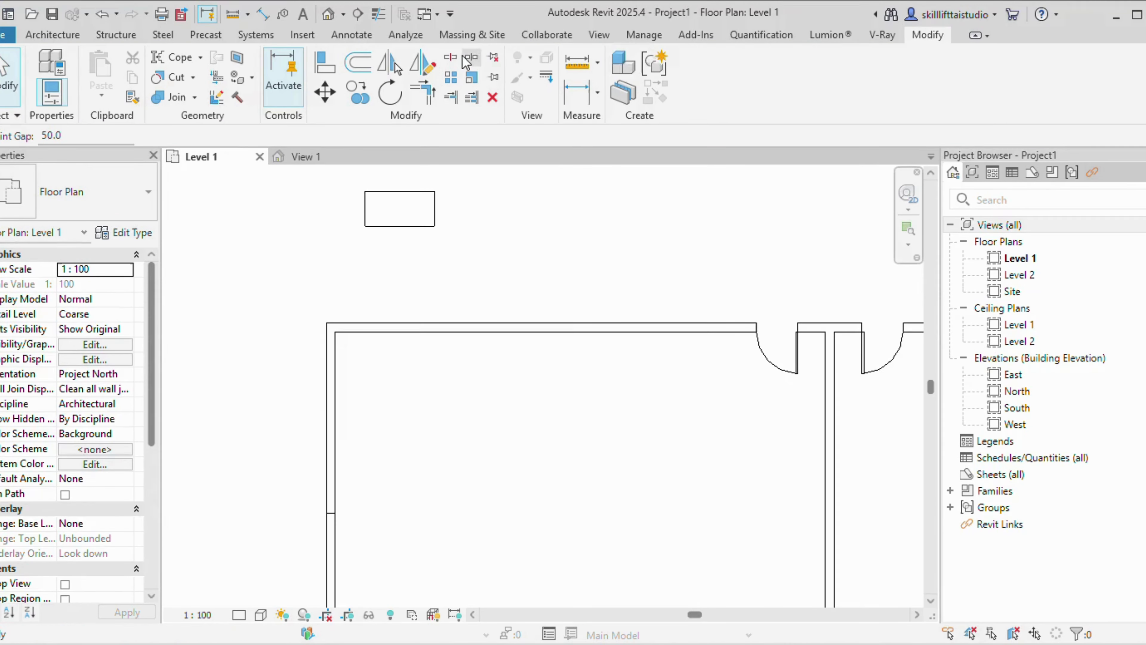
left_click(558, 330)
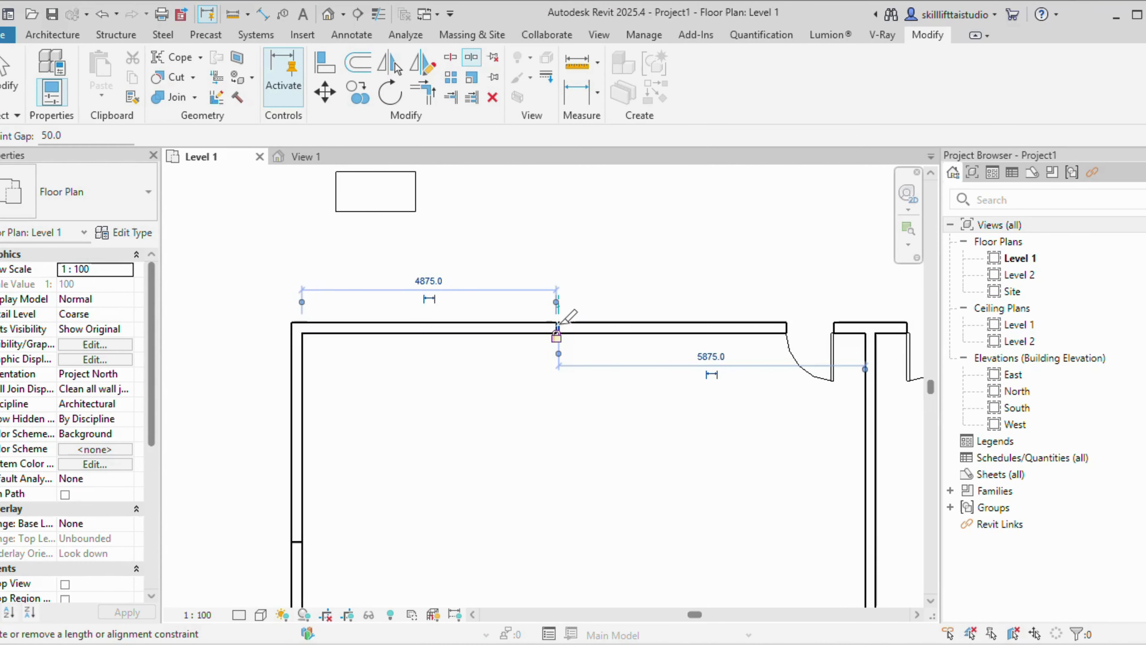
Set the joint gap of Split with Gap to 250 mm
scroll(559, 323, "up", 3)
left_click(83, 131)
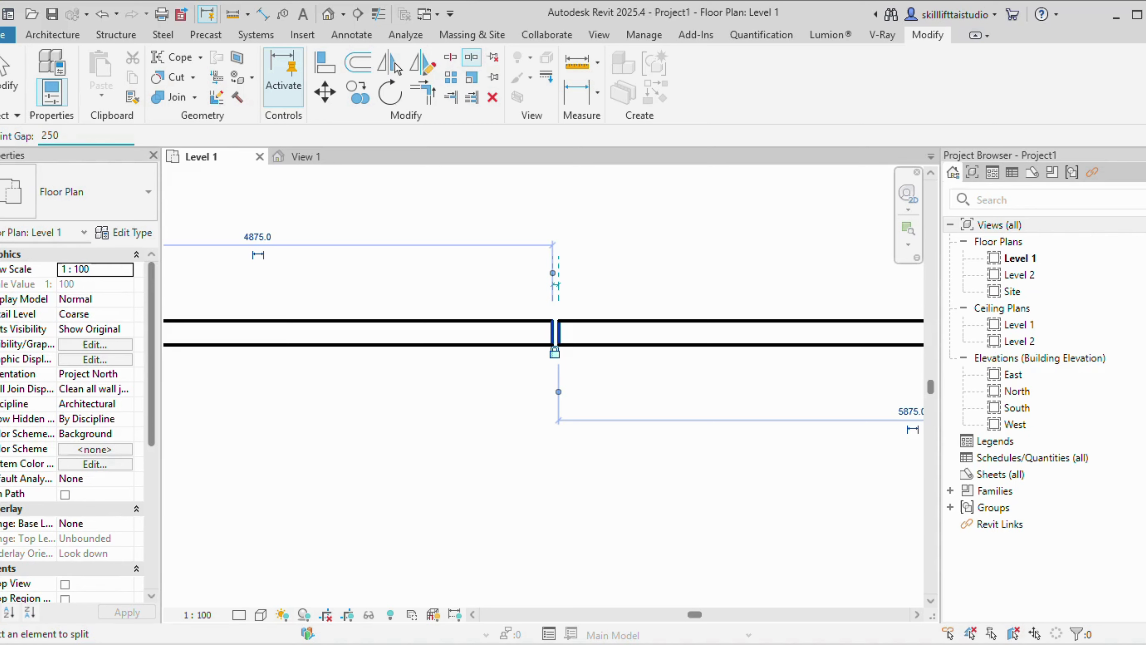
key("Return")
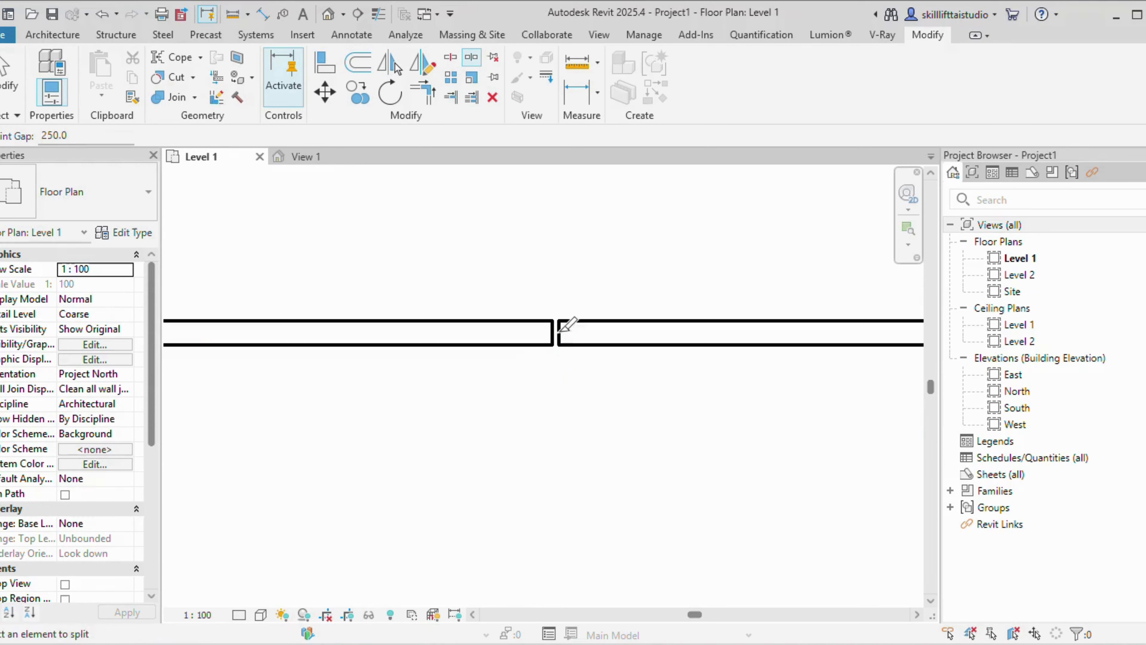
Try to edit the gap dimension between the top wall's two segments, and undo the splits of the top and left walls
key("Escape")
left_click(560, 336)
scroll(556, 282, "up", 2)
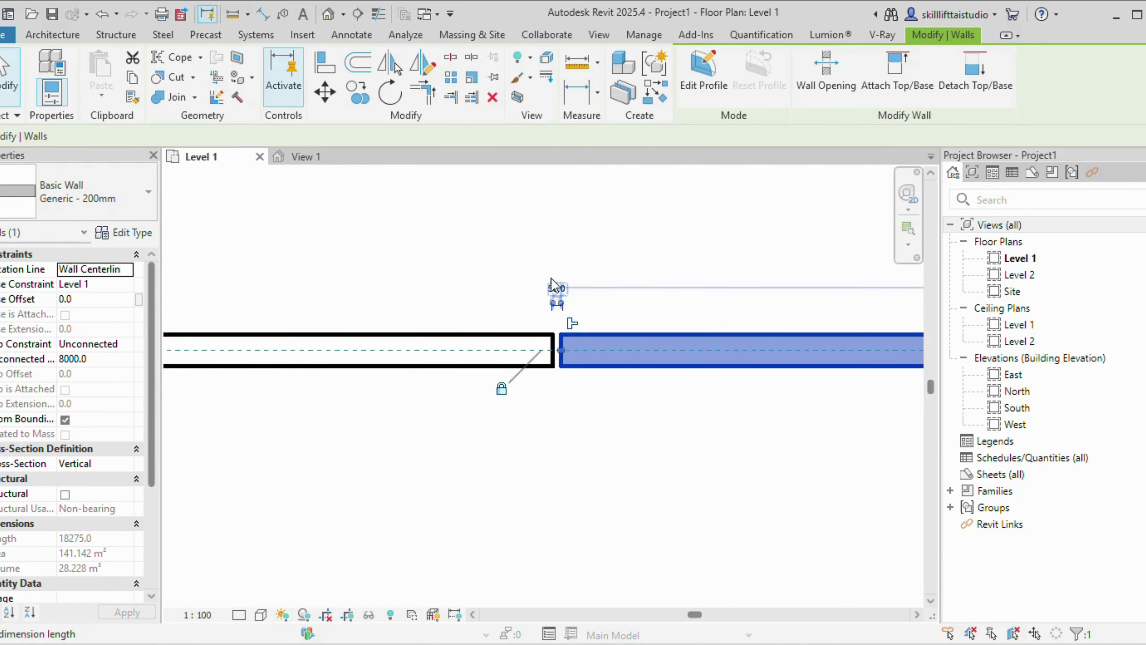
left_click(560, 295)
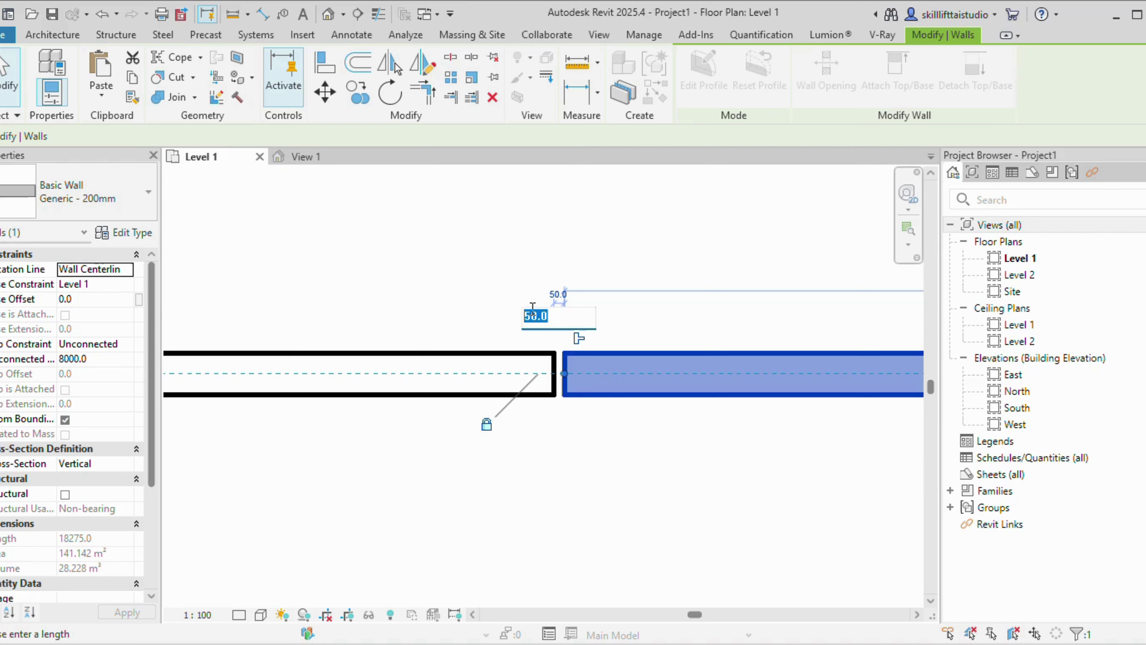
key("Escape")
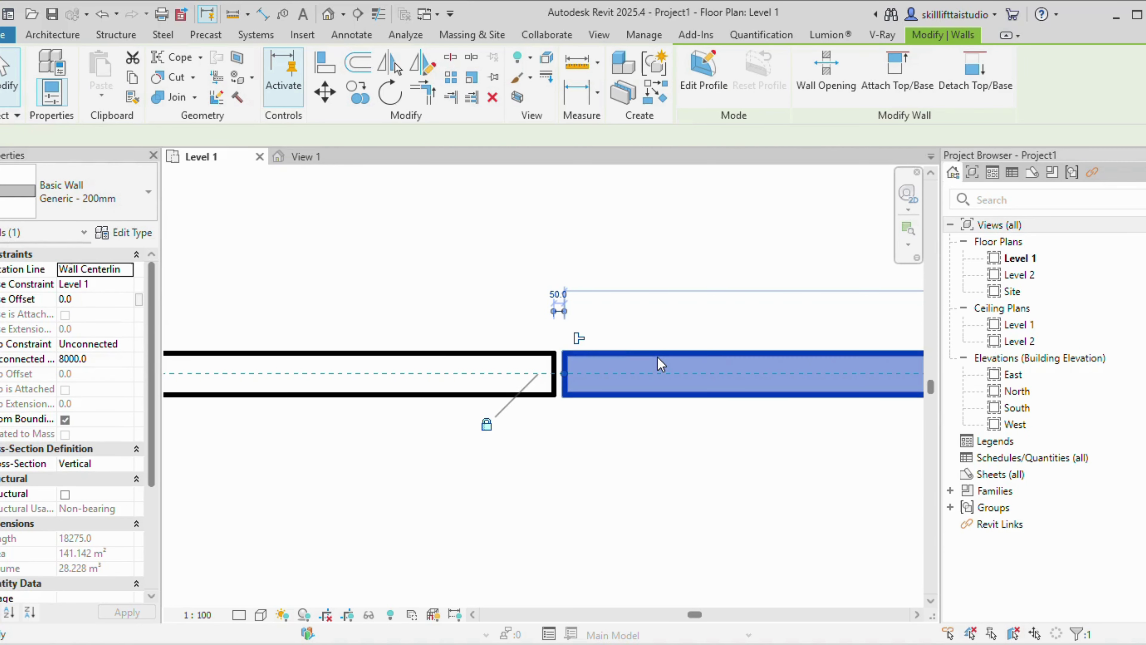
left_click(626, 330)
scroll(587, 371, "down", 1)
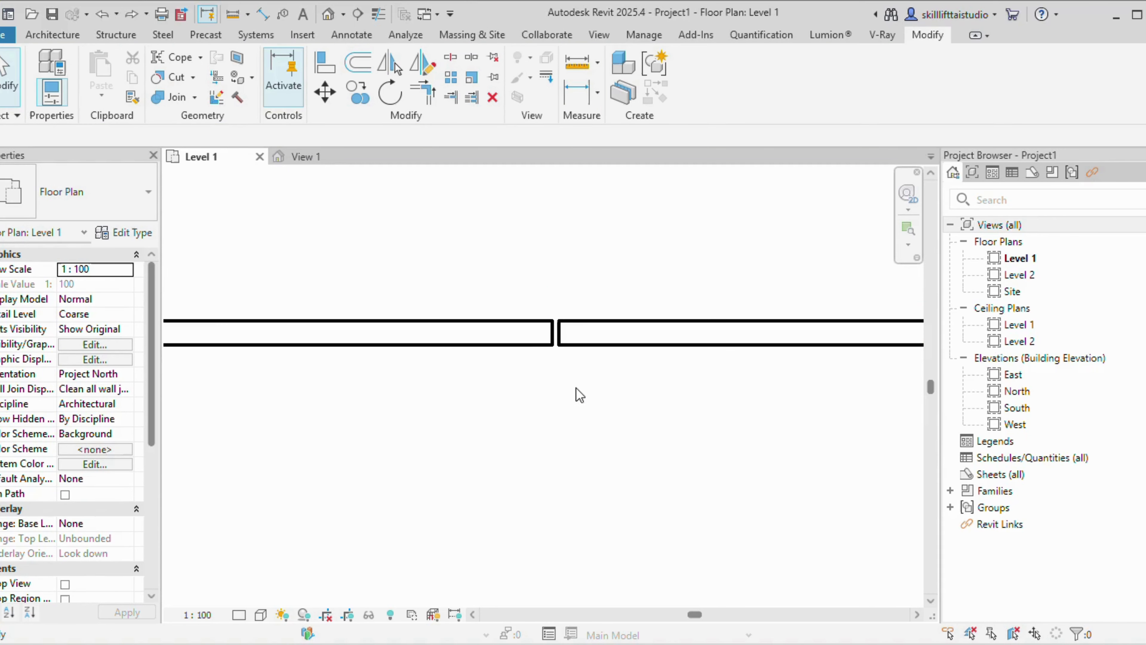
scroll(574, 376, "down", 4)
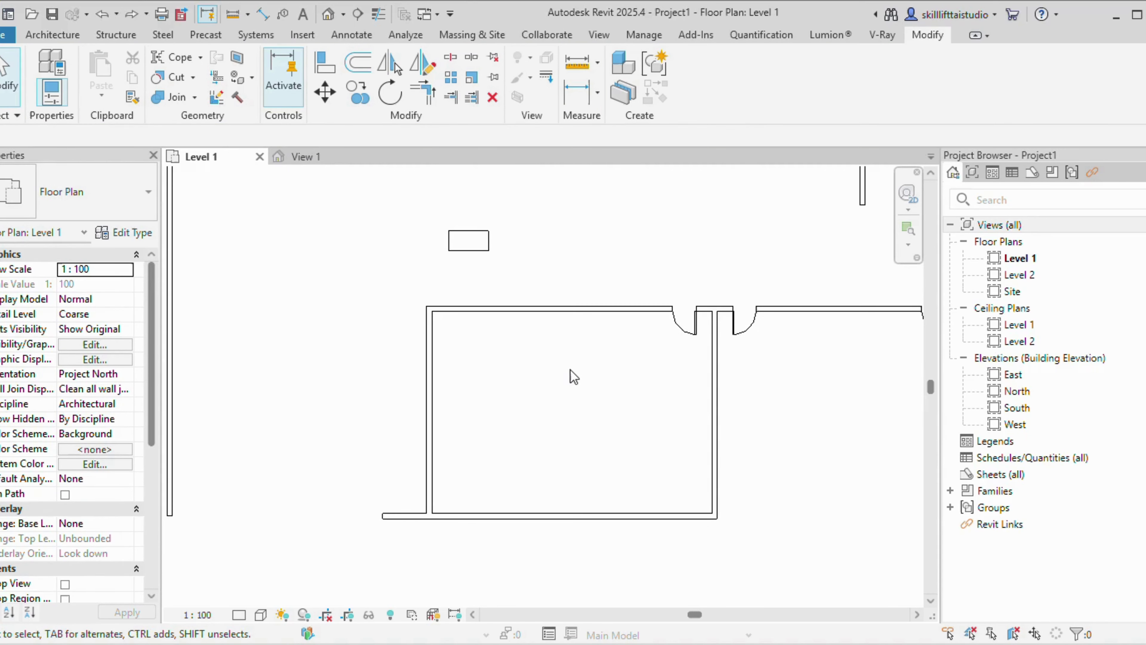
Split the left room's top wall with a 250 mm joint gap, between its left corner and the door
left_click(472, 57)
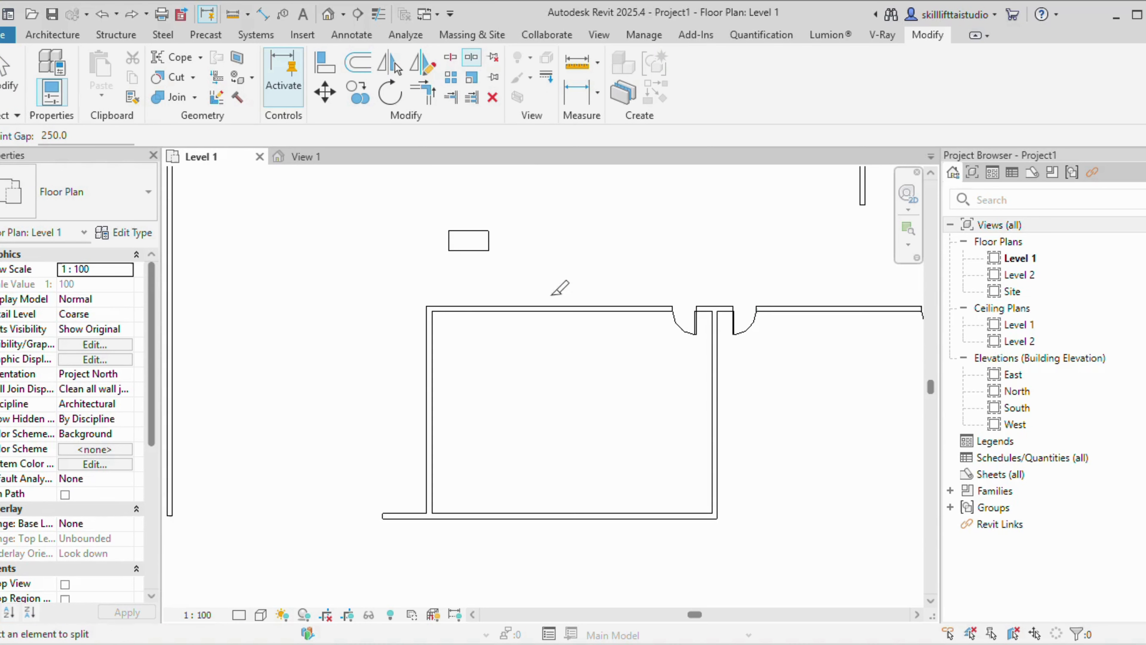
left_click(557, 309)
scroll(560, 329, "up", 2)
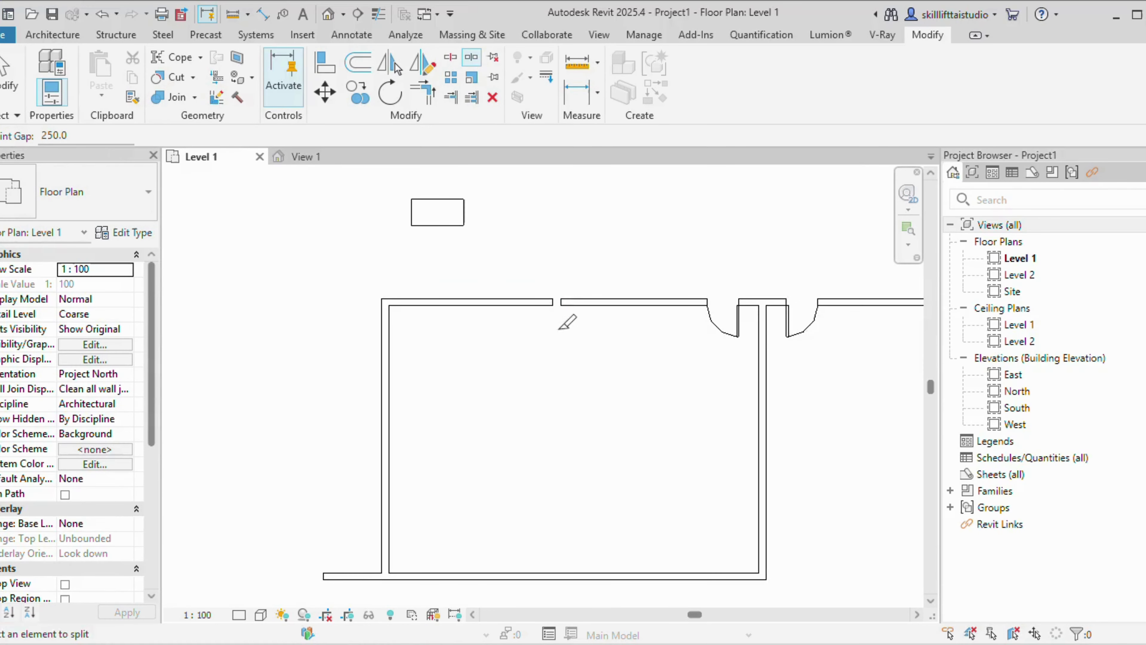
scroll(568, 321, "up", 2)
key("Escape")
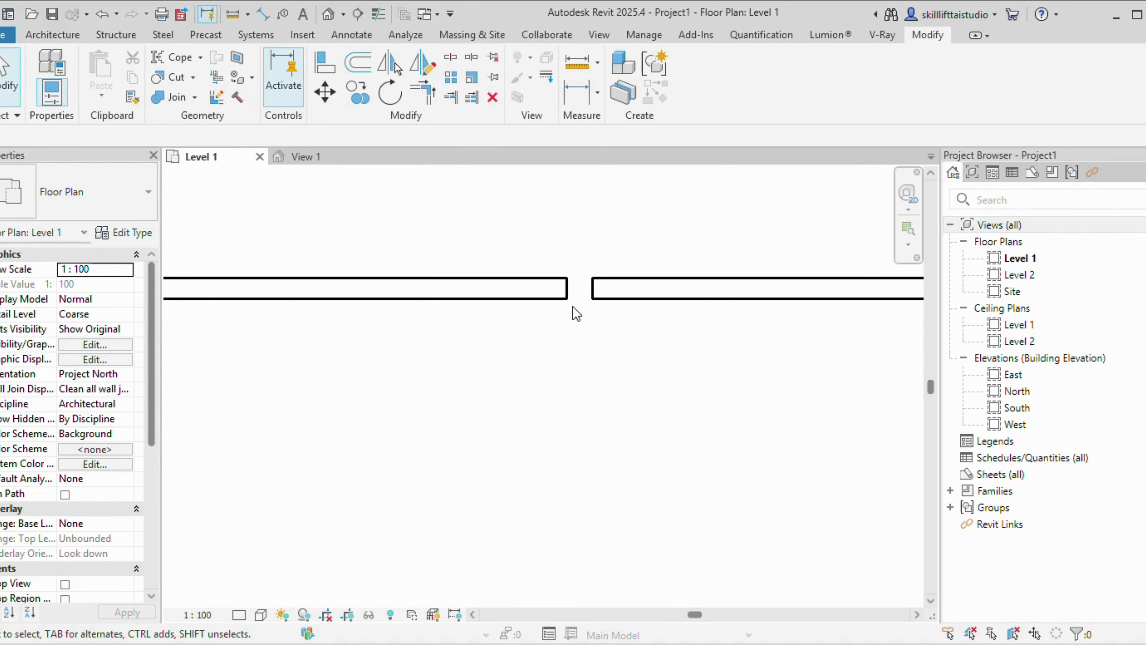
Select the wall segment right of the gap and make the gap's temporary dimension permanent
left_click(596, 285)
scroll(577, 239, "up", 1)
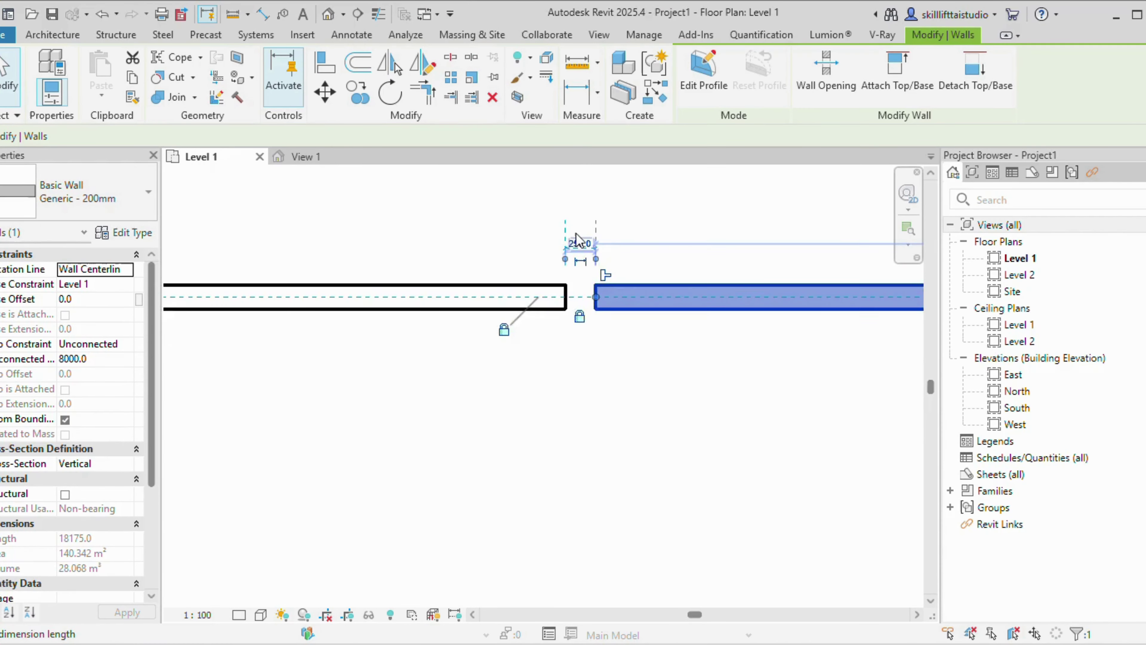
scroll(576, 240, "up", 2)
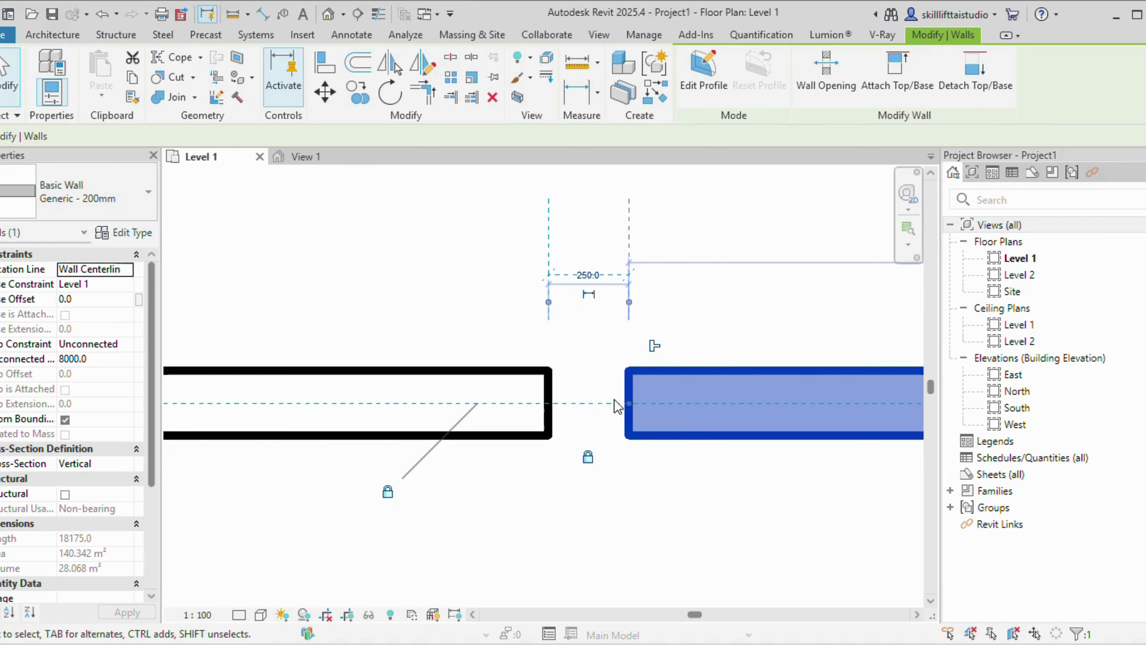
scroll(599, 278, "up", 2)
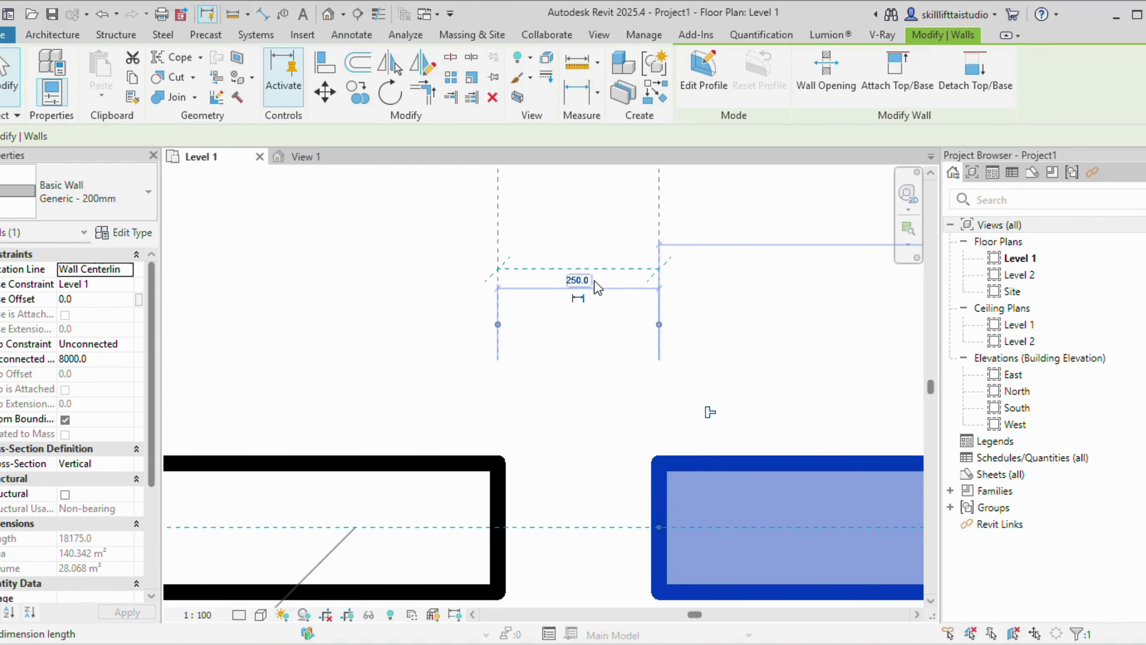
left_click(587, 290)
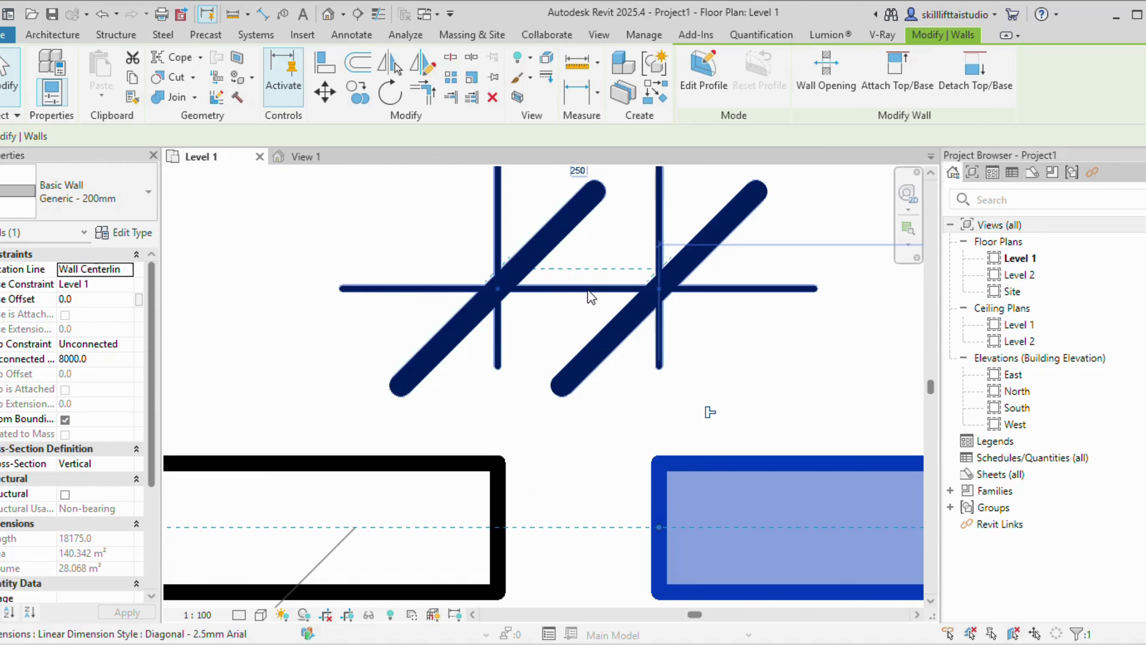
scroll(595, 317, "down", 2)
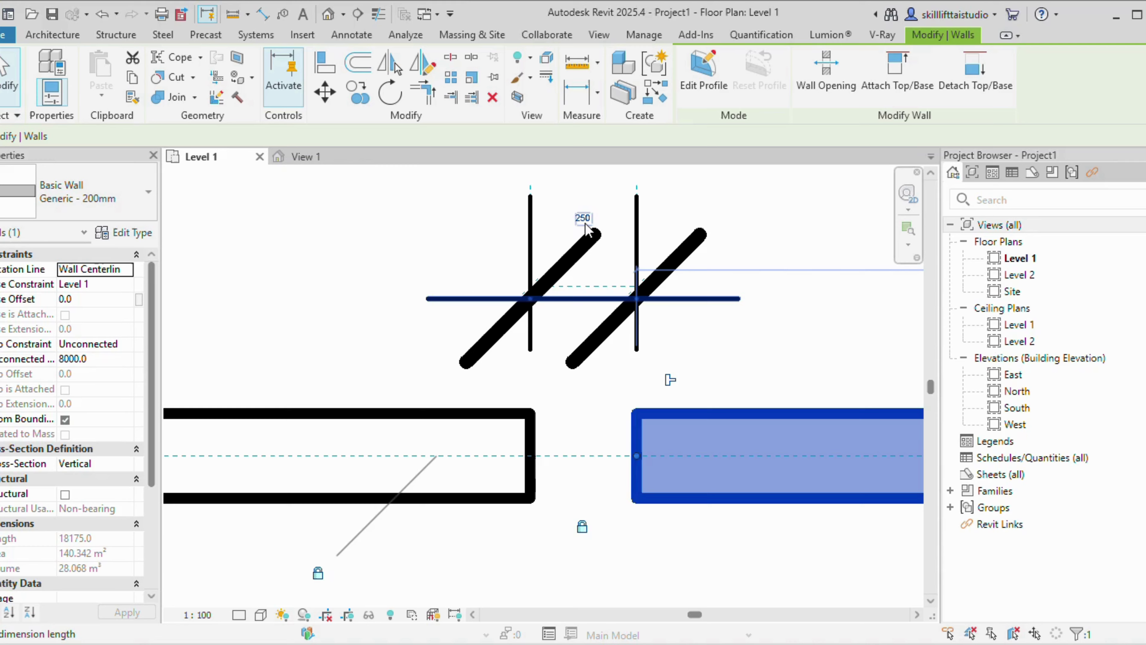
left_click(603, 299)
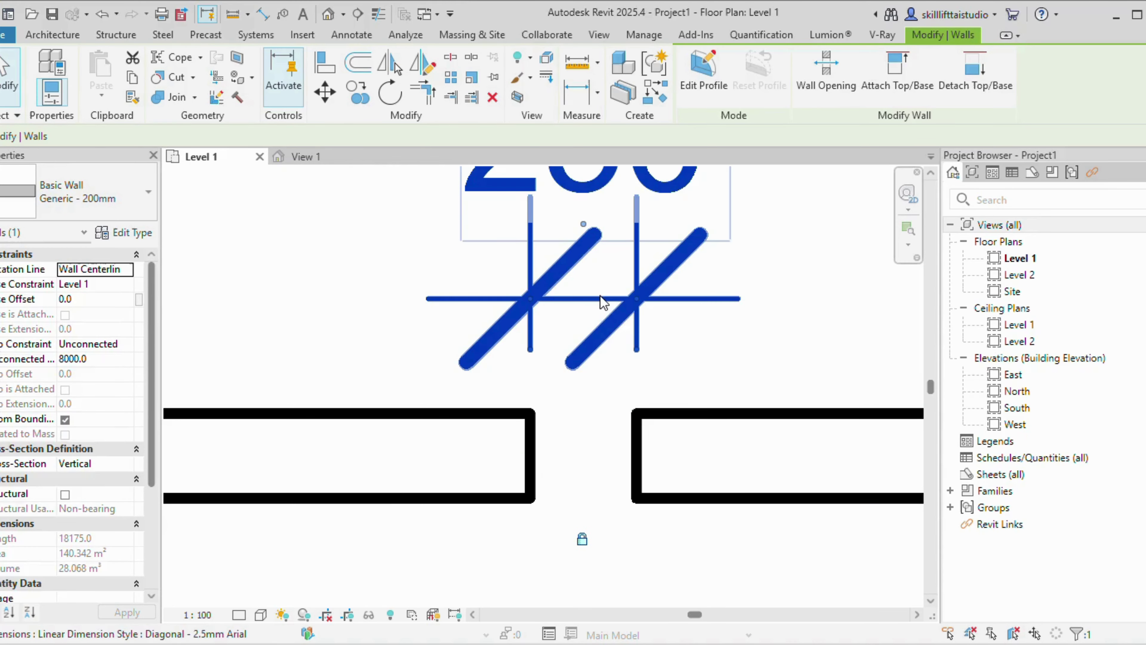
key("Delete")
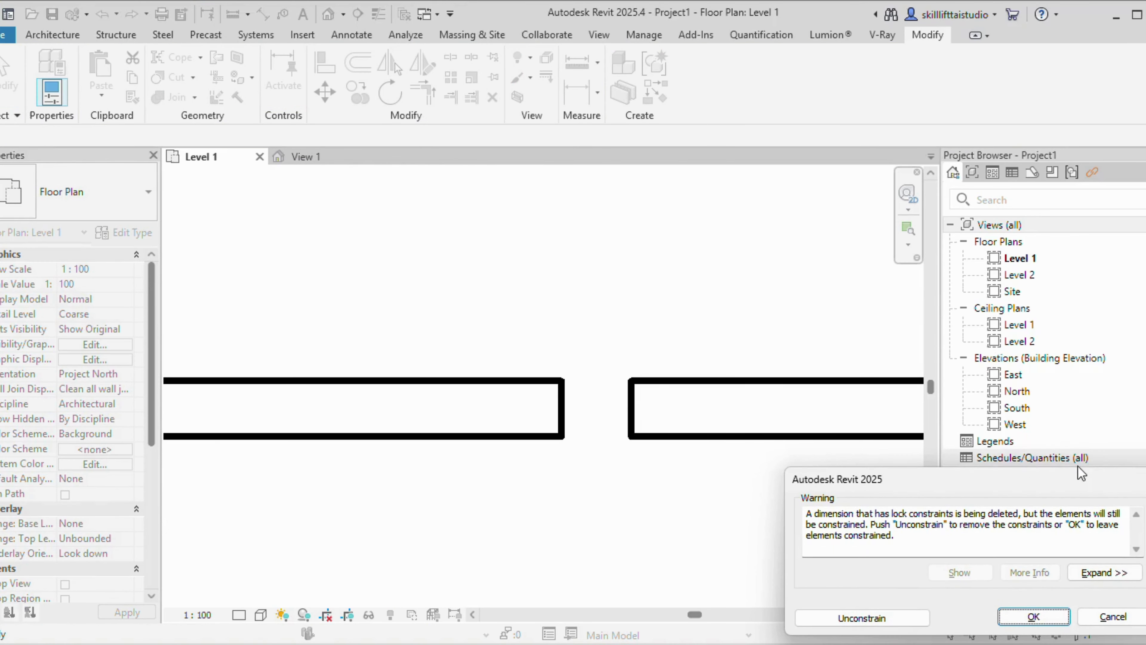
left_click(1112, 616)
Delete the permanent dimension across the top wall's gap and unconstrain the wall segments
scroll(652, 402, "down", 2)
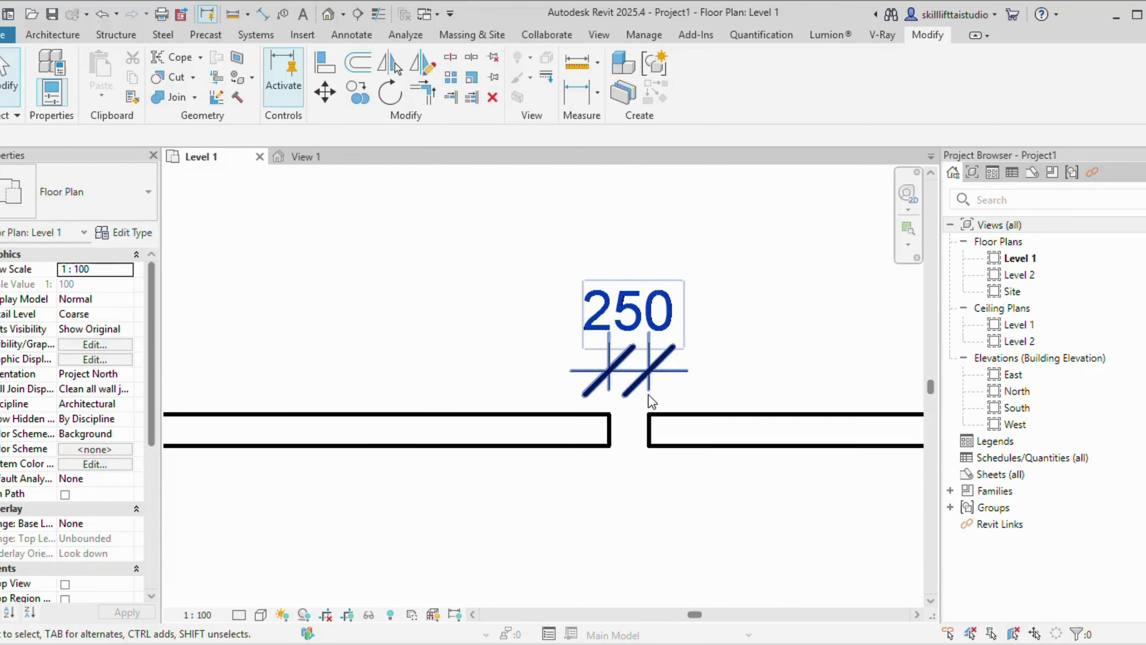
left_click(641, 373)
key("Delete")
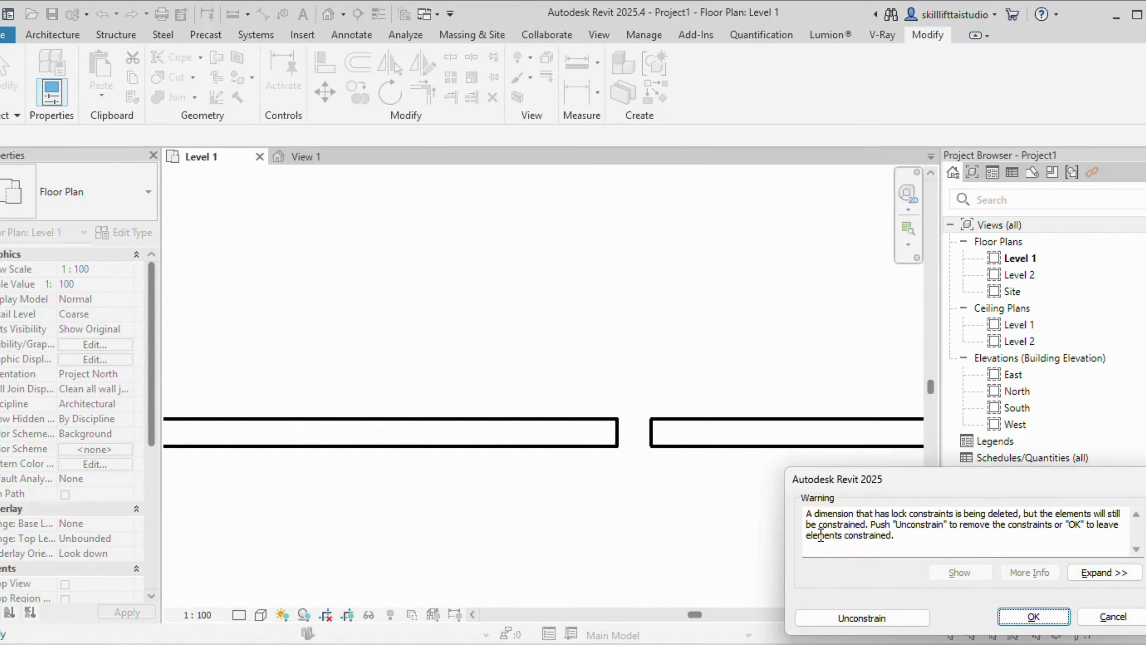
left_click(862, 618)
scroll(596, 473, "down", 4)
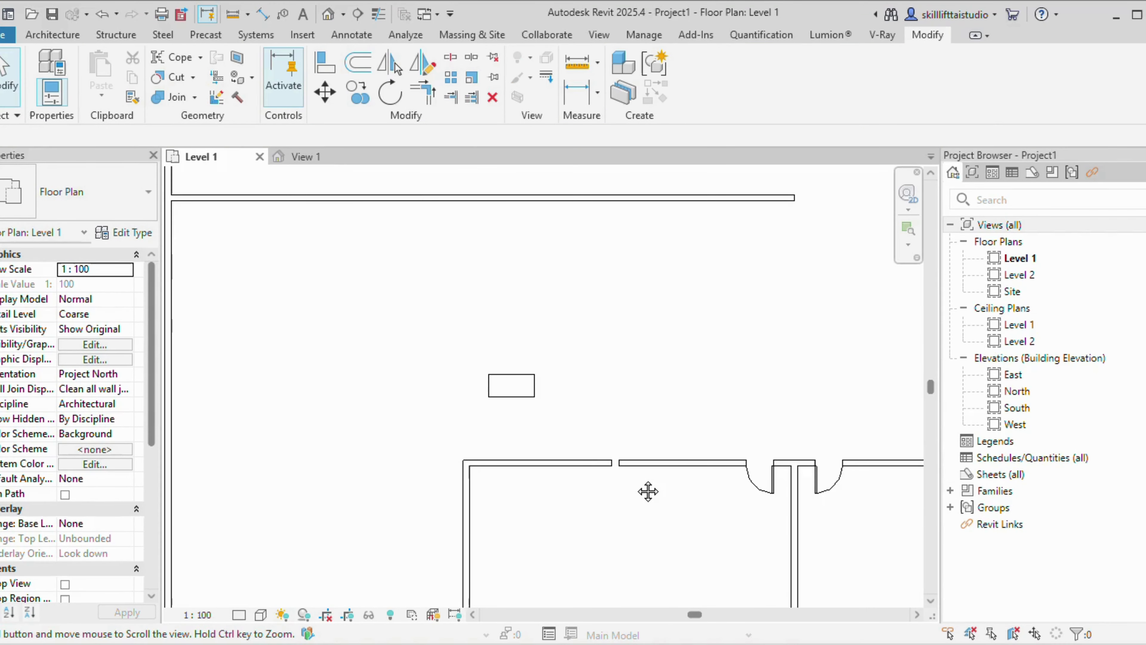
middle_click_drag(647, 492, 622, 273)
scroll(565, 300, "up", 1)
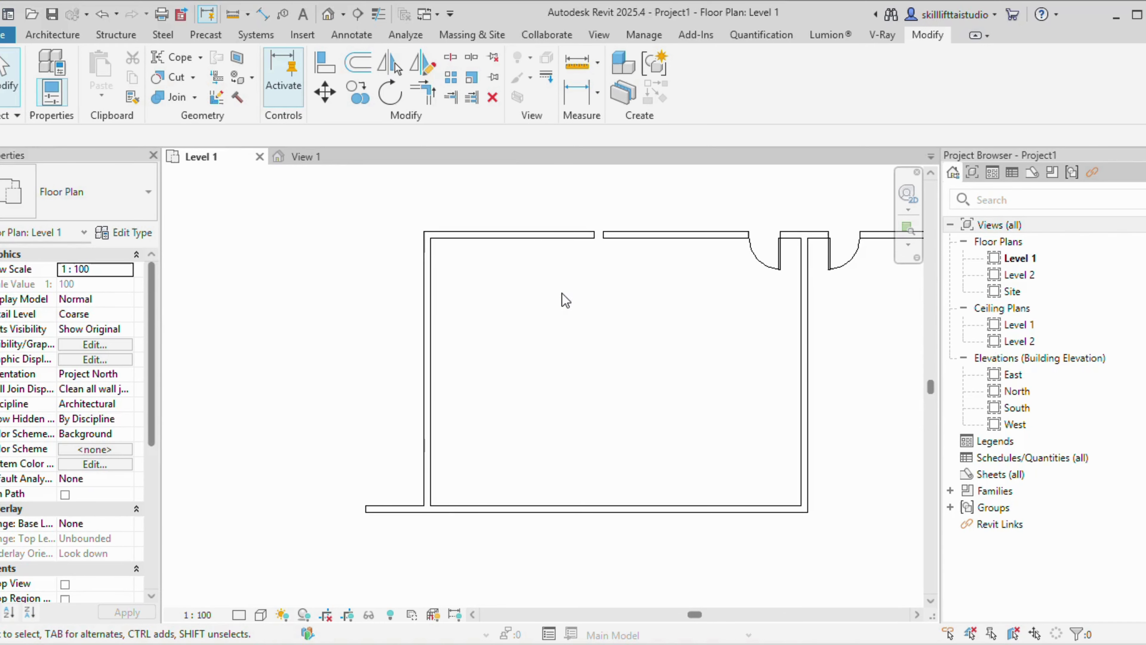
scroll(609, 260, "down", 1)
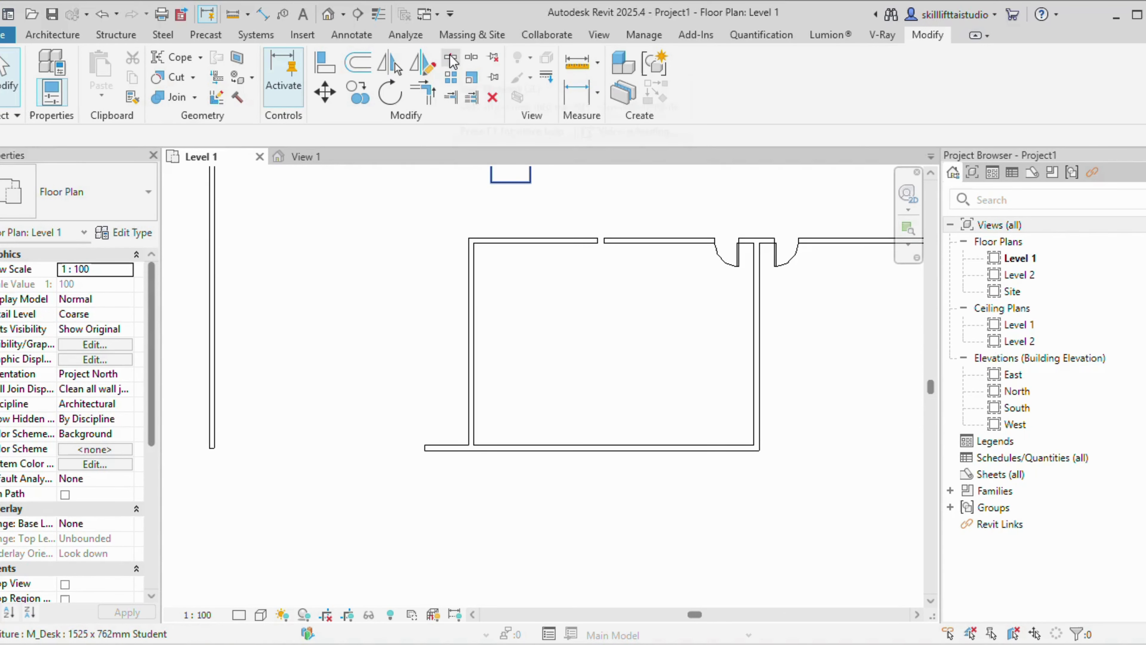
scroll(602, 320, "down", 3)
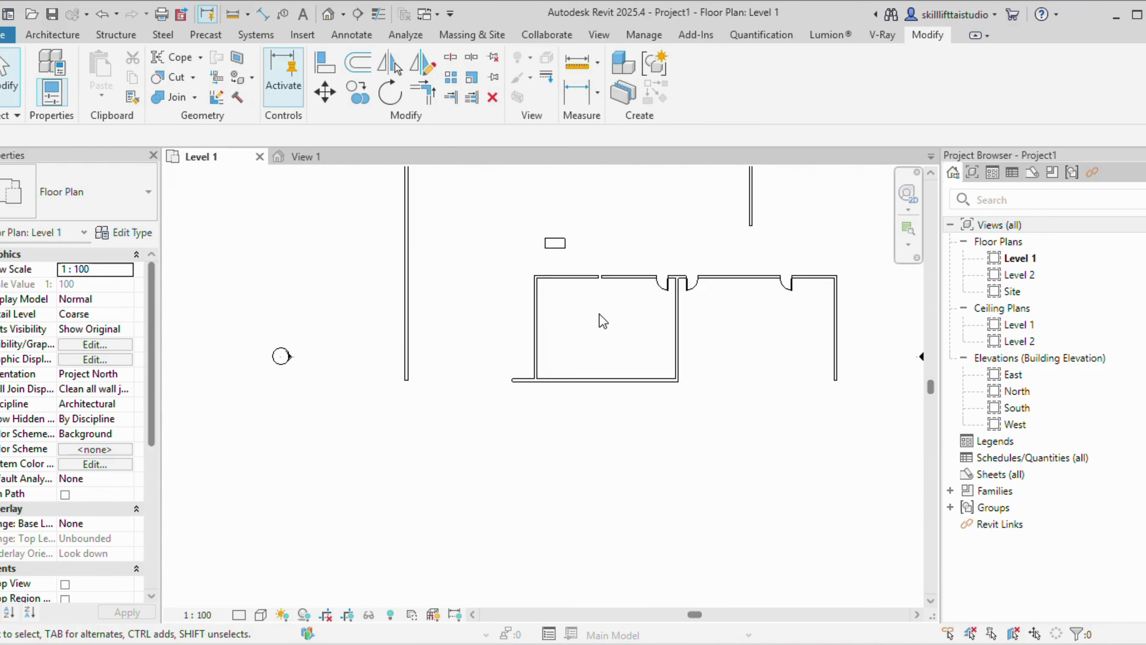
scroll(489, 248, "down", 1)
middle_click_drag(489, 249, 497, 348)
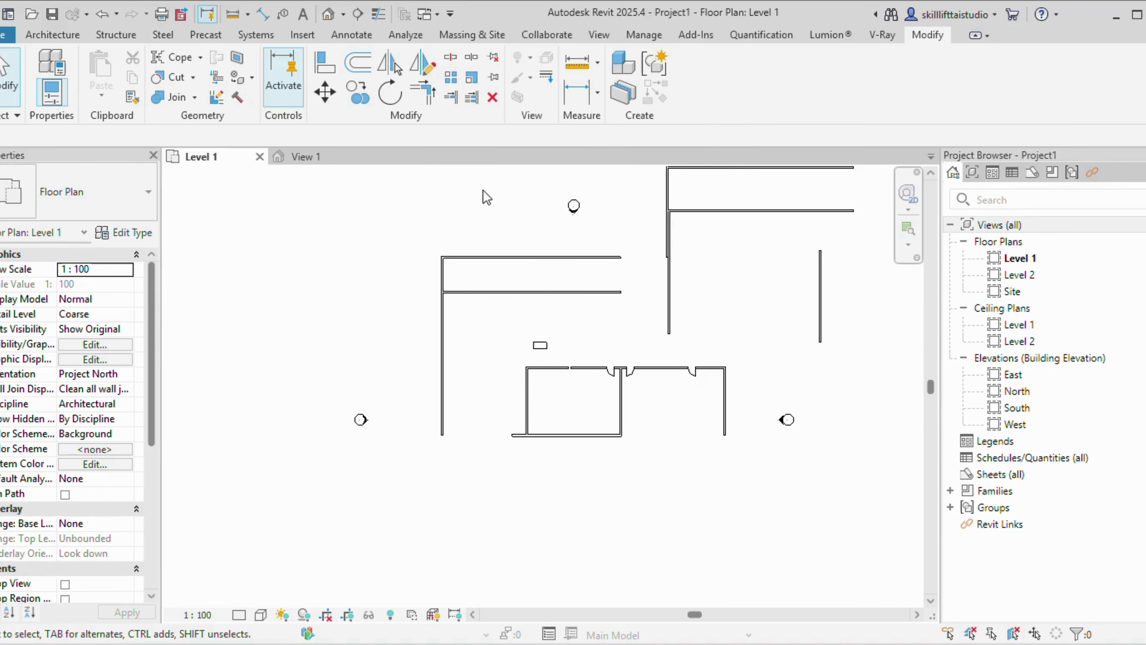
Delete the two horizontal walls and the long vertical wall at the upper left of the two rooms
scroll(587, 302, "down", 3)
middle_click_drag(607, 326, 558, 305)
key("Tab")
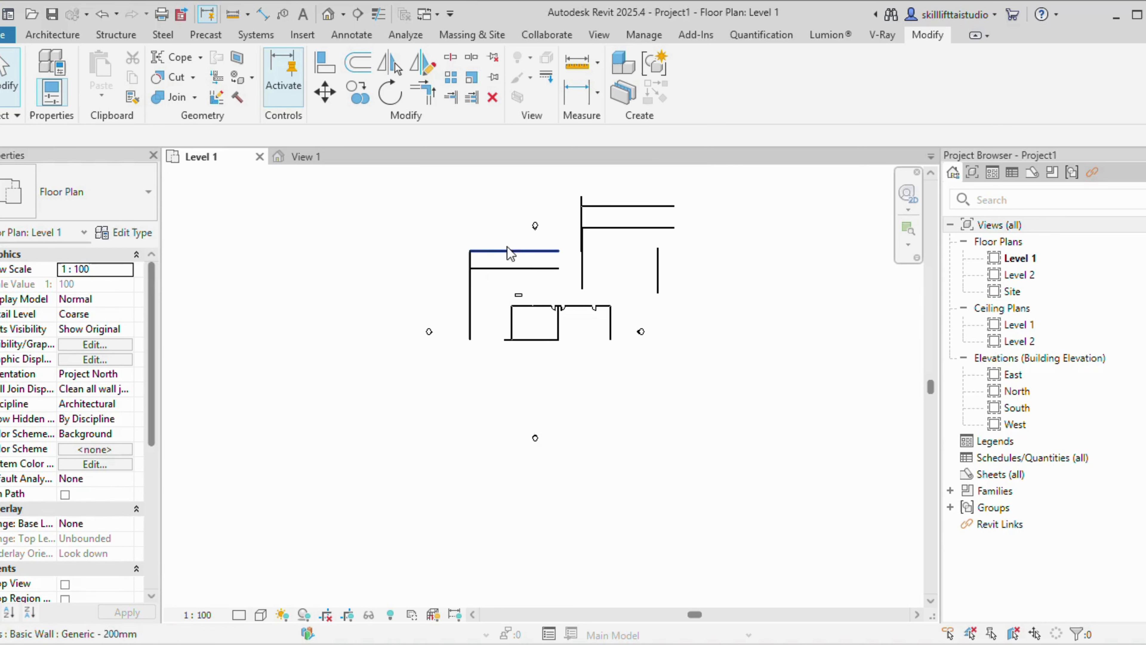
left_click(475, 267)
key("Delete")
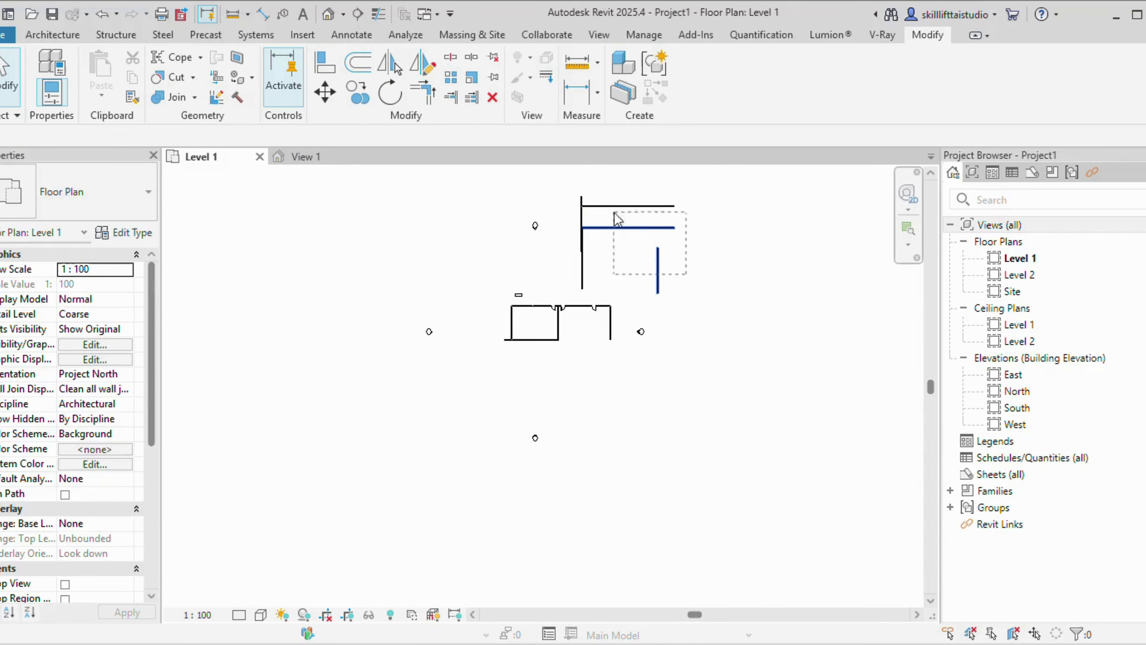
Delete the group of horizontal and vertical walls at the upper right of the two rooms
key("Tab")
left_click(583, 210)
key("Delete")
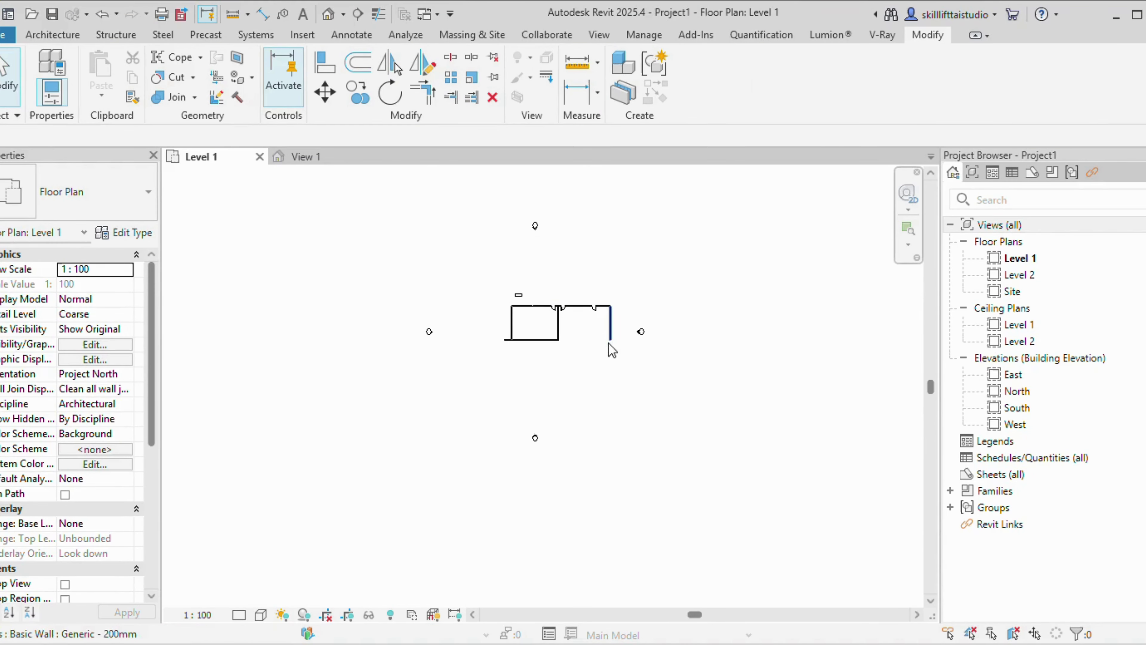
Delete all the remaining connected walls of the two rooms
key("Tab")
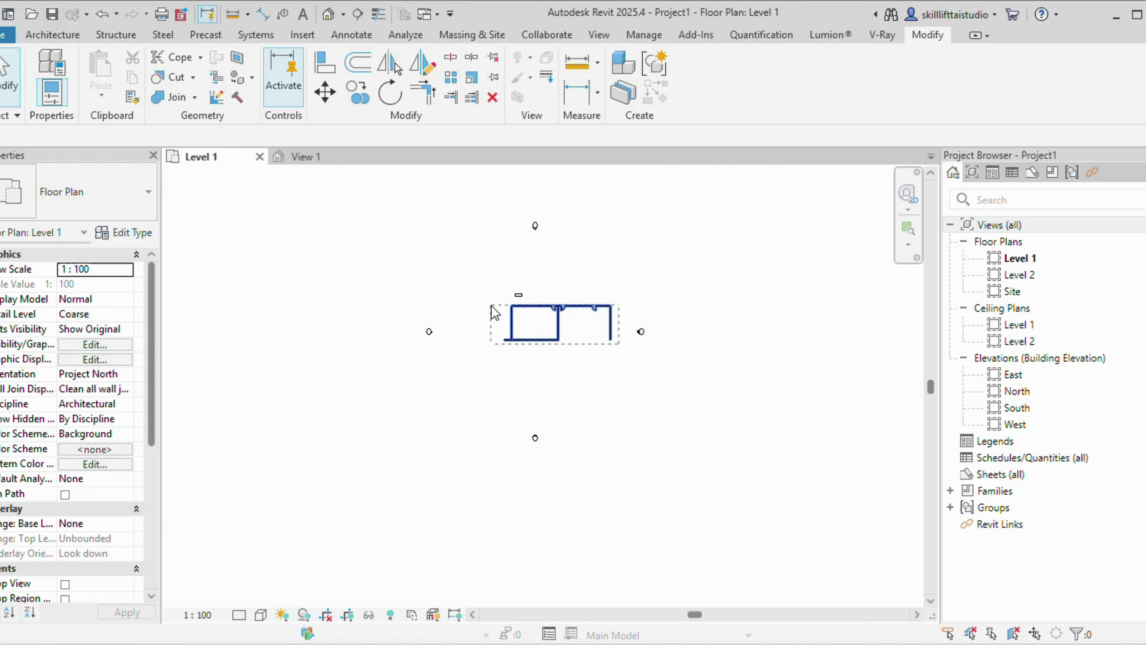
left_click(492, 318)
key("Delete")
Create a horizontal linear array of 6 from the desk, with Move To 2nd setting the spacing and Group and Associate off
scroll(510, 316, "up", 5)
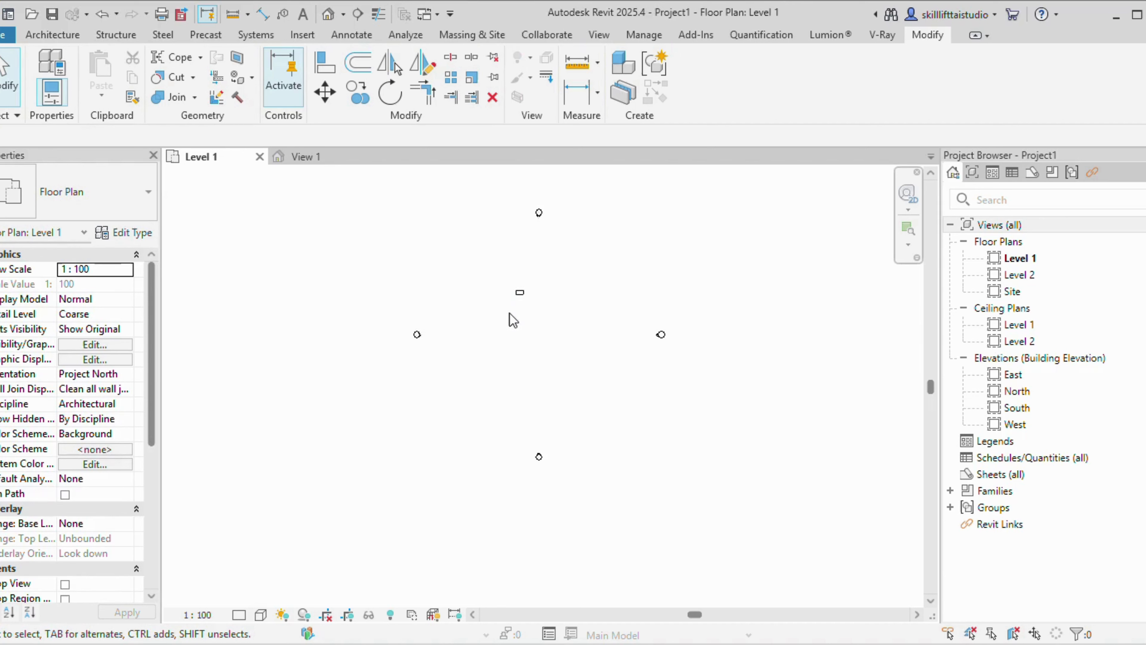
middle_click_drag(550, 317, 554, 395)
scroll(521, 334, "up", 2)
left_click(555, 342)
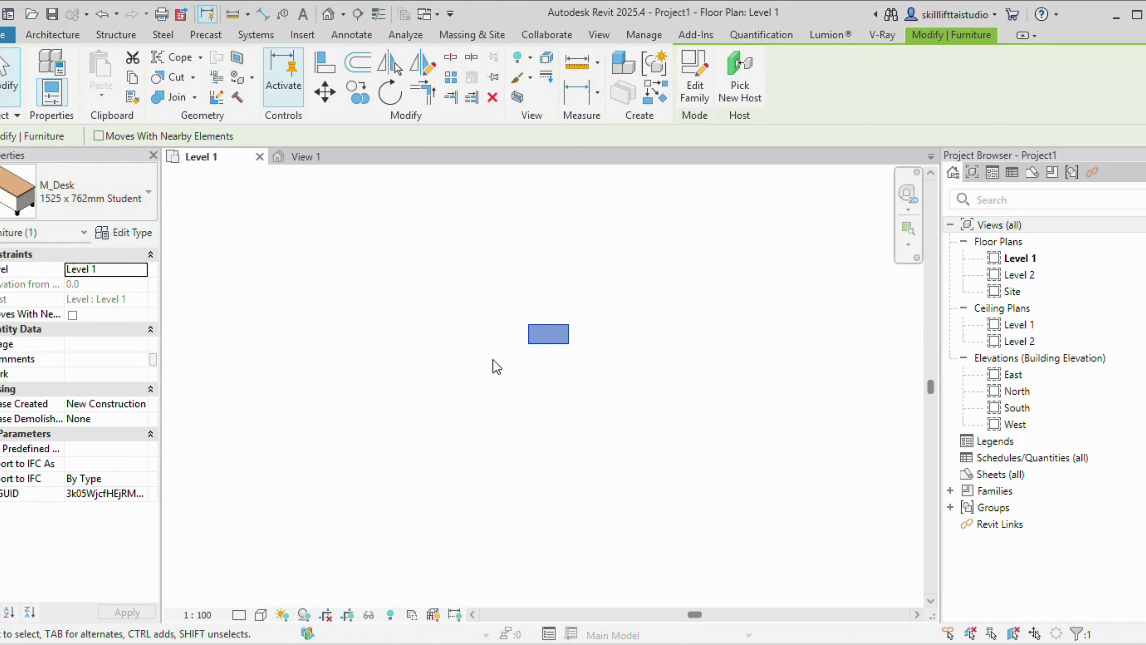
scroll(515, 384, "down", 3)
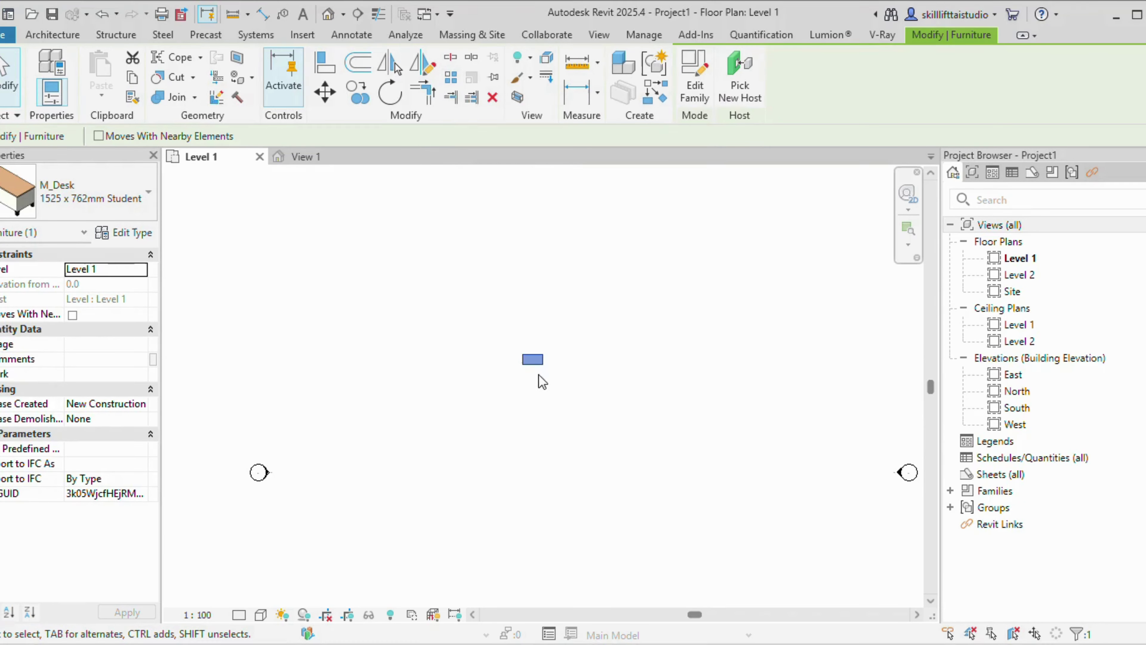
left_click(450, 82)
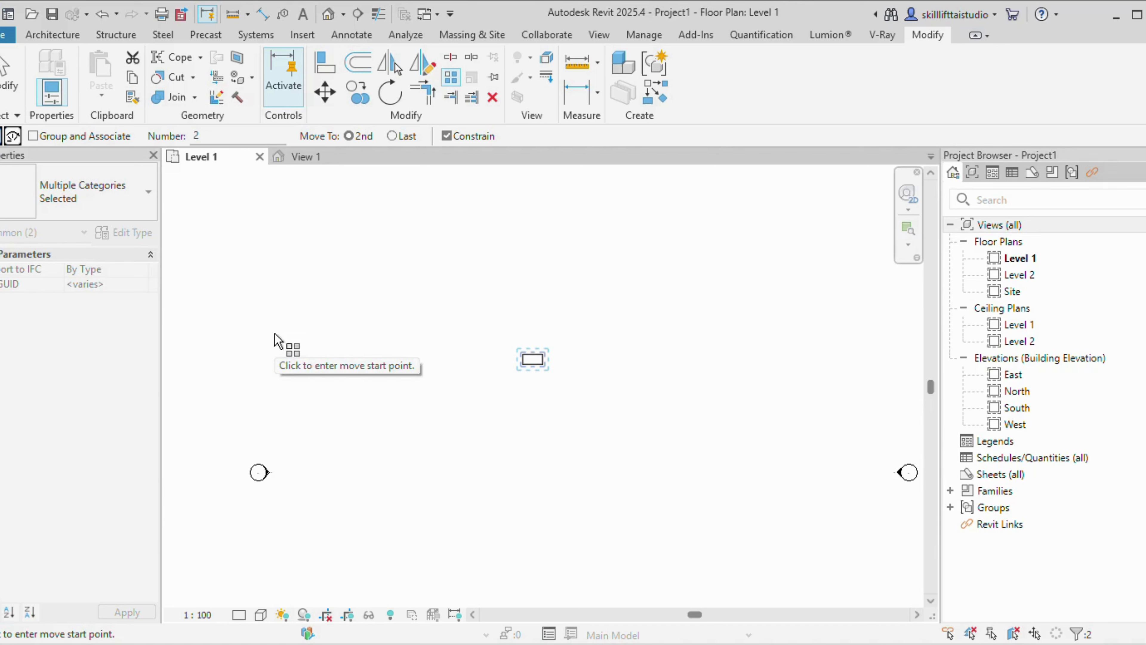
left_click(225, 136)
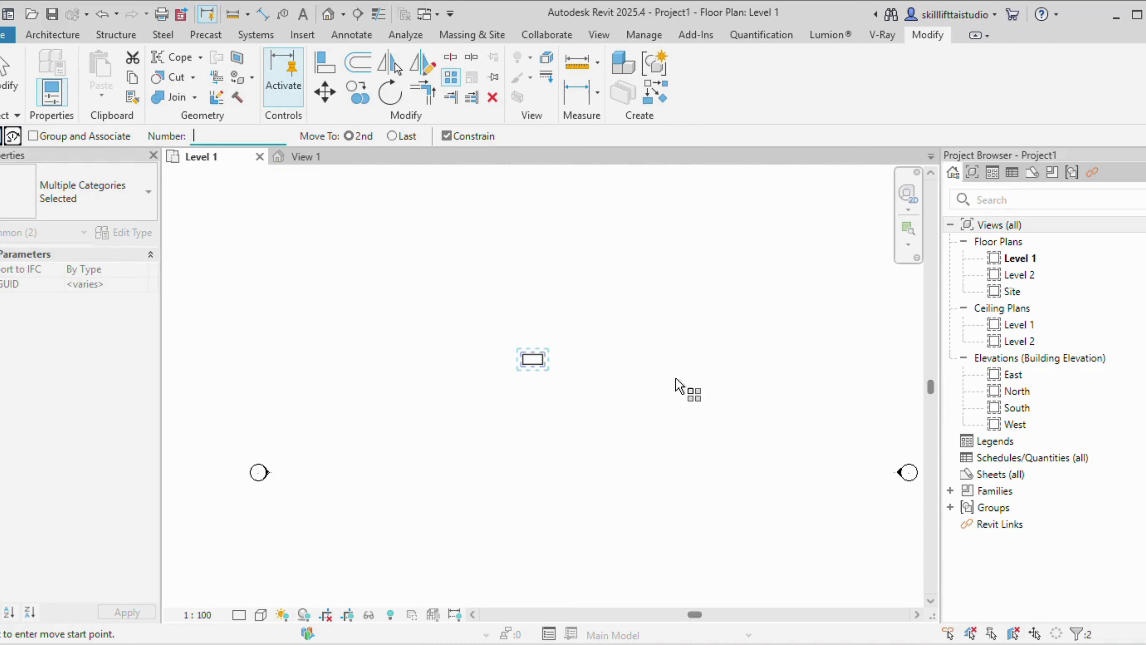
type("6")
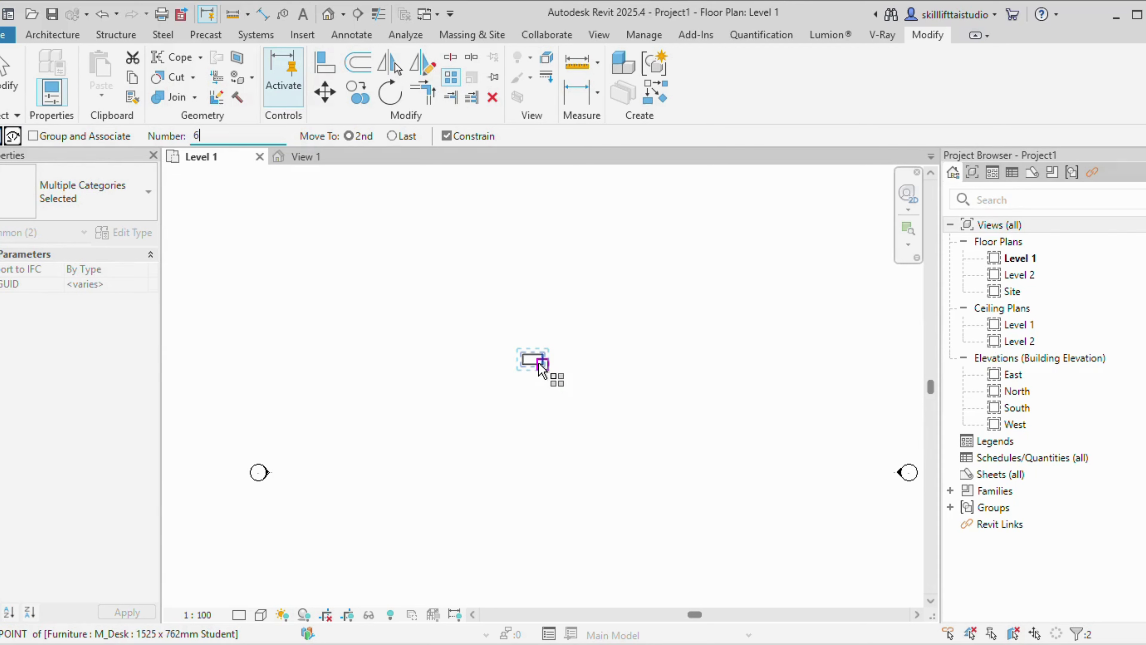
scroll(564, 366, "up", 2)
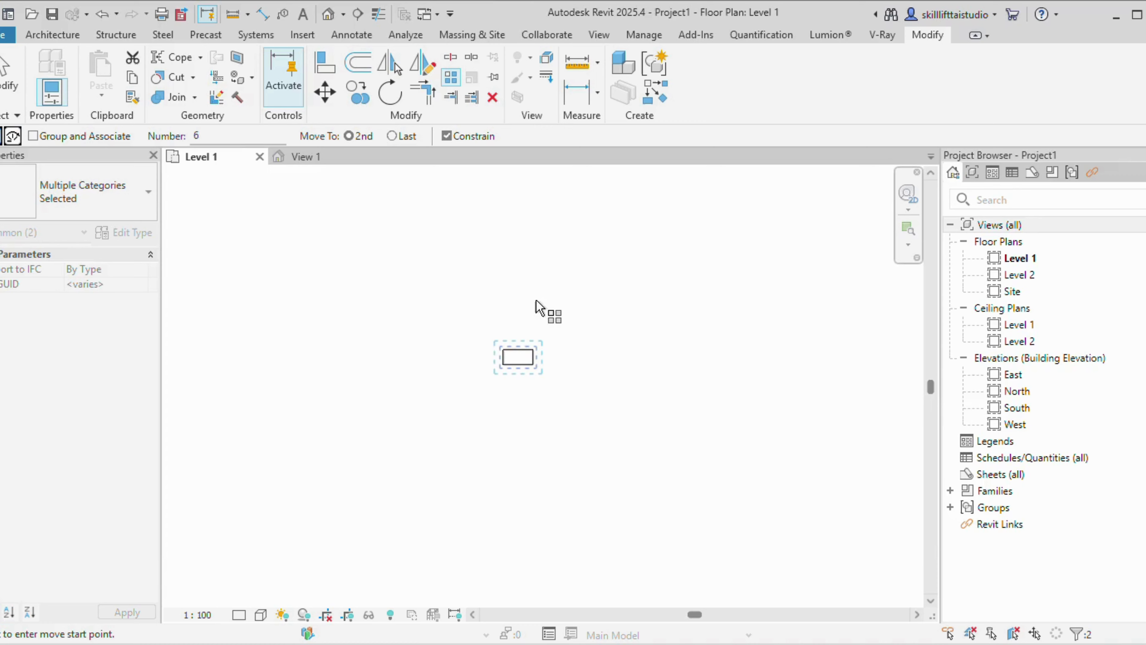
middle_click_drag(677, 566, 487, 573)
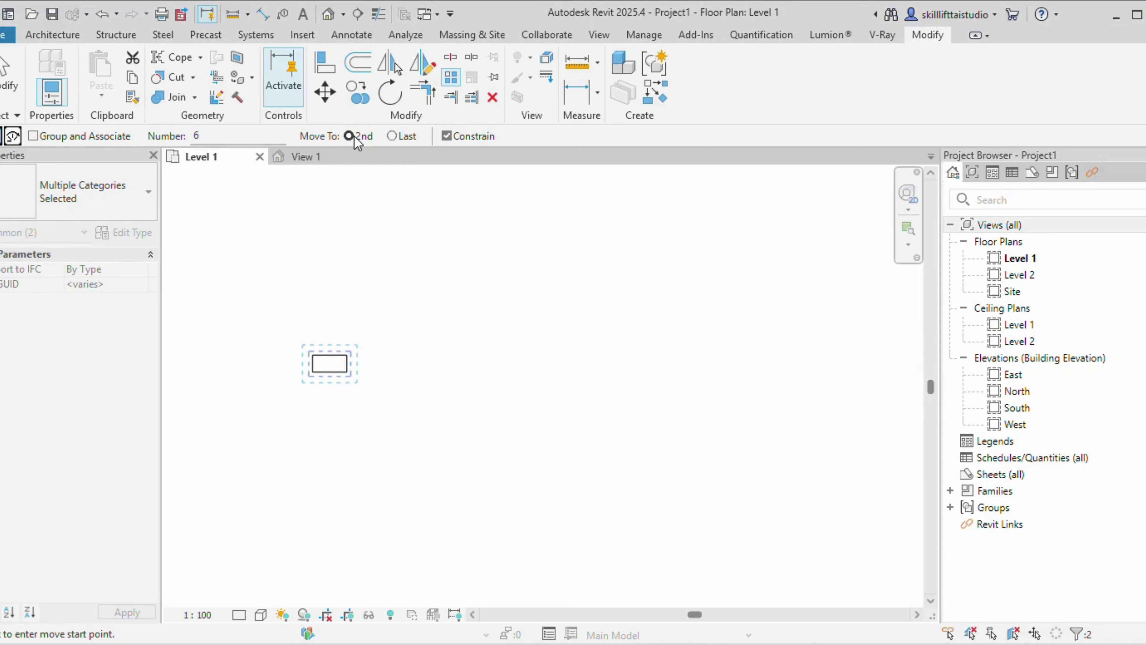
left_click(347, 372)
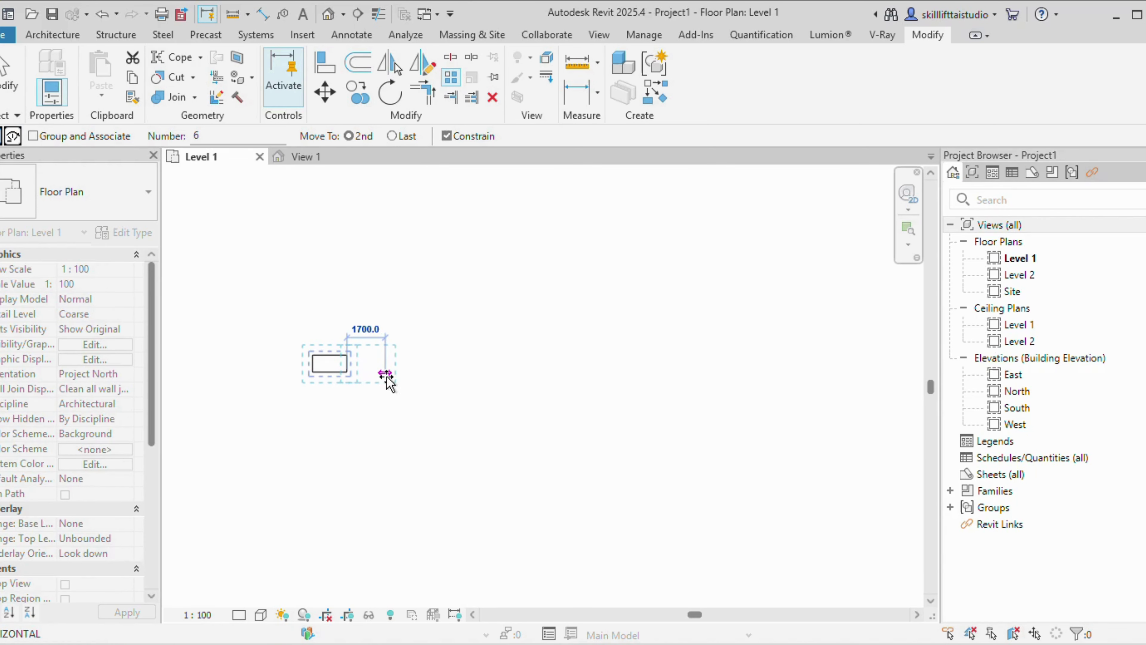
left_click(429, 376)
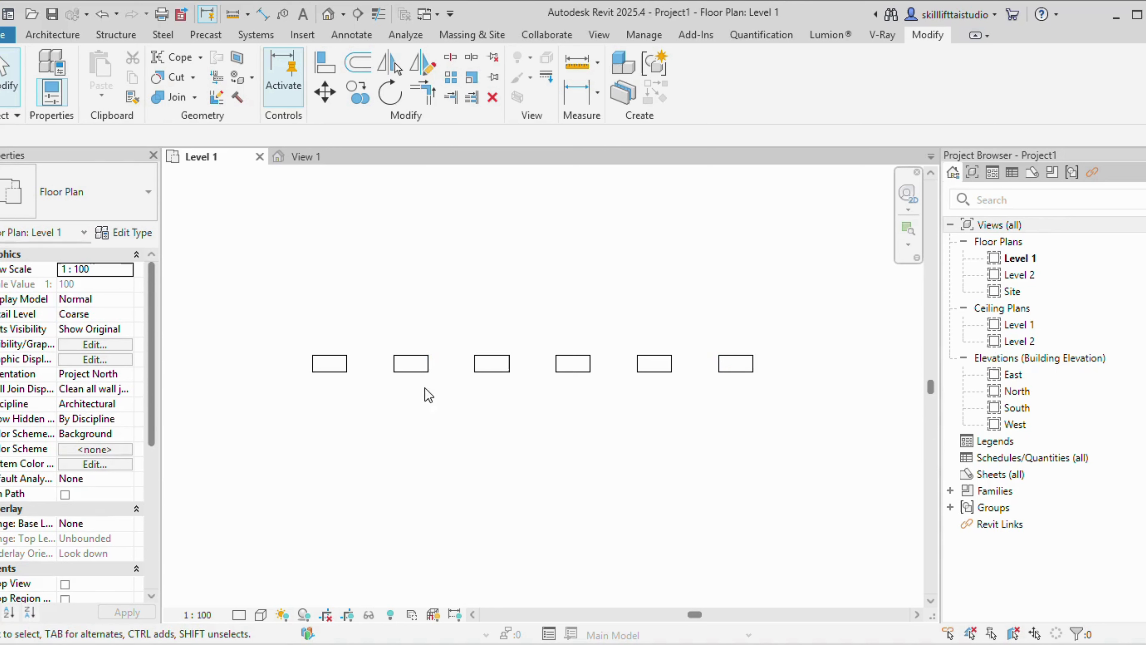
Copy the first desk of the row and paste it about 3100 mm directly below the original
left_click(336, 370)
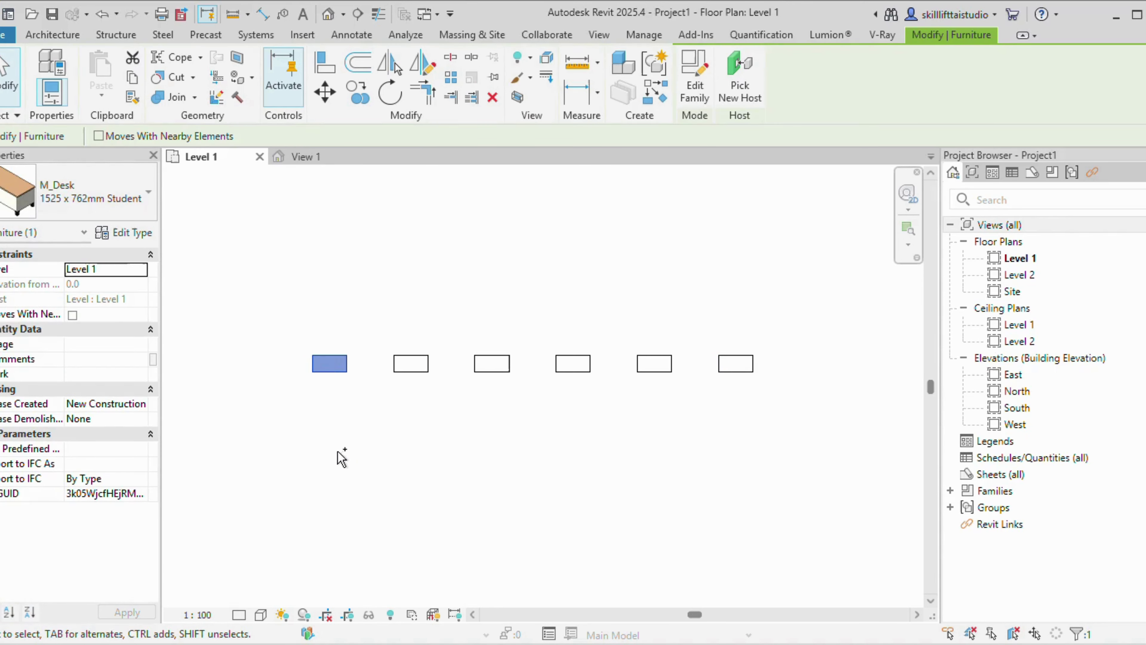
key("ctrl+c")
key("ctrl+v")
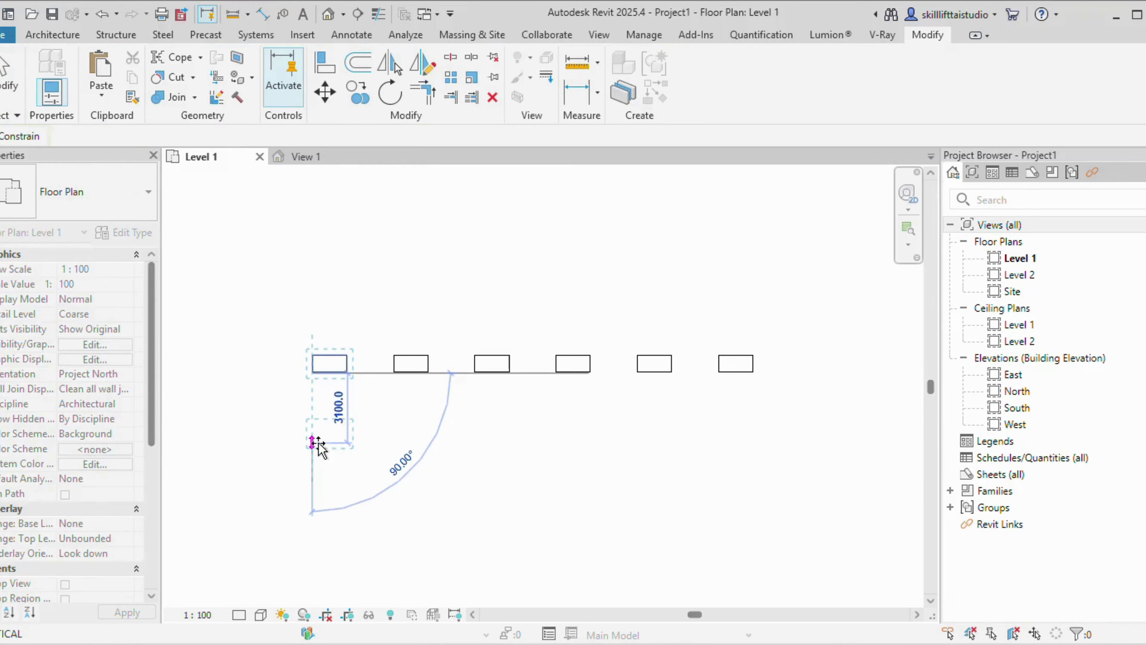
left_click(319, 443)
left_click(348, 344)
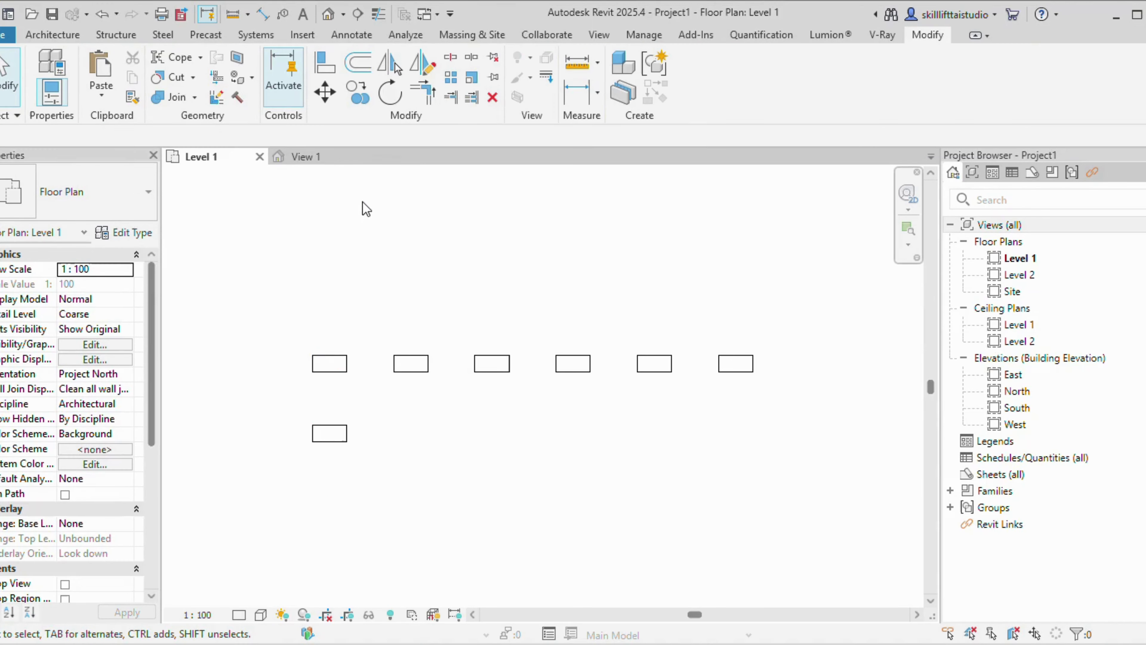
Array the lower desk linearly as 6 items with Move To Last, spanning about 10500 mm horizontally, and dismiss the save reminder without saving
left_click(330, 436)
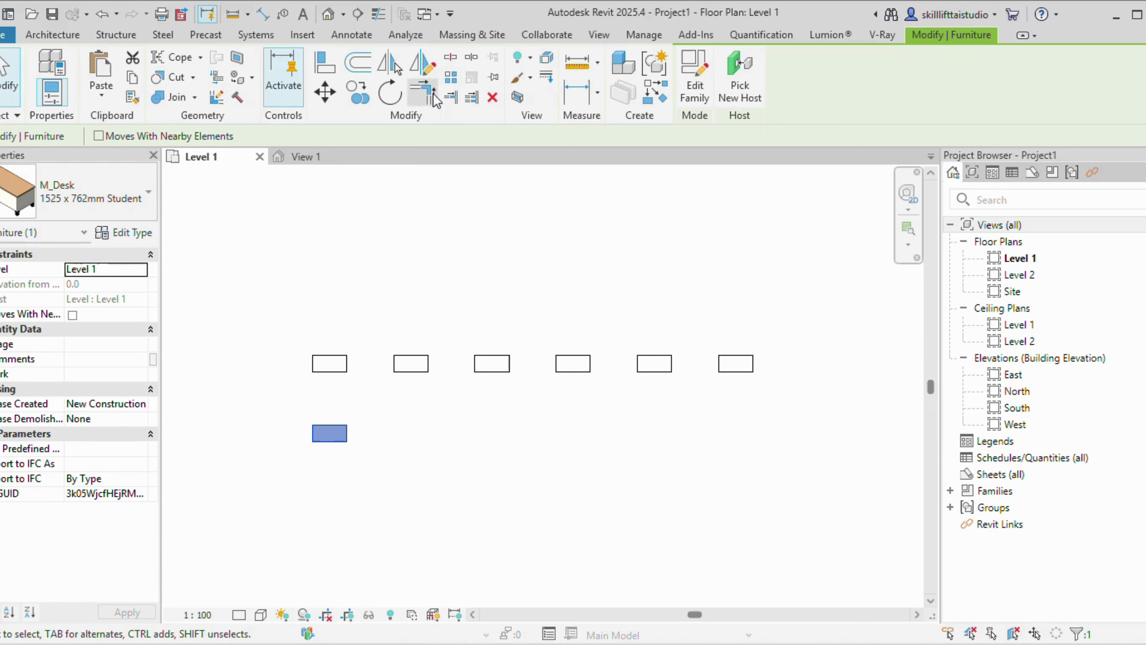
left_click(456, 82)
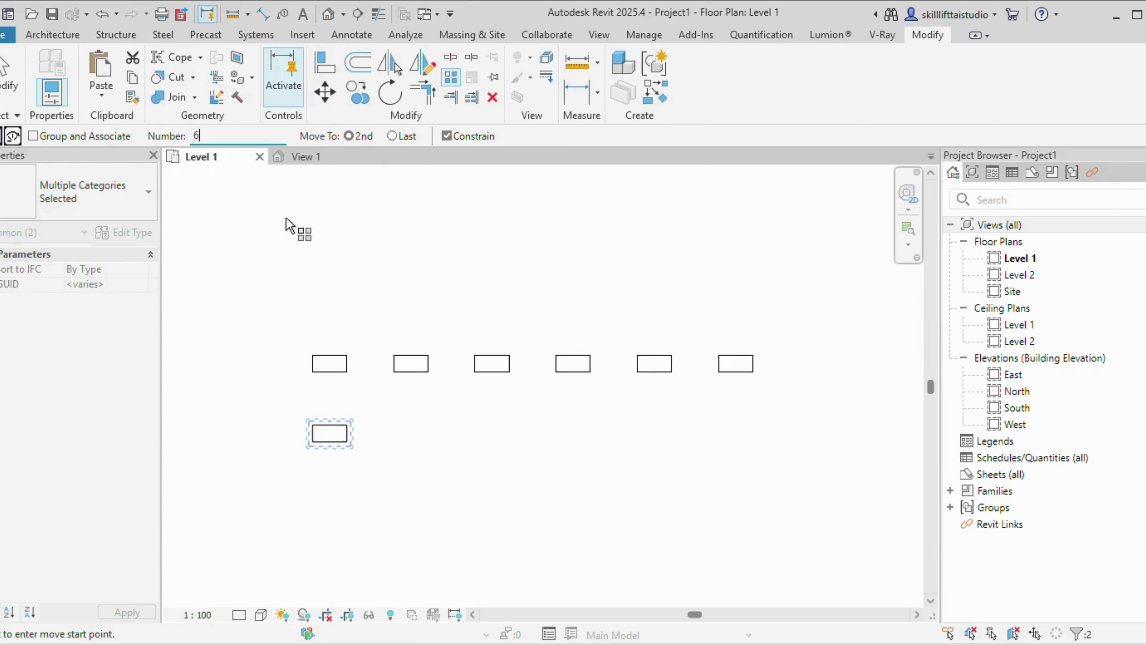
left_click(391, 136)
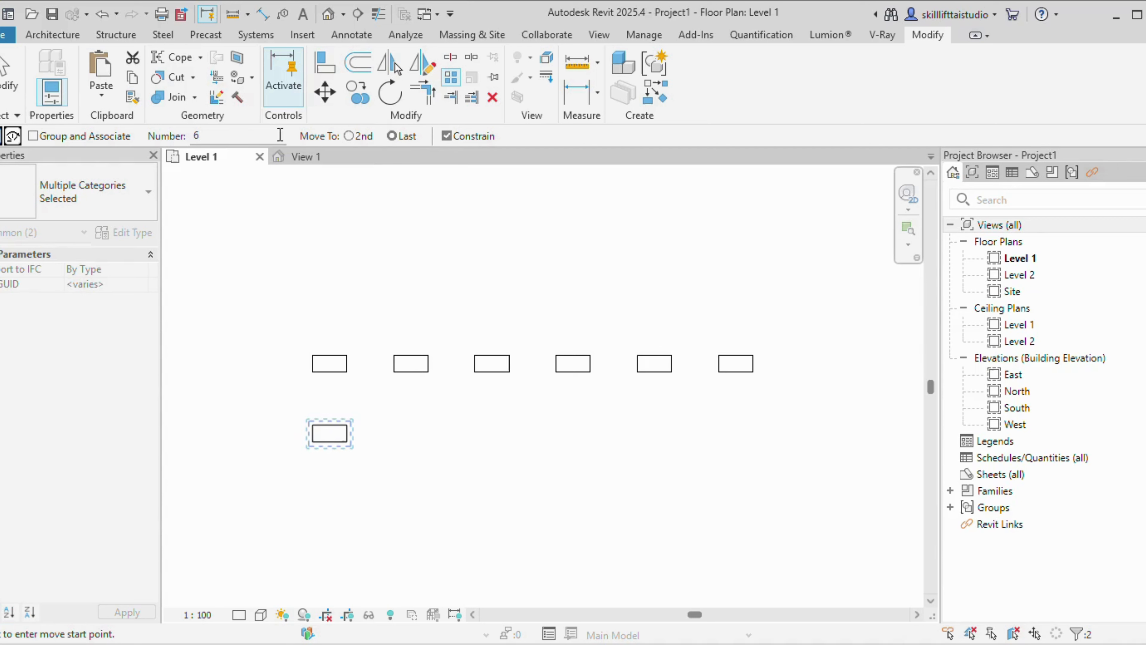
left_click(345, 443)
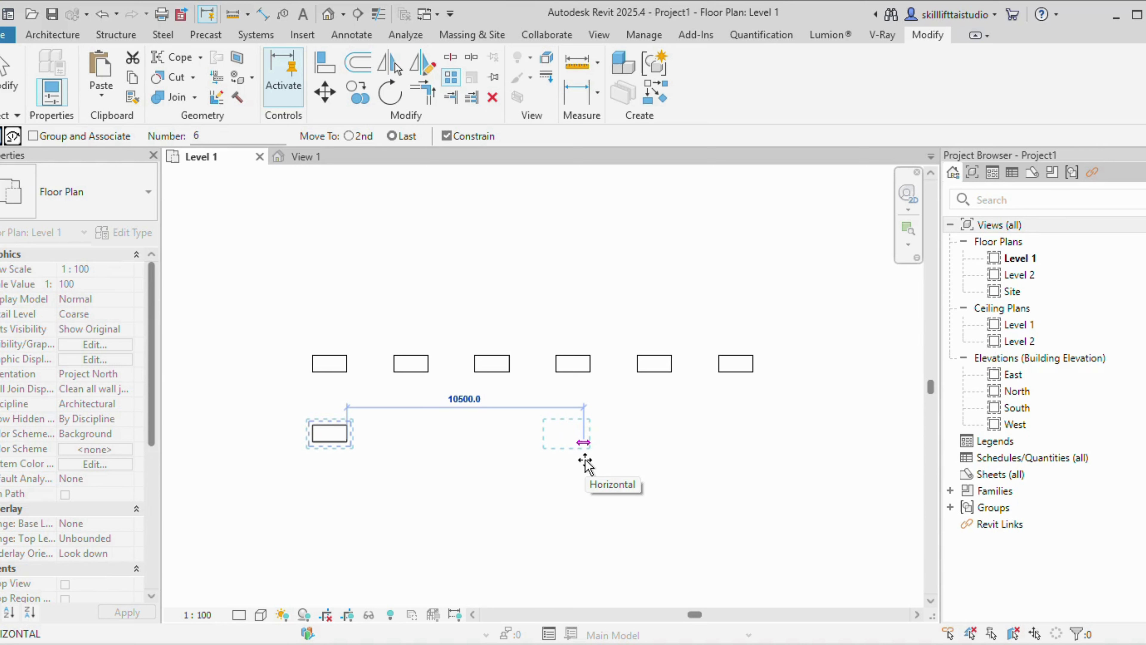
left_click(585, 460)
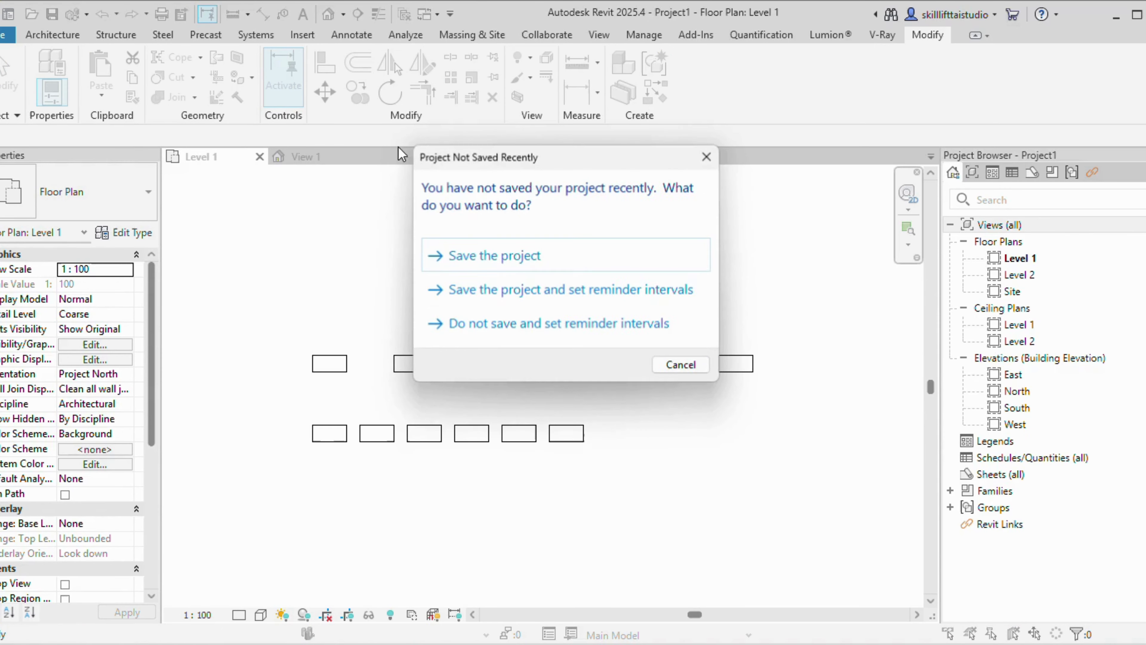
left_click(707, 158)
left_click(339, 365)
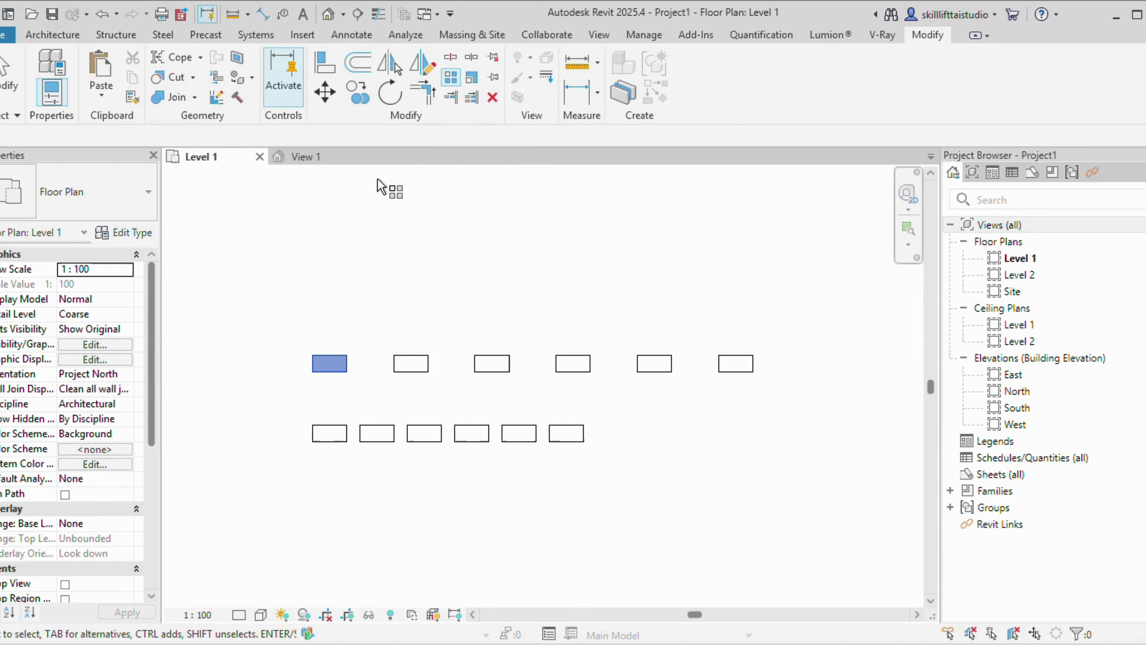
left_click(450, 76)
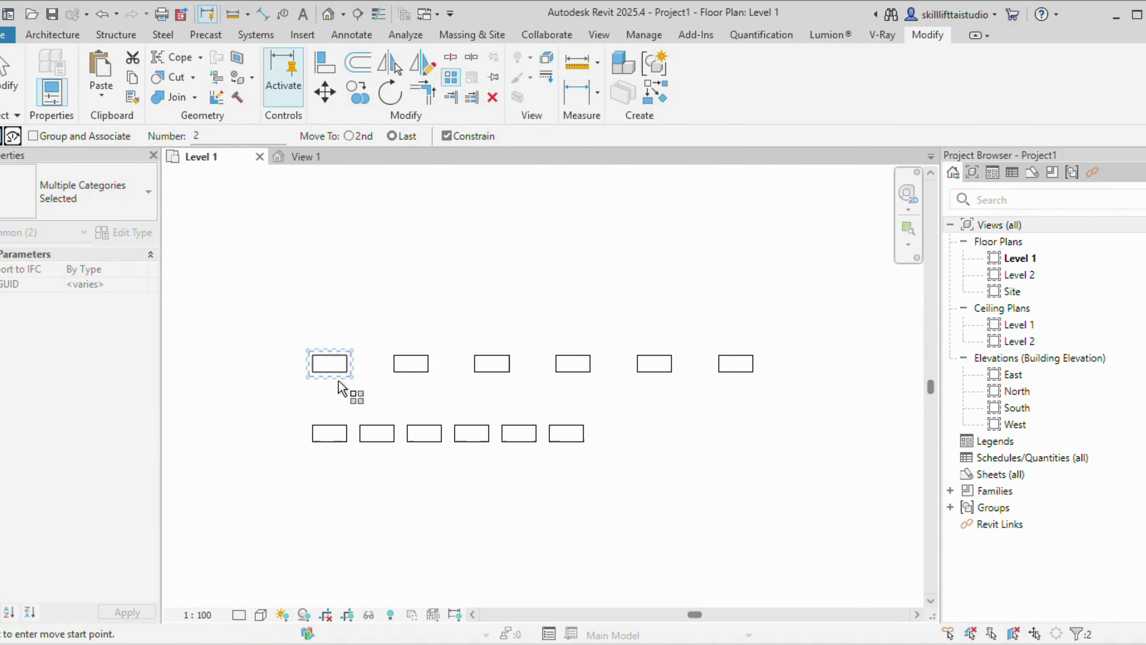
key("Escape")
scroll(340, 400, "down", 2)
middle_click_drag(339, 401, 355, 297)
key("Escape")
Copy the first desk of the upper row and paste it in the empty area directly below both rows
left_click(396, 300)
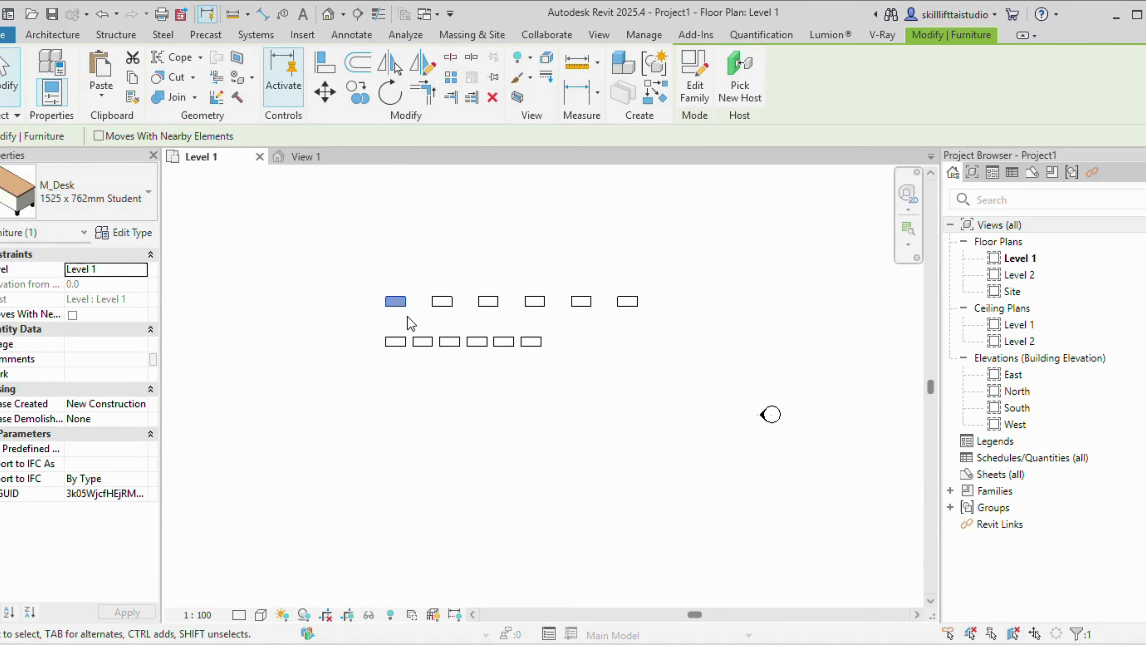
key("m")
key("v")
left_click(385, 307)
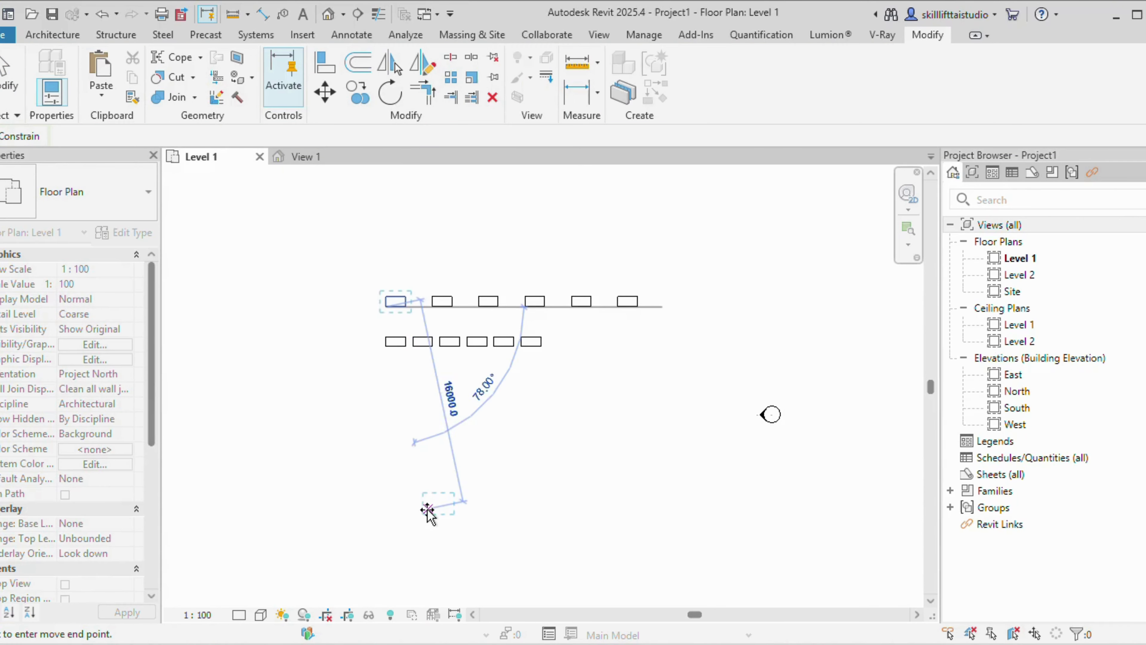
left_click(385, 485)
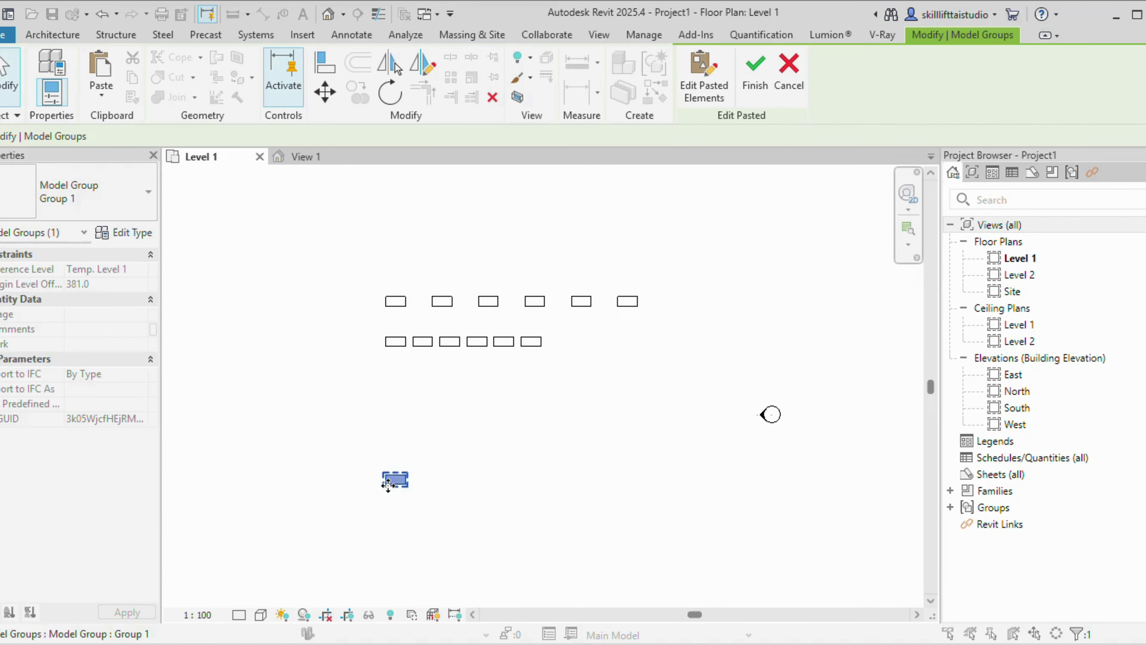
left_click(425, 491)
Create a radial array of 3 from the newly pasted desk about its own centre, with Move To 2nd and a 90° angle
left_click(396, 480)
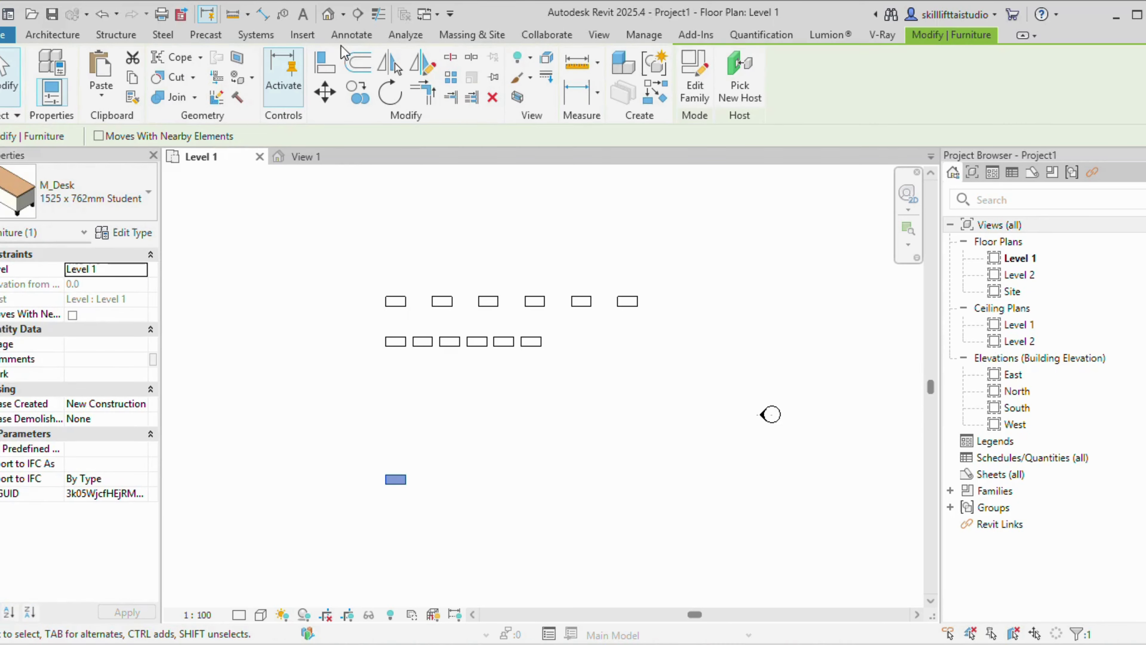
left_click(454, 82)
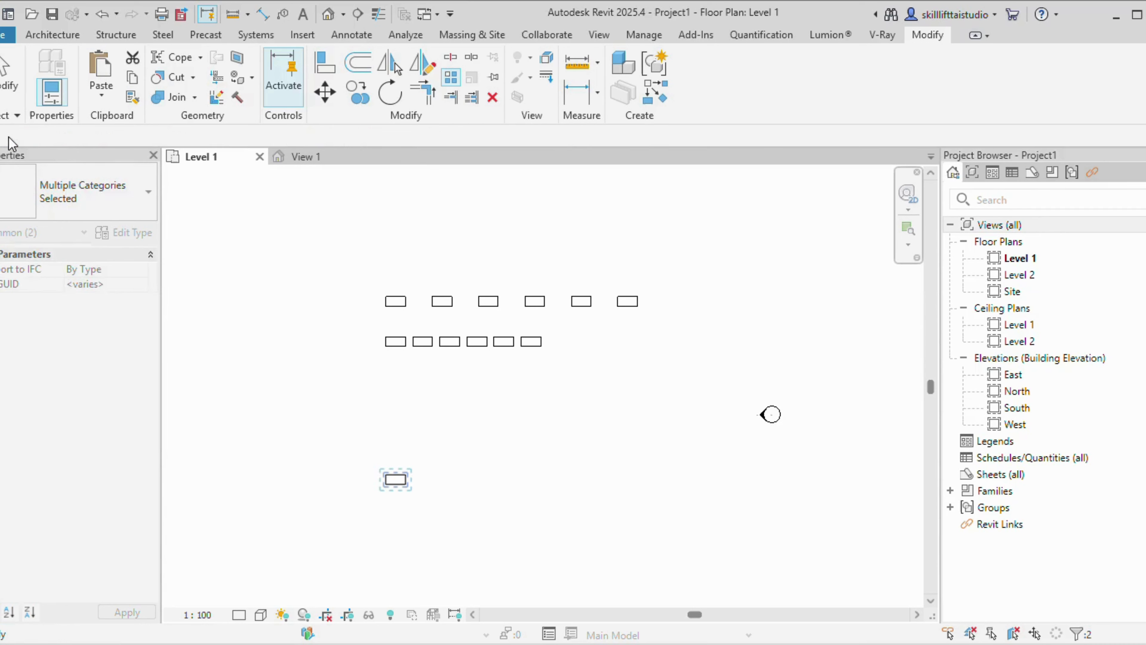
left_click(12, 136)
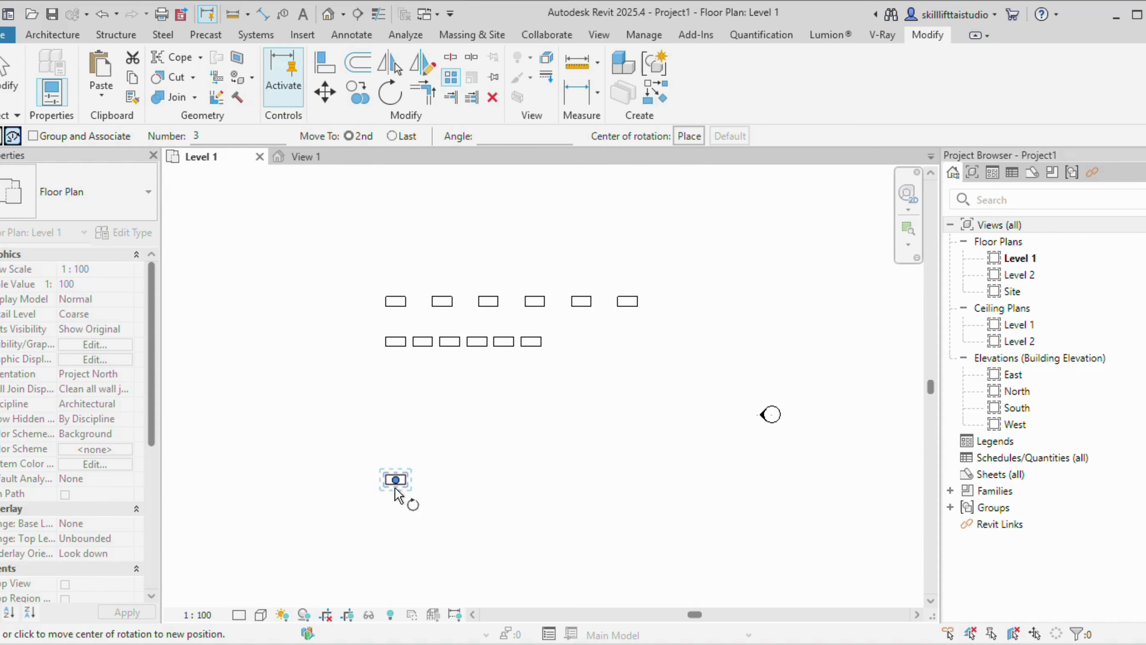
scroll(404, 477, "up", 1)
scroll(403, 482, "up", 1)
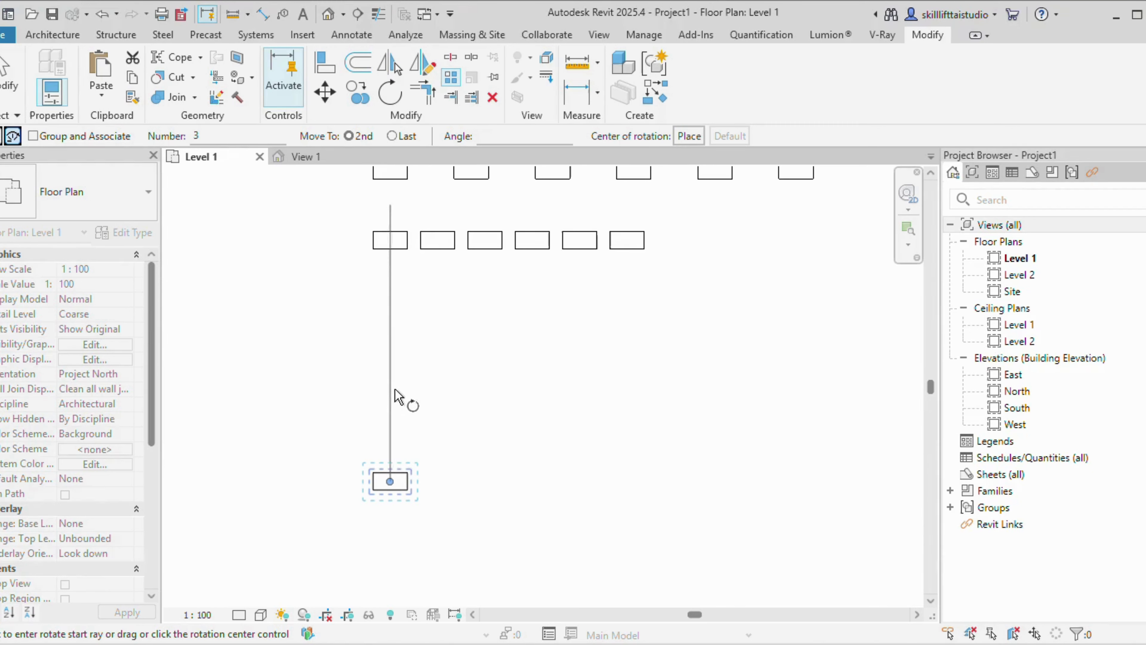
left_click(479, 135)
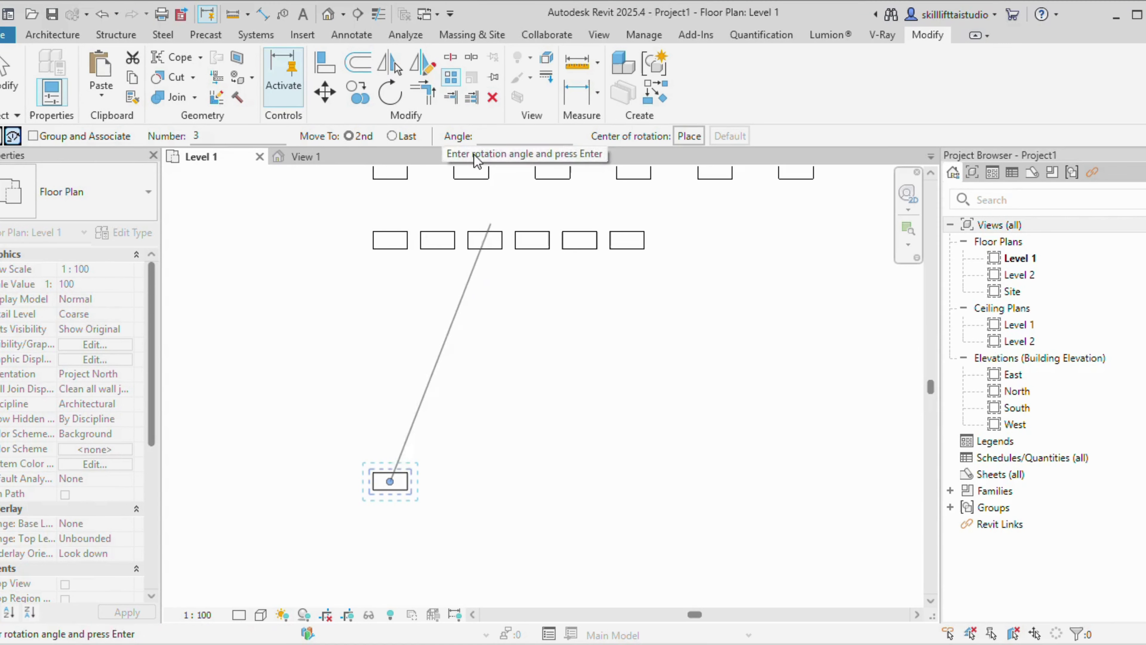
left_click(391, 404)
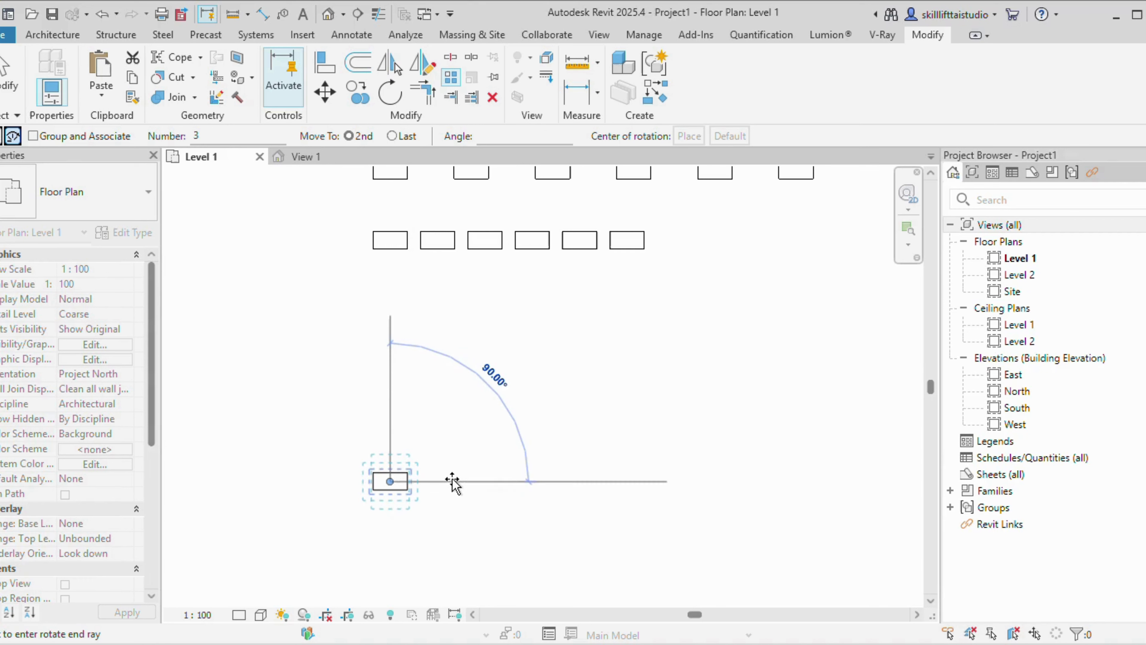
left_click(453, 481)
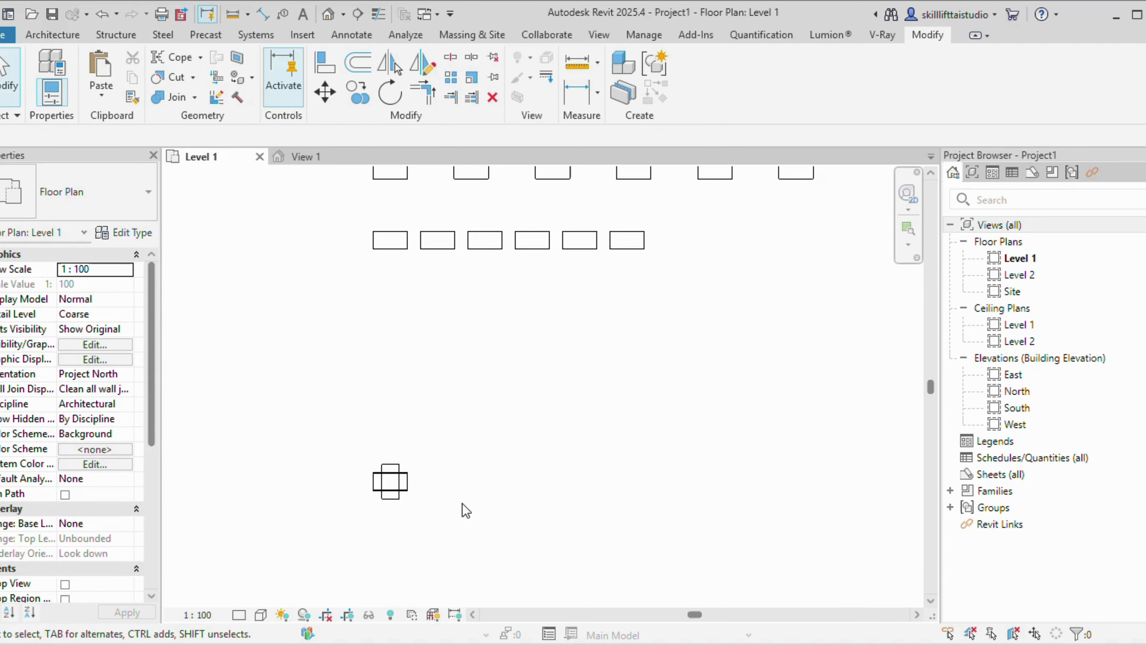
Examine the overlapping desks of the radial array and select the one rotated to vertical
scroll(401, 503, "up", 8)
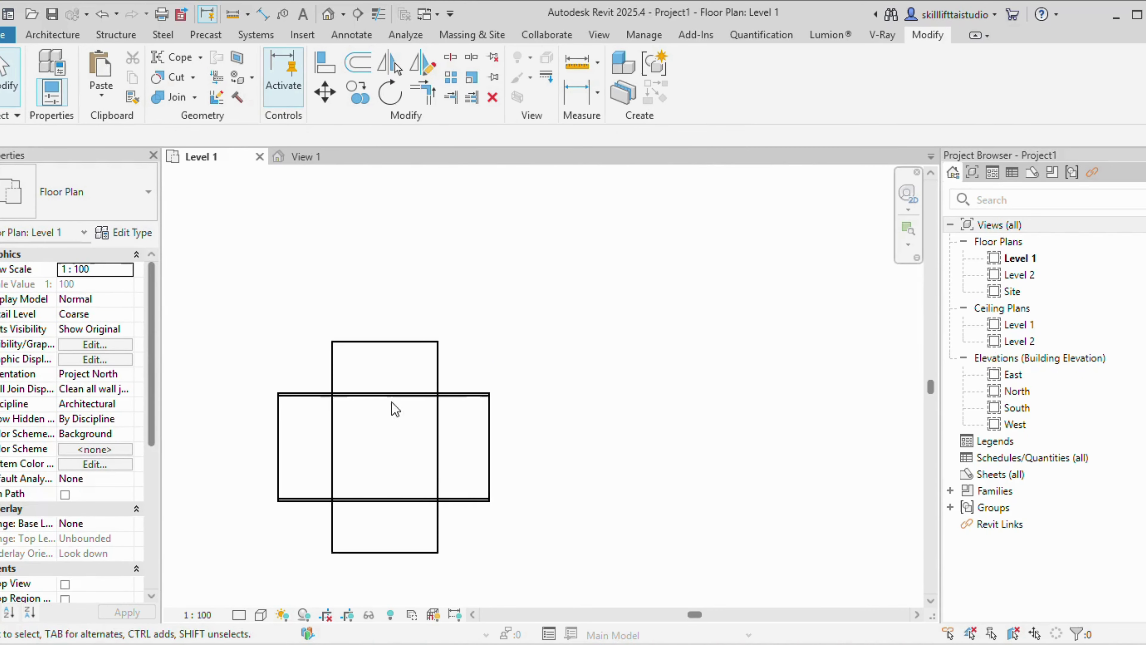
left_click(390, 382)
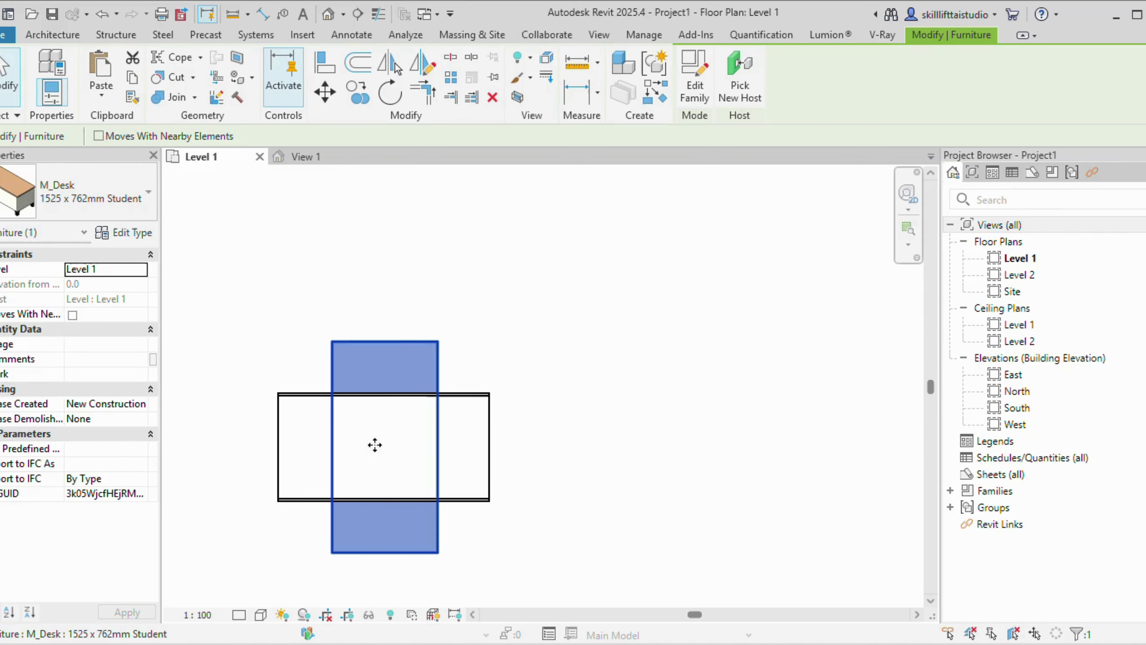
key("Escape")
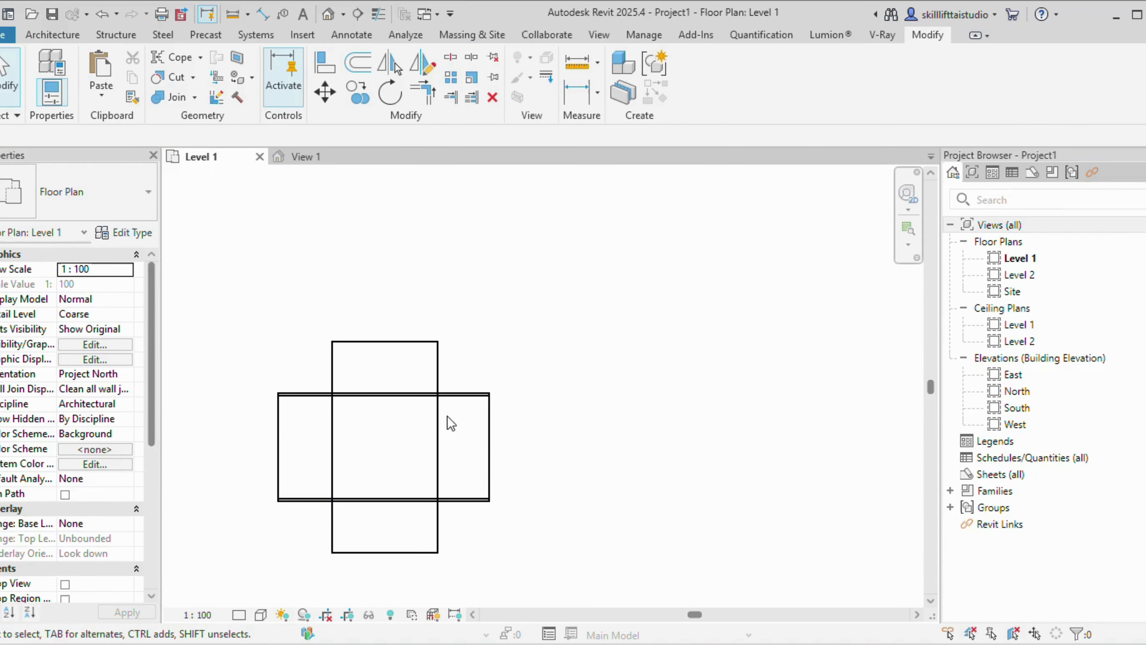
left_click(391, 435)
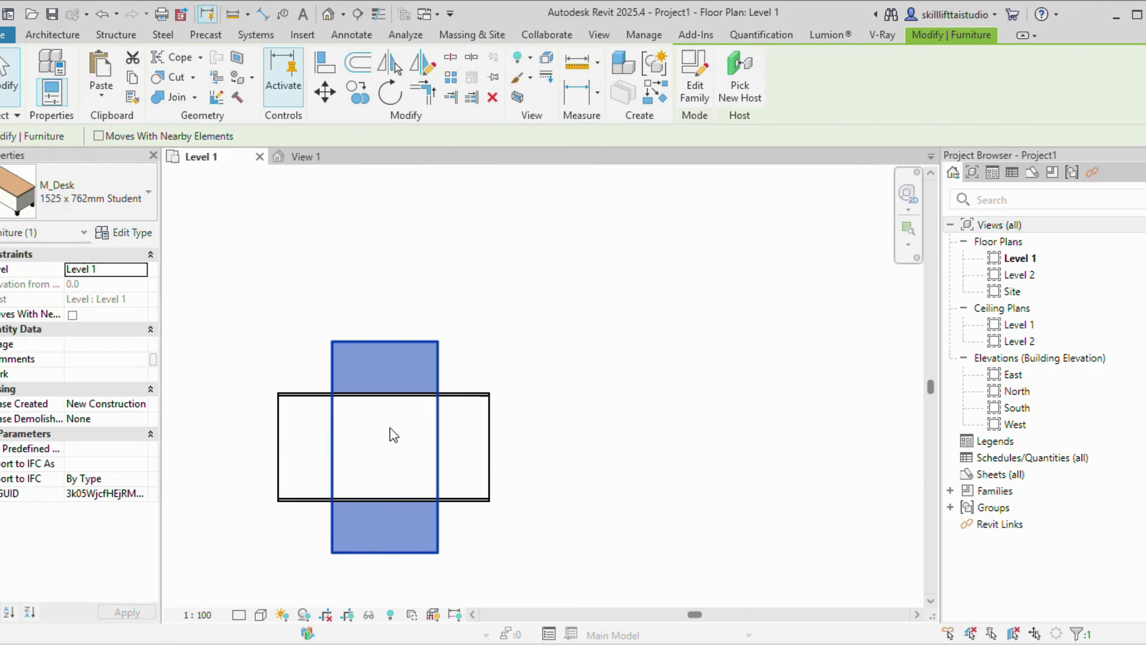
Delete the overlapping extra desks of the radial array, keeping only a single horizontal desk
key("Escape")
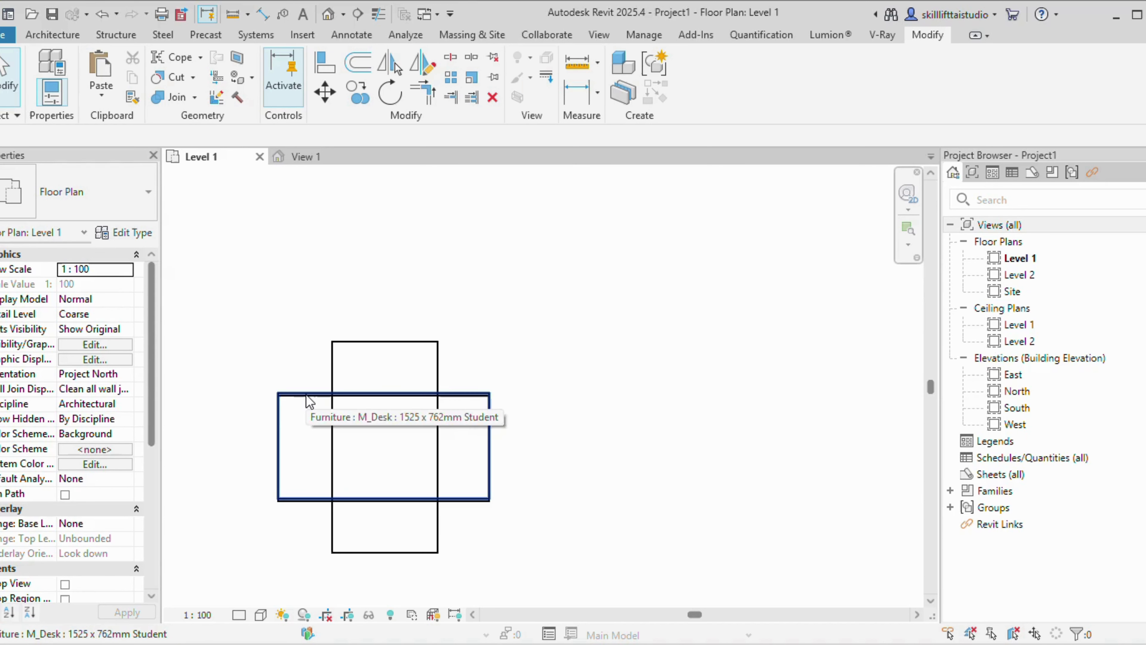
scroll(307, 402, "up", 3)
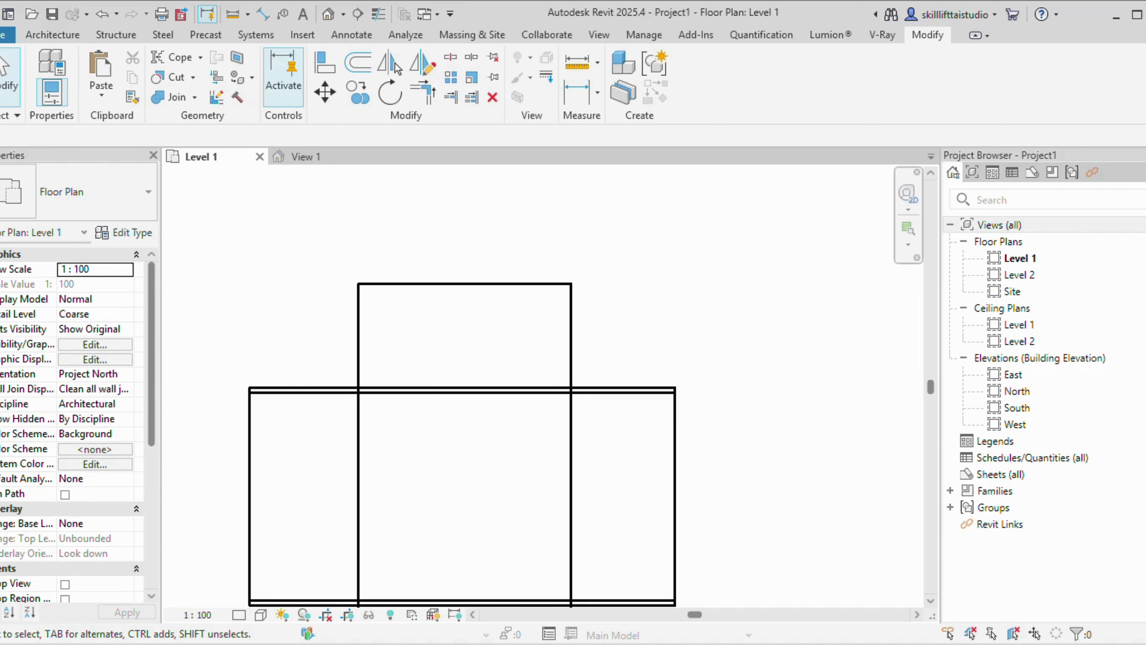
key("z")
key("f")
scroll(478, 440, "up", 5)
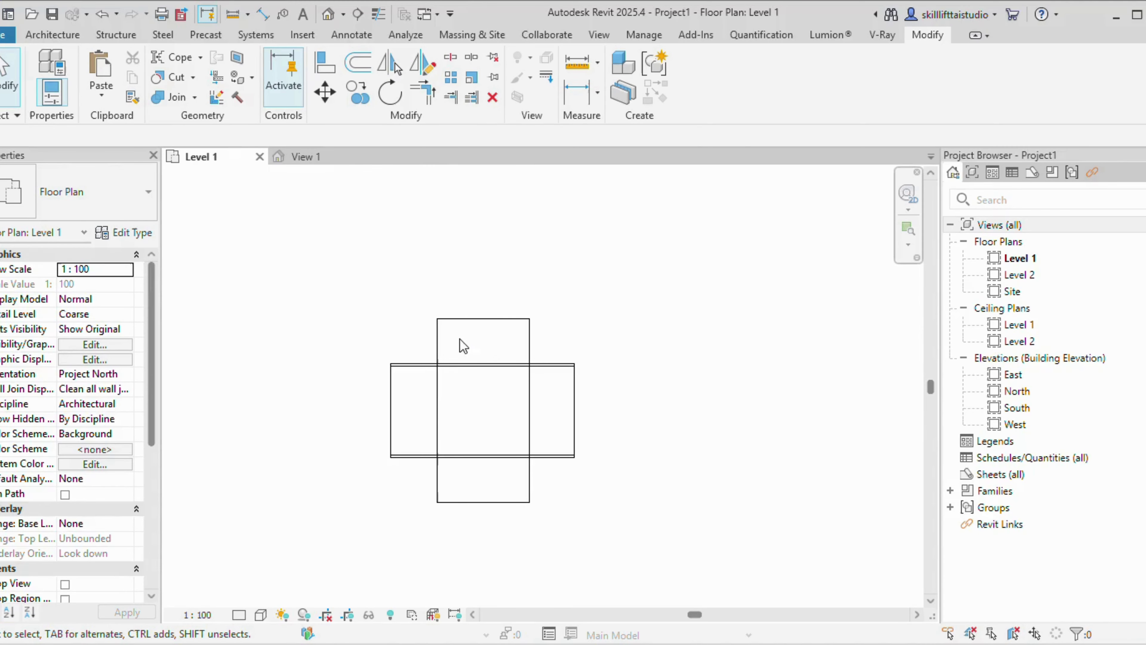
scroll(450, 343, "down", 3)
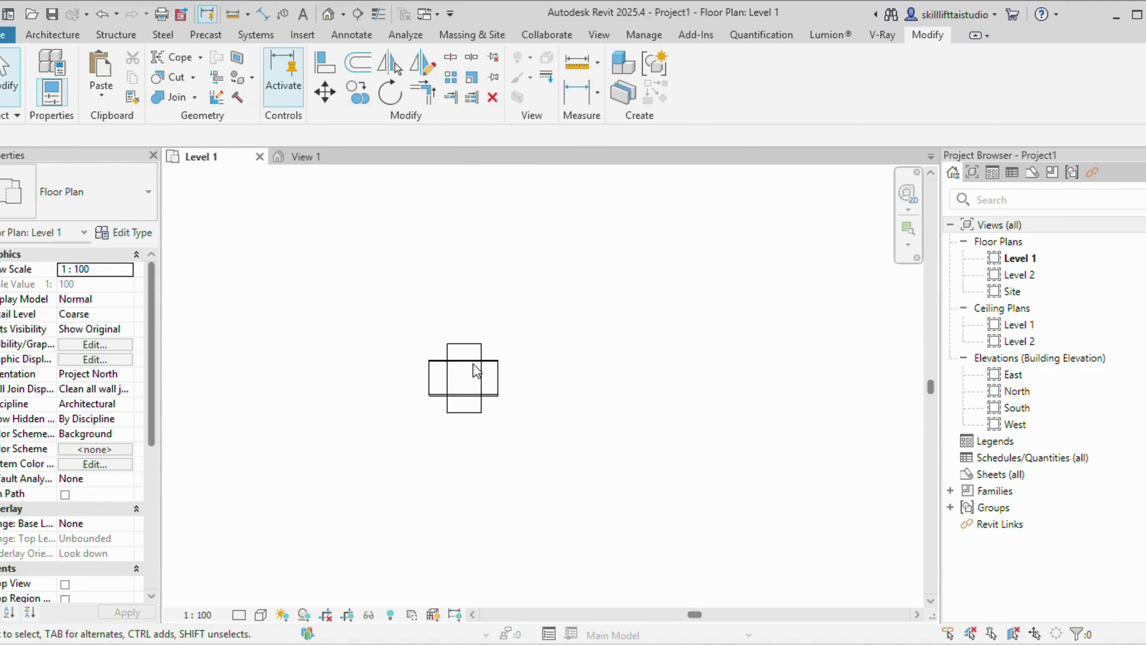
left_click(479, 361)
key("Delete")
scroll(513, 429, "down", 4)
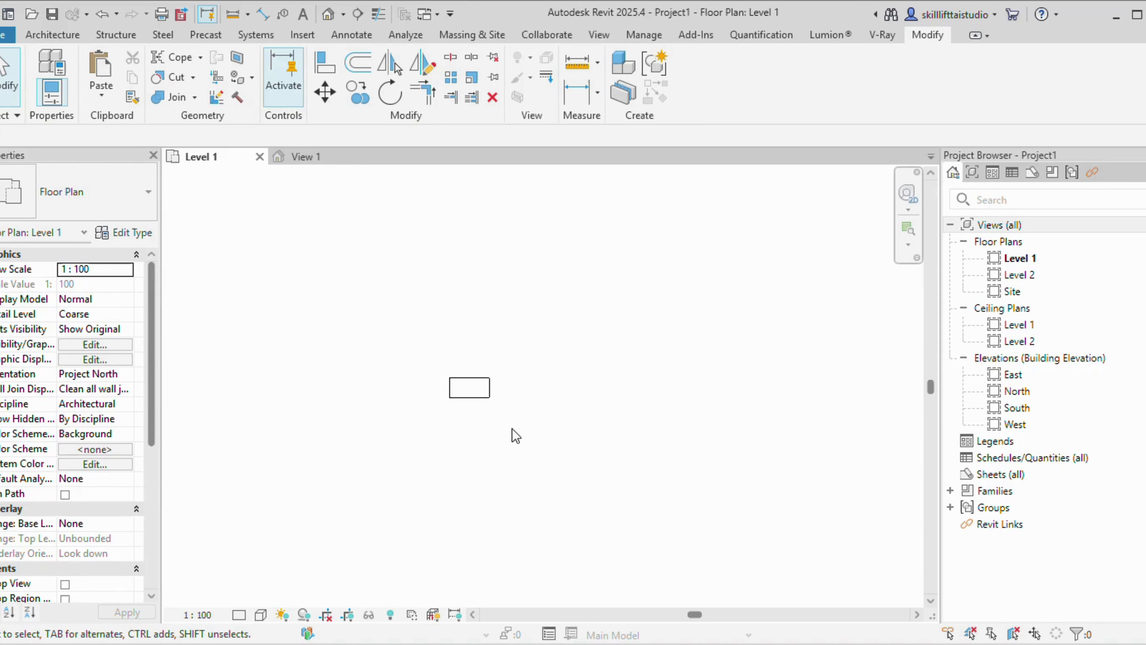
Create a radial array of 8 from the remaining desk about a centre directly below it, with Move To 2nd and a 30° angle
left_click(489, 413)
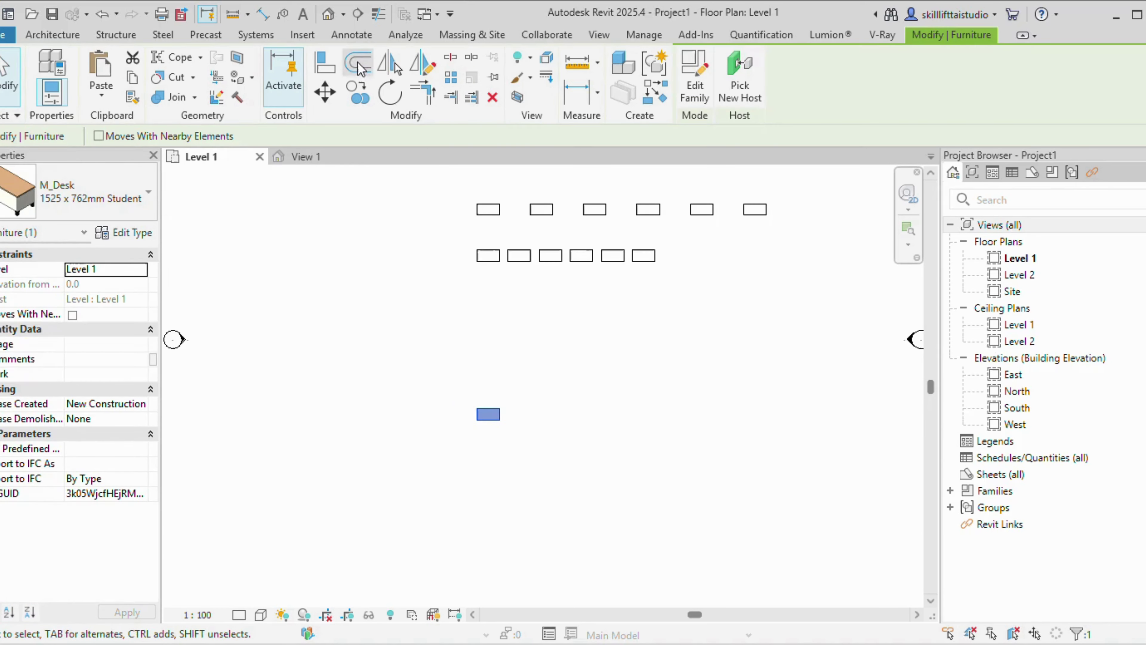
left_click(446, 82)
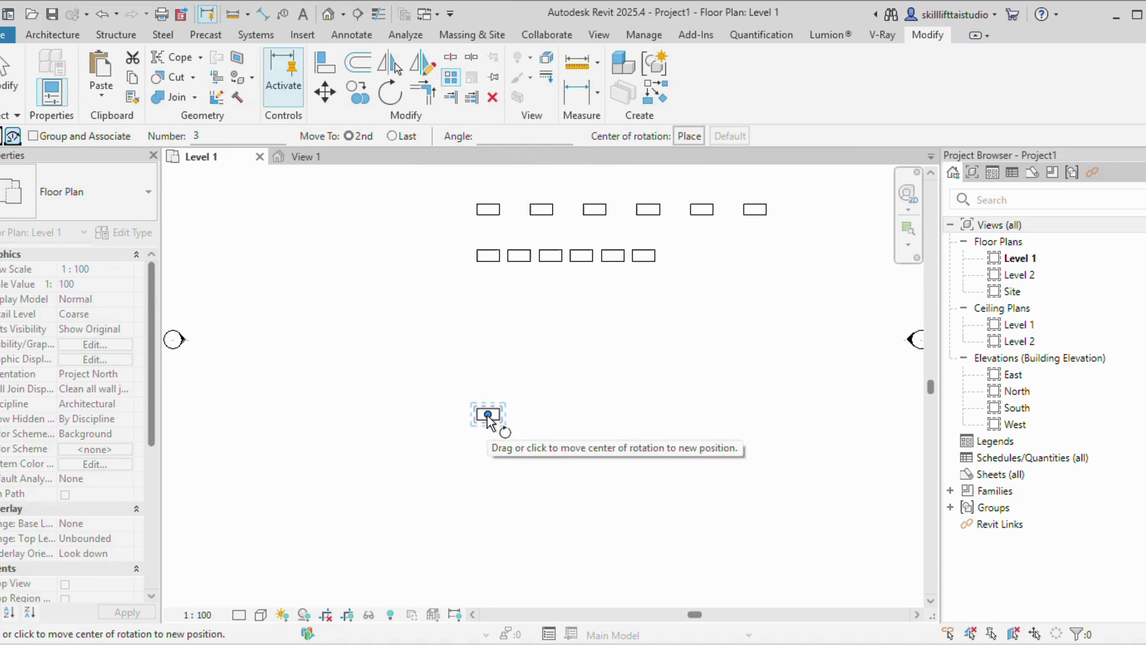
left_click_drag(487, 420, 486, 491)
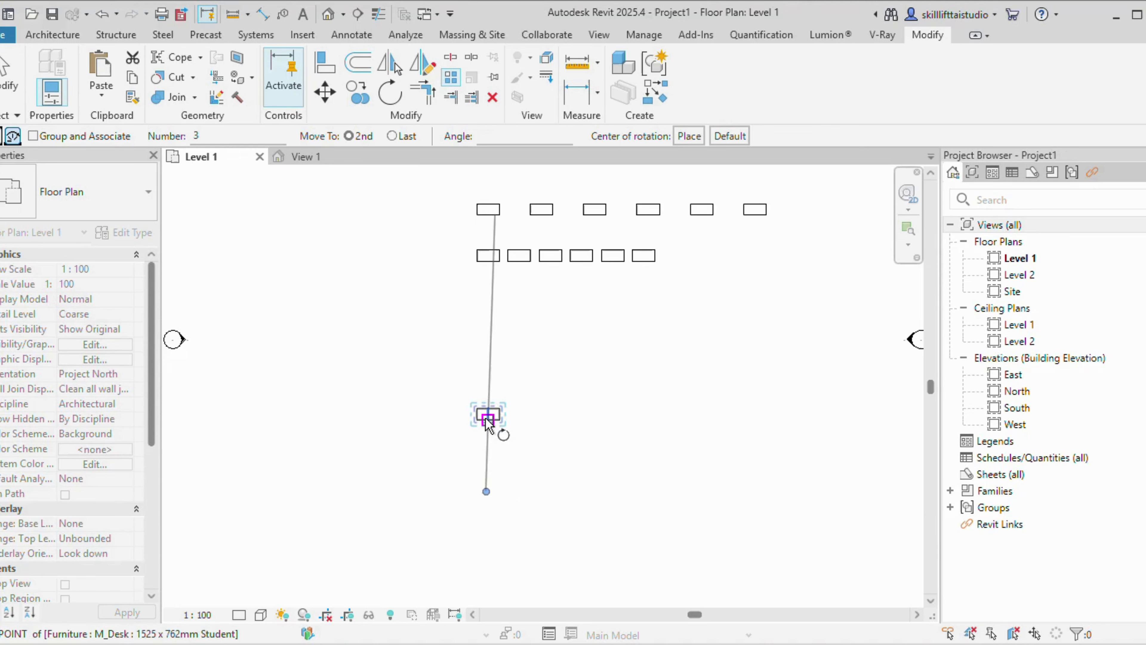
left_click(486, 380)
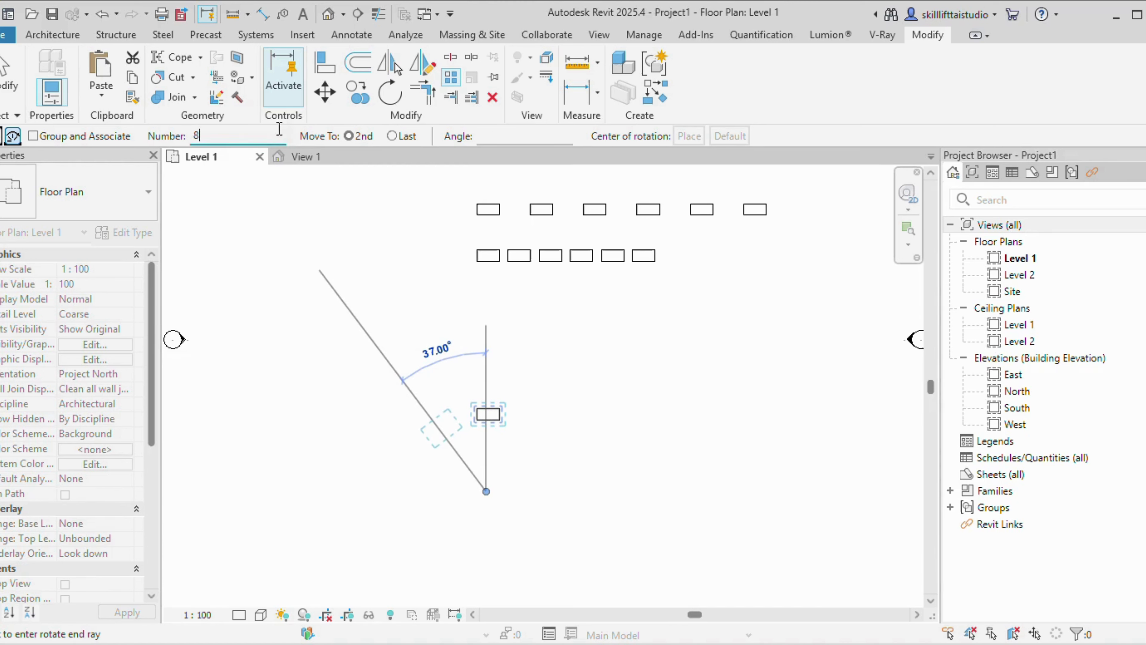
left_click(496, 132)
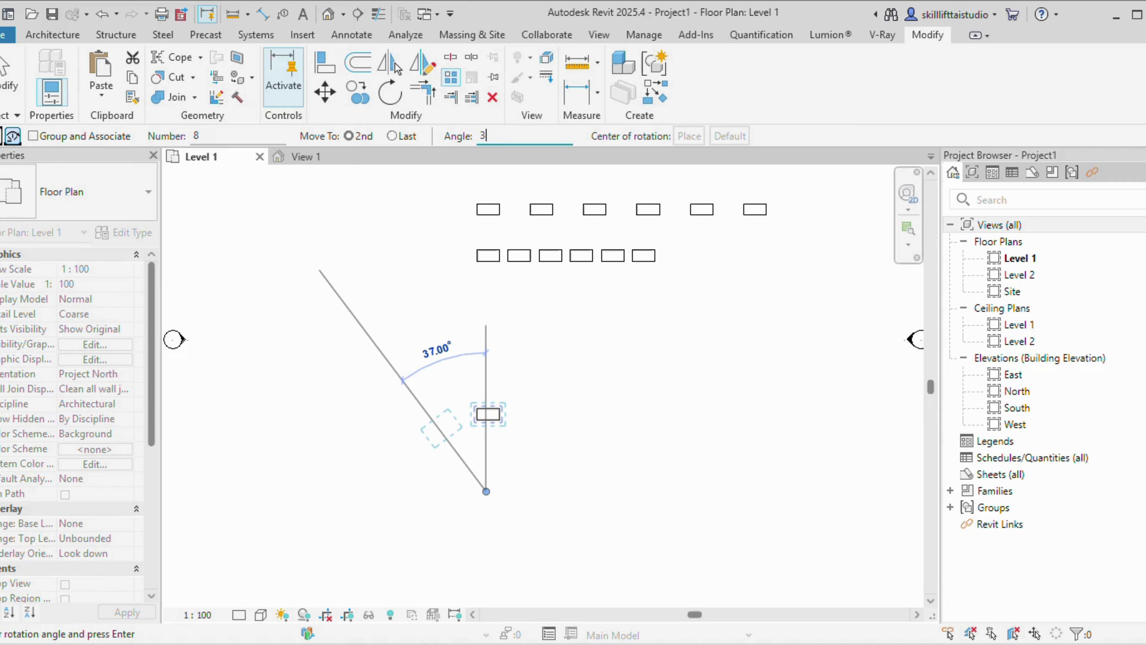
key("Return")
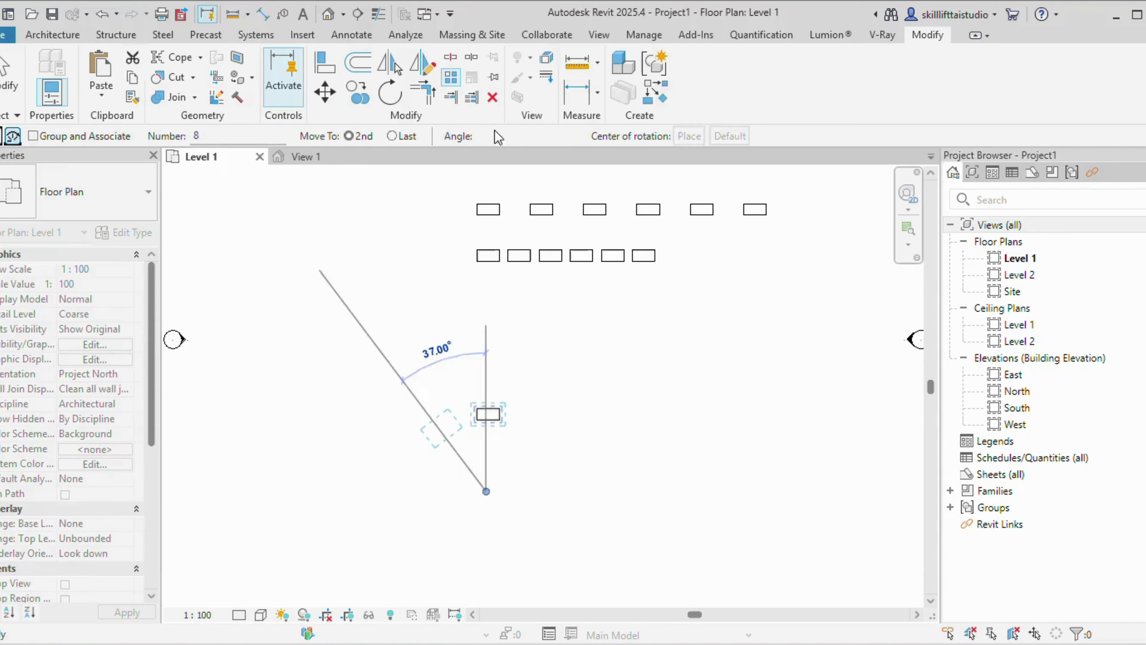
scroll(485, 504, "down", 4)
middle_click_drag(486, 503, 475, 422)
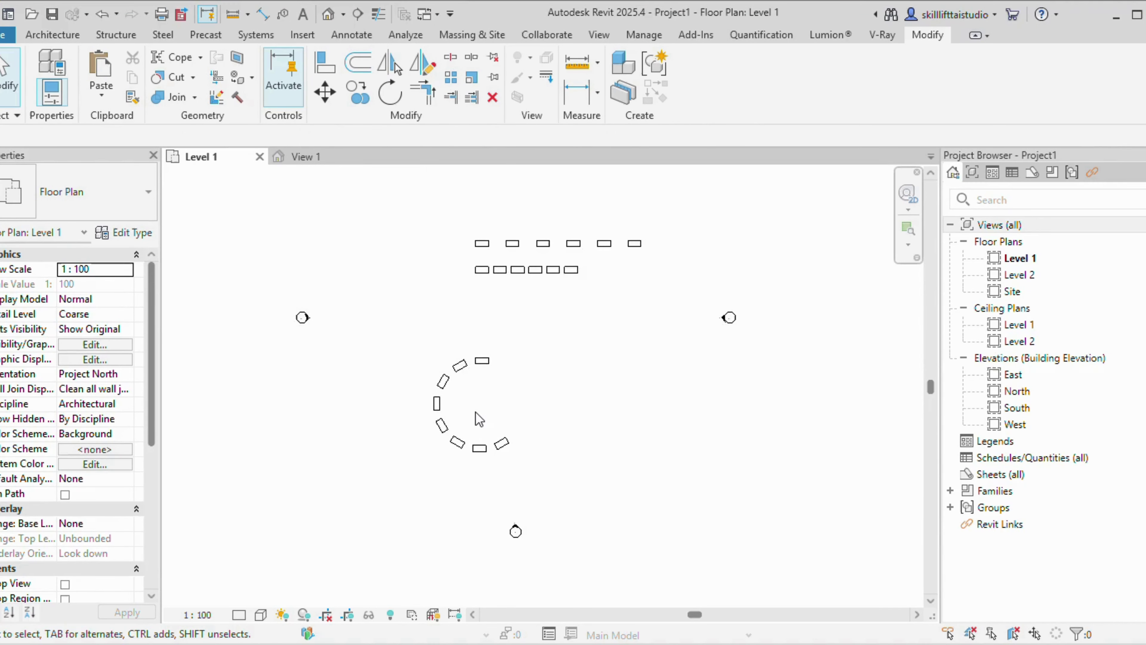
Copy the topmost desk of the radial array into the empty area east of the arc
scroll(474, 422, "up", 5)
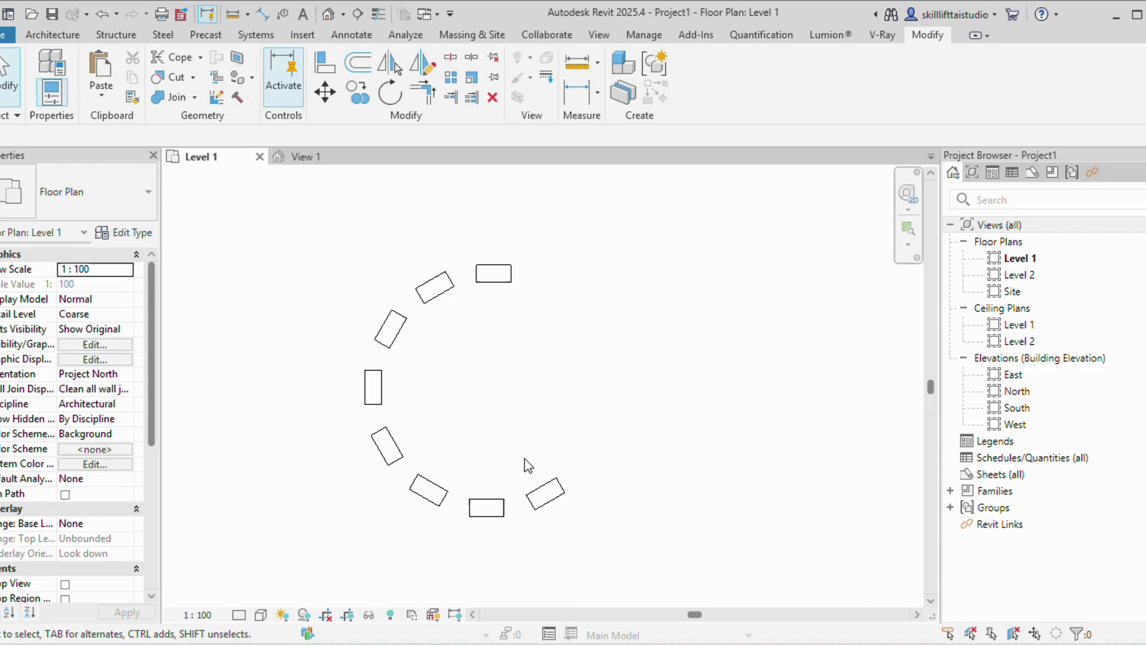
left_click(508, 279)
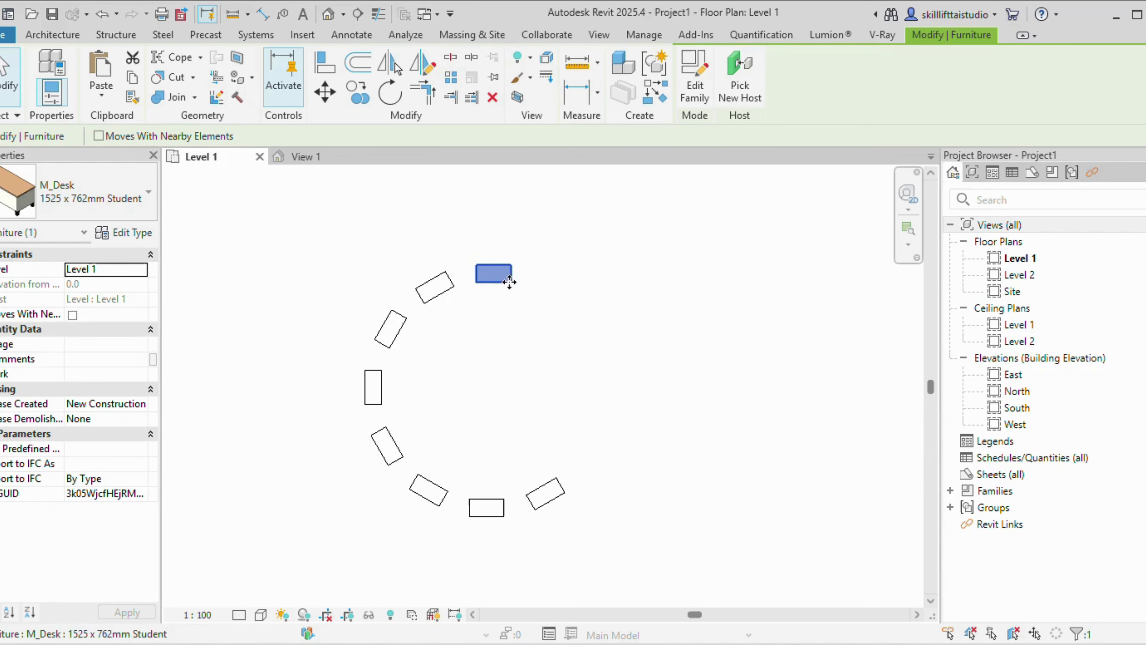
key("m")
key("v")
left_click(477, 282)
scroll(724, 322, "down", 2)
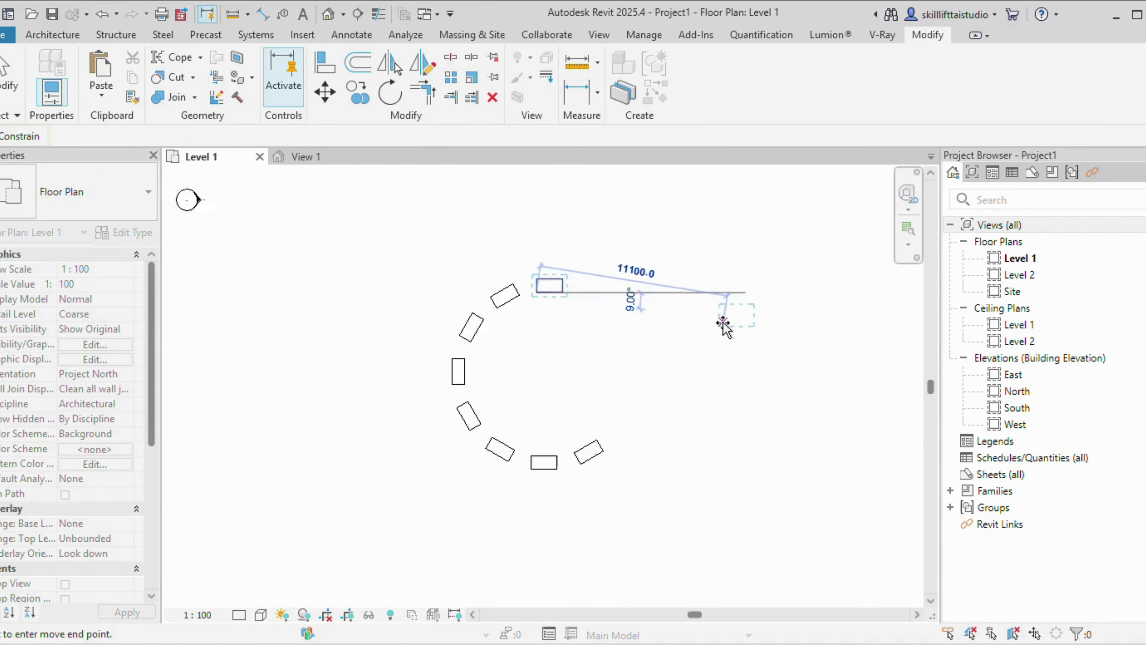
middle_click_drag(723, 322, 568, 361)
left_click(606, 317)
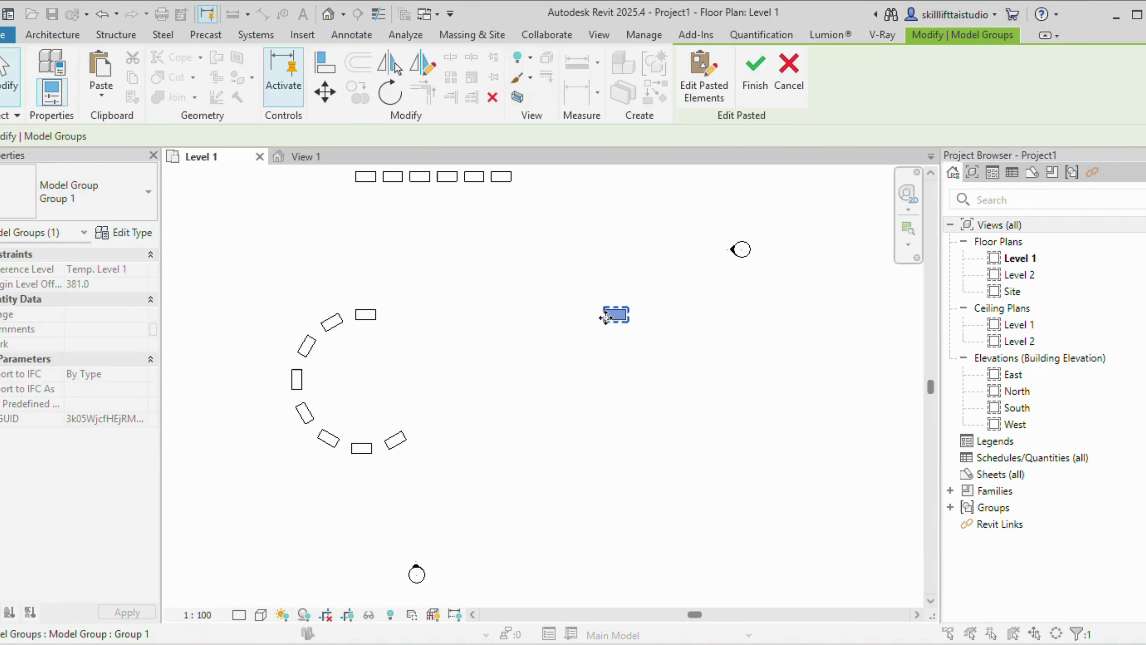
key("Escape")
Try to array the copied desk radially as 8 items with Move To Last and a 125° angle about a centre below it
left_click(616, 314)
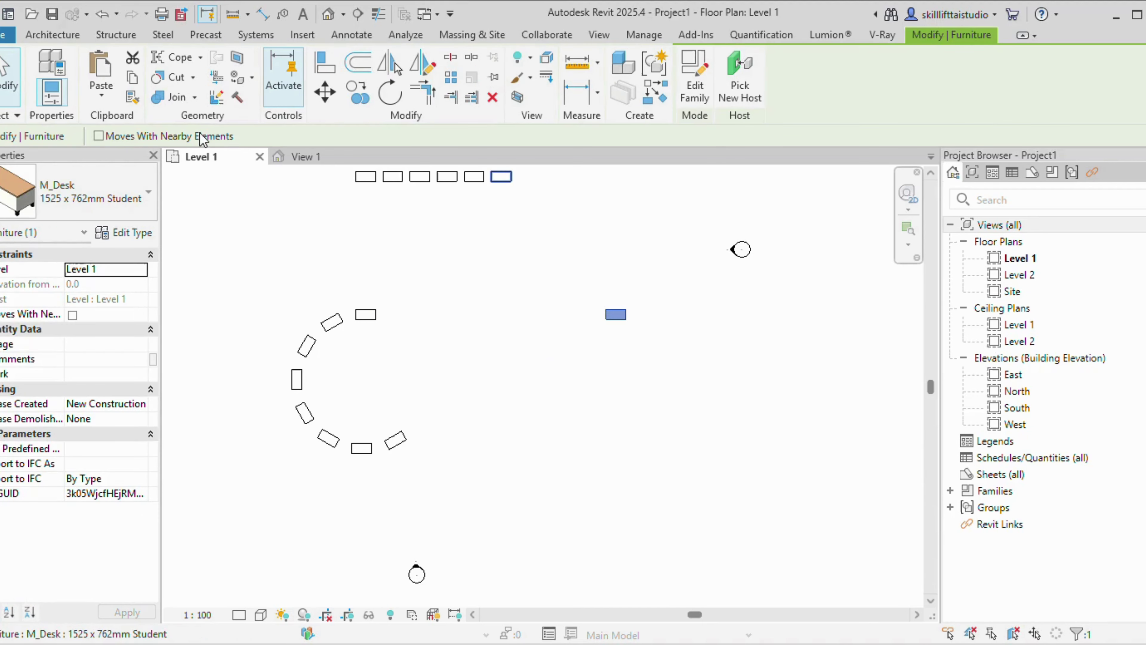
left_click(450, 77)
left_click(12, 135)
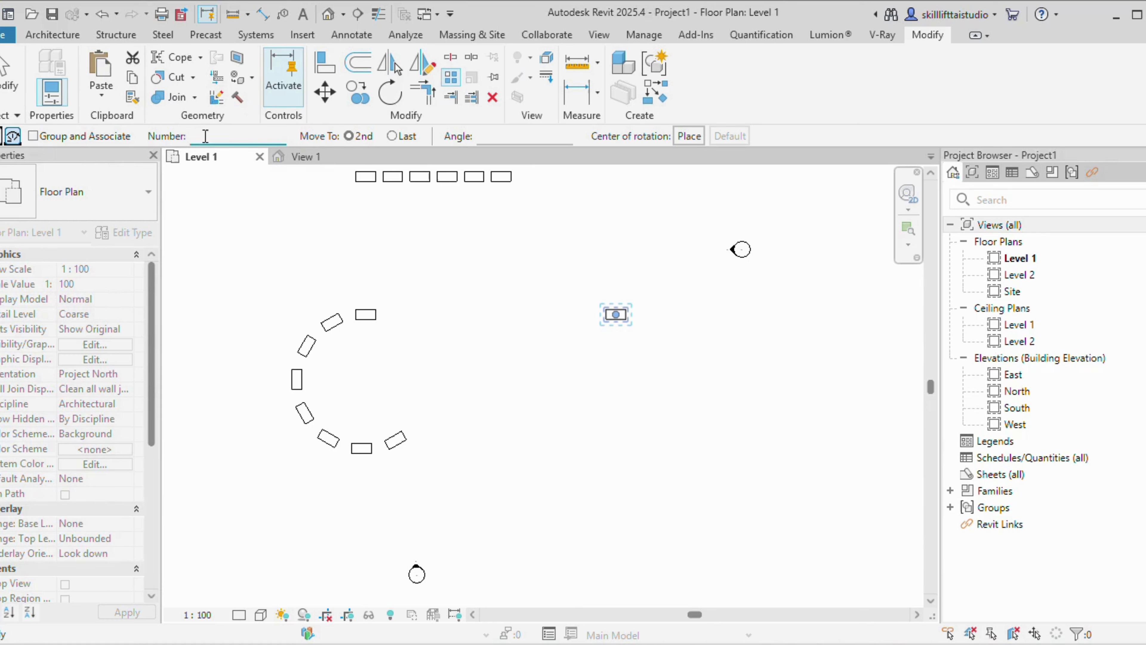
left_click(392, 135)
left_click(505, 133)
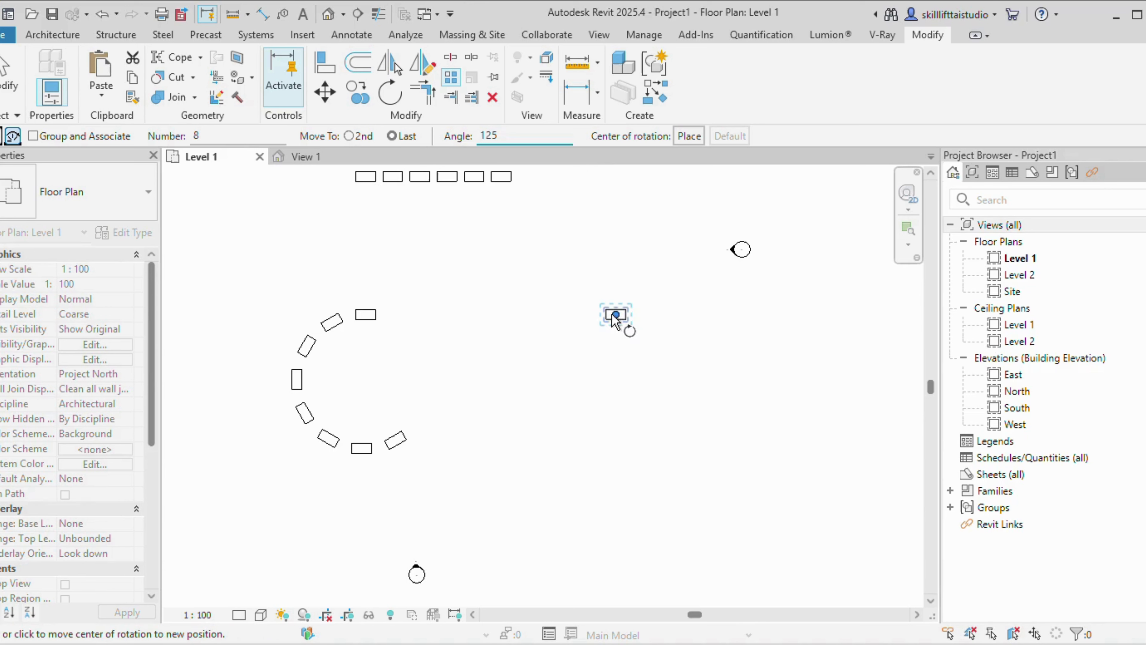
left_click_drag(616, 315, 615, 362)
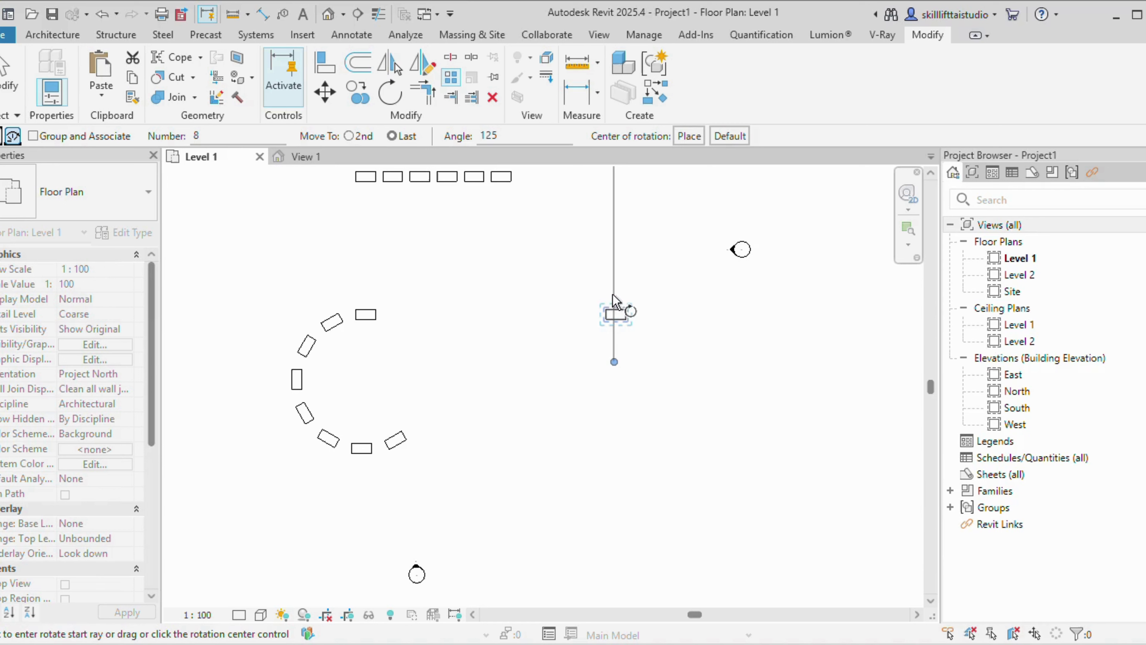
left_click(613, 293)
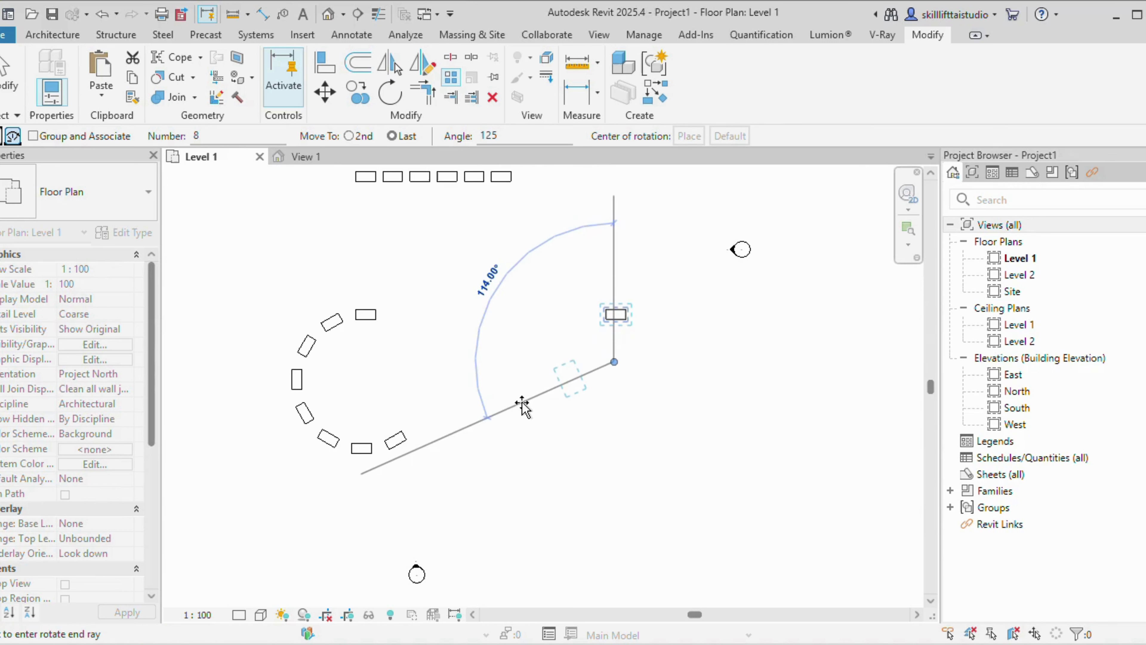
type("125")
key("Return")
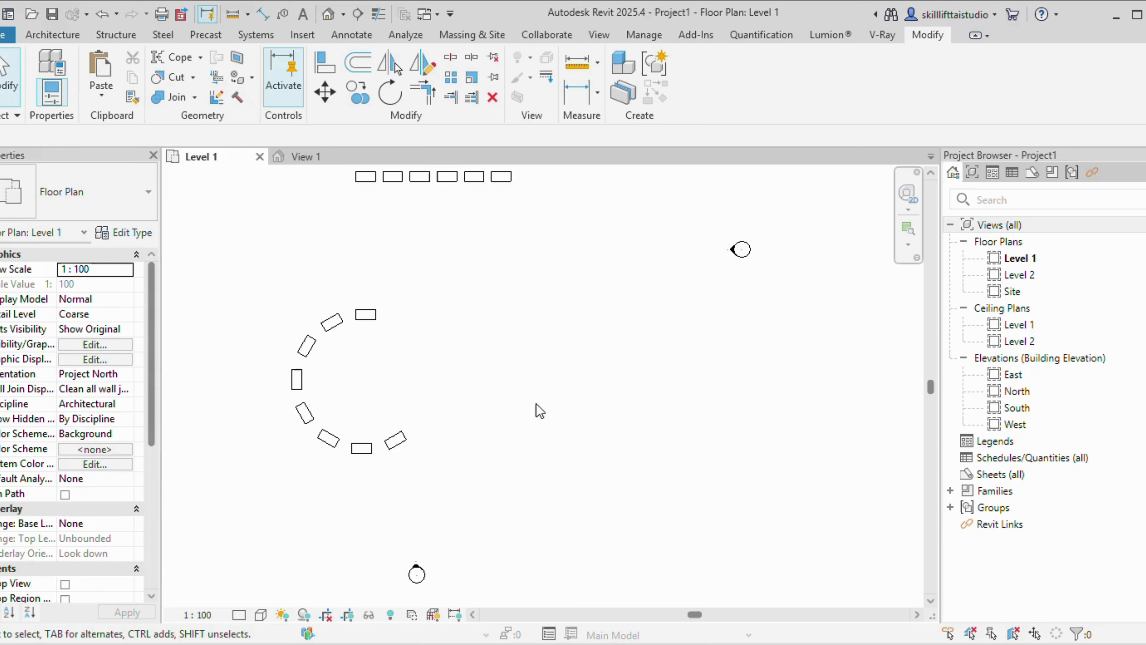
Copy the arc's first desk again, placing it horizontally in line with the original in the empty area to the east
scroll(539, 297, "down", 3)
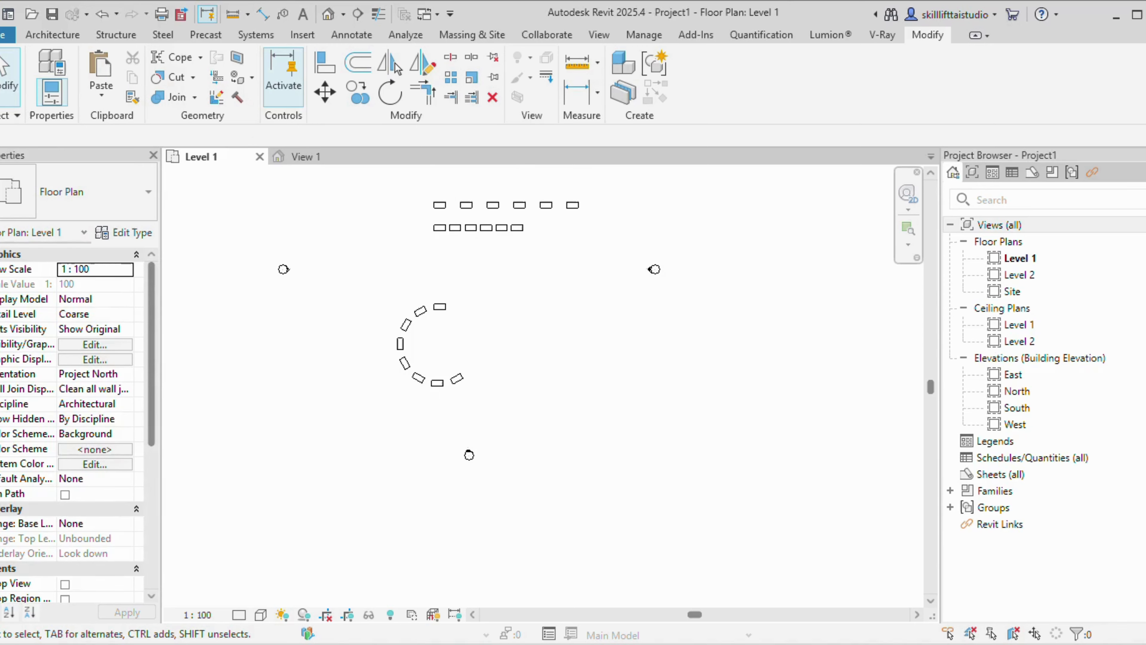
left_click(440, 306)
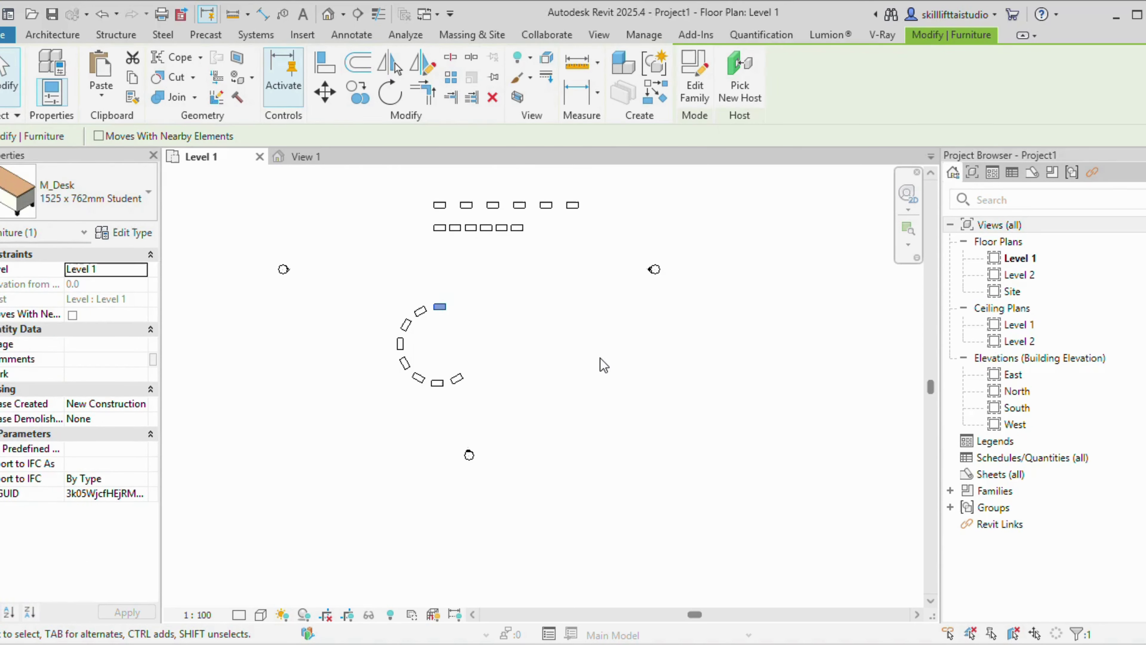
left_click(476, 307)
left_click(440, 307)
key("m")
key("v")
left_click(546, 328)
scroll(565, 311, "up", 2)
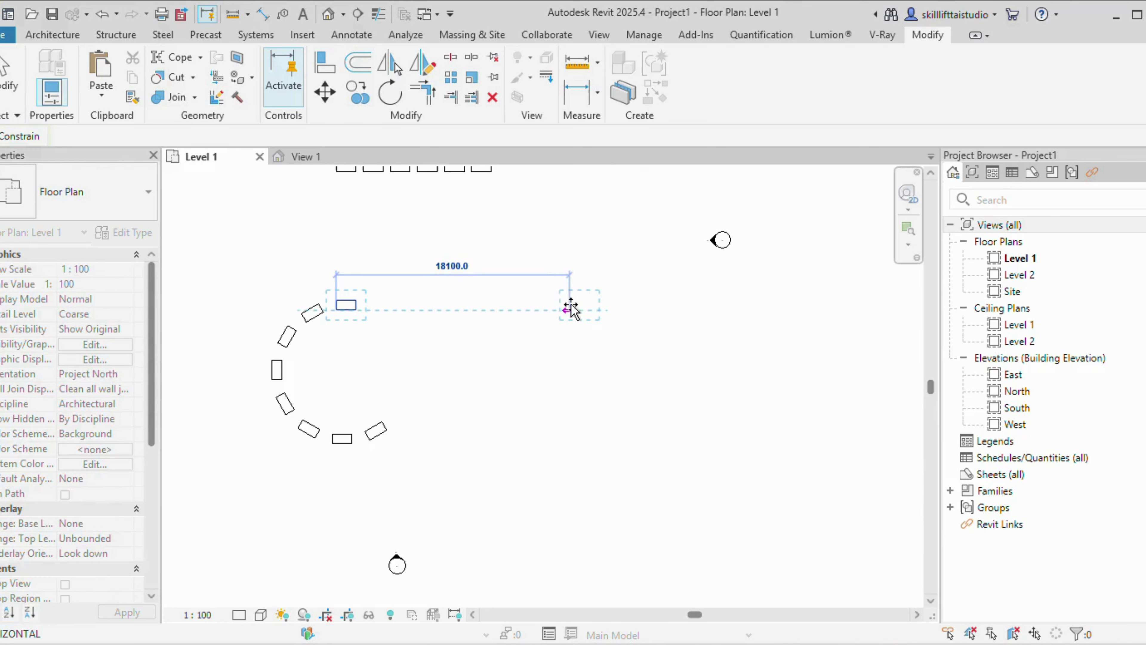
left_click(596, 310)
Create a radial array of 4 from the new desk copy about a centre below it, with Move To Last and a total angle of about 101°
left_click(613, 310)
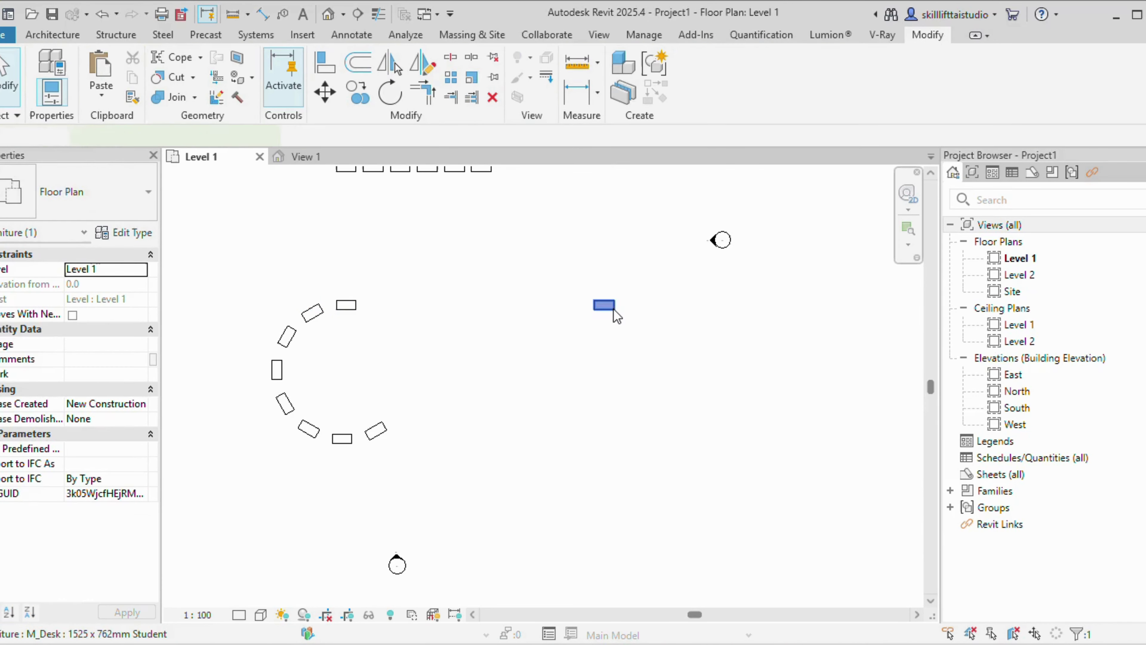
left_click(455, 81)
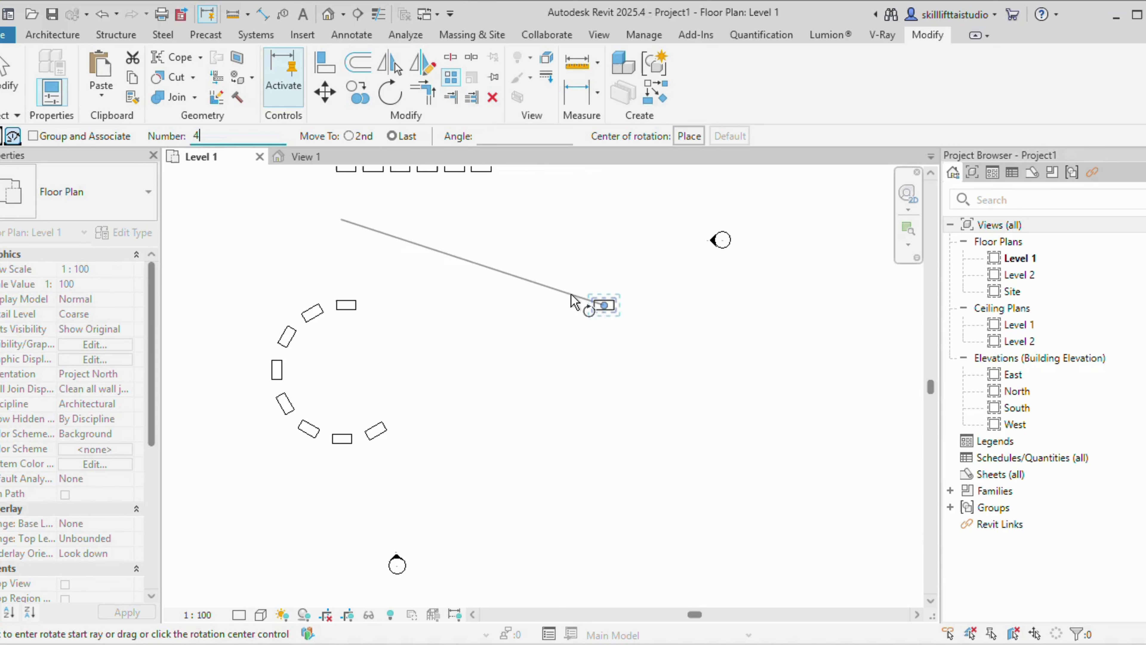
left_click(589, 311)
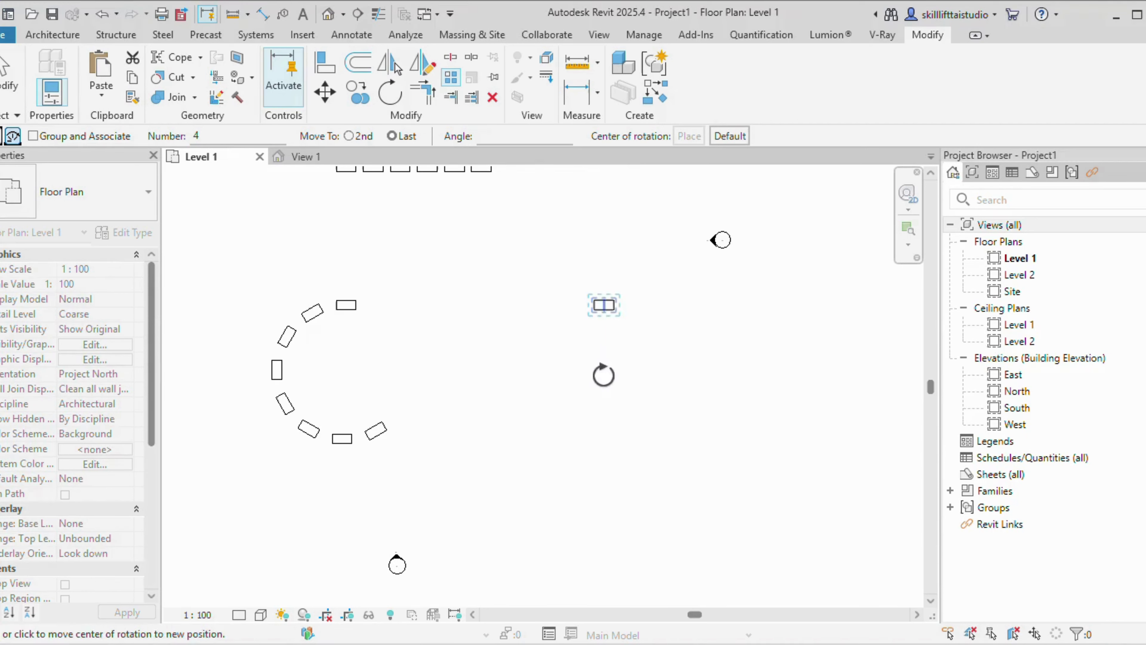
left_click(604, 375)
left_click(603, 270)
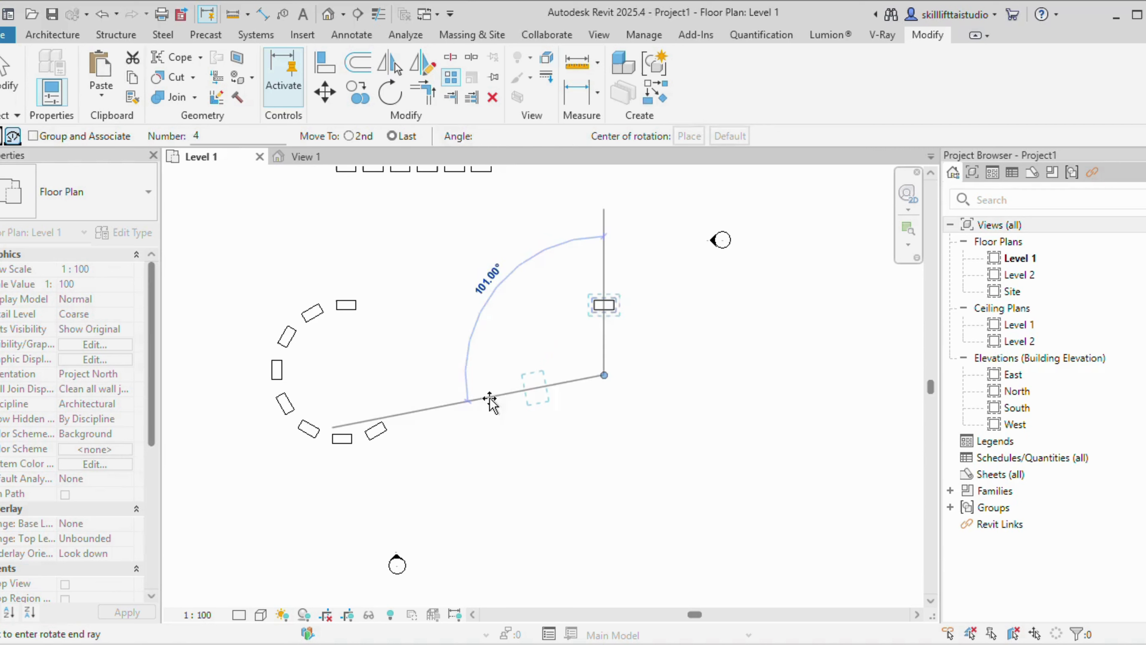
left_click(489, 397)
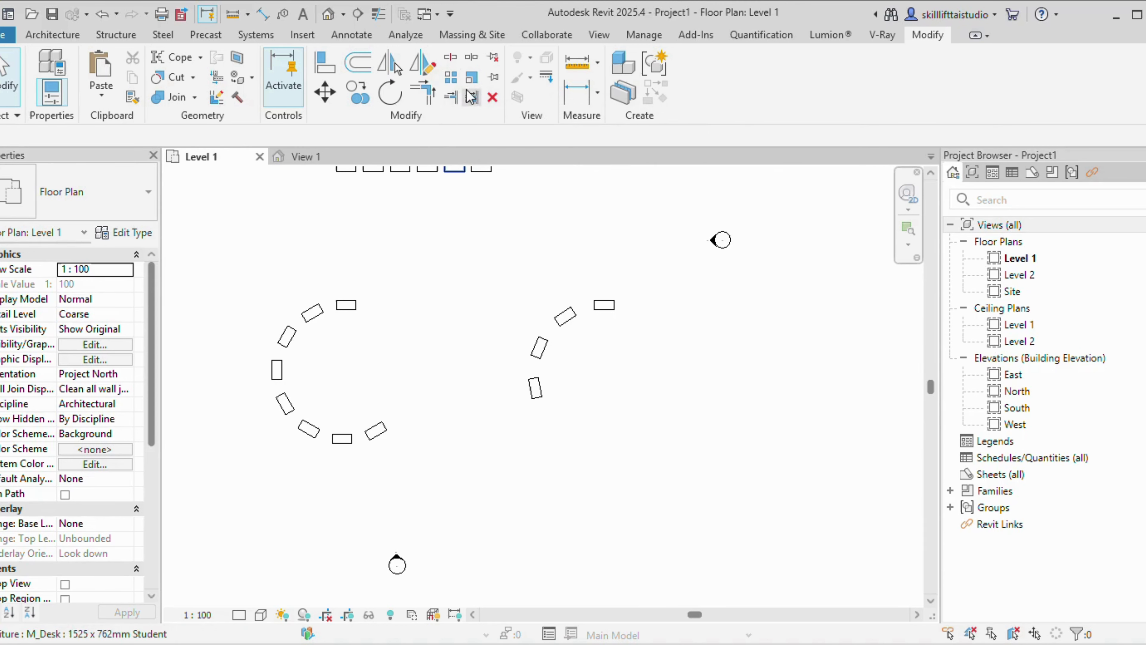
Delete all the desks in both linear rows and both radial arcs from the floor plan
scroll(488, 360, "down", 1)
scroll(488, 360, "down", 3)
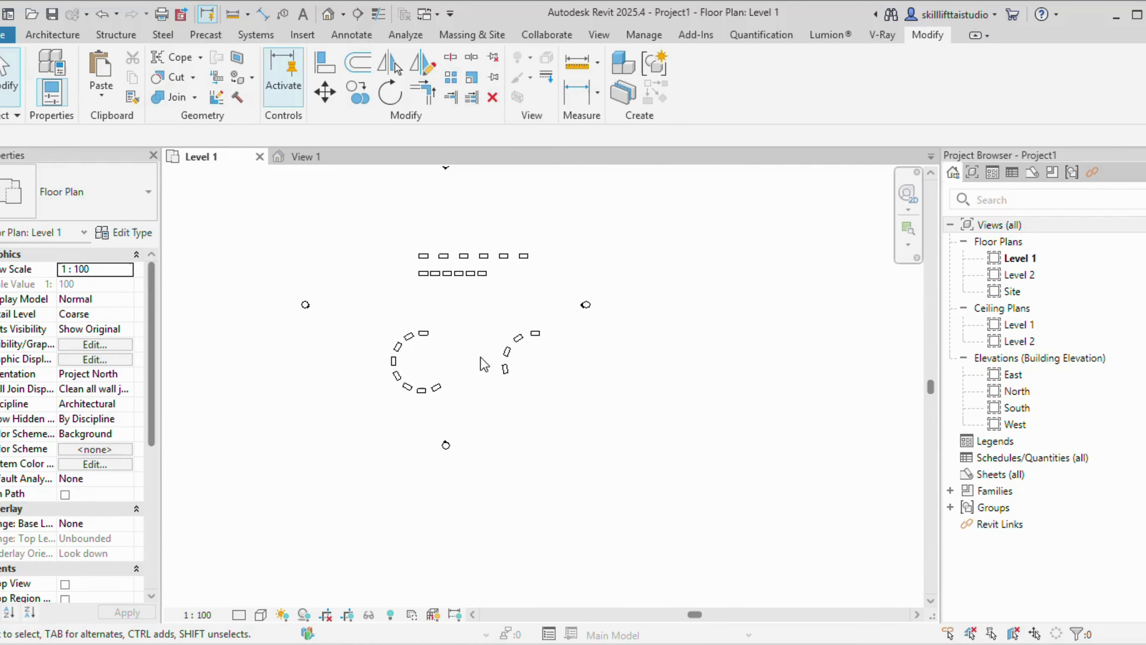
left_click_drag(356, 227, 560, 409)
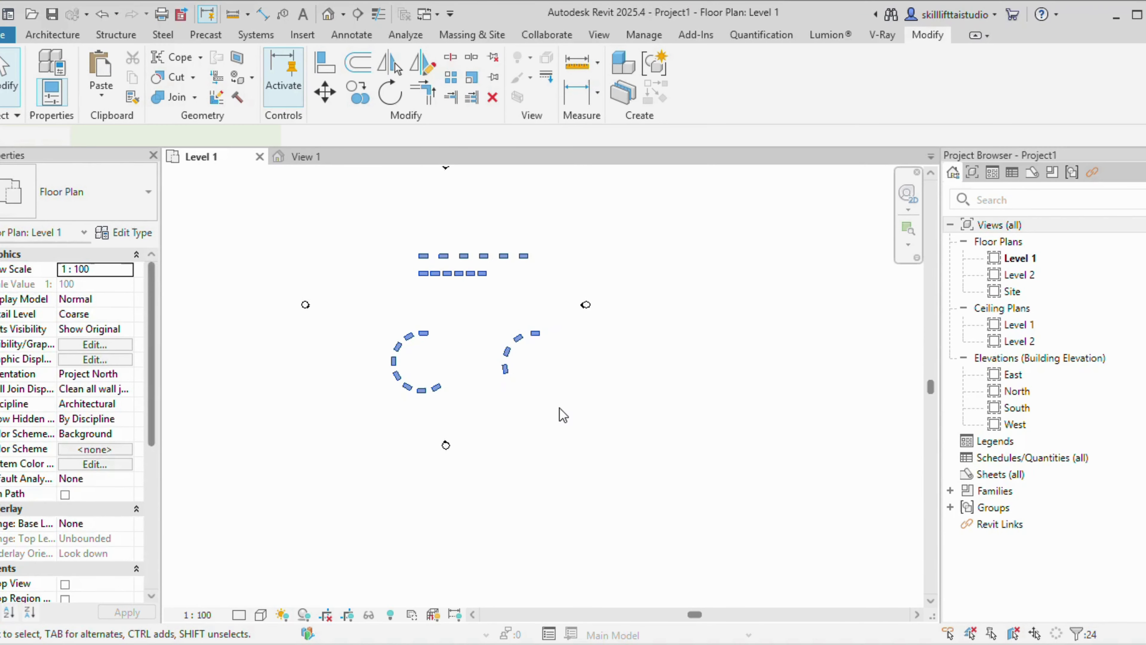
key("Delete")
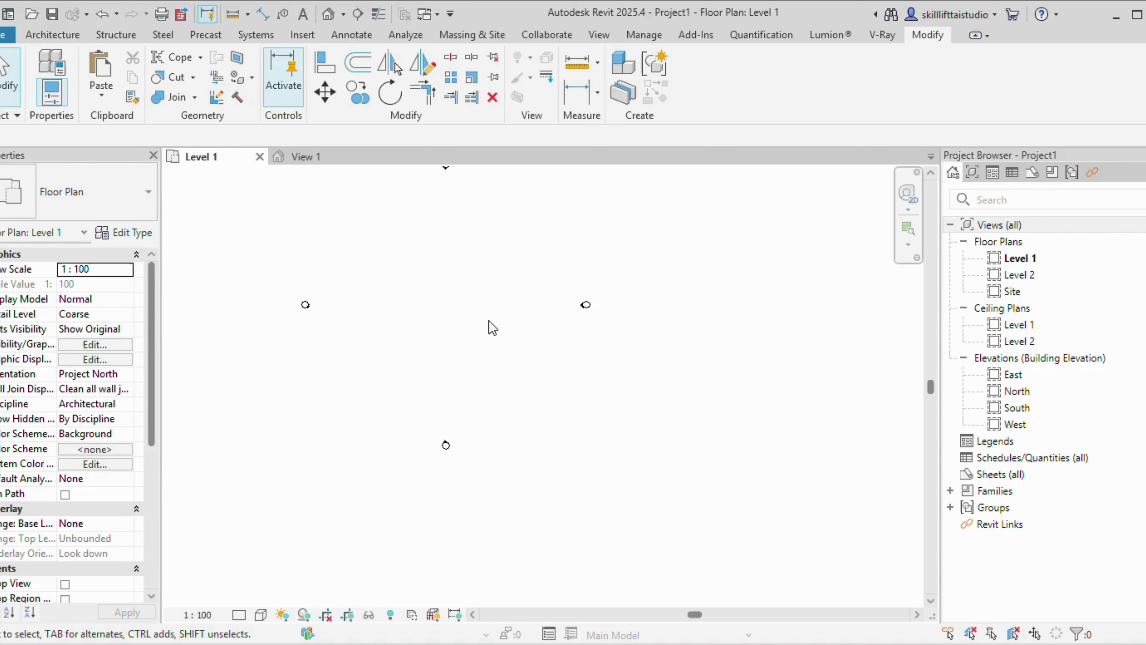
Fit the emptied floor plan in view and open the East building elevation
key("z")
key("f")
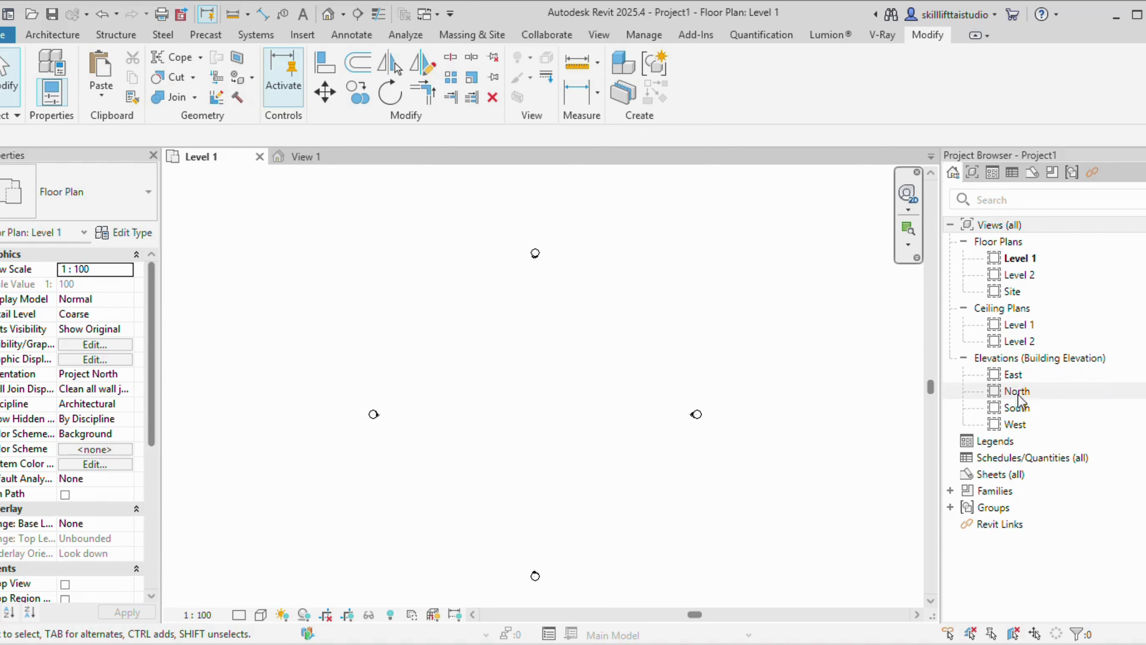
double_click(1015, 376)
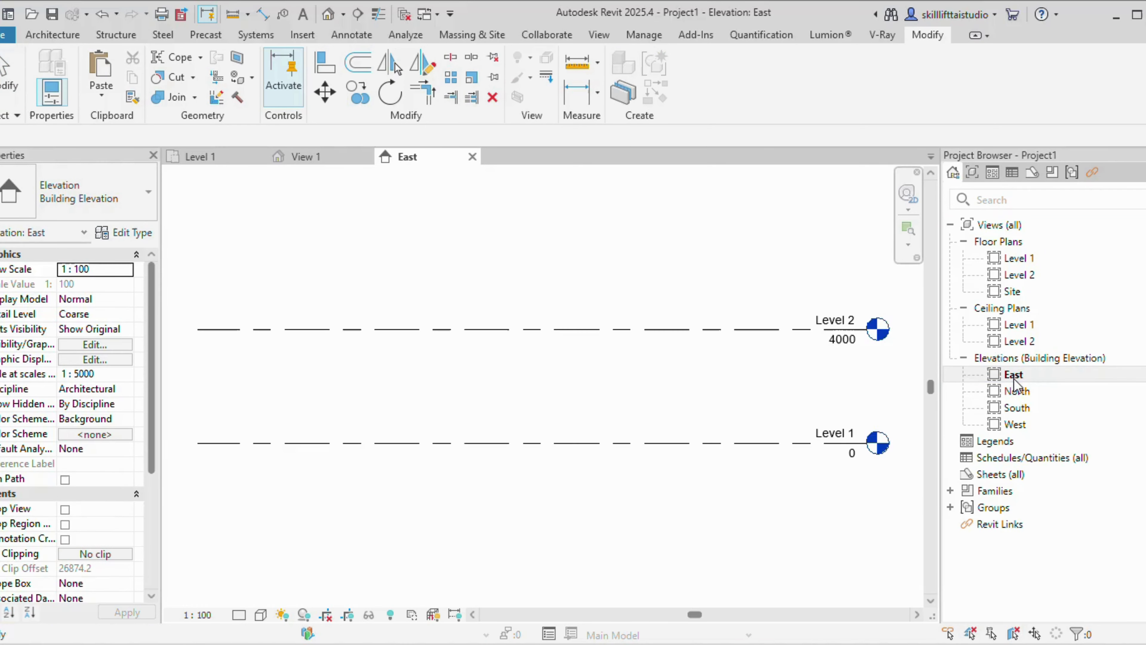
Examine the Level 1 and Level 2 lines and the empty space above them in the East elevation
scroll(763, 405, "down", 3)
middle_click_drag(768, 407, 581, 506)
scroll(629, 455, "up", 1)
scroll(671, 452, "up", 1)
scroll(579, 436, "down", 2)
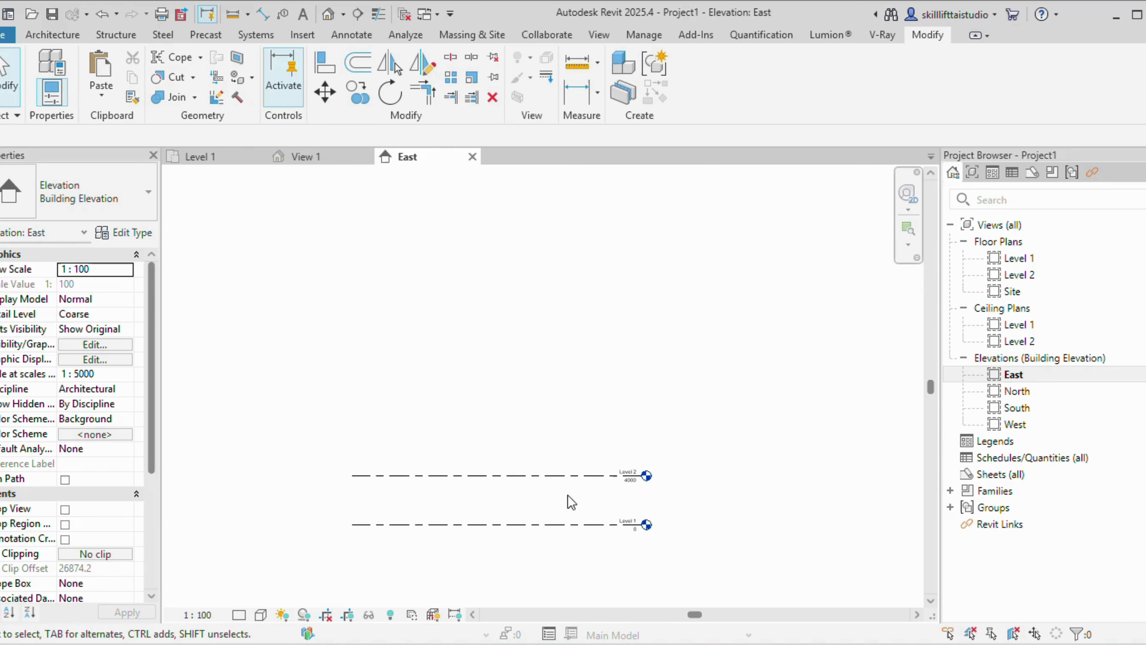
left_click(52, 34)
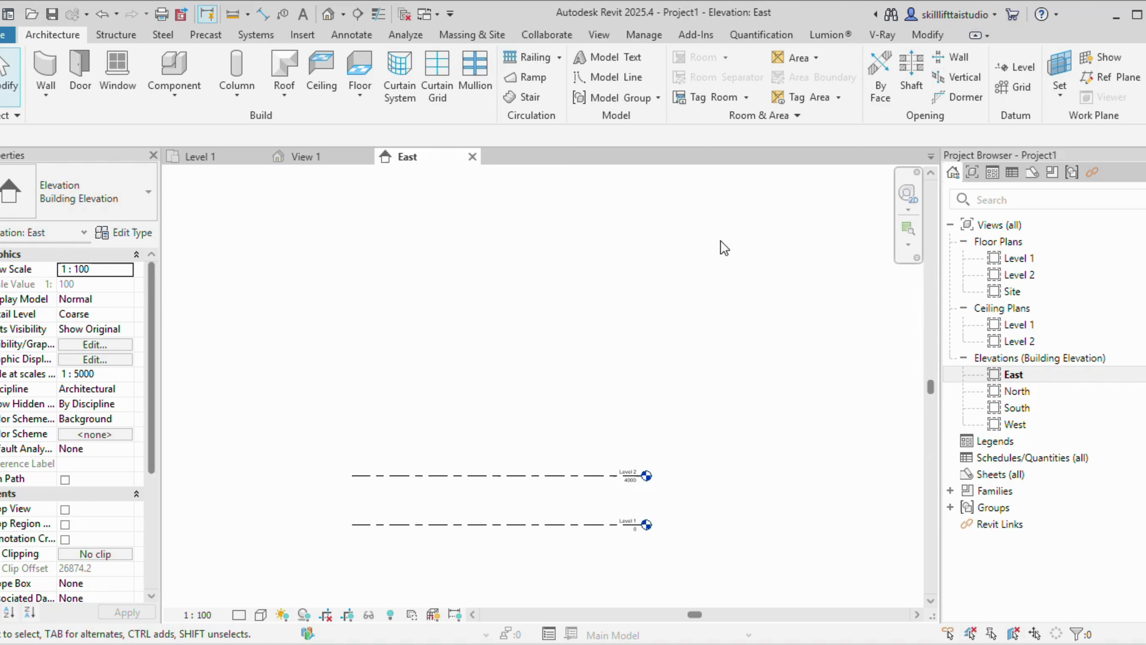
scroll(491, 487, "down", 2)
middle_click_drag(494, 492, 509, 459)
scroll(509, 459, "down", 1)
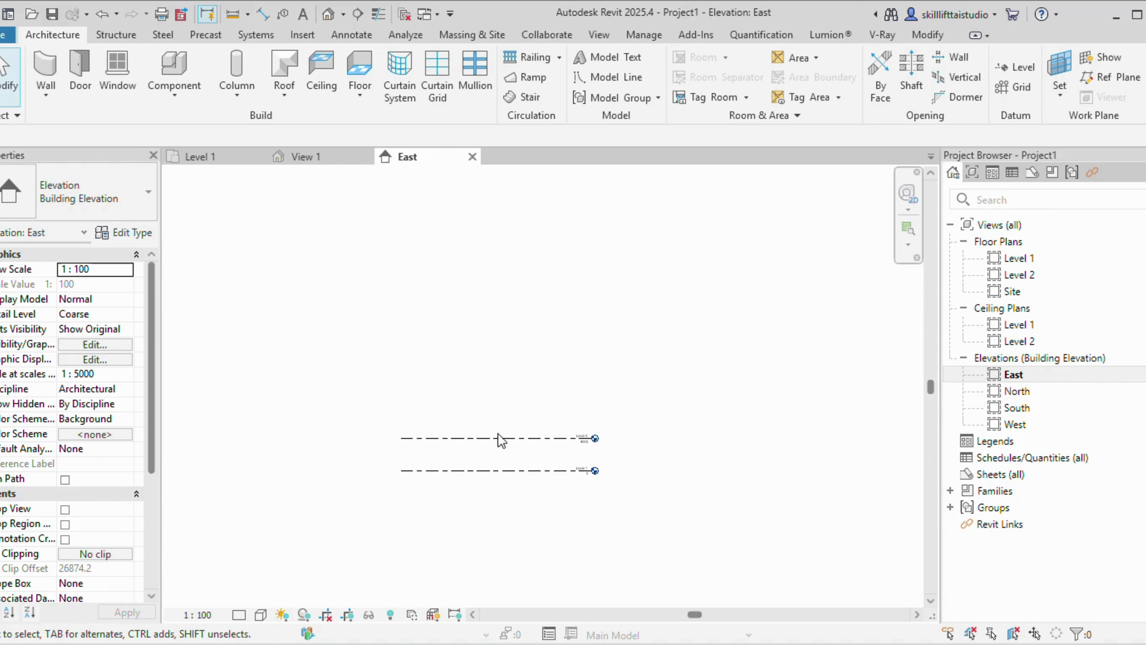
Create a linear array of 10 from Level 2 straight upward at 3 m spacing, with Move To 2nd and Group and Associate off
left_click(926, 37)
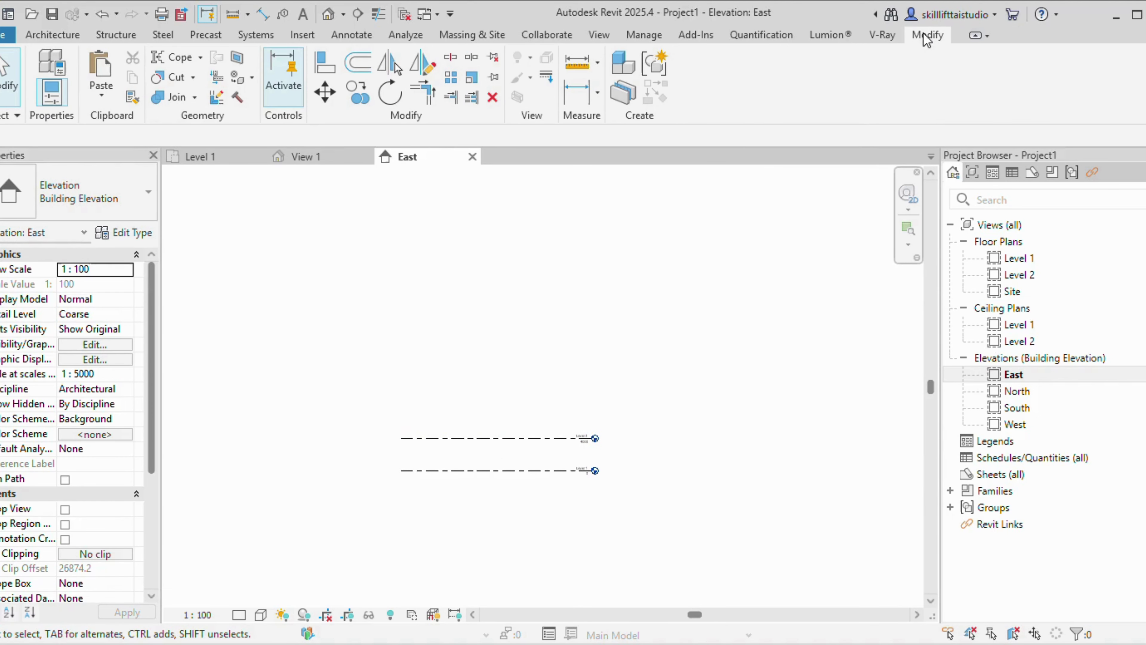
left_click(496, 438)
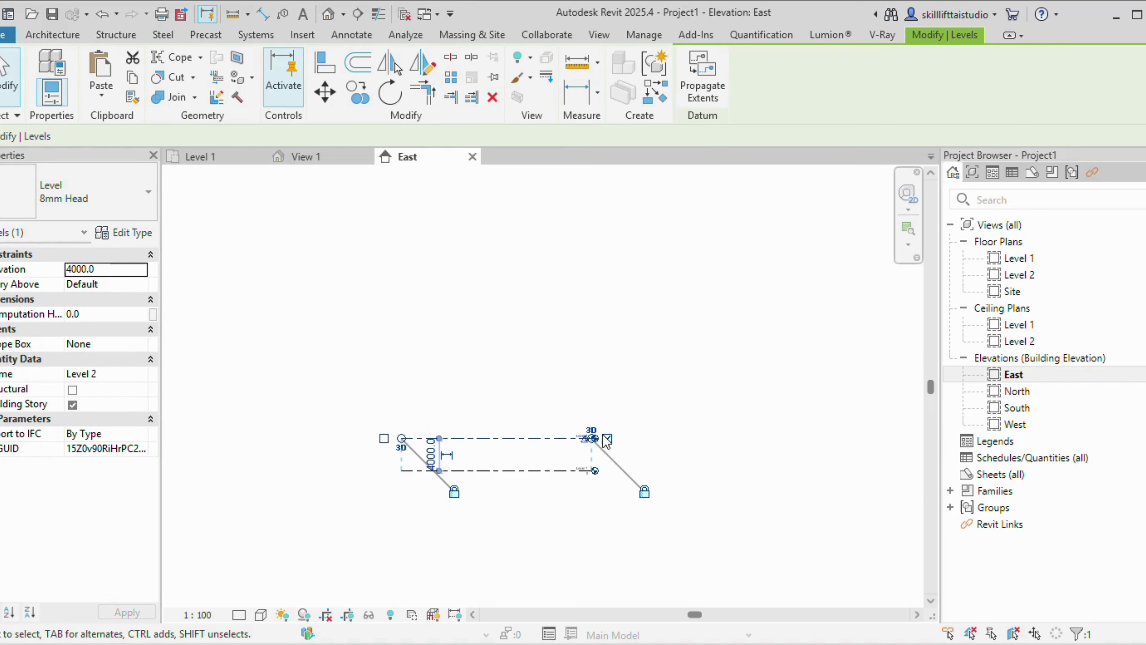
left_click(472, 97)
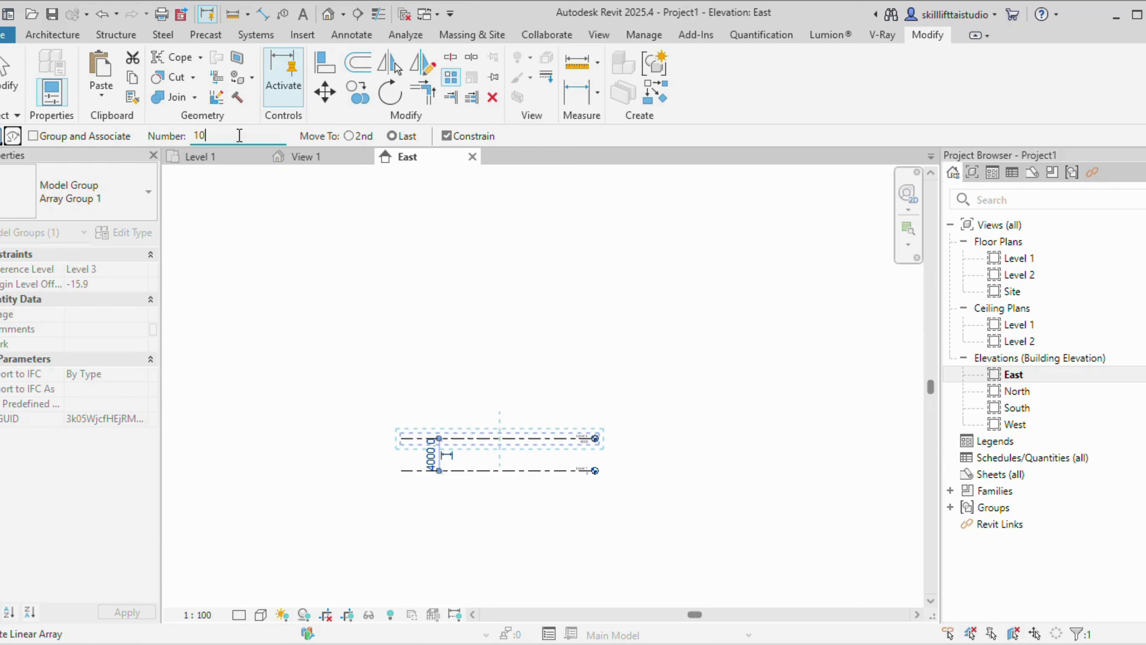
scroll(540, 434, "up", 3)
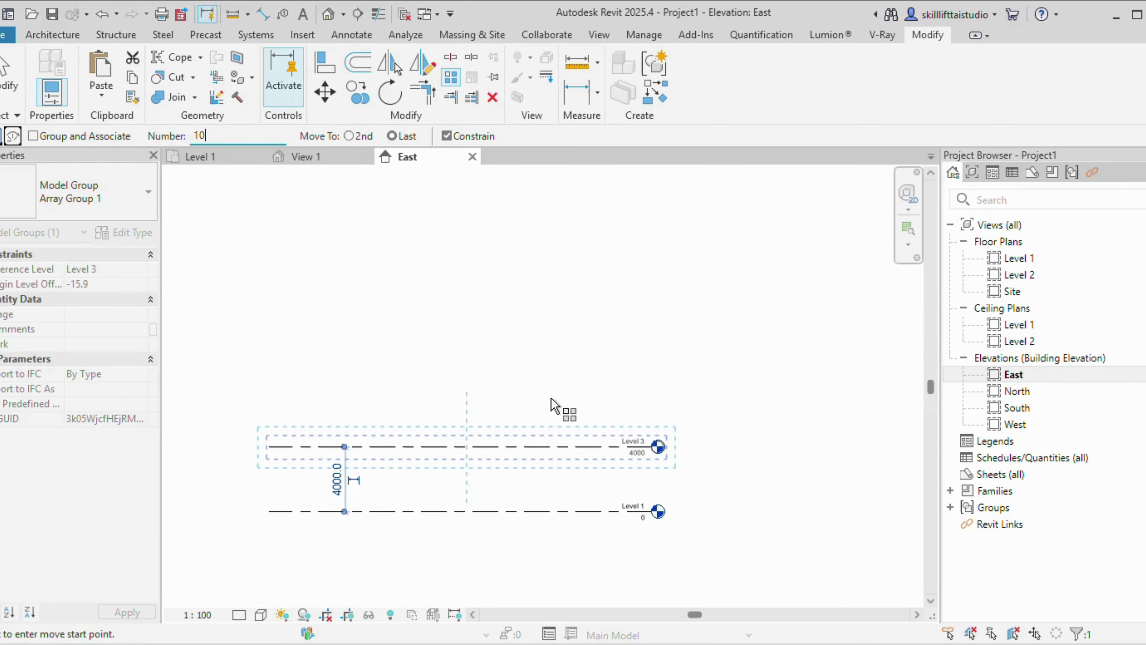
left_click(348, 136)
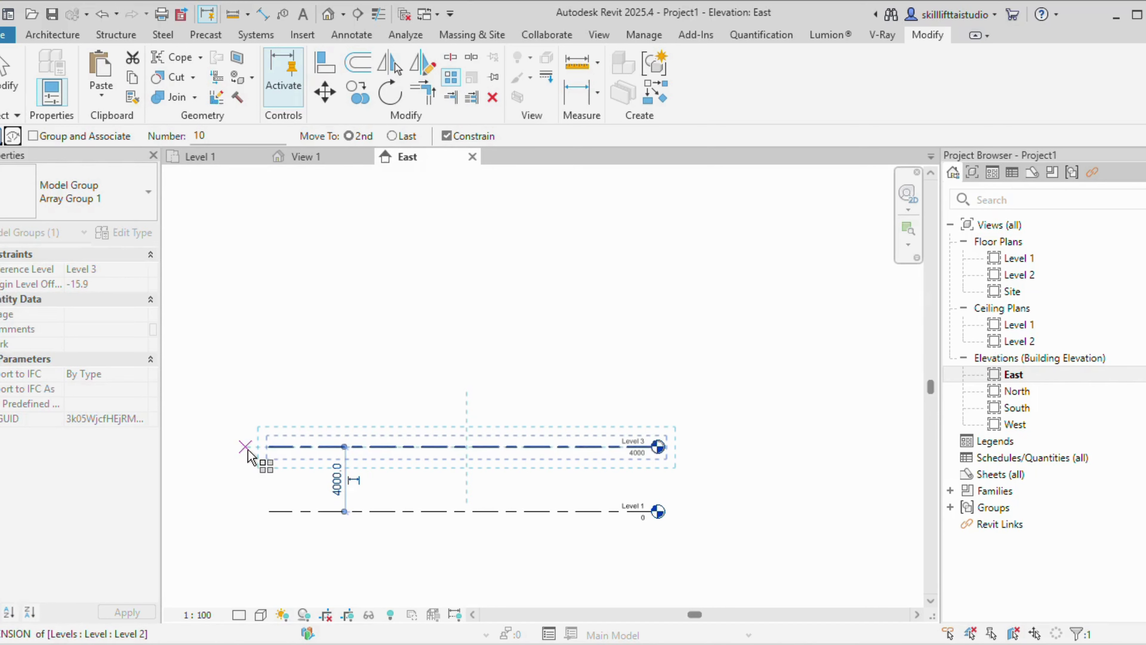
left_click(268, 447)
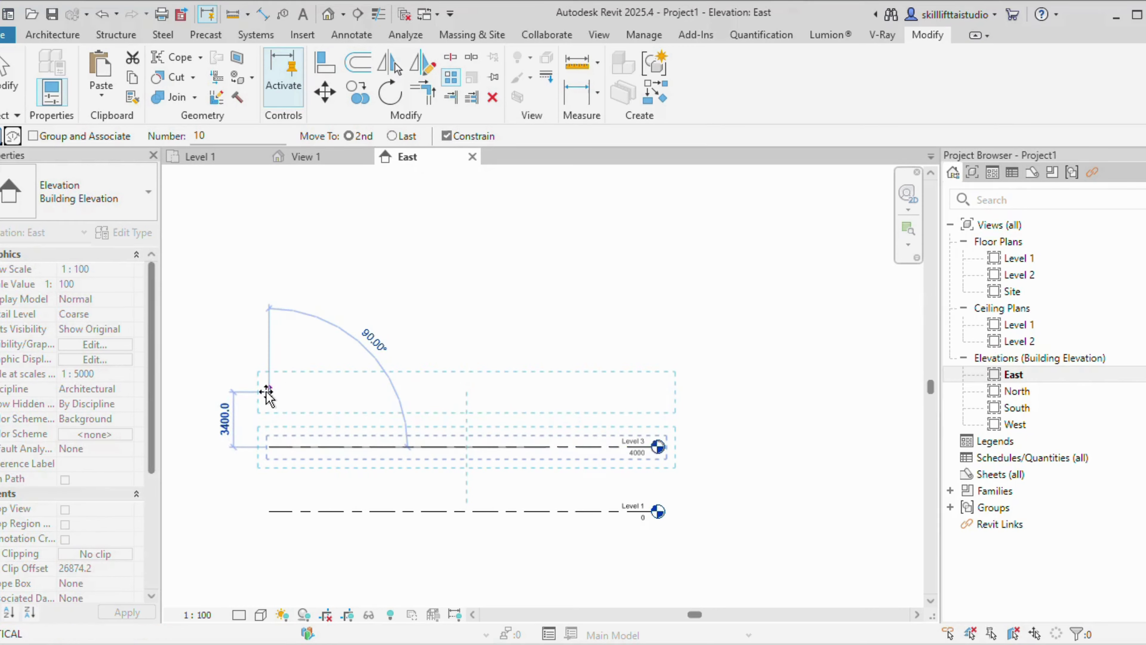
type("3m")
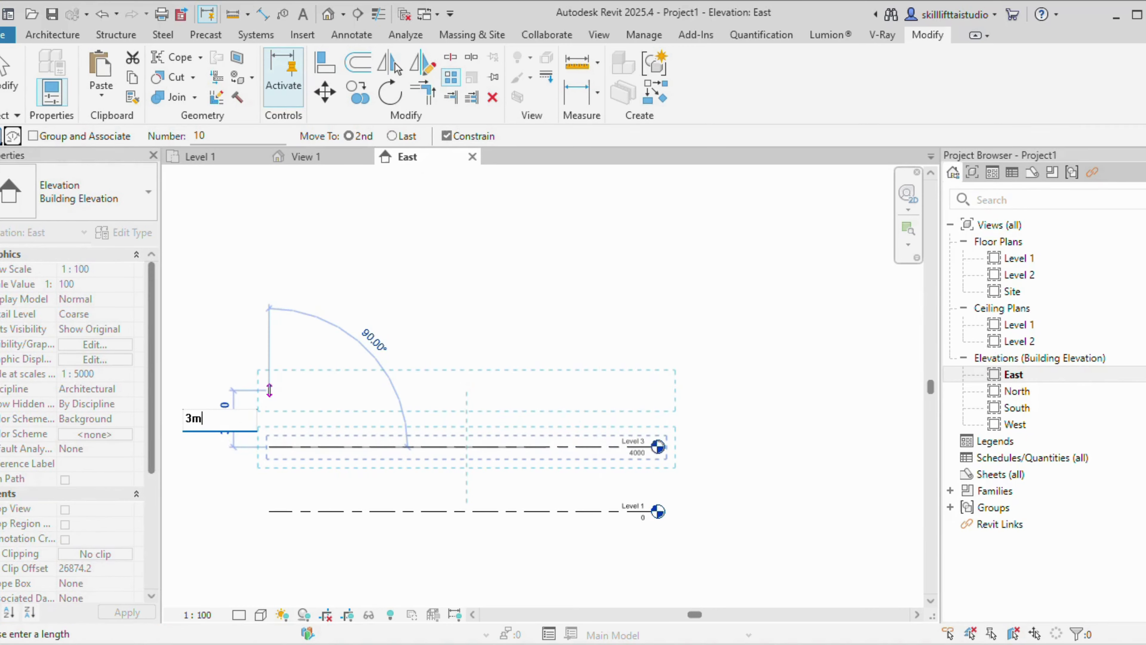
key("Return")
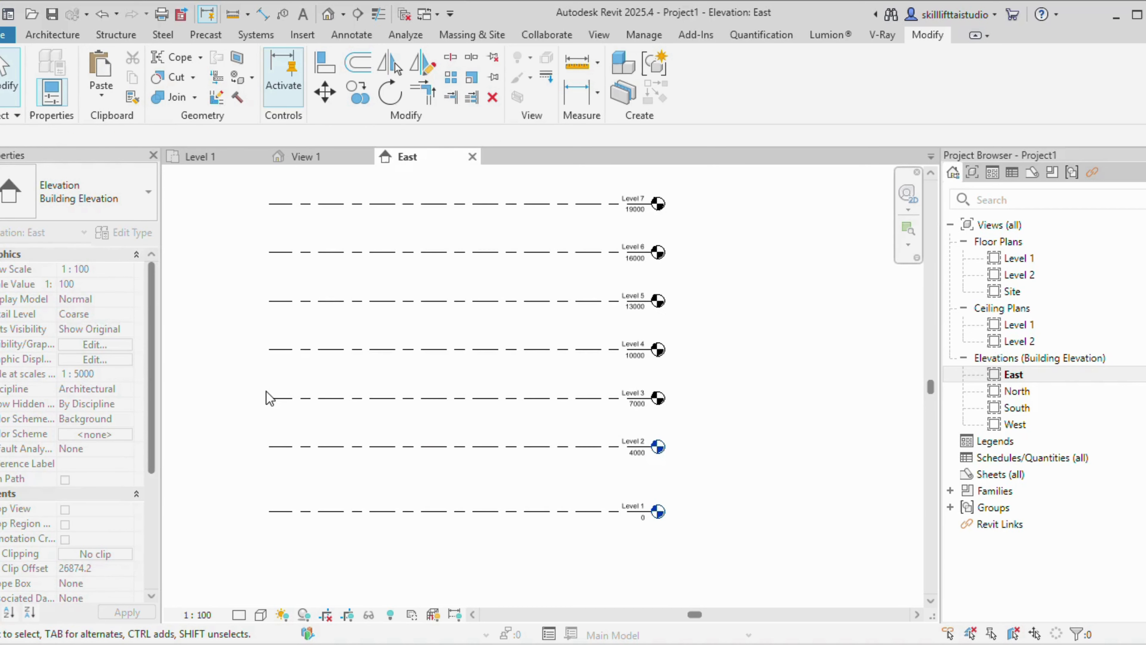
Examine the full stack of arrayed levels with their names and elevations in the East elevation
scroll(348, 379, "down", 4)
middle_click_drag(371, 391, 411, 391)
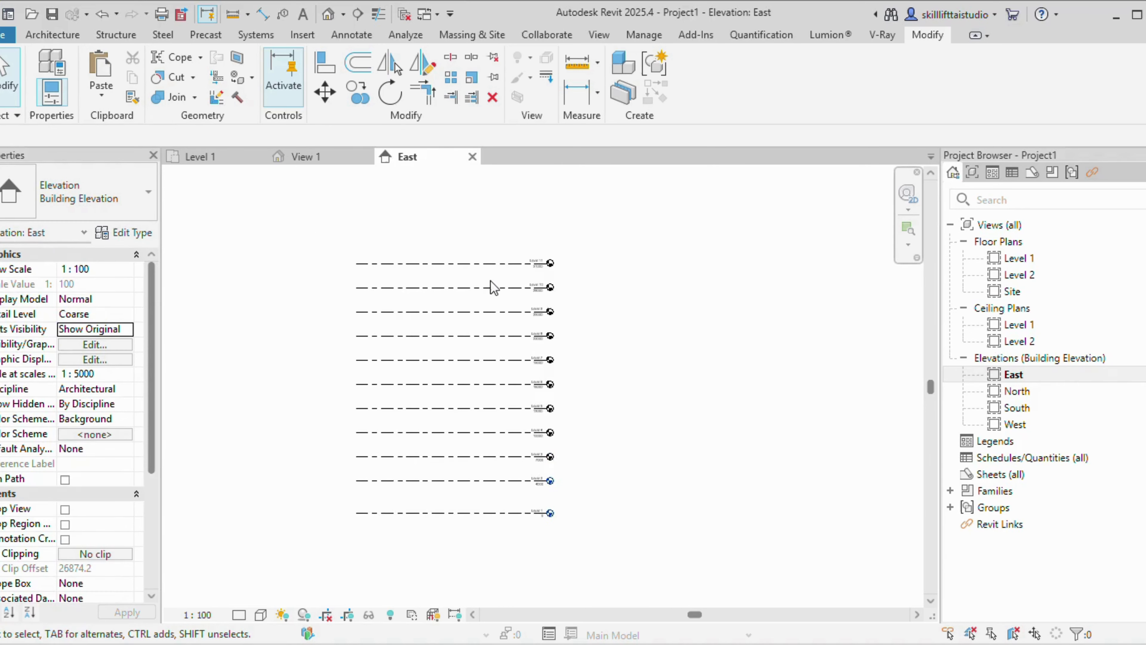
scroll(491, 281, "up", 2)
scroll(499, 479, "down", 3)
middle_click_drag(499, 479, 520, 415)
scroll(531, 437, "up", 2)
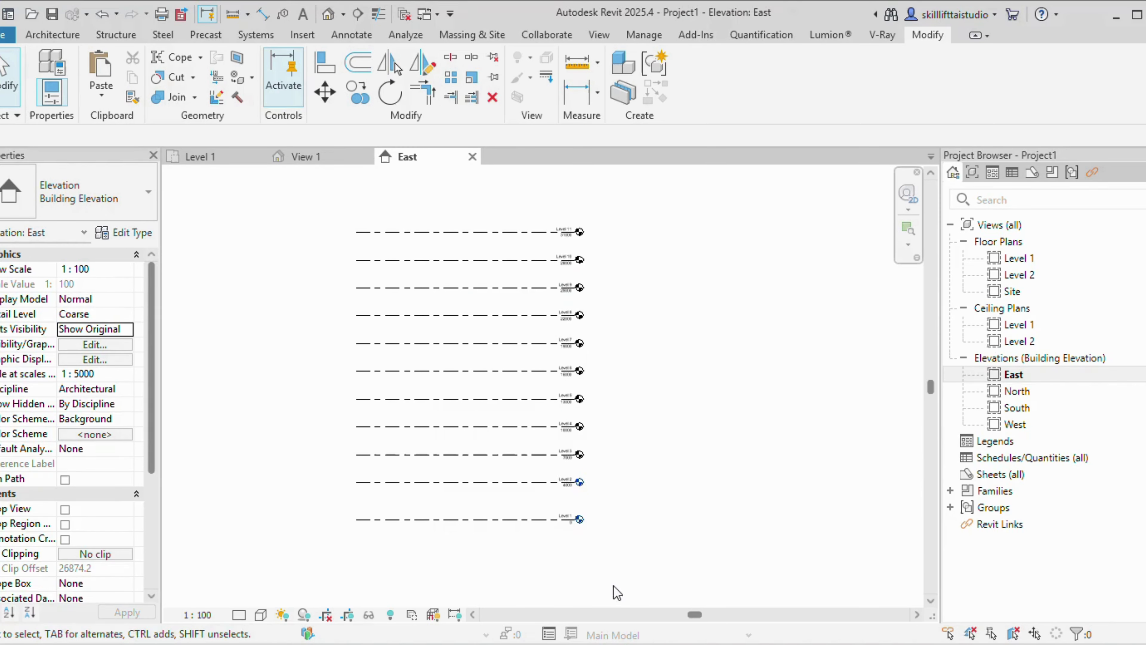
scroll(604, 455, "up", 2)
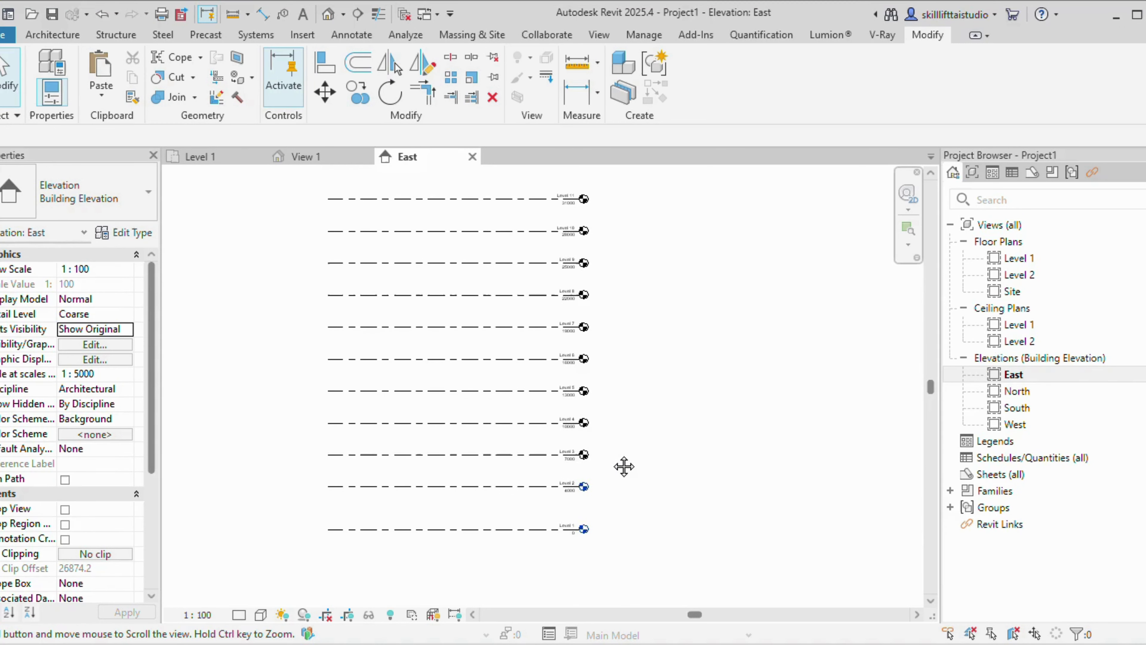
middle_click_drag(621, 466, 663, 503)
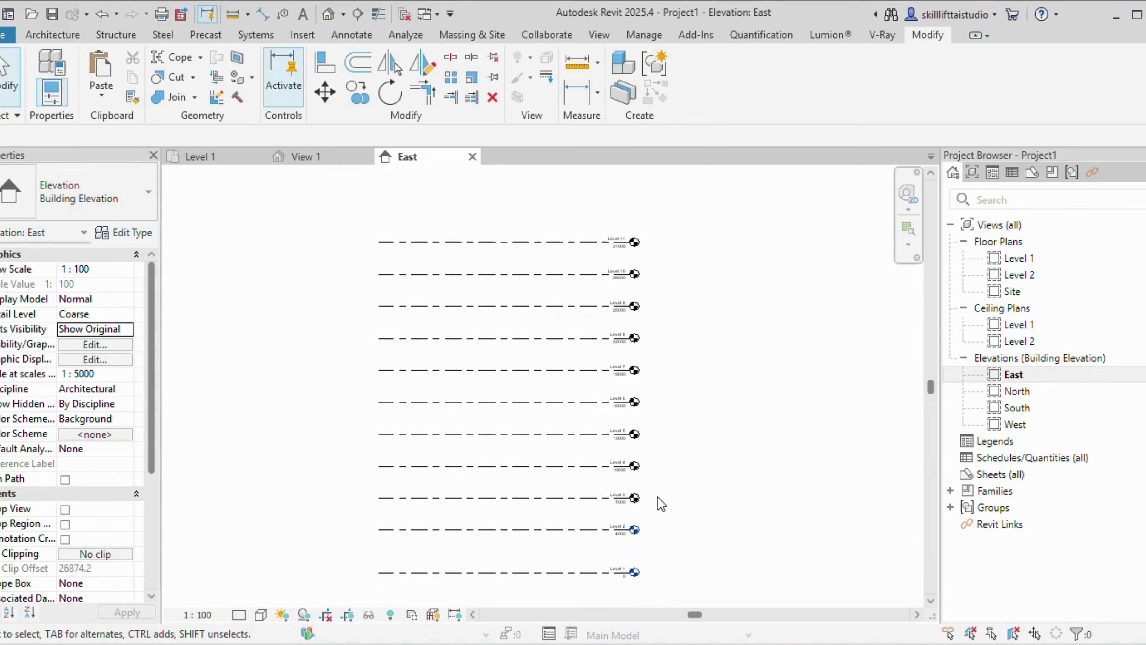
scroll(662, 504, "up", 1)
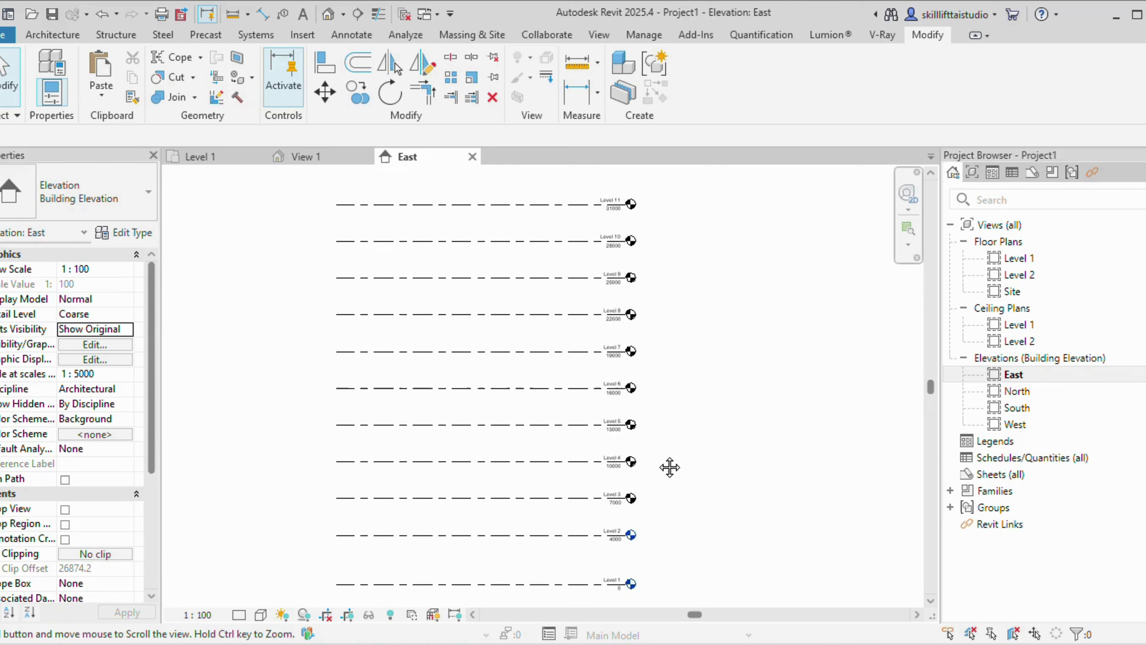
middle_click_drag(667, 466, 681, 473)
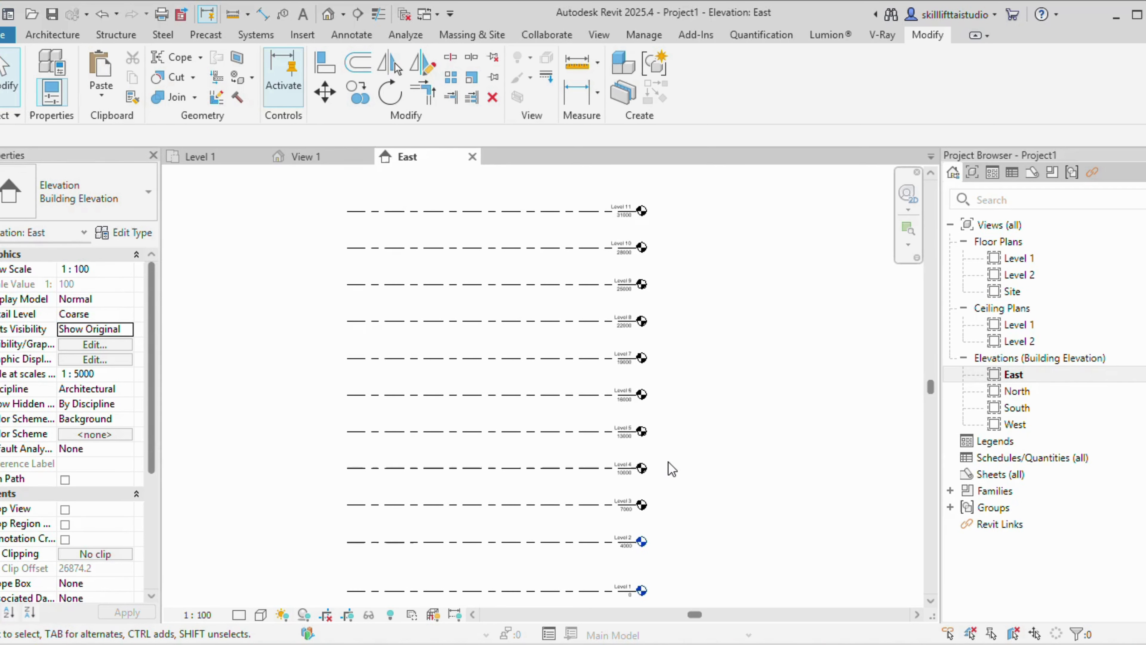